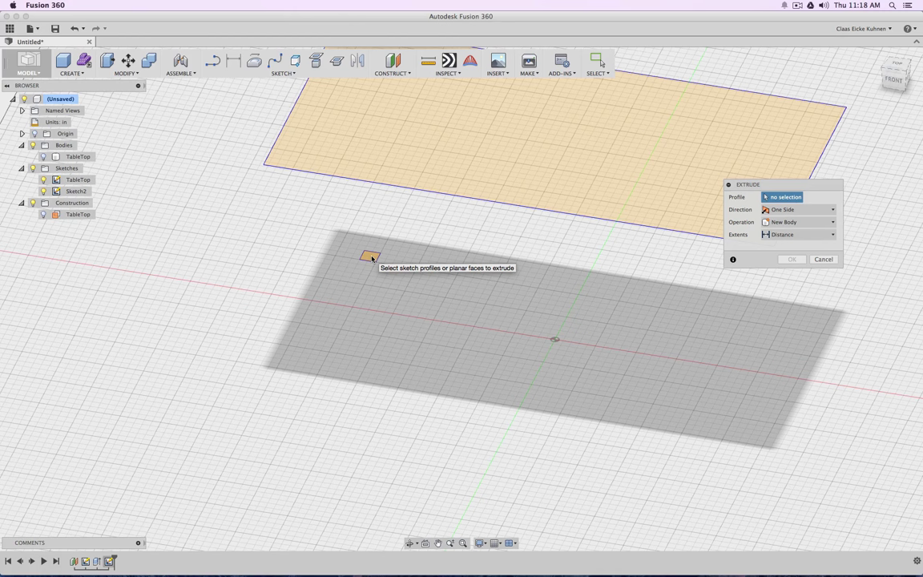
Extrude the square leg profile 29 inches as a new body, with the TableTop body shown.
left_click(372, 258)
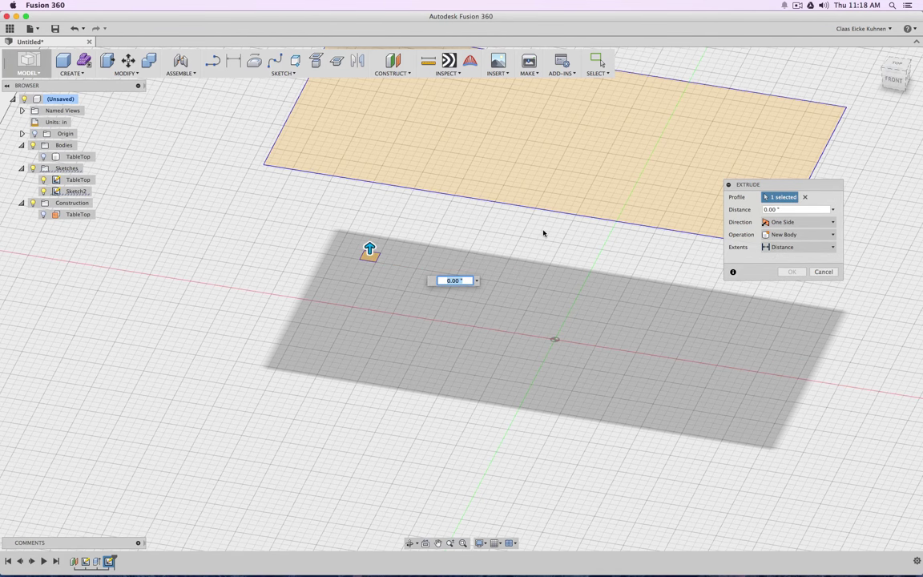
type("29")
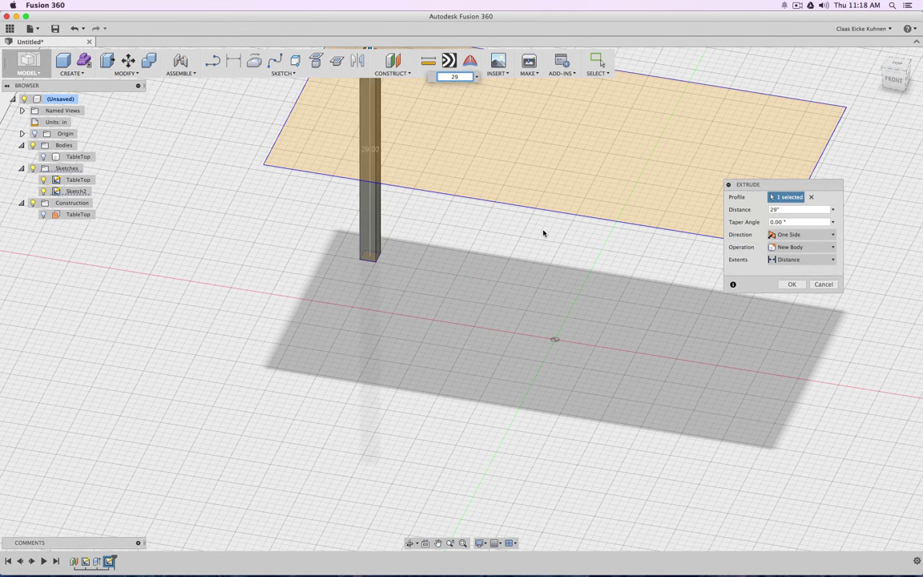
left_click(43, 157)
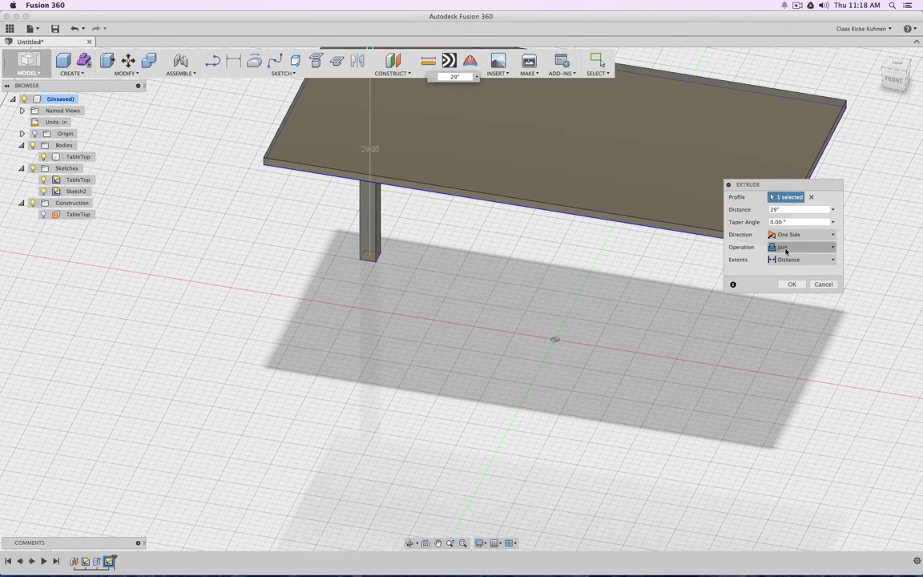
left_click_drag(749, 185, 494, 241)
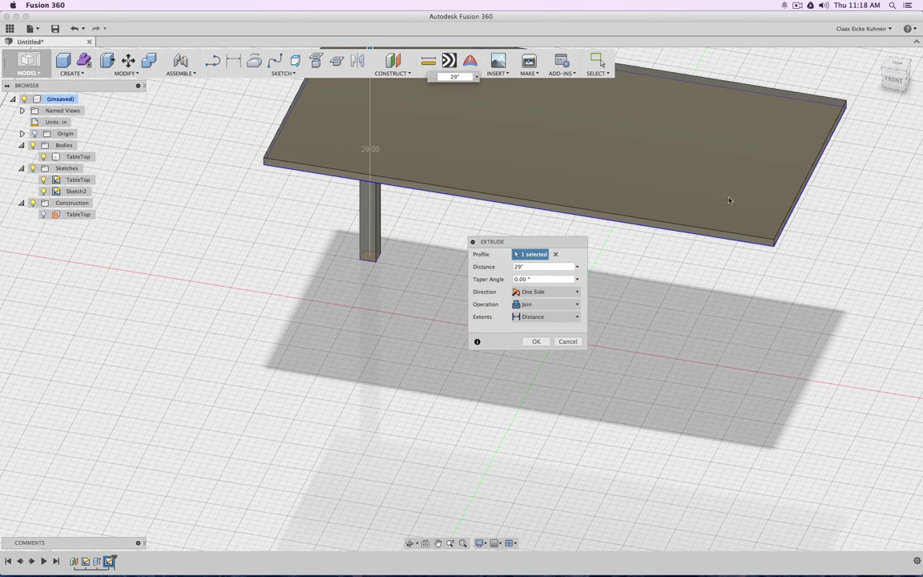
mouse_move(893, 85)
left_mouse_down()
mouse_move(893, 45)
mouse_move(889, 84)
left_mouse_up()
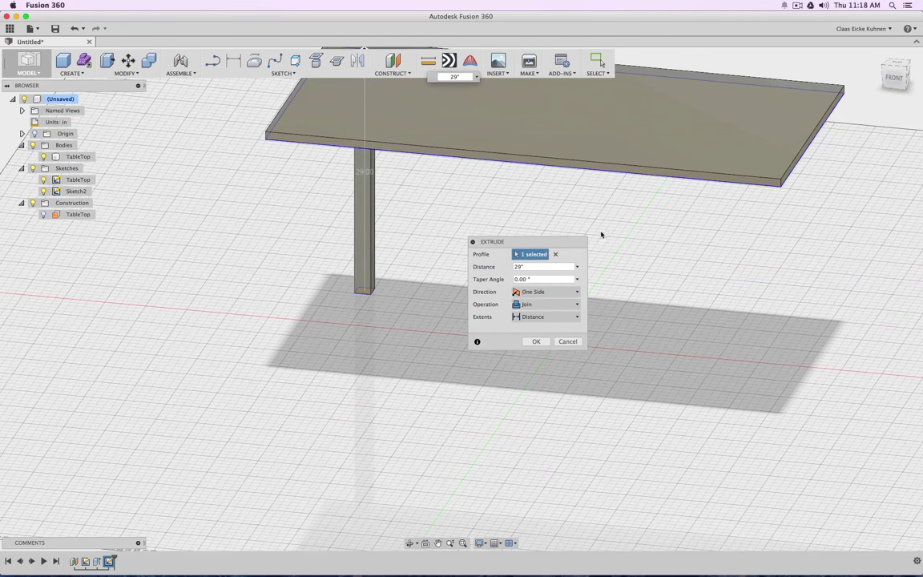
left_click(553, 304)
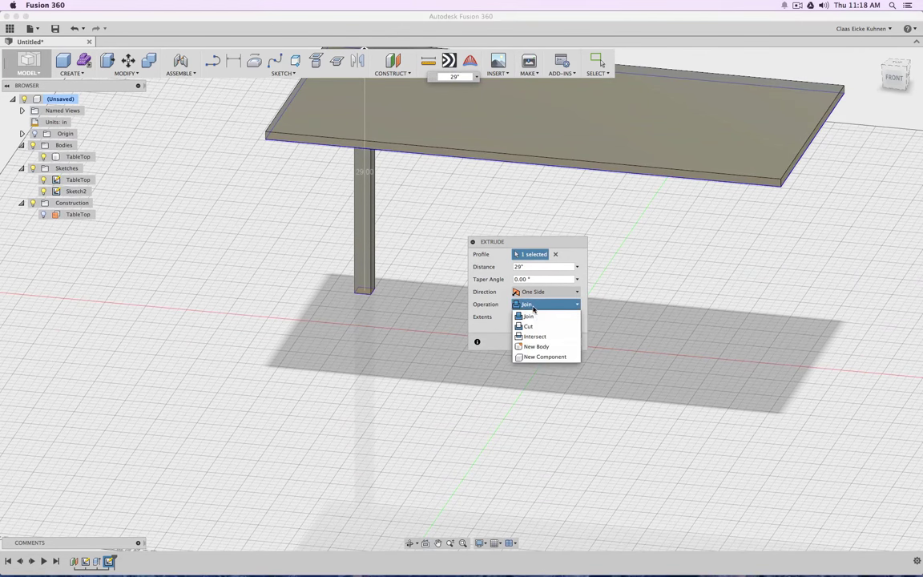
left_click(562, 349)
left_click(533, 341)
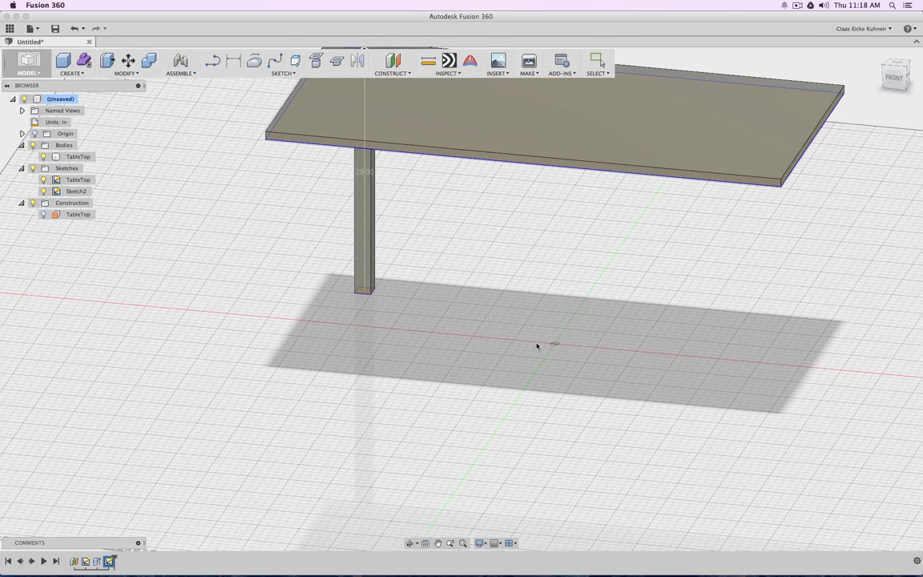
Hide the TableTop sketch and rename the leg's profile sketch as Legs.
left_click(892, 78)
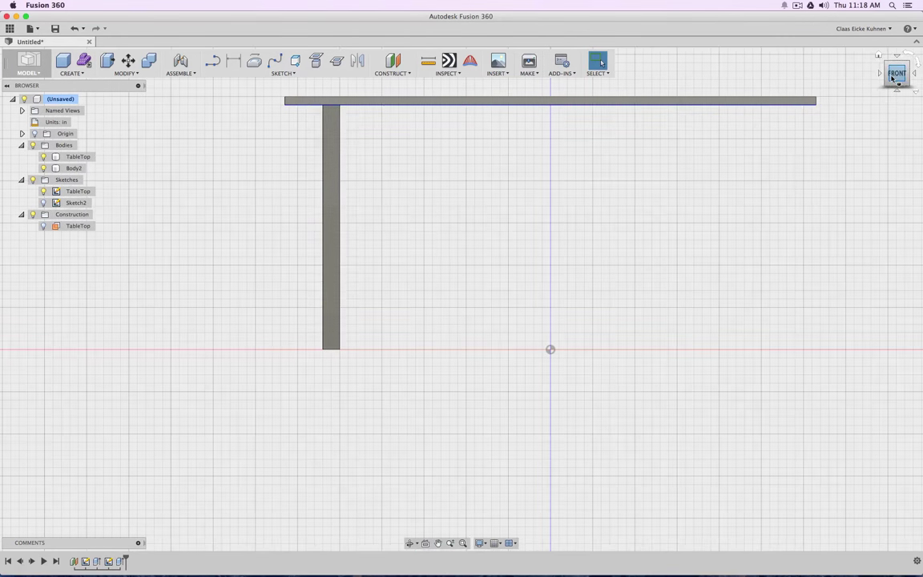
mouse_move(895, 73)
left_mouse_down()
mouse_move(902, 58)
mouse_move(920, 68)
mouse_move(910, 87)
mouse_move(888, 81)
mouse_move(887, 66)
mouse_move(894, 80)
left_mouse_up()
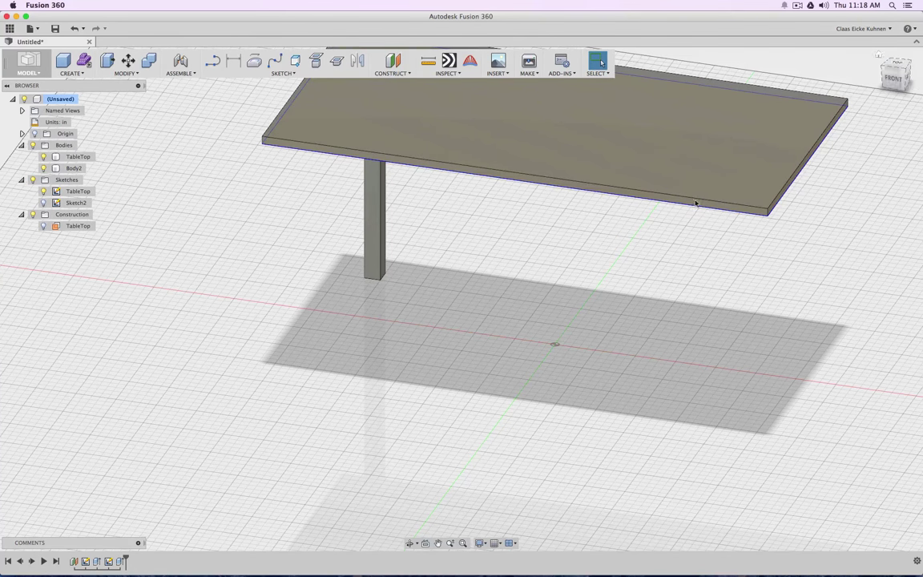
left_click(374, 212)
left_click(269, 210)
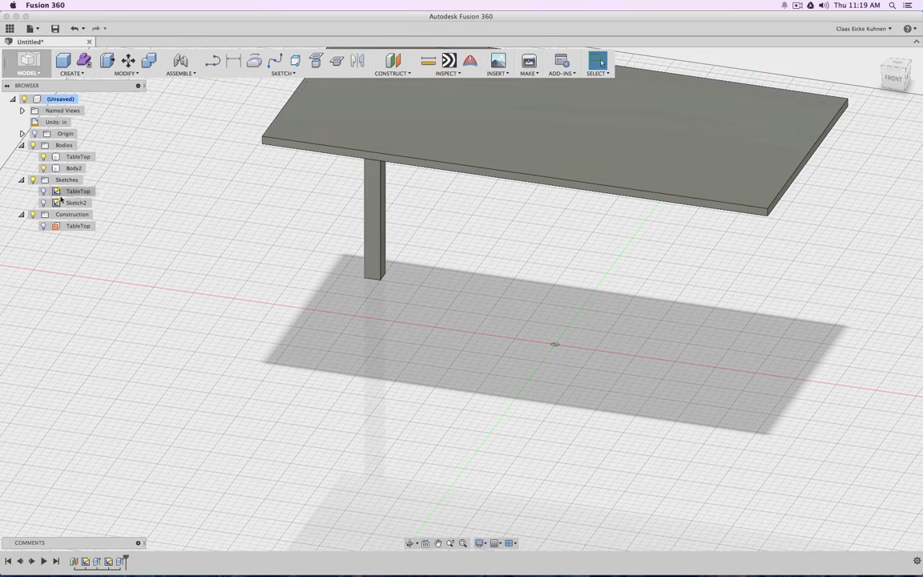
double_click(76, 203)
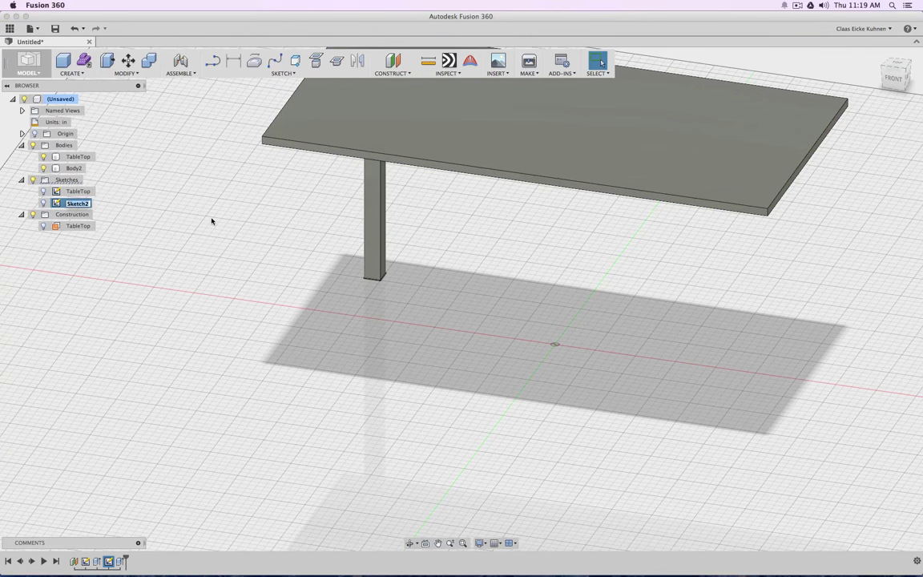
type("Legs")
key("Return")
Open the Legs sketch for editing and hide the bodies.
double_click(57, 204)
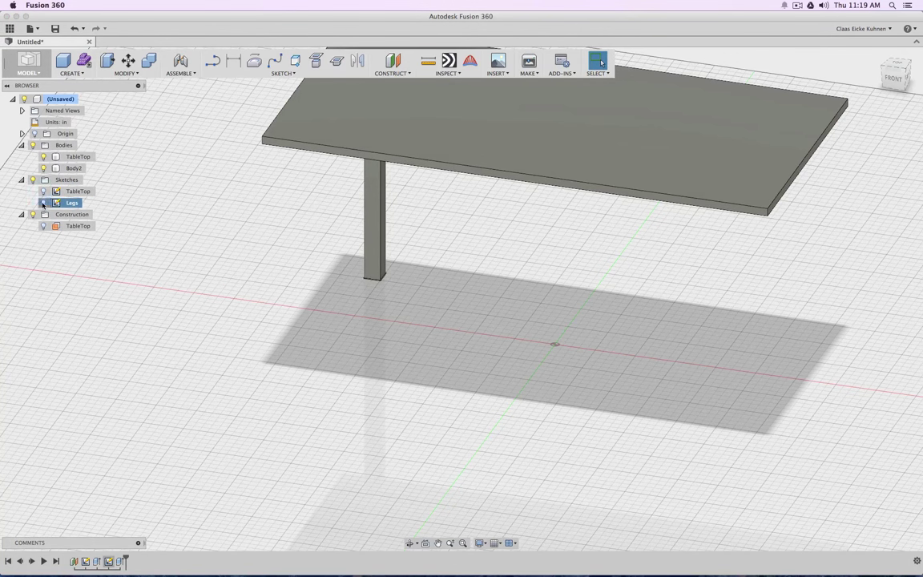
double_click(52, 204)
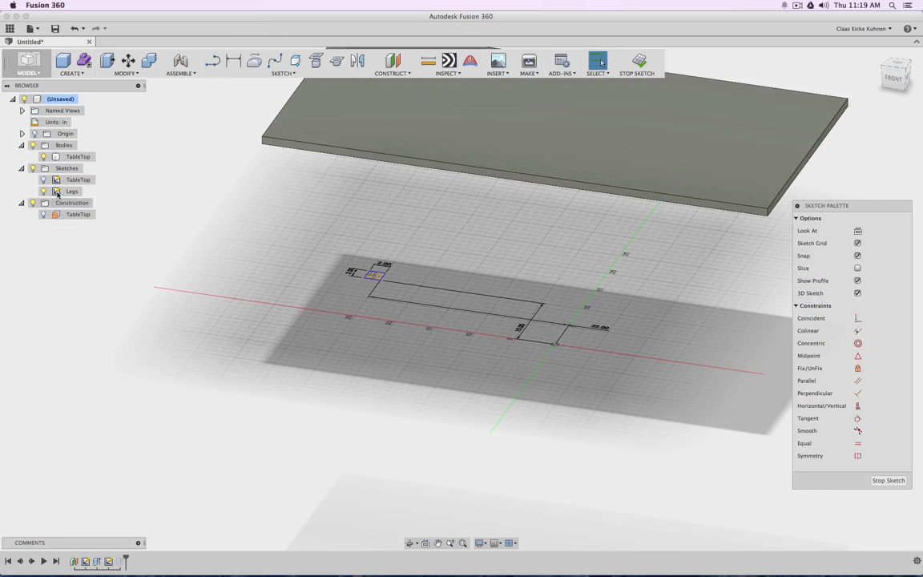
right_click(56, 192)
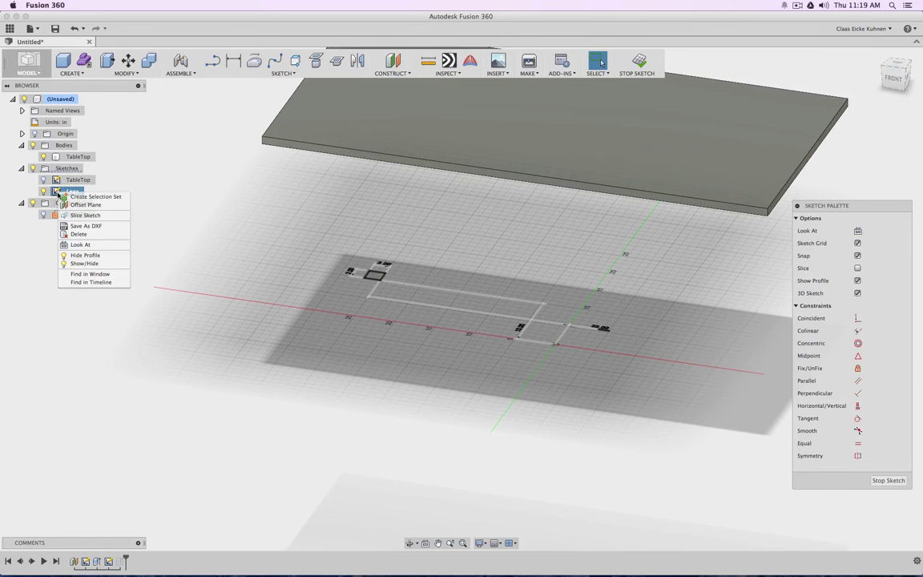
left_click(795, 128)
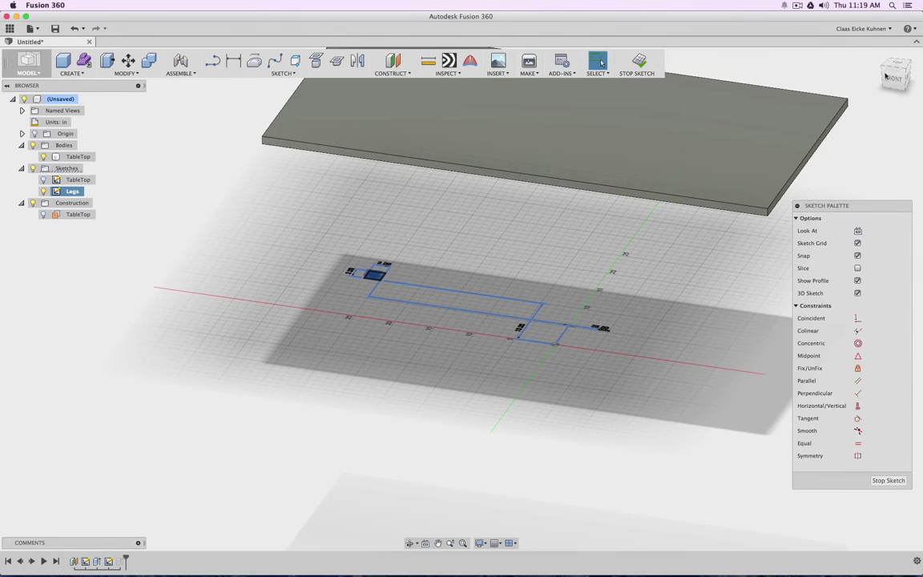
left_click(897, 69)
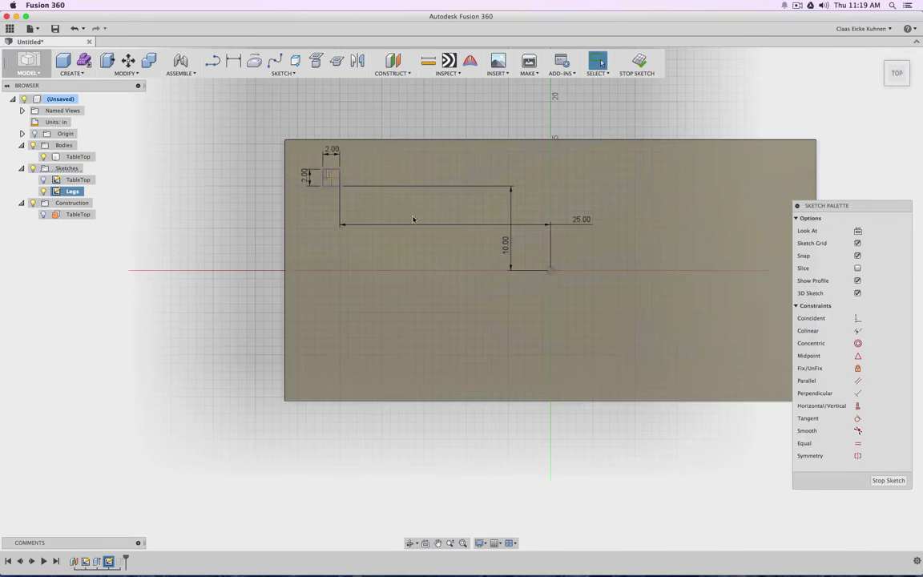
left_click(375, 210)
left_click(33, 146)
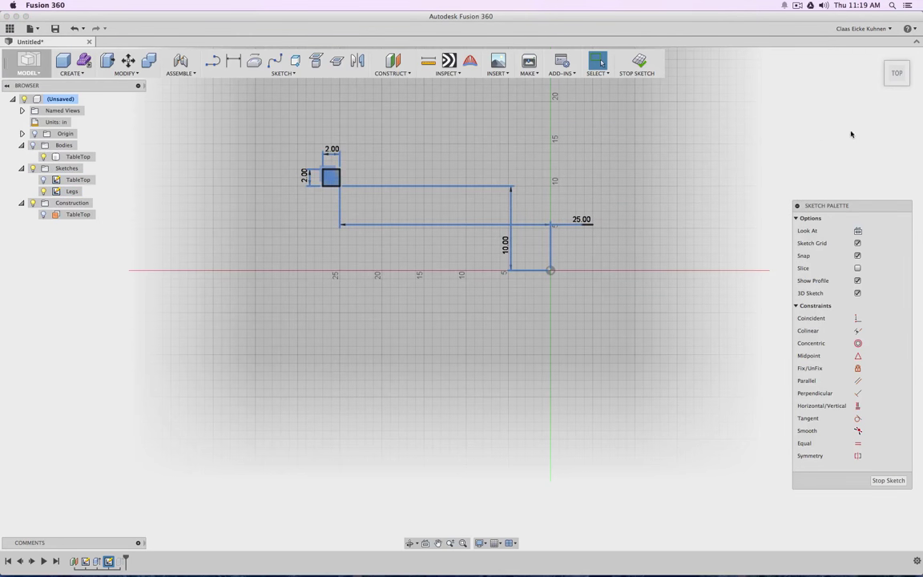
left_click(646, 168)
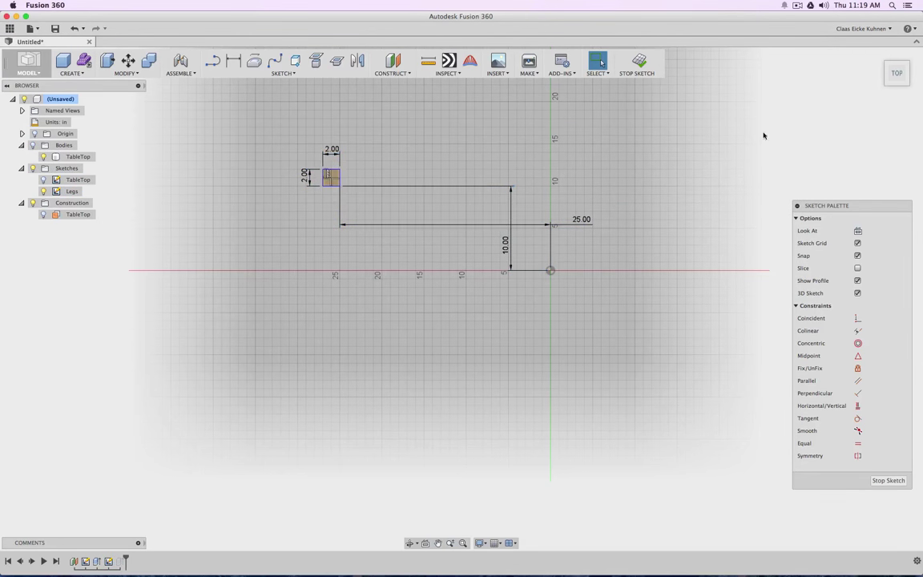
Sketch two lines crossing at the origin, about 12 inches long on the green axis and about 16 inches on the red axis.
mouse_move(897, 83)
left_mouse_down()
mouse_move(851, 64)
mouse_move(808, 65)
left_mouse_up()
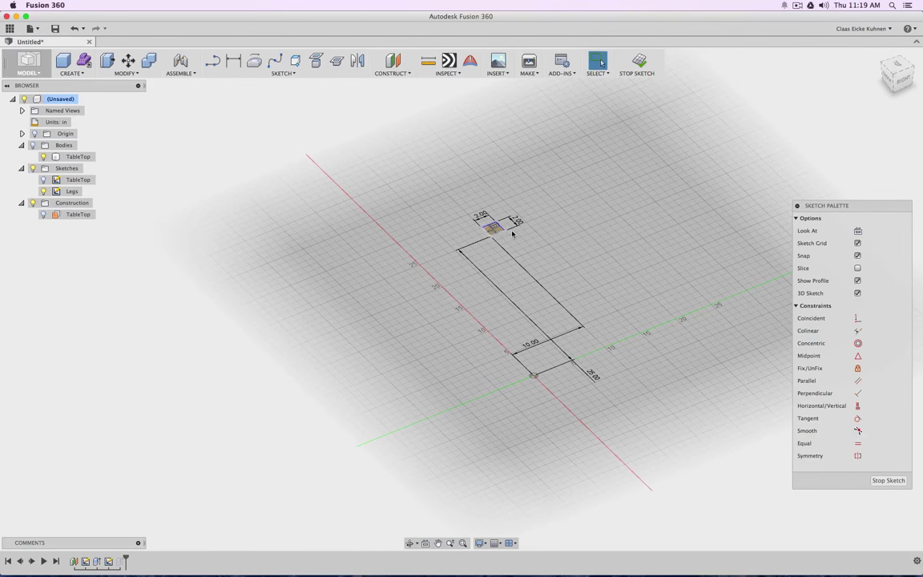
mouse_move(899, 79)
left_mouse_down()
mouse_move(921, 88)
mouse_move(912, 86)
left_mouse_up()
middle_click_drag(513, 264, 477, 107, "shift")
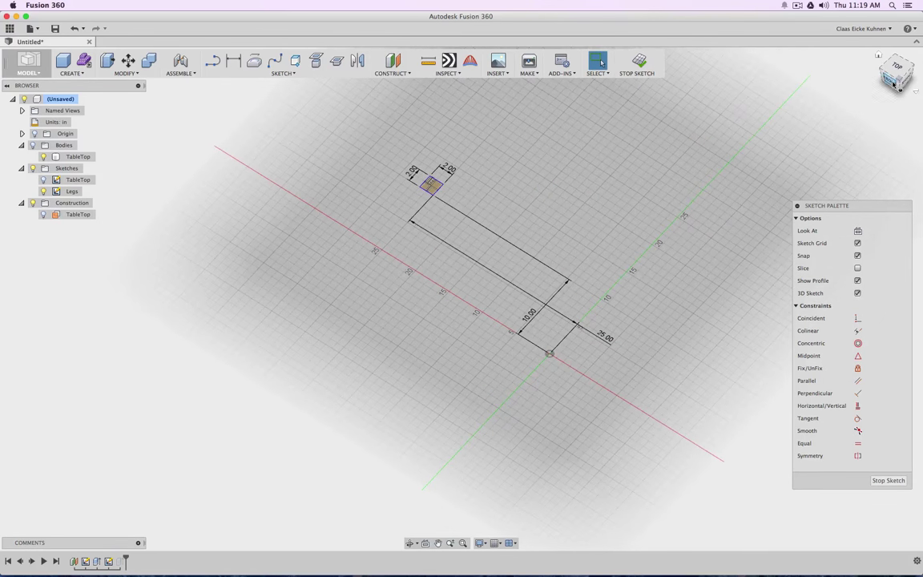
left_click(212, 61)
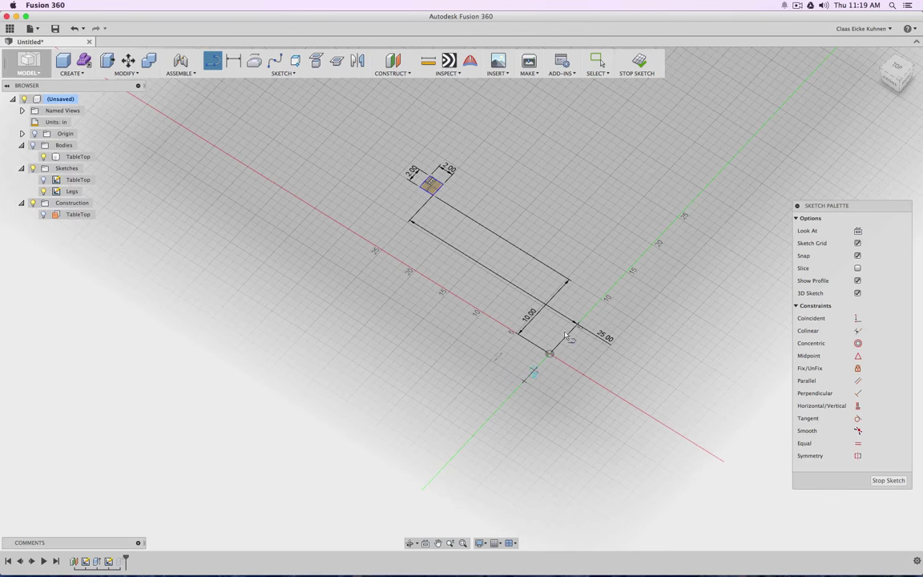
left_click(549, 353)
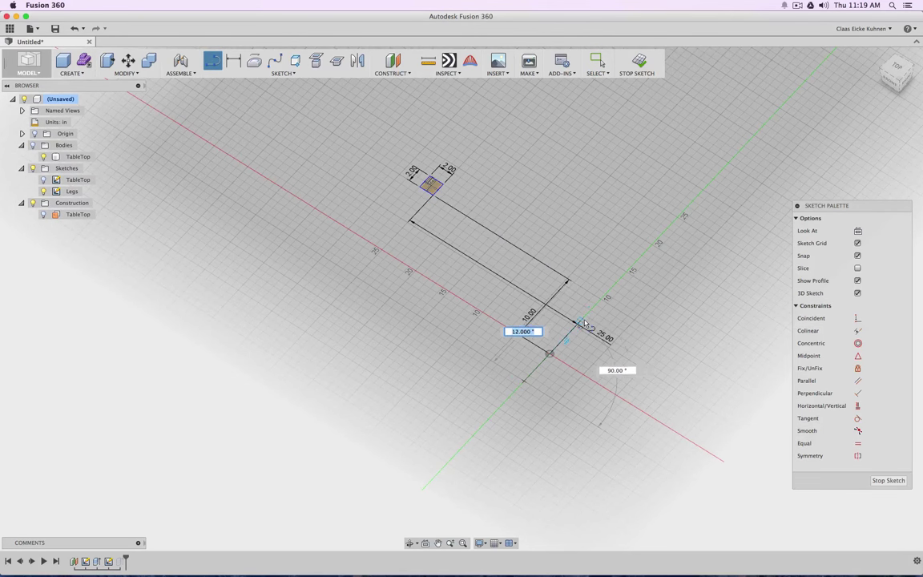
left_click(585, 316)
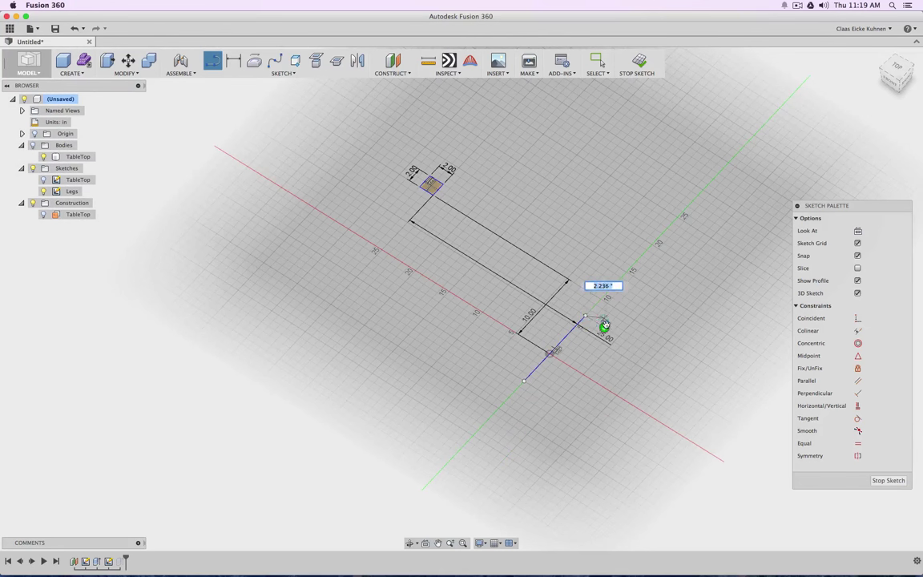
left_click(483, 314)
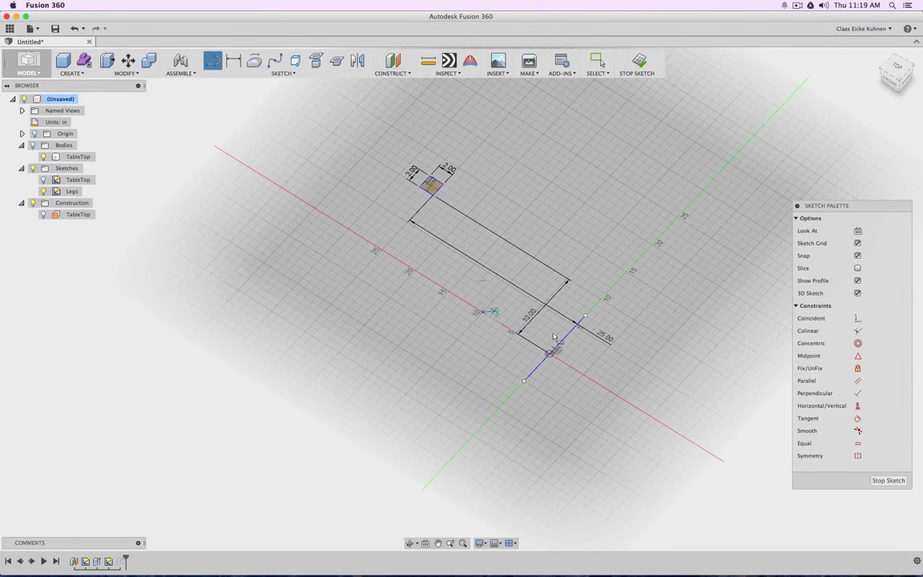
left_click(590, 379)
key("Escape")
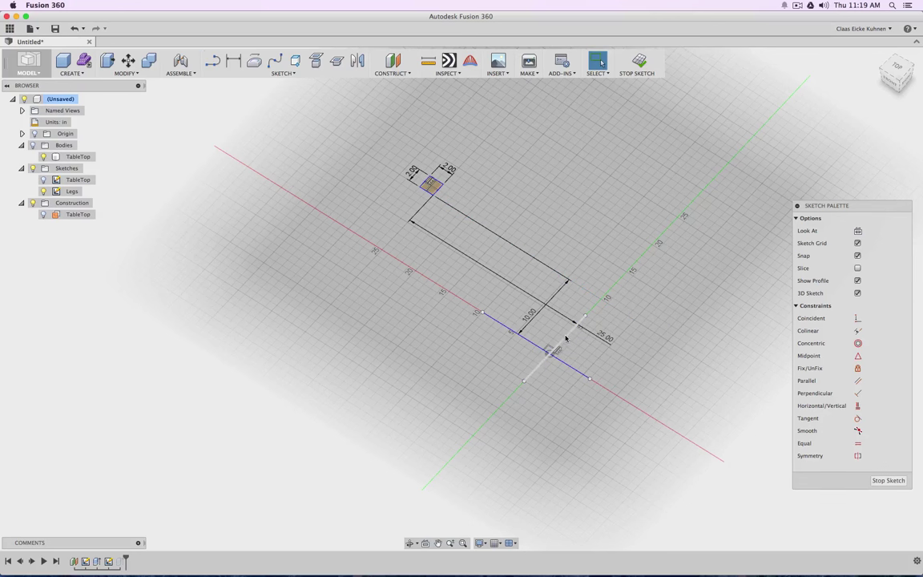
Convert the two lines crossing at the origin to construction geometry.
left_click(565, 338)
left_click(574, 369)
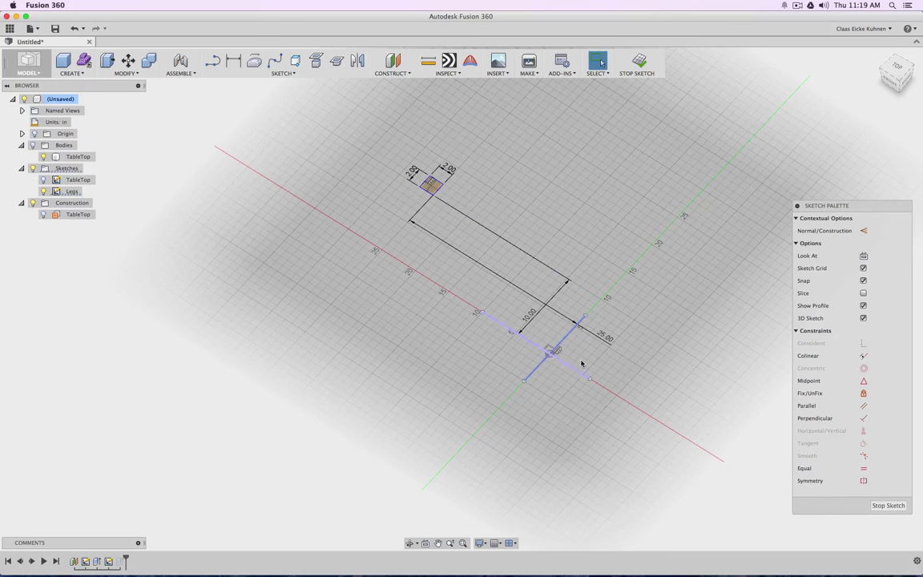
left_click(637, 301)
left_click(864, 231)
Shorten both construction lines by moving one endpoint of each onto the origin, keeping the left and lower halves.
scroll(587, 428, "up", 5)
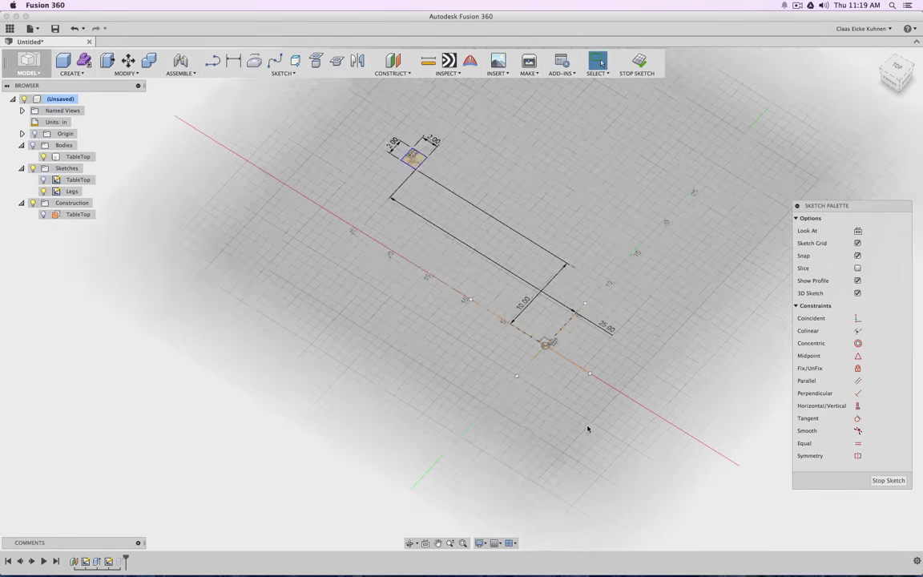
scroll(586, 385, "up", 3)
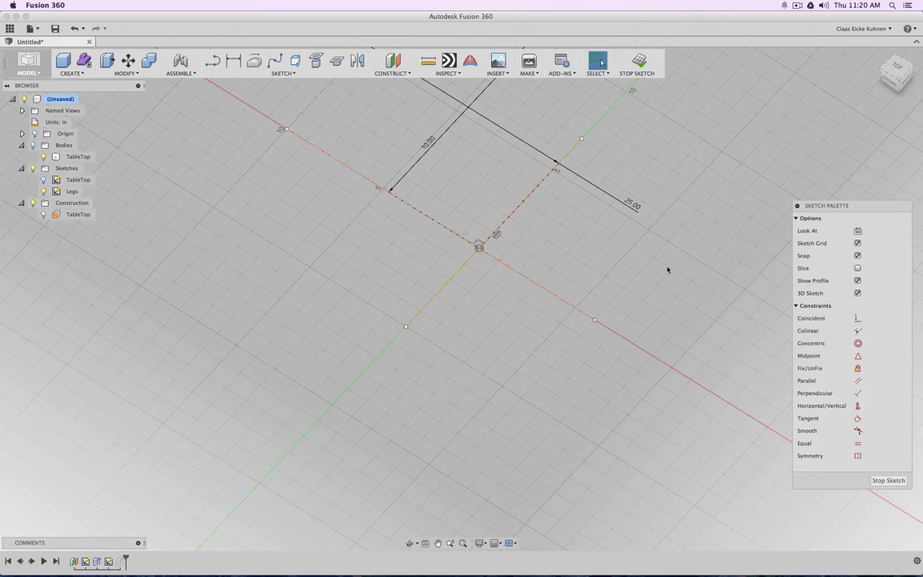
scroll(665, 266, "down", 4)
left_click(895, 63)
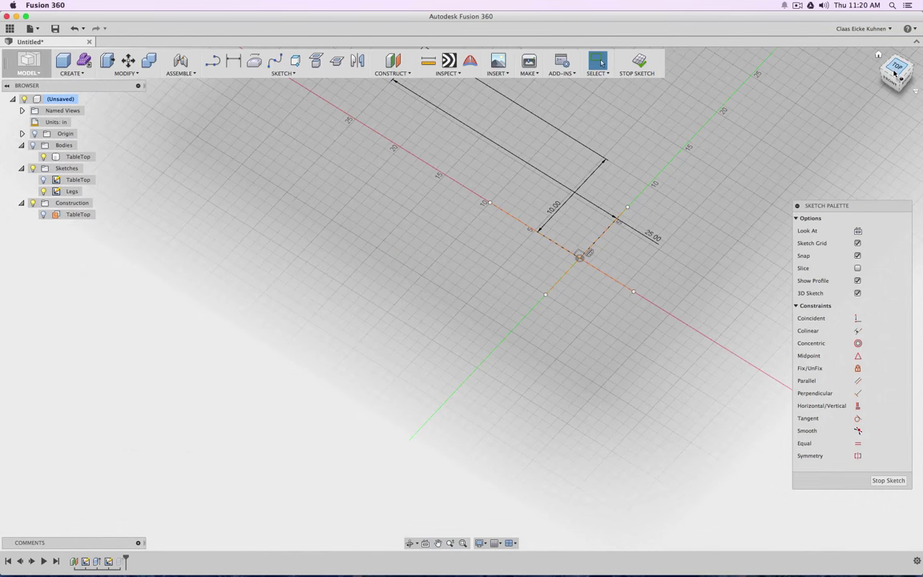
middle_click_drag(665, 103, 656, 243)
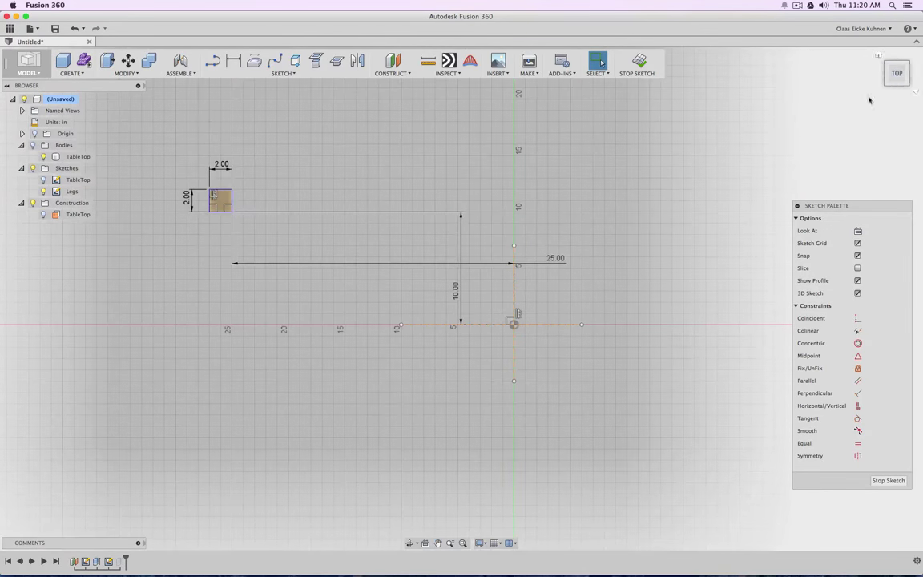
left_click(904, 82)
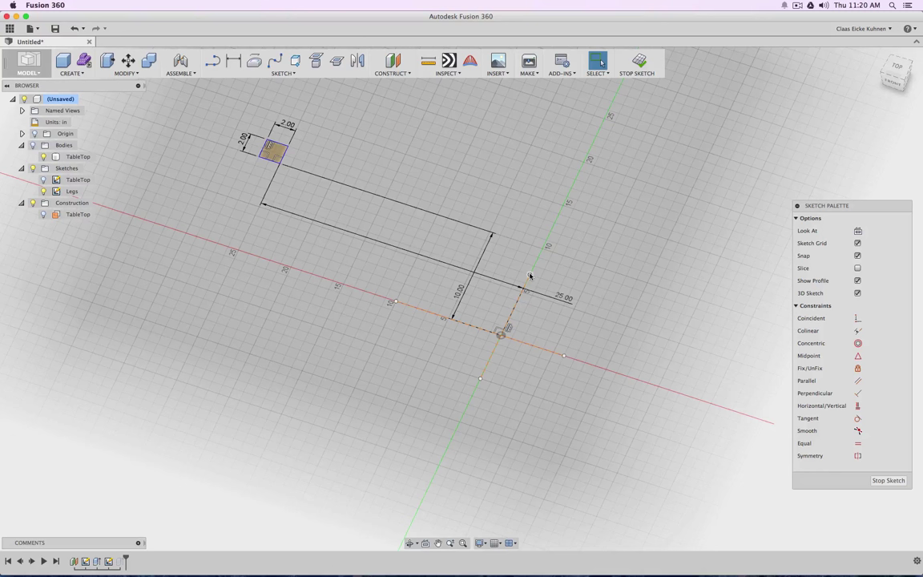
left_click_drag(529, 276, 505, 338)
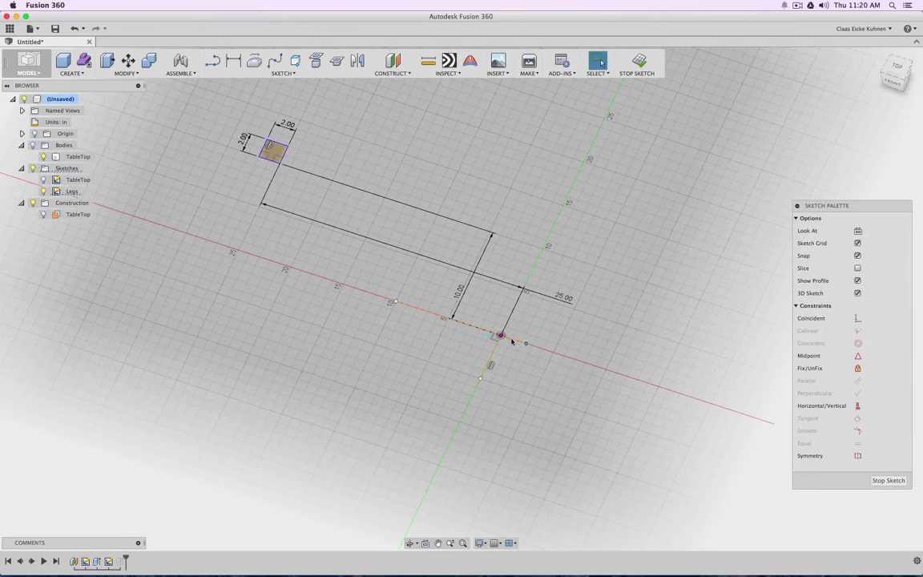
left_click(501, 336)
key("Escape")
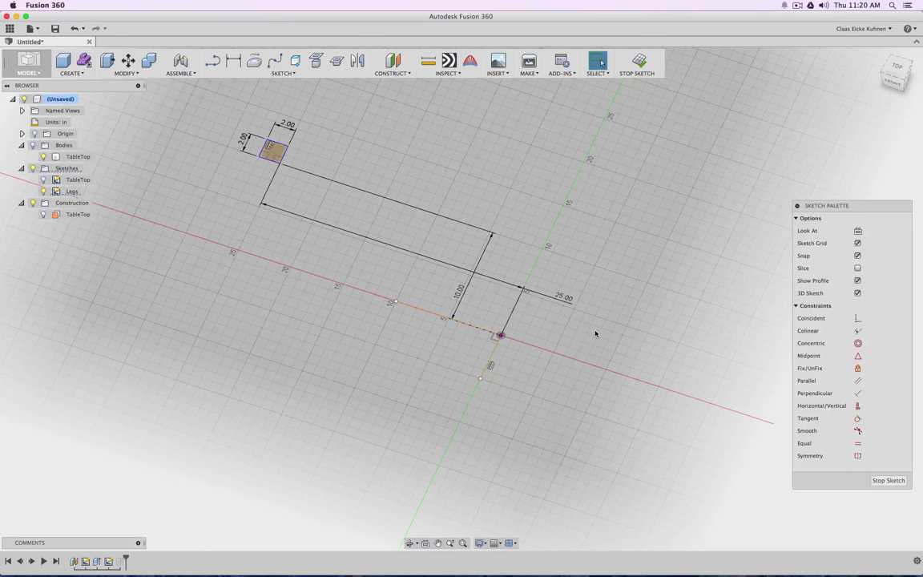
left_click(493, 365)
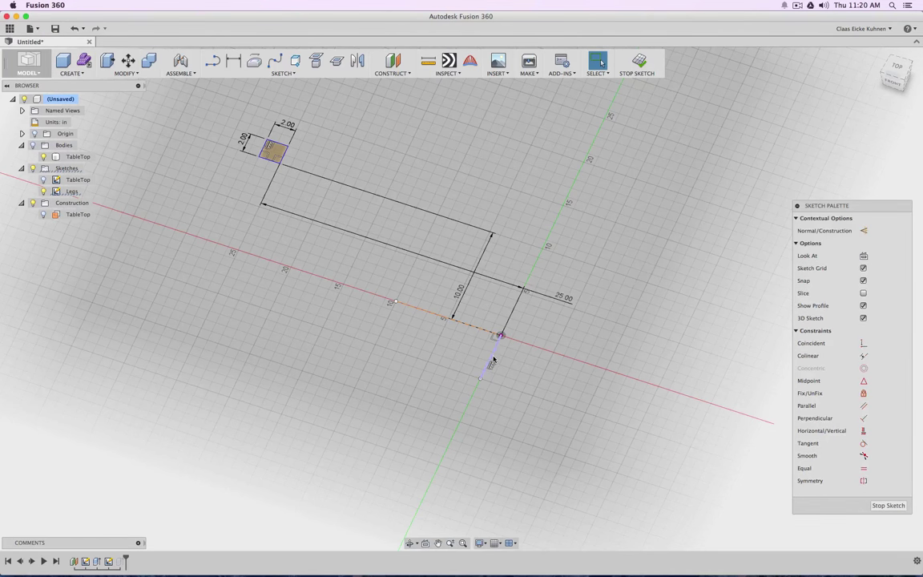
left_click(425, 315)
left_click(331, 253)
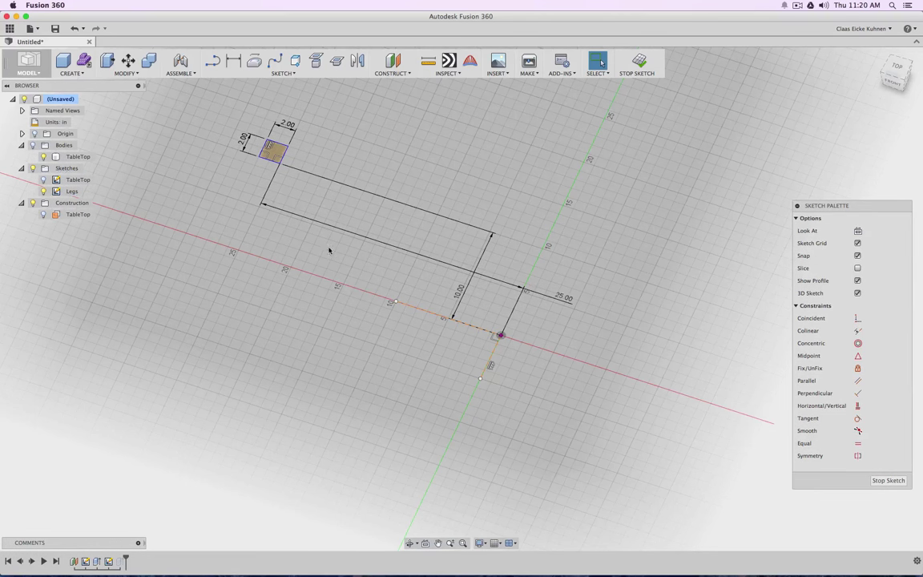
Mirror the four edges of the 2-inch leg square across the construction line on the green axis.
left_click(285, 73)
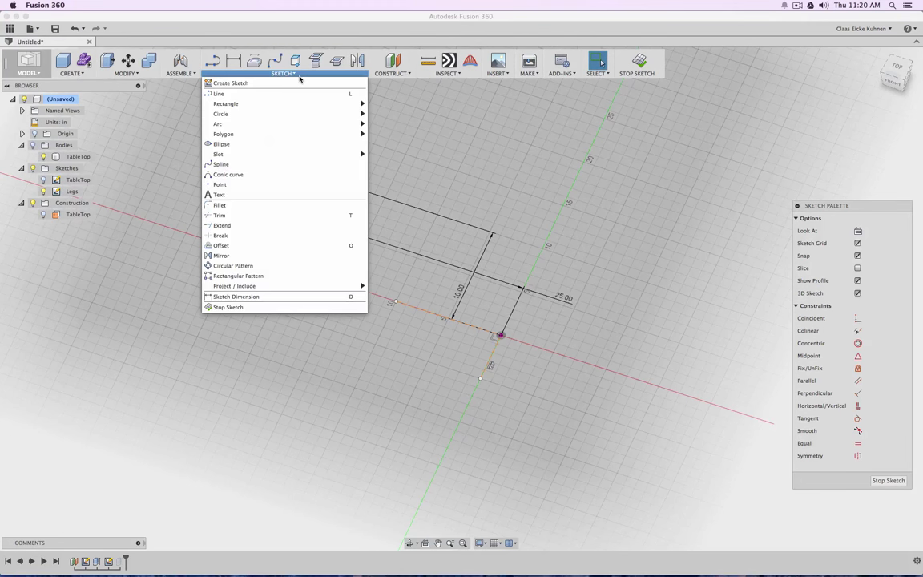
left_click(294, 255)
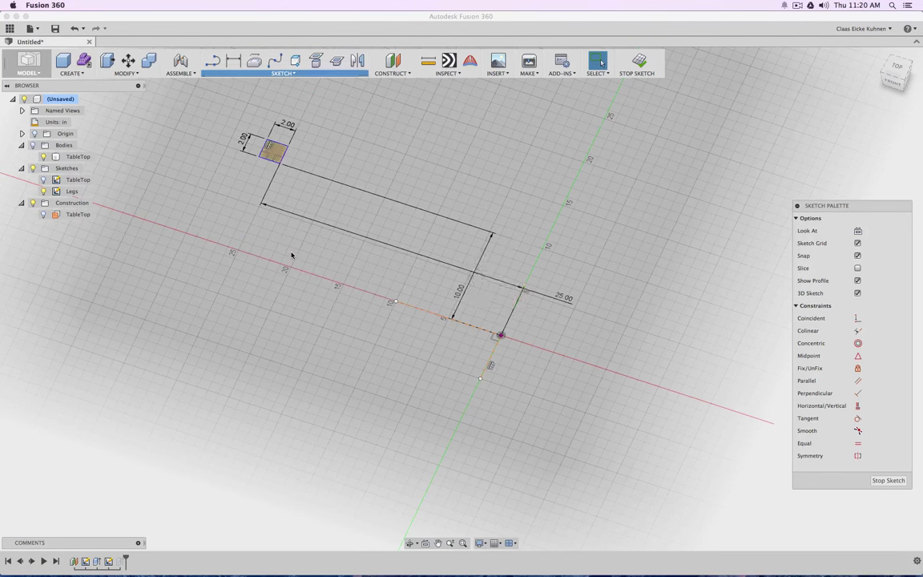
left_click(270, 160)
left_click(285, 153)
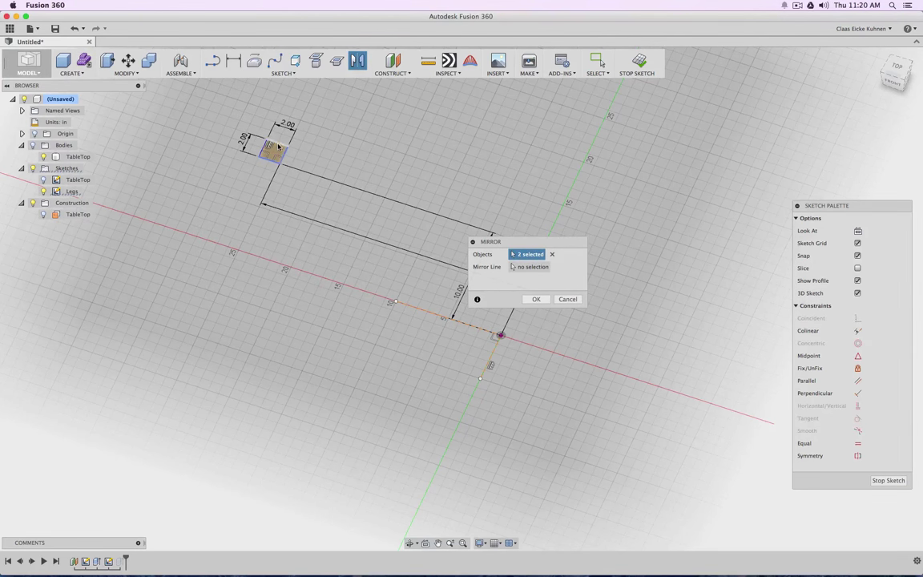
left_click(277, 143)
left_click(264, 150)
left_click_drag(511, 243, 703, 128)
left_click(718, 153)
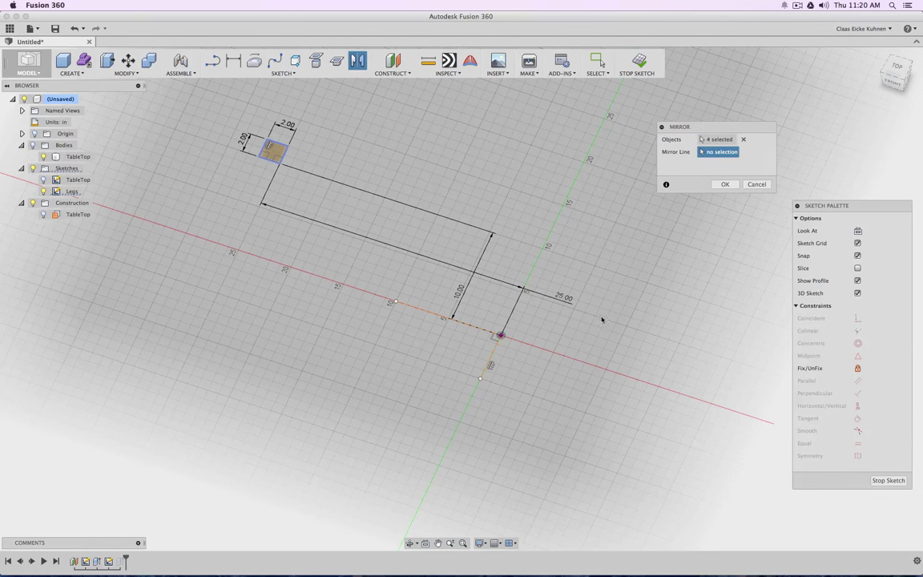
left_click(490, 357)
left_click(726, 184)
Mirror the edges of both leg squares across the construction line on the red axis.
scroll(685, 301, "down", 3)
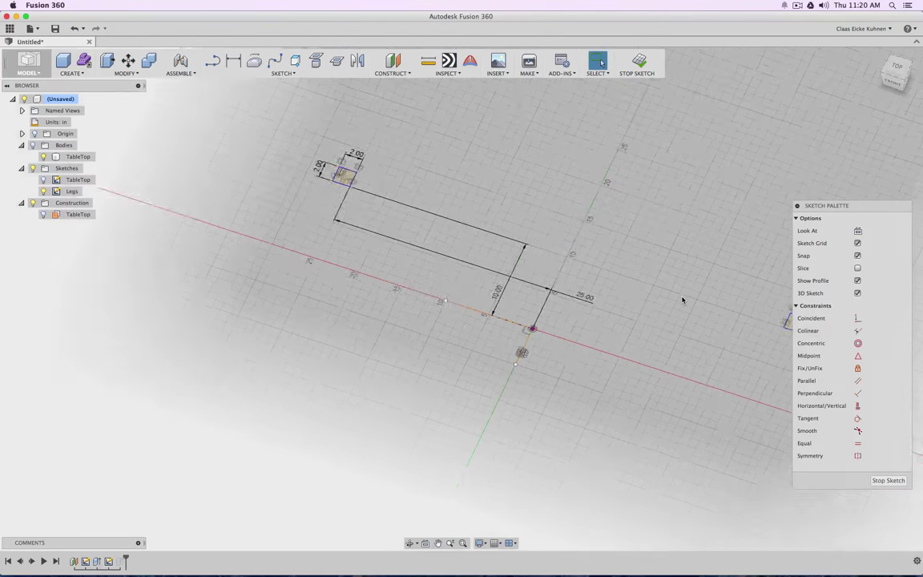
middle_click_drag(669, 283, 580, 247)
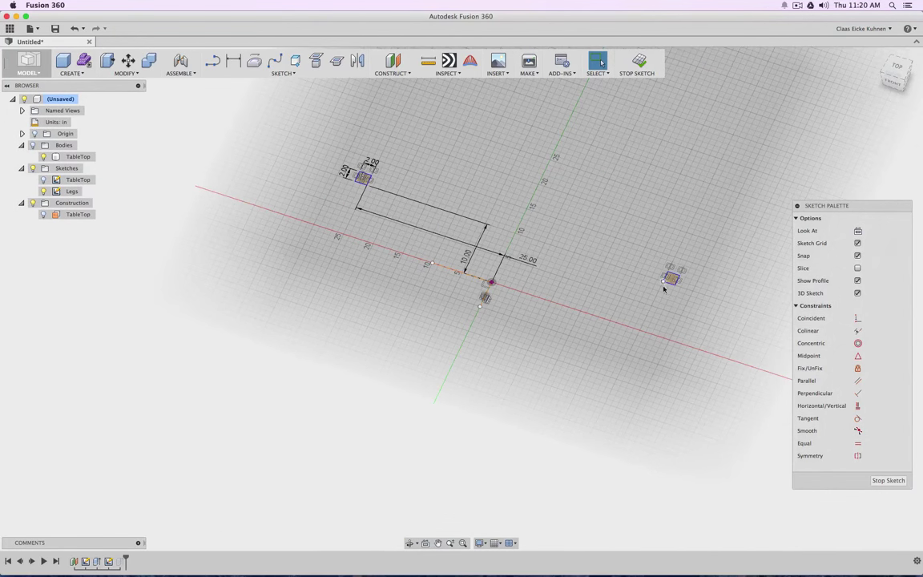
scroll(575, 290, "up", 2)
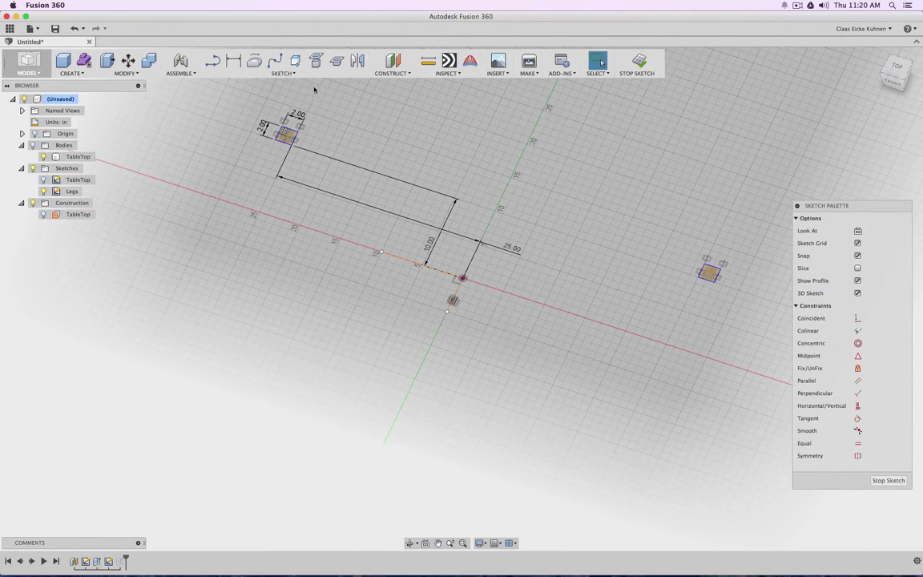
left_click(357, 61)
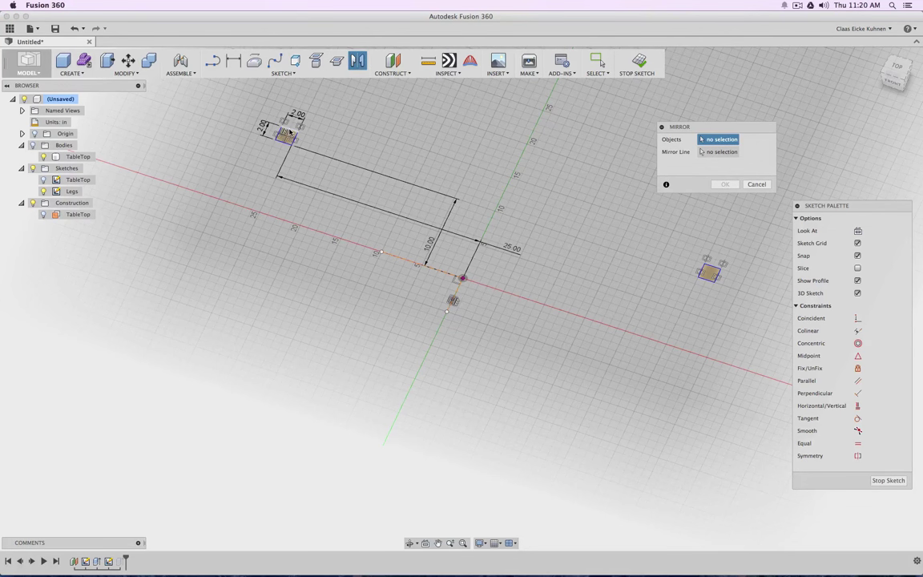
left_click(290, 128)
left_click(279, 133)
left_click(284, 143)
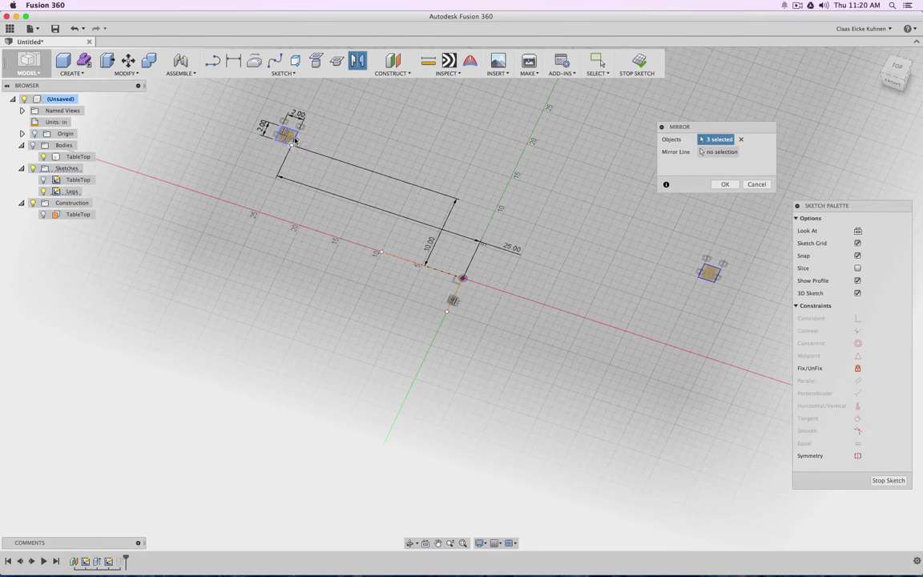
left_click(295, 139)
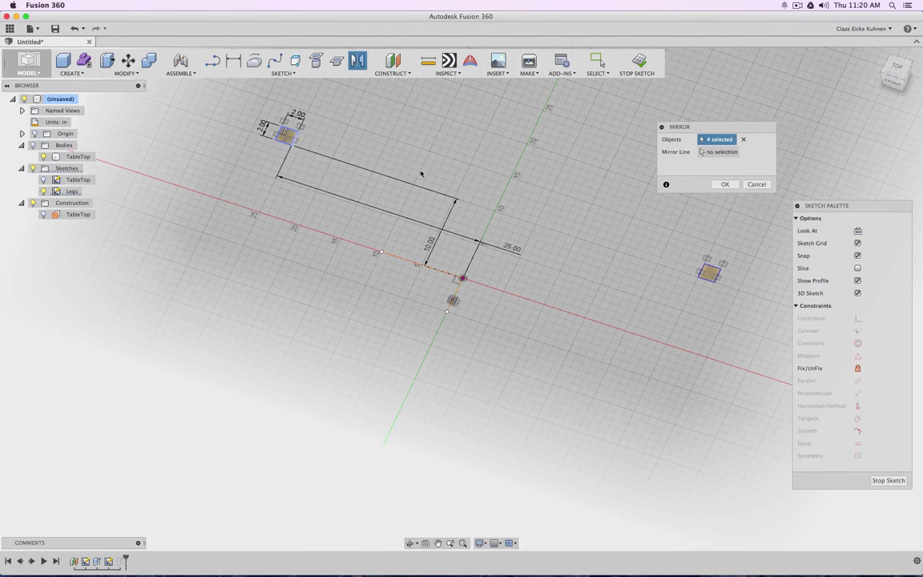
left_click(704, 270)
left_click(711, 267)
left_click(706, 280)
left_click(719, 275)
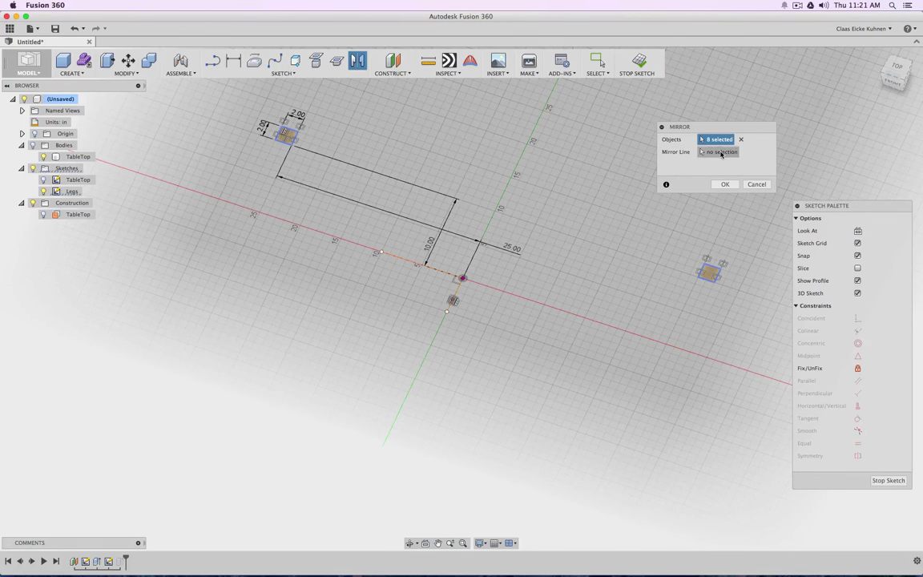
left_click(720, 152)
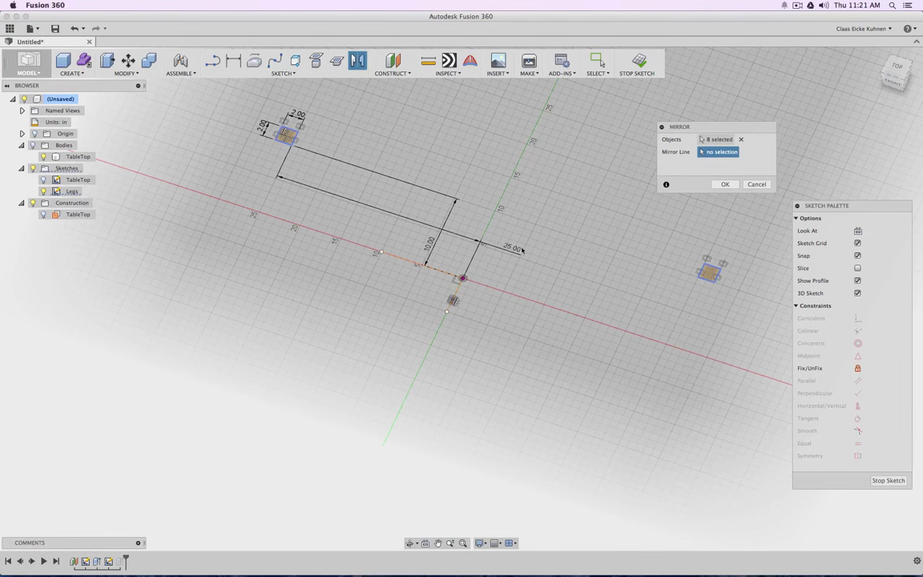
left_click(435, 272)
left_click(725, 184)
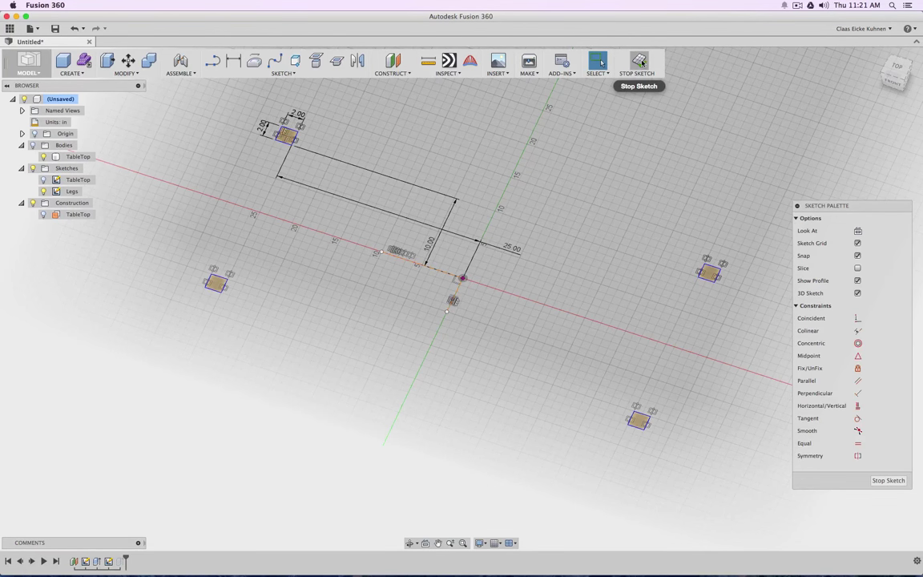
Finish the Legs sketch and show the tabletop and leg bodies again.
left_click(639, 62)
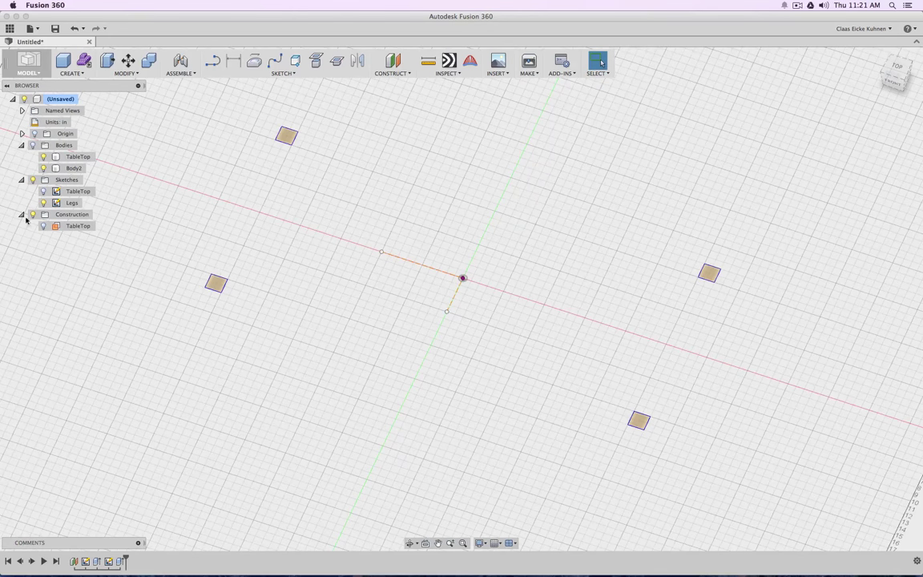
left_click(43, 156)
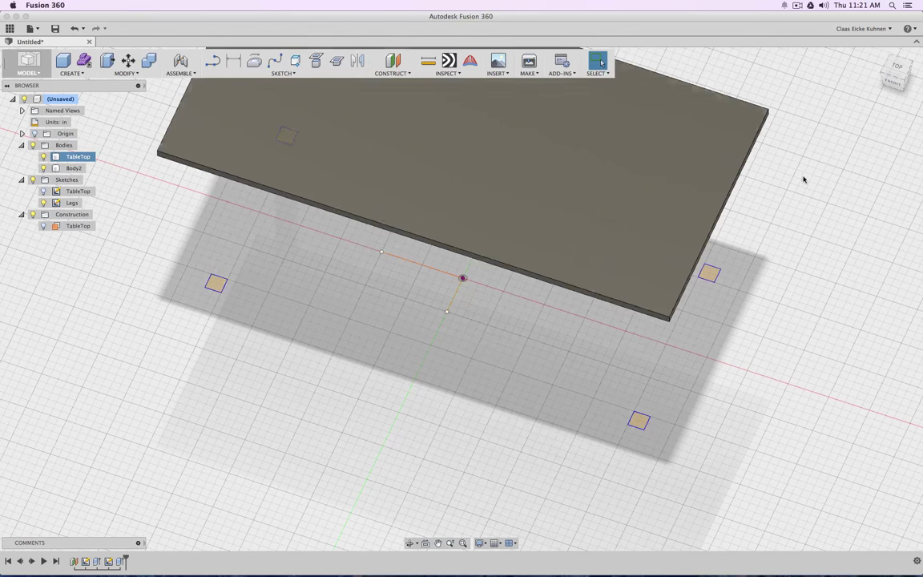
left_click_drag(902, 86, 884, 50)
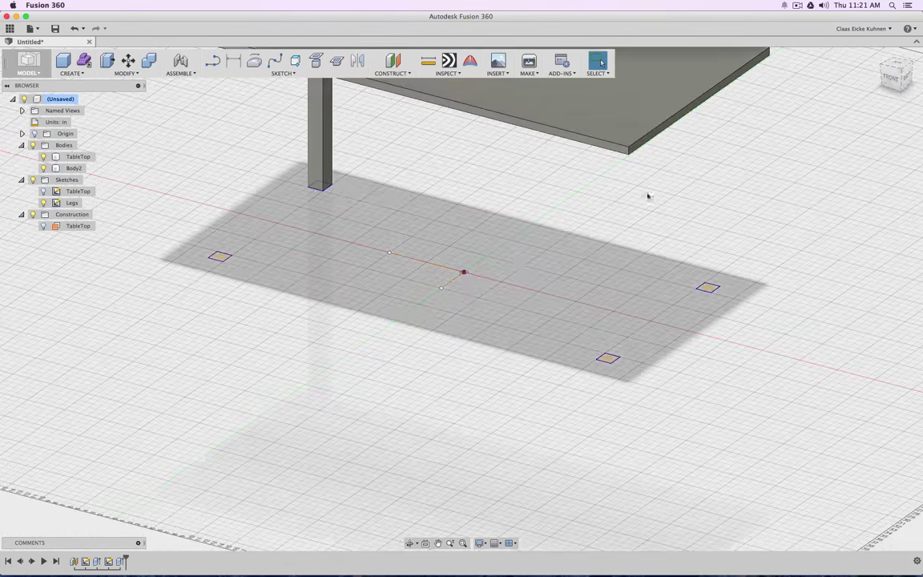
scroll(488, 264, "down", 5)
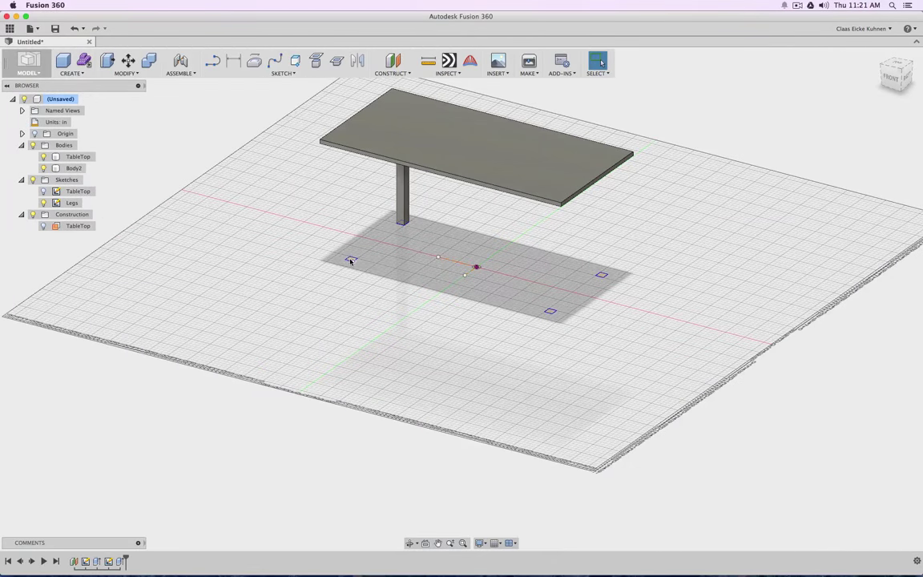
left_click(399, 187)
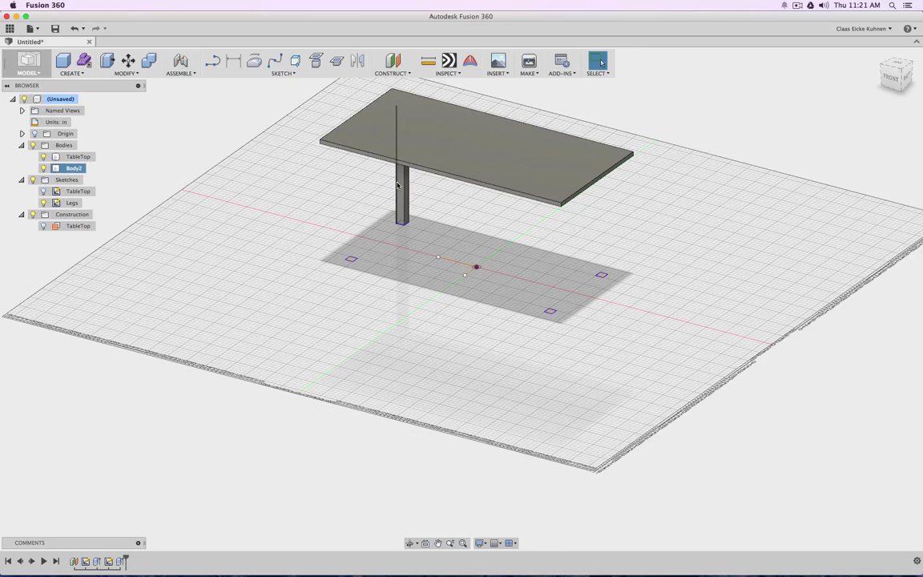
left_click(258, 239)
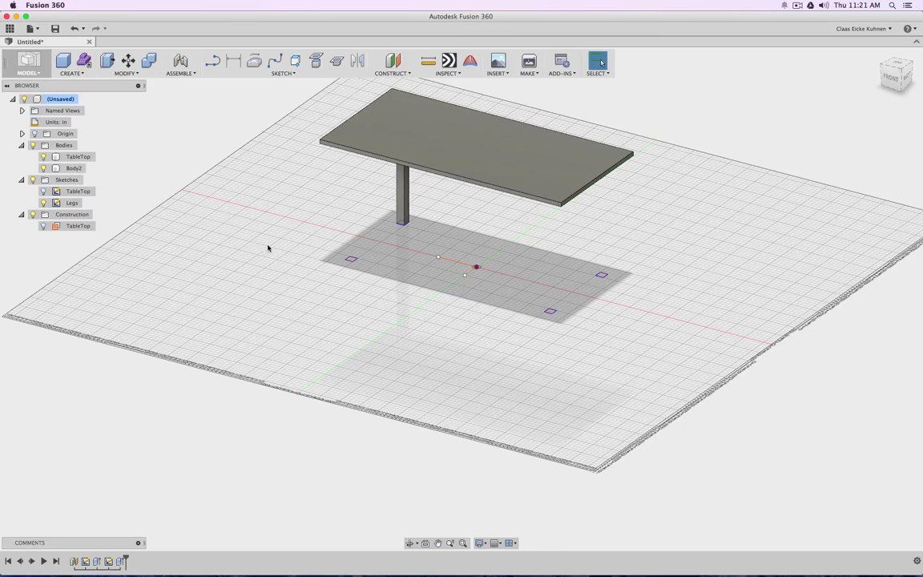
middle_click_drag(268, 248, 250, 292)
scroll(258, 287, "down", 3)
scroll(259, 286, "up", 5)
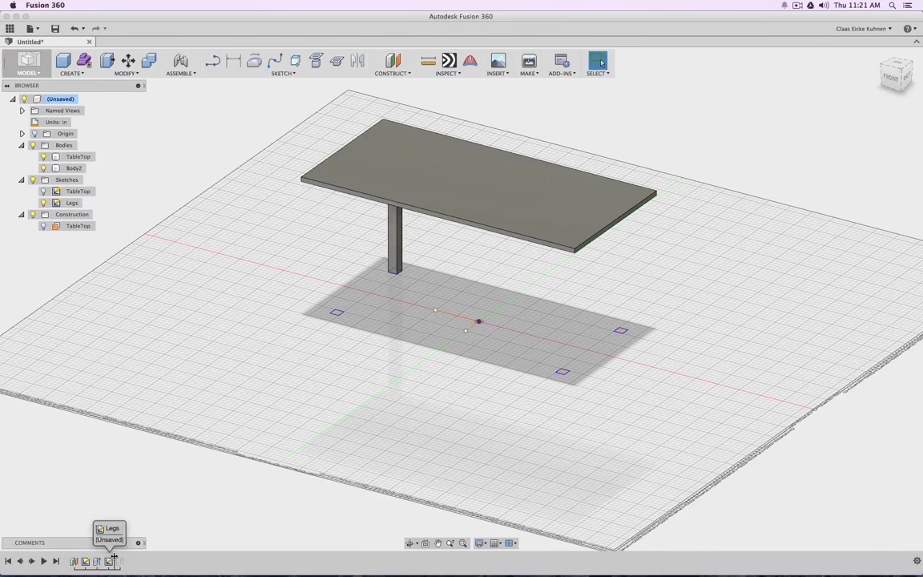
mouse_move(125, 556)
left_mouse_down()
mouse_move(89, 559)
mouse_move(124, 559)
left_mouse_up()
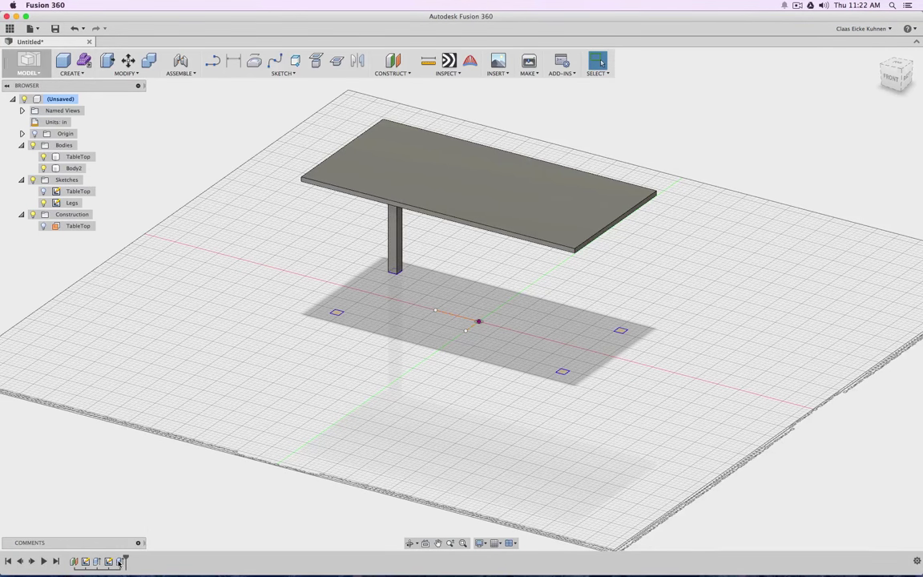
Open the leg extrusion for editing and clear its profile selection.
right_click(119, 562)
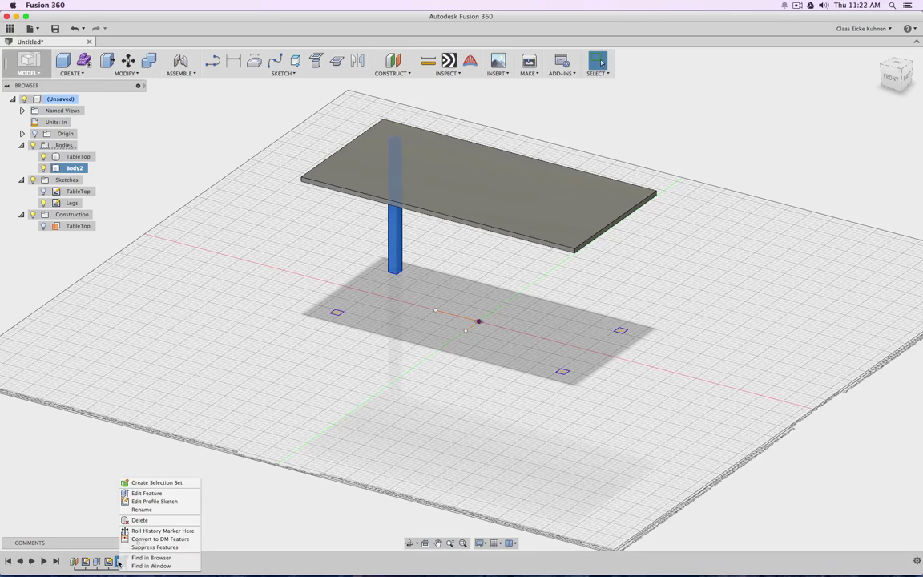
left_click(158, 495)
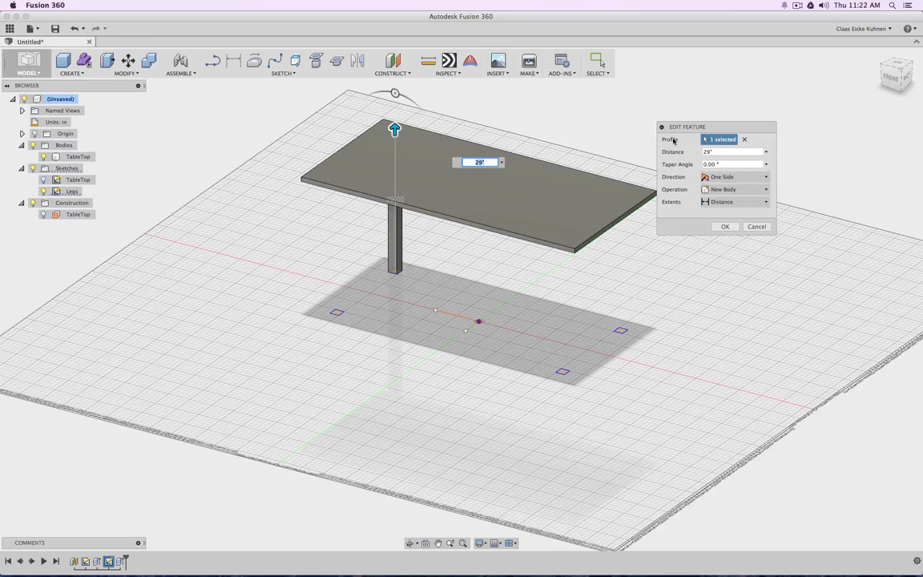
left_click(745, 141)
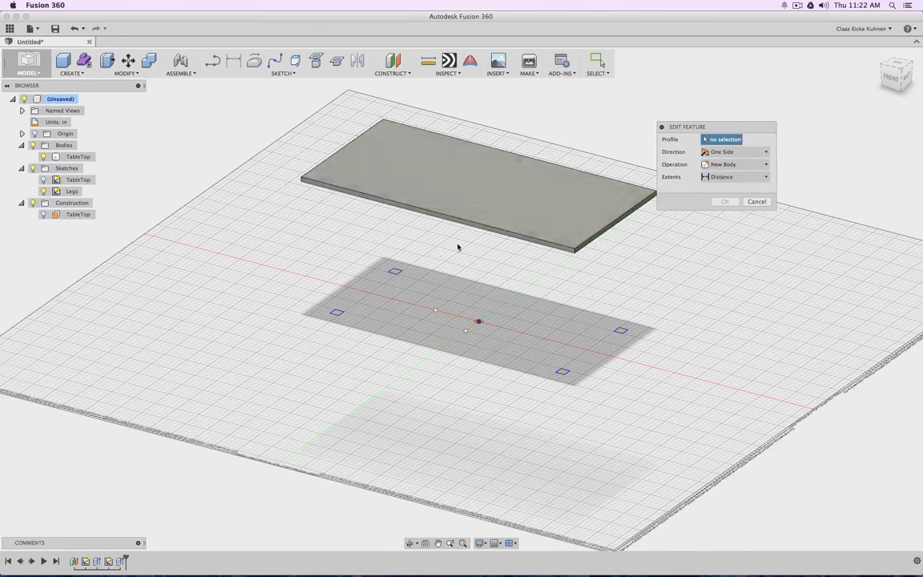
Select all four leg squares one by one as the profiles of the leg extrusion.
left_click(394, 272)
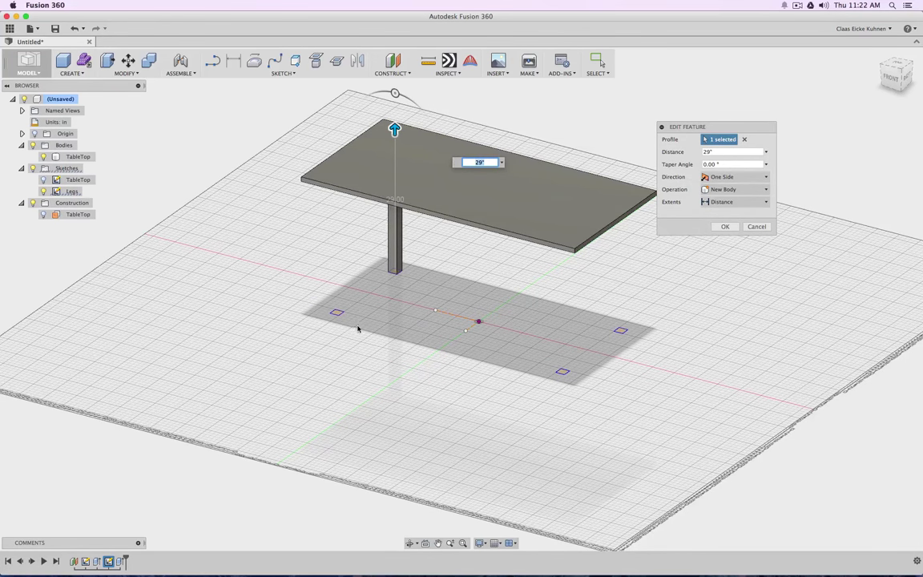
left_click(338, 313)
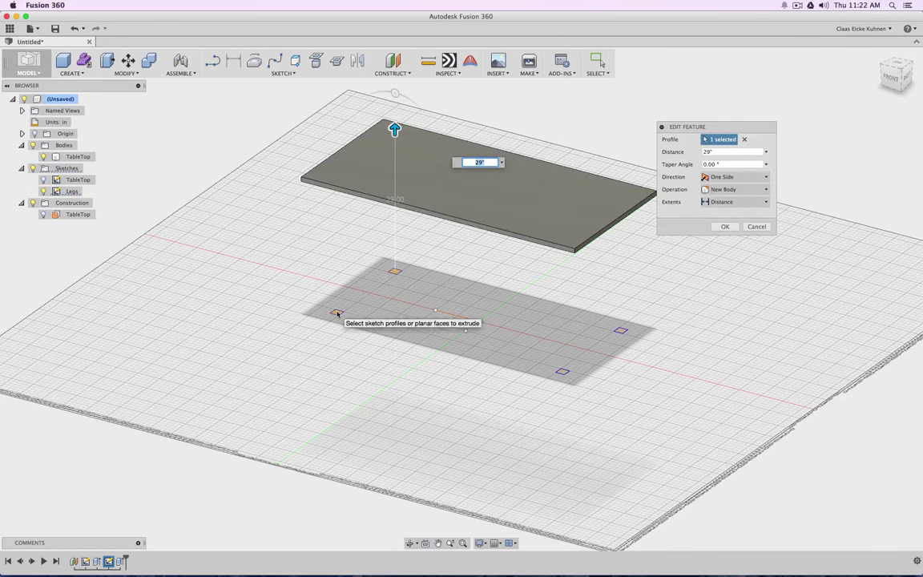
left_click(337, 313)
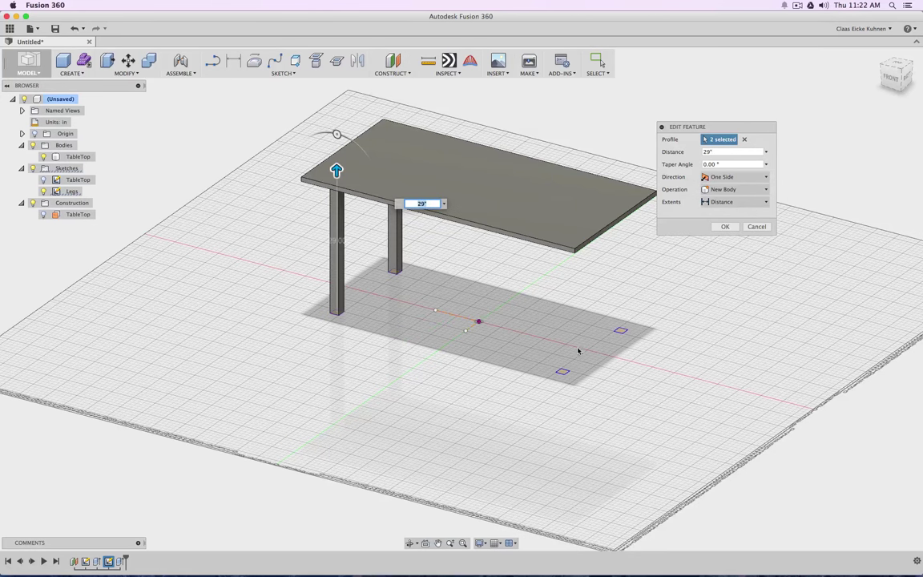
right_click(564, 374)
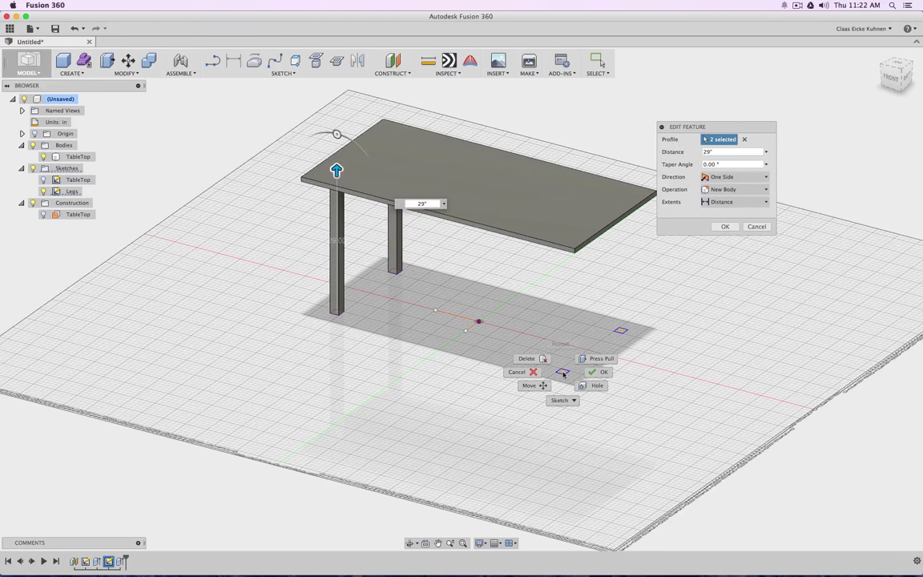
left_click(564, 374)
left_click(564, 375)
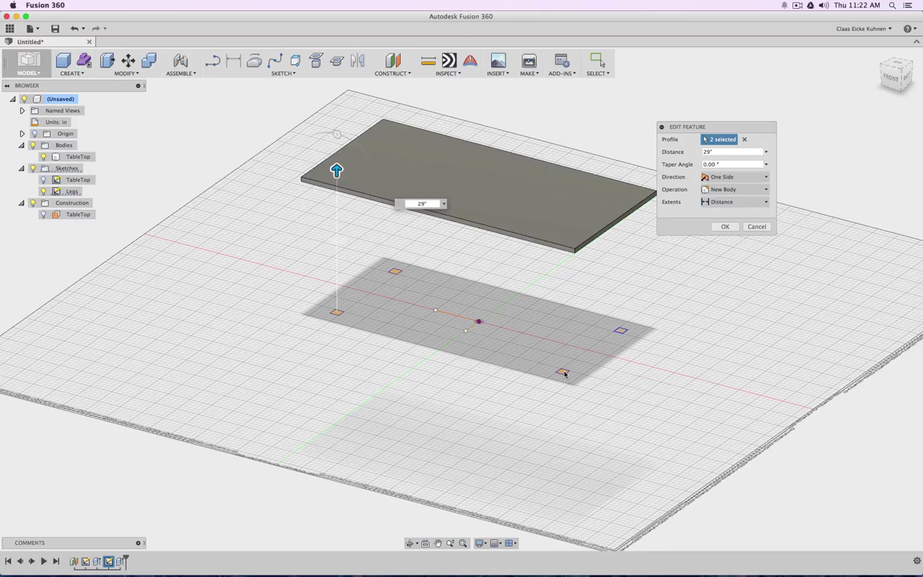
left_click(565, 373)
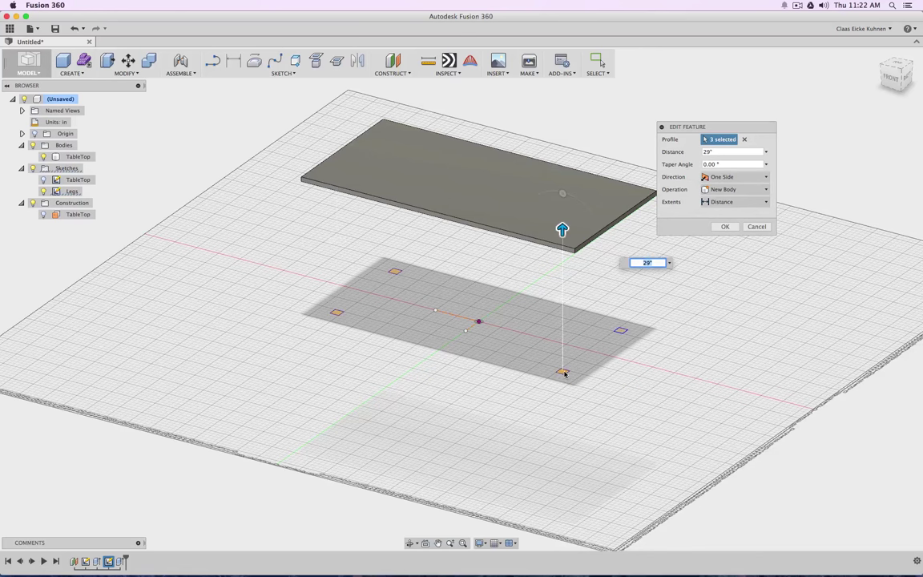
left_click(622, 332)
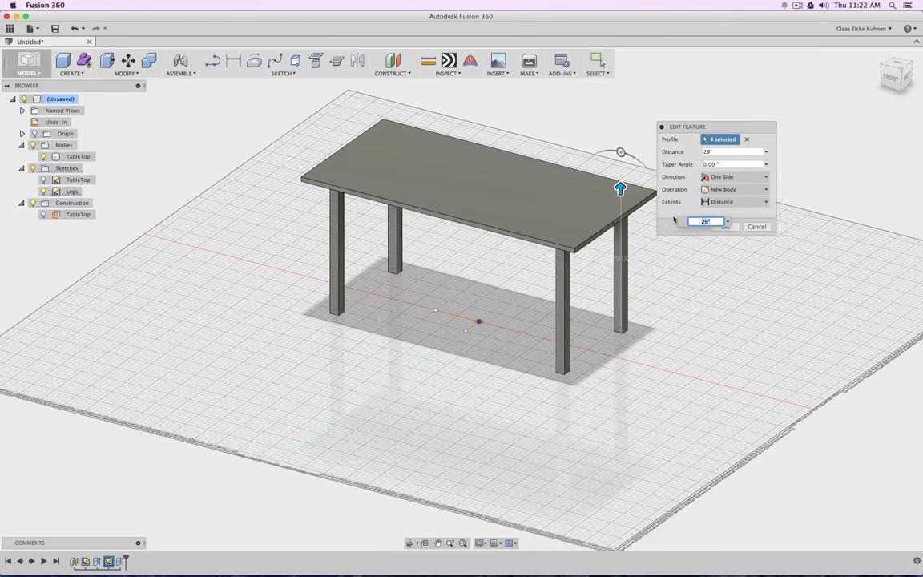
Clear the leg extrusion's profile selection and reselect all four leg squares together as profiles.
left_click(747, 138)
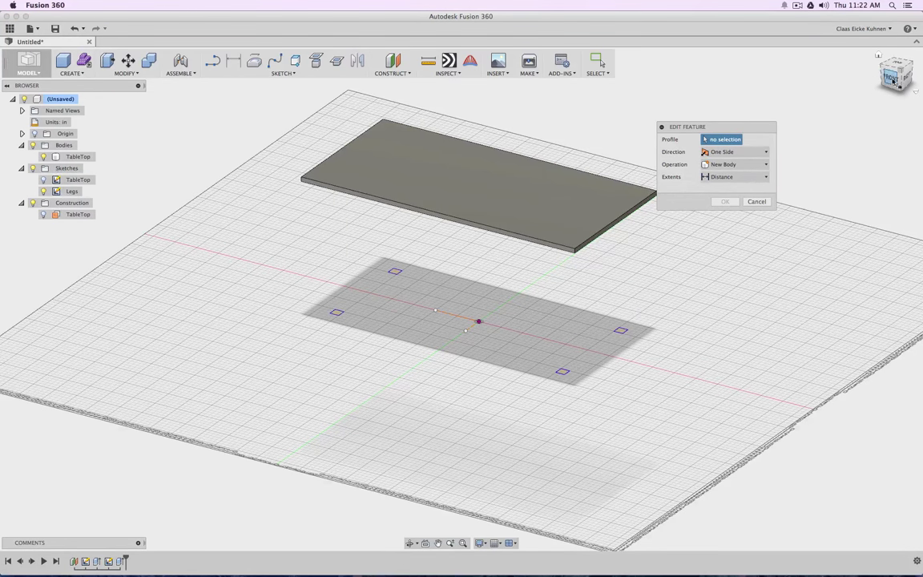
left_click(893, 80)
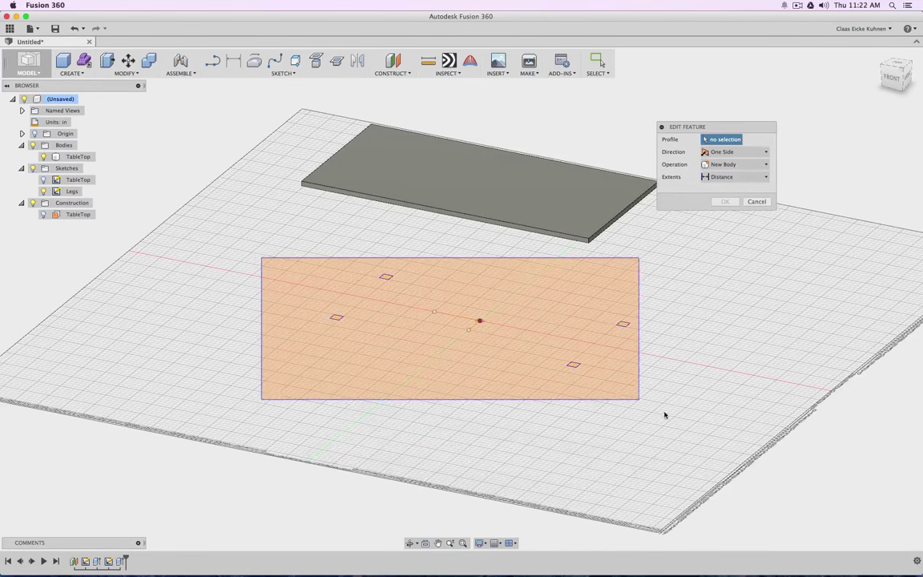
left_click_drag(664, 414, 666, 416)
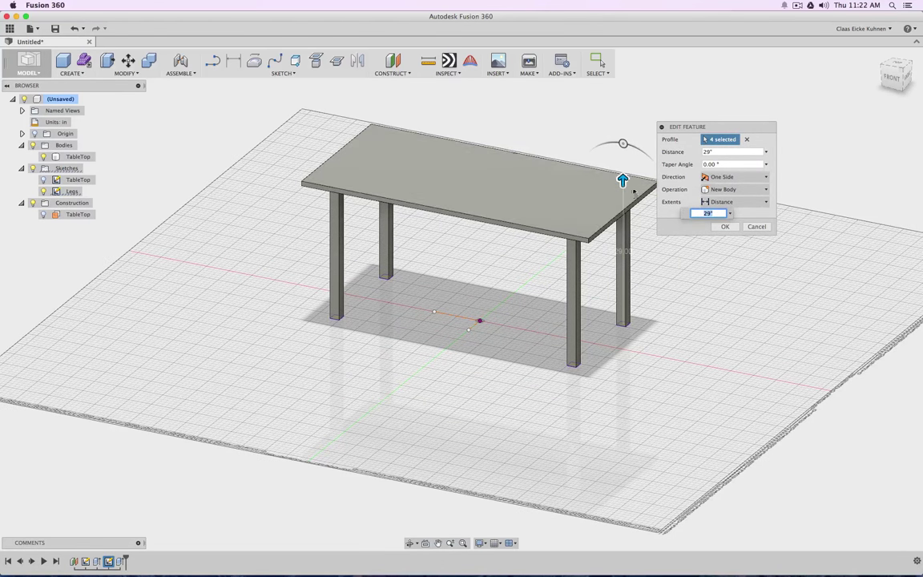
Set the leg extrusion's distance to 29 in and finish editing the feature.
left_click_drag(622, 179, 623, 253)
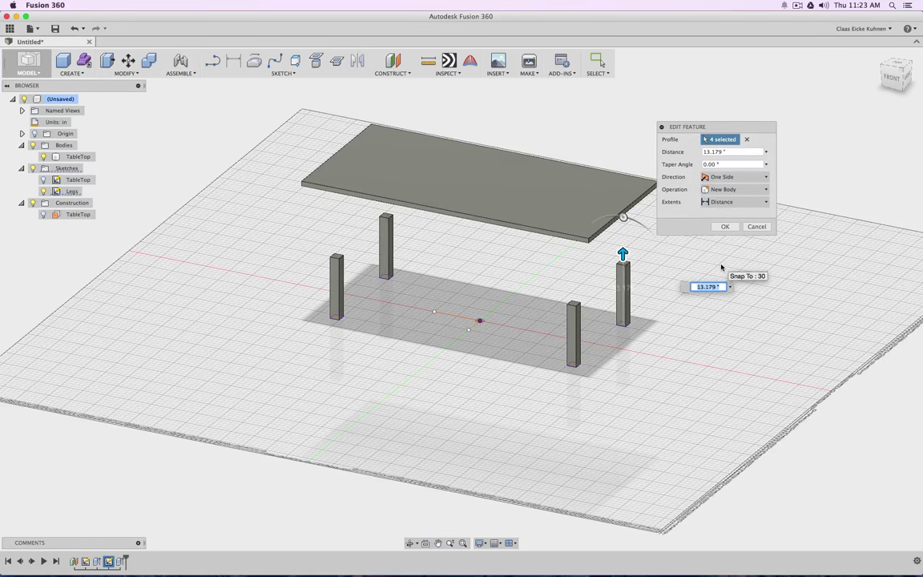
type("28")
key("BackSpace")
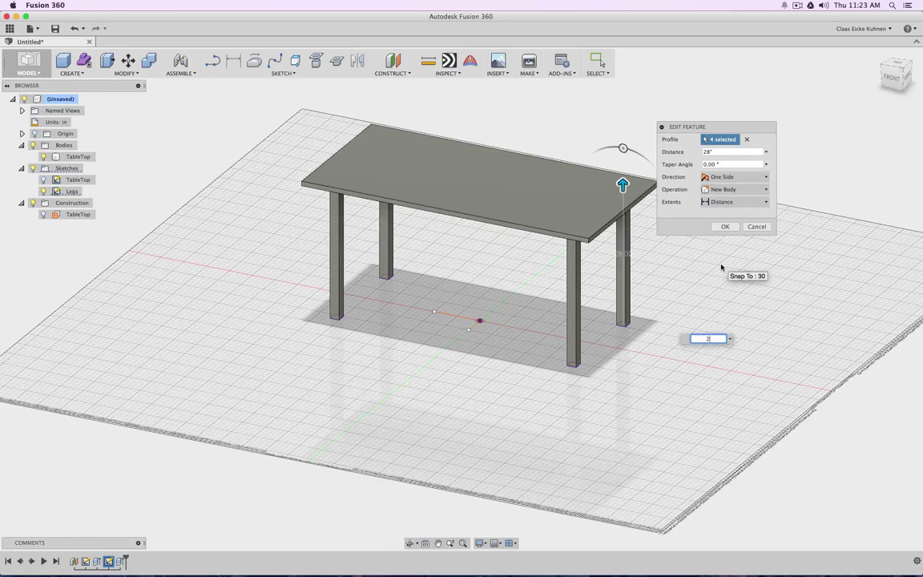
type("9")
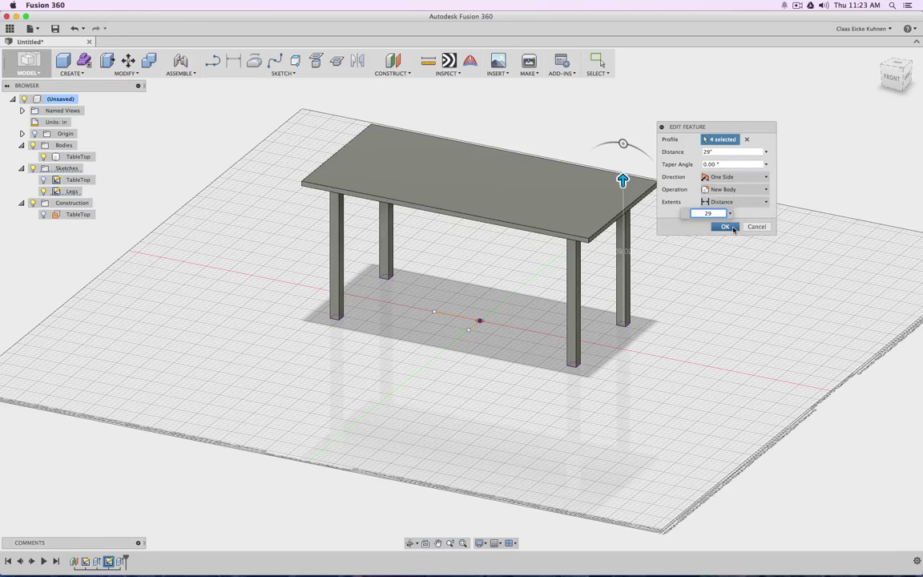
type("\"")
left_click(725, 227)
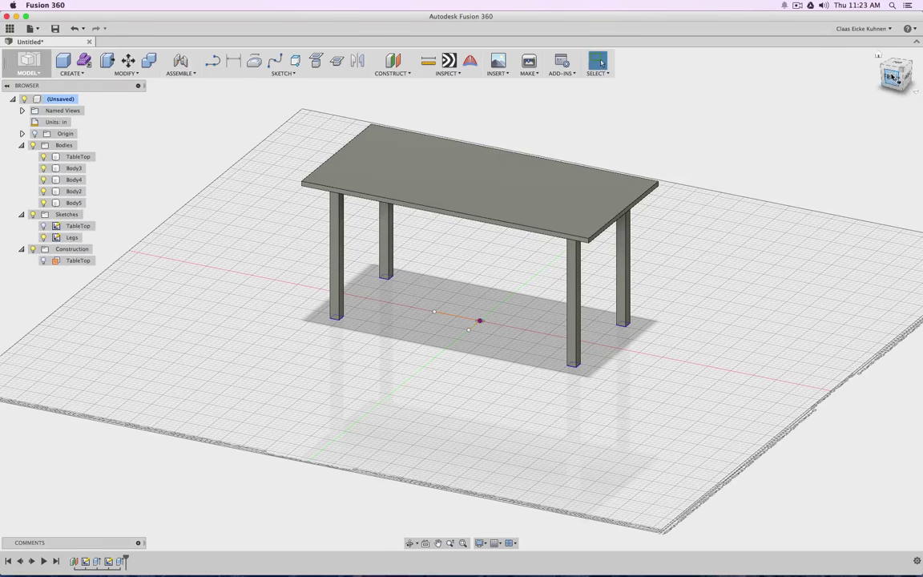
Highlight the bodies belonging to the leg extrusion and inspect the table from several angles.
left_click(120, 561)
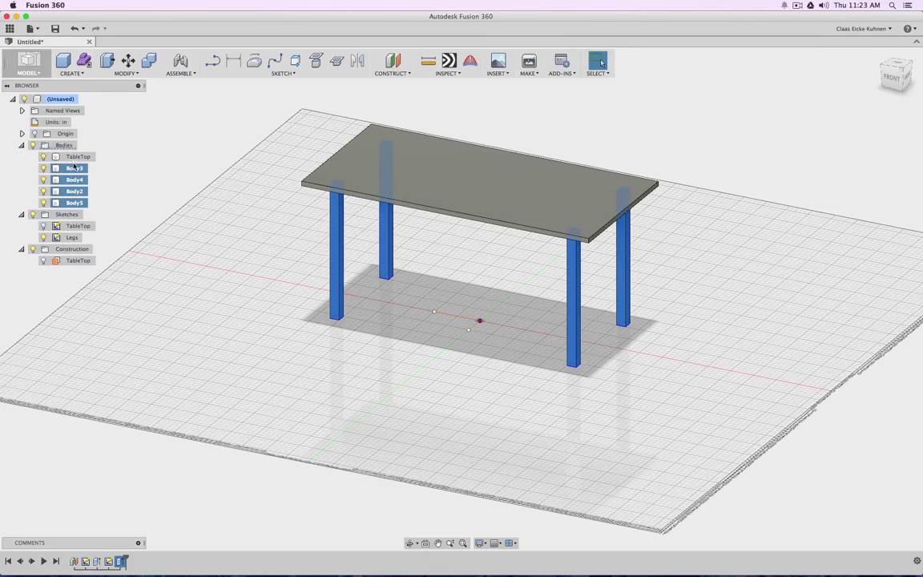
left_click(786, 175)
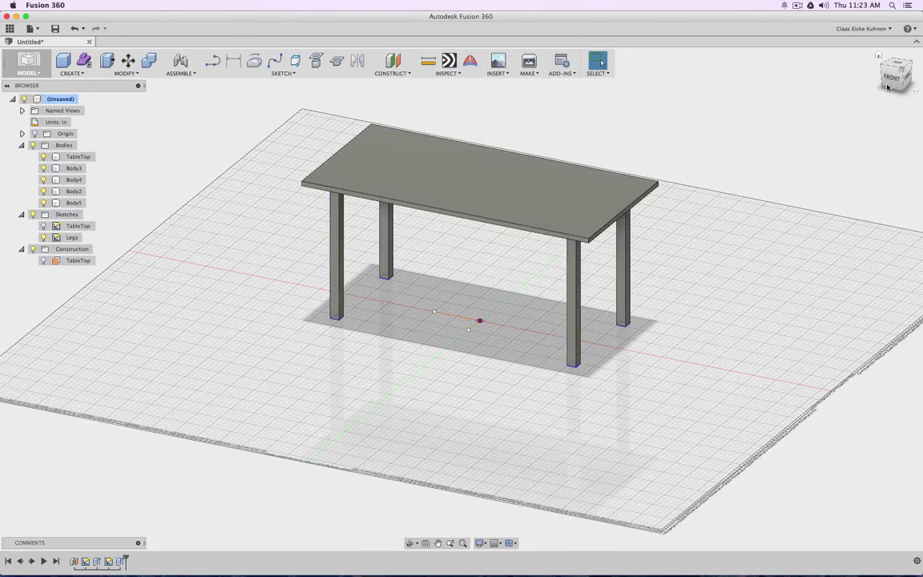
left_click(892, 81)
middle_click_drag(875, 78, 545, 64, "shift")
left_click_drag(809, 66, 805, 70)
middle_click_drag(472, 253, 372, 292, "shift")
middle_click_drag(401, 240, 535, 260, "shift")
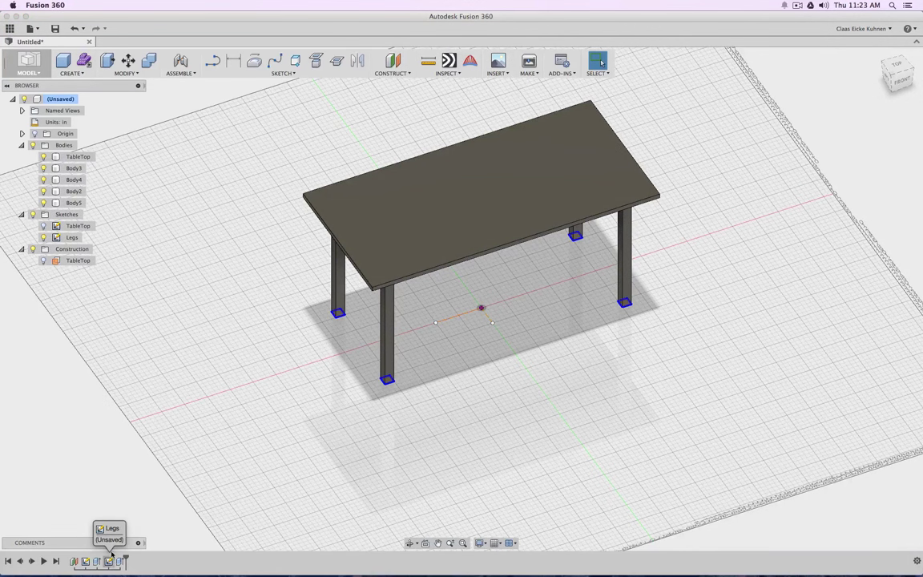
Hide all bodies, open the Legs sketch for editing with the TableTop sketch visible, and look at it from the top.
left_click(33, 145)
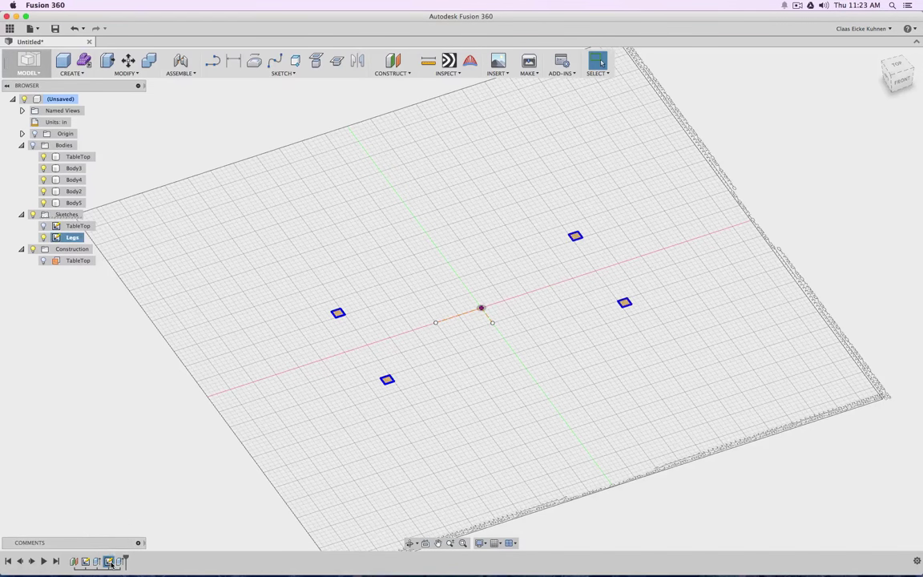
right_click(110, 564)
left_click(136, 495)
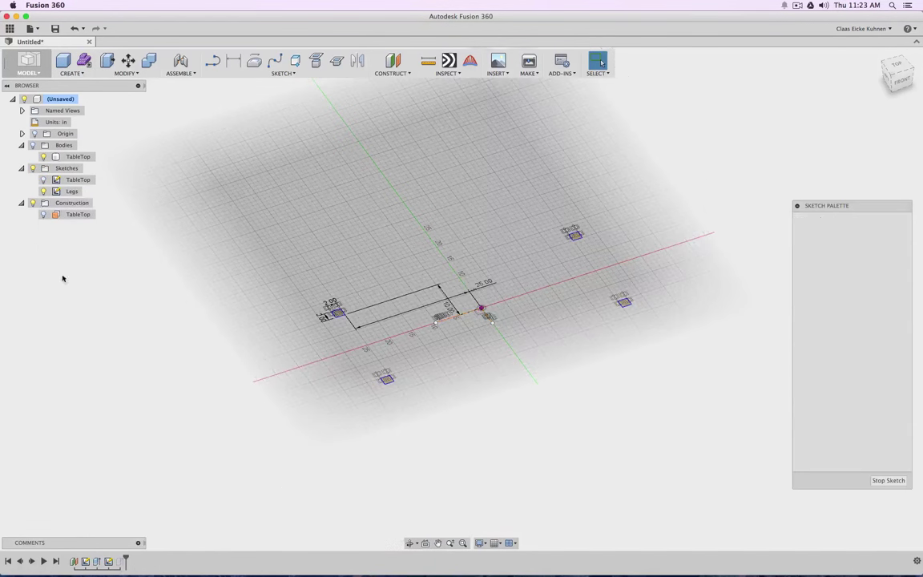
left_click(43, 158)
left_click(43, 180)
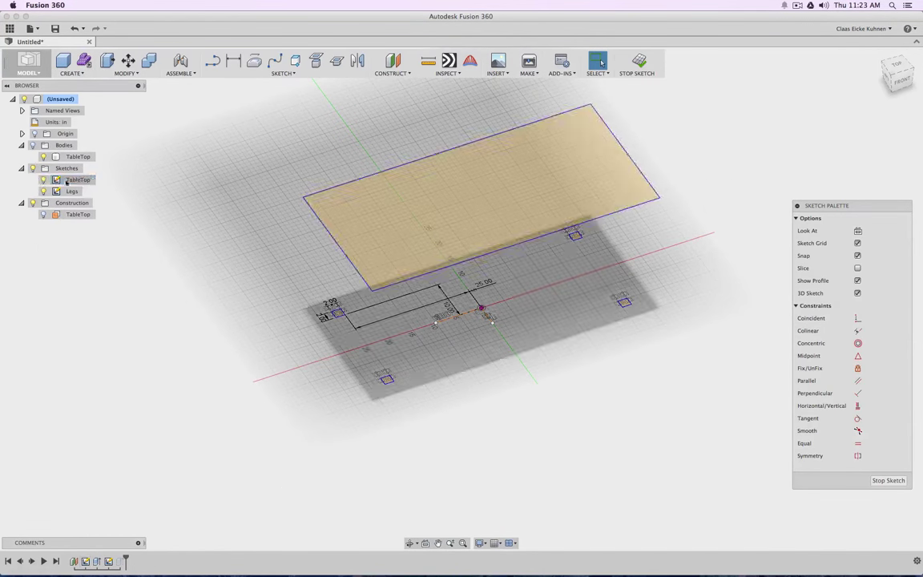
left_click(894, 68)
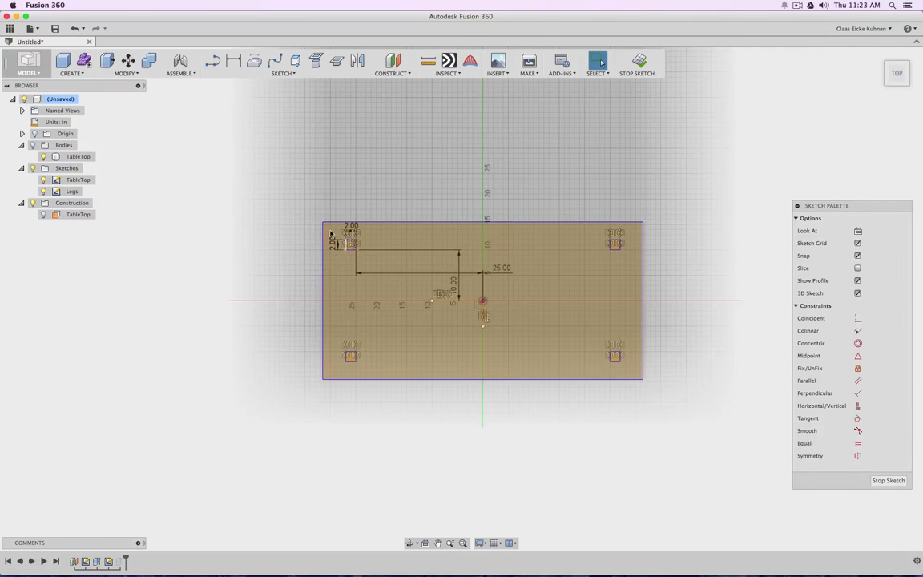
Delete the 10.00 and 25.00 dimensions that tie the upper-left leg square to the origin.
scroll(330, 233, "down", 2)
scroll(372, 247, "up", 6)
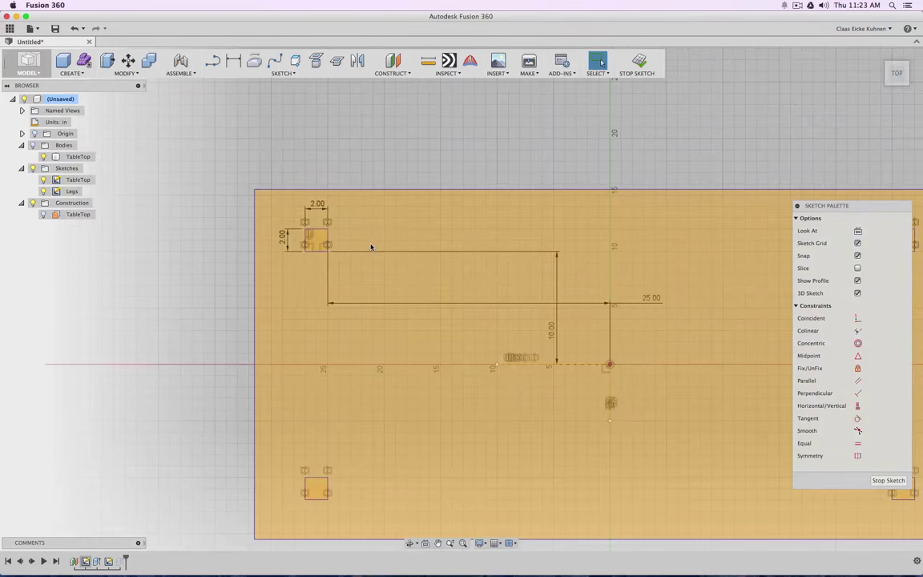
scroll(376, 252, "down", 1)
double_click(393, 253)
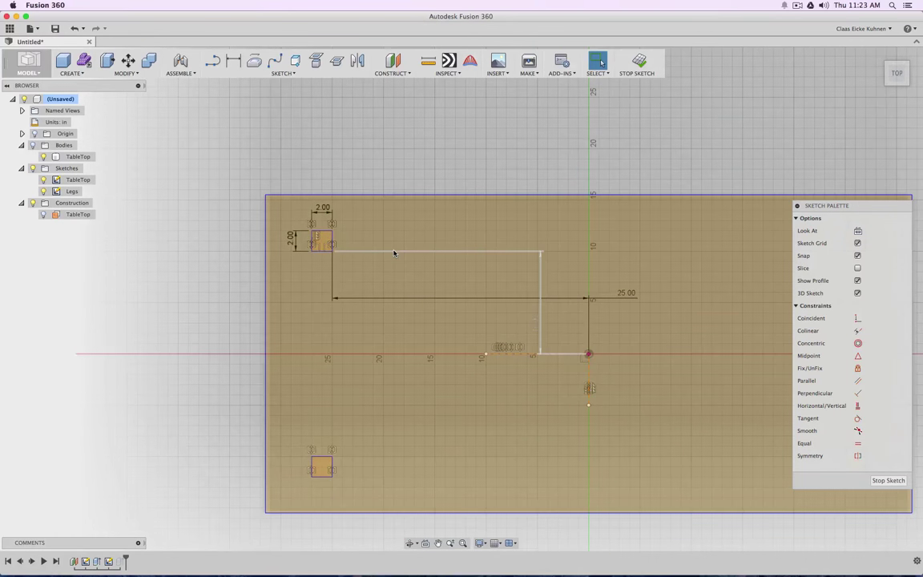
key("Delete")
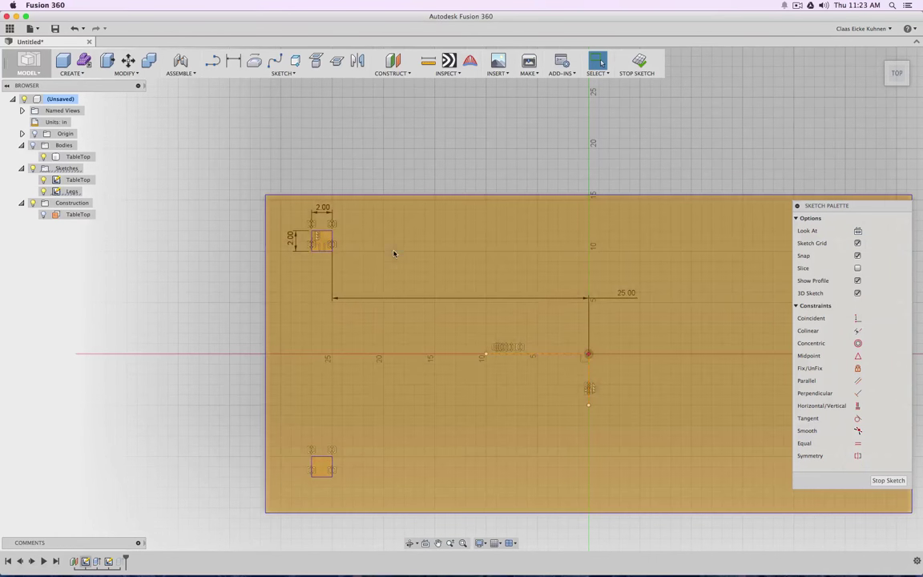
double_click(334, 270)
key("Delete")
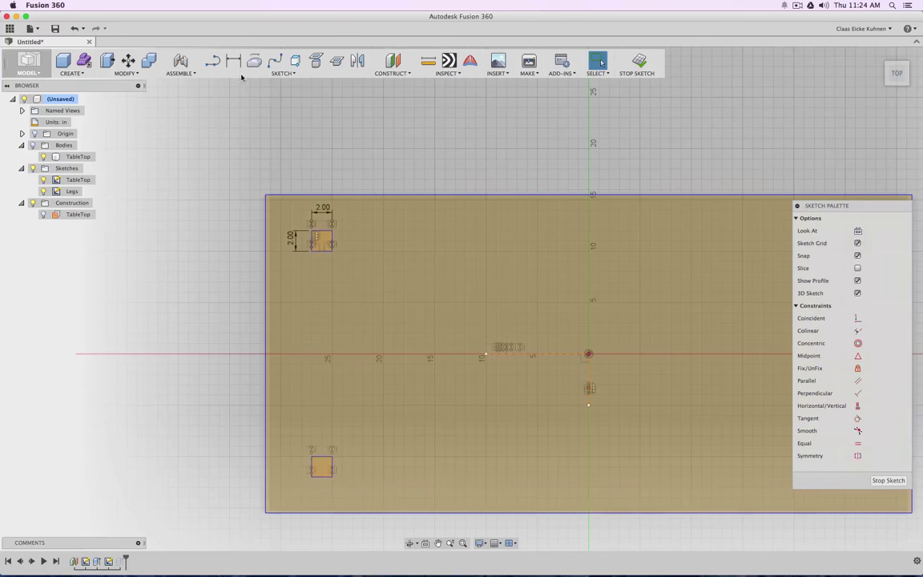
Dimension the distance between the upper-left leg square's upper edge and the tabletop's upper edge.
scroll(254, 151, "down", 3)
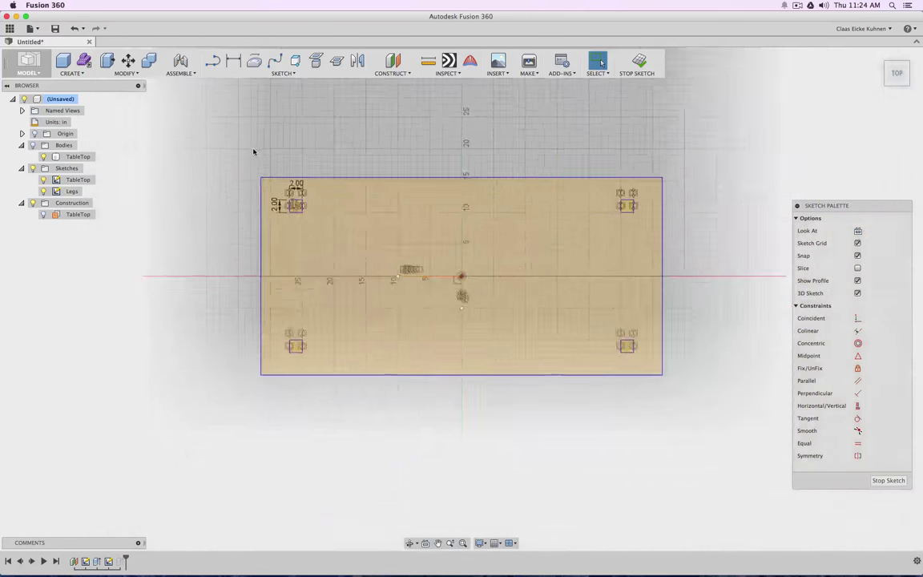
scroll(280, 193, "up", 8)
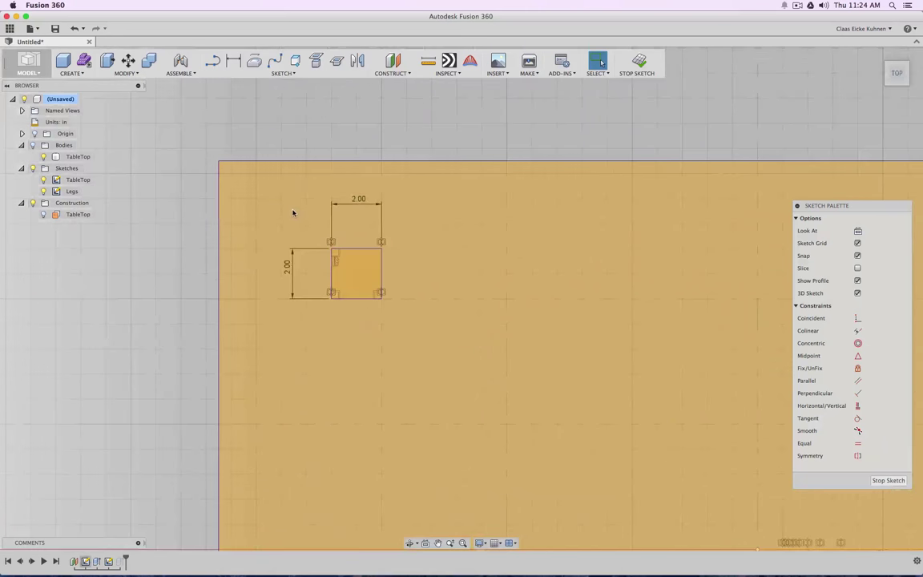
left_click(233, 61)
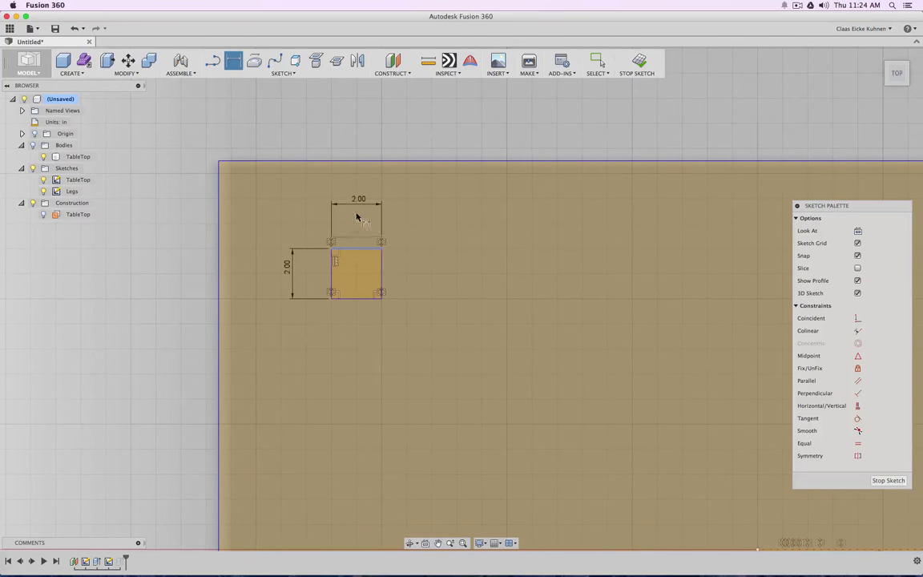
left_click(353, 163)
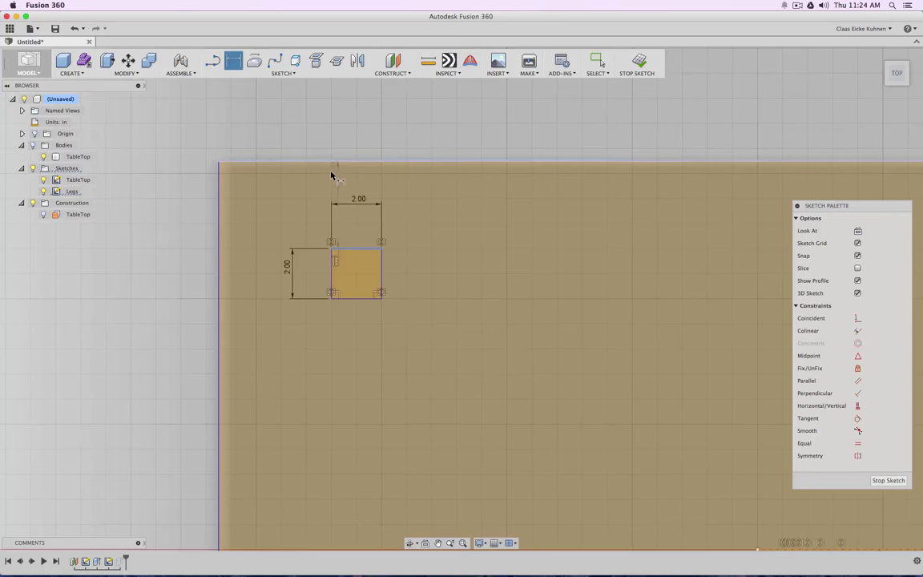
left_click(423, 201)
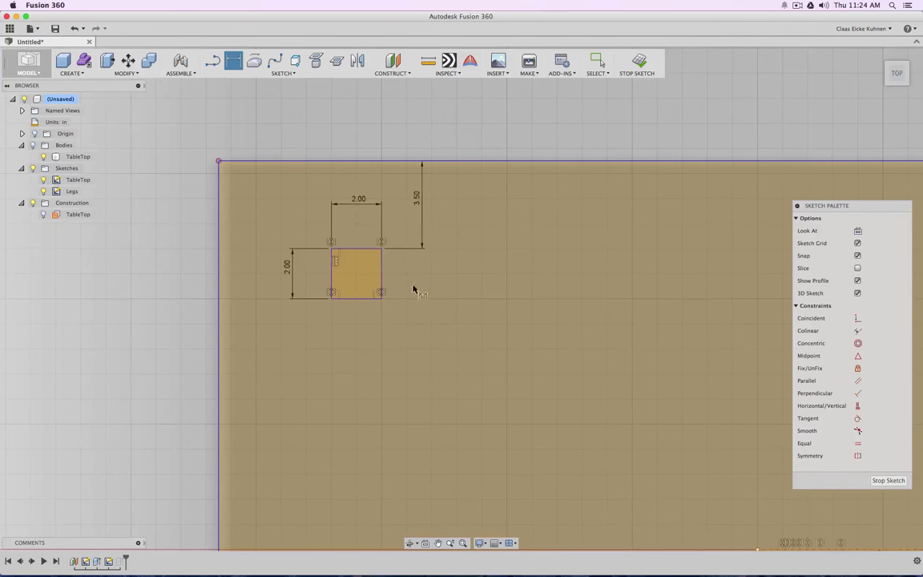
Dimension the leg square's left edge from the tabletop's left edge and set the distance to 3 in.
left_click(331, 270)
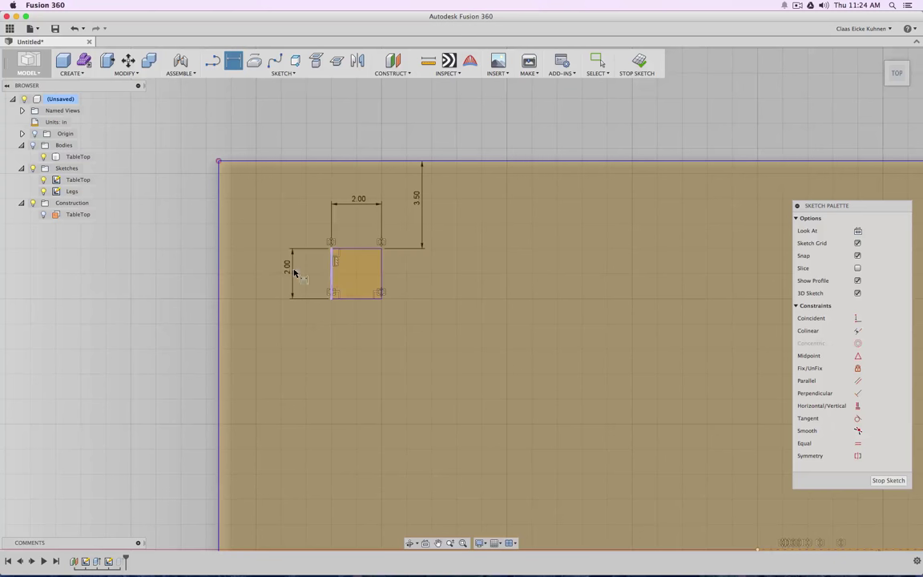
left_click(218, 273)
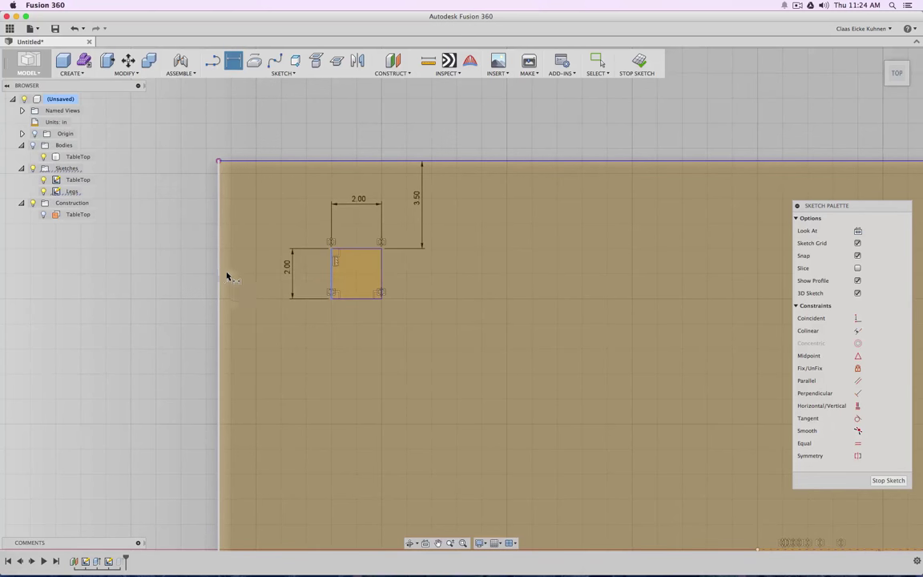
left_click(257, 355)
key("Return")
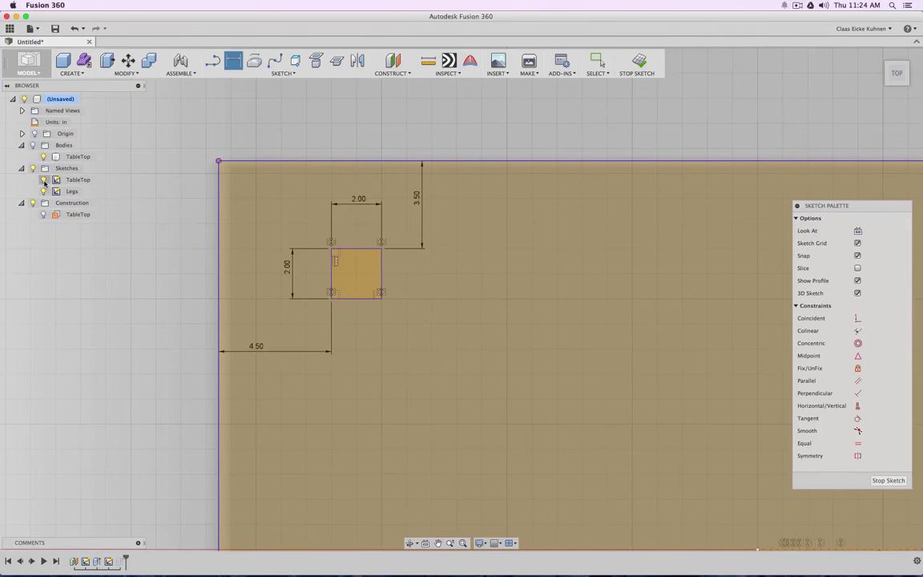
double_click(255, 351)
key("Escape")
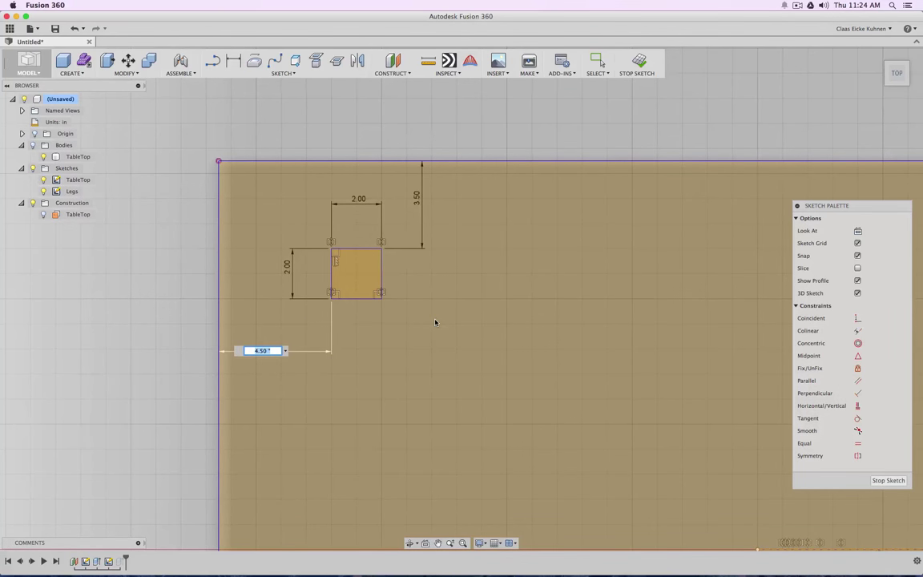
type("3")
key("Return")
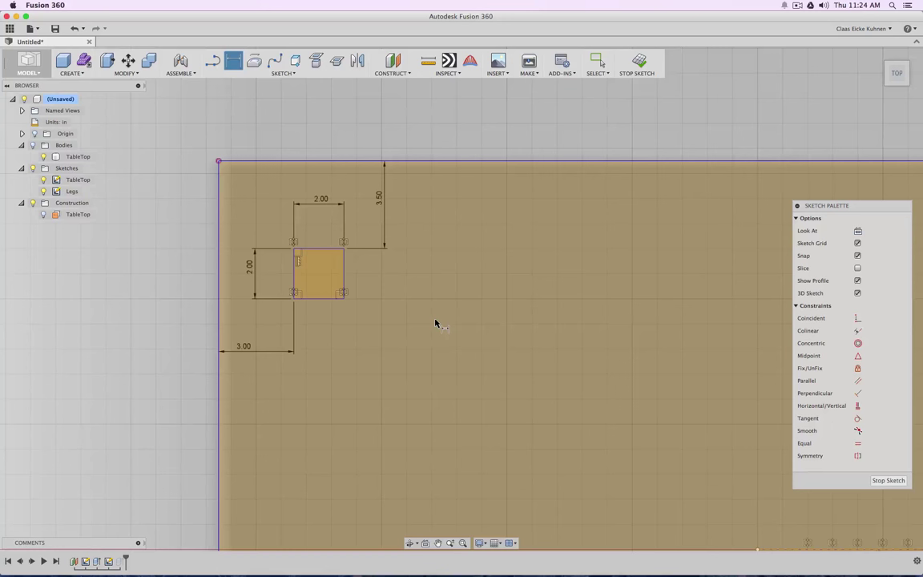
Set the distance between the leg square and the tabletop's upper edge to 3 in.
left_click(384, 200)
left_click(378, 198)
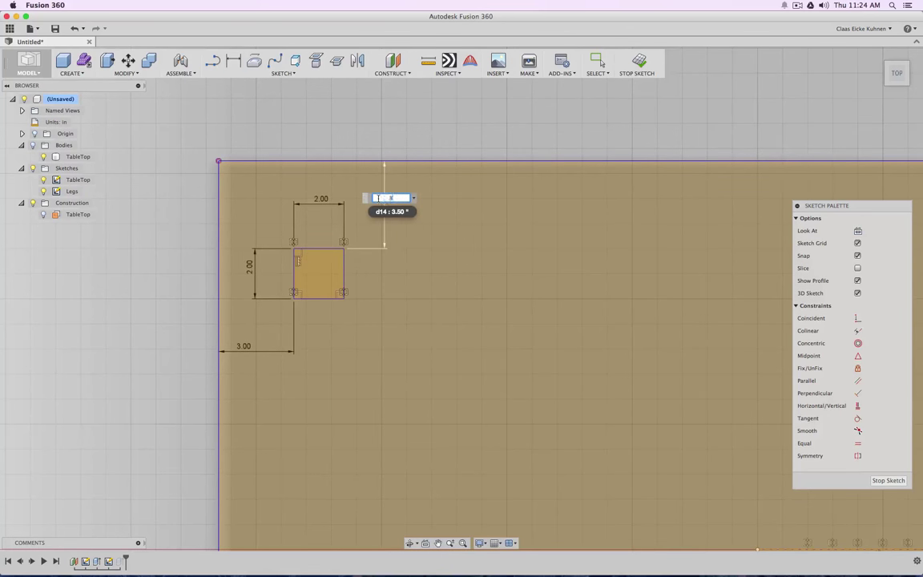
type("3")
key("Return")
Test the mirrored legs with a 5 in offset from the tabletop's upper edge, and restore the offset to 3 in.
scroll(479, 242, "up", 2)
scroll(495, 249, "down", 5)
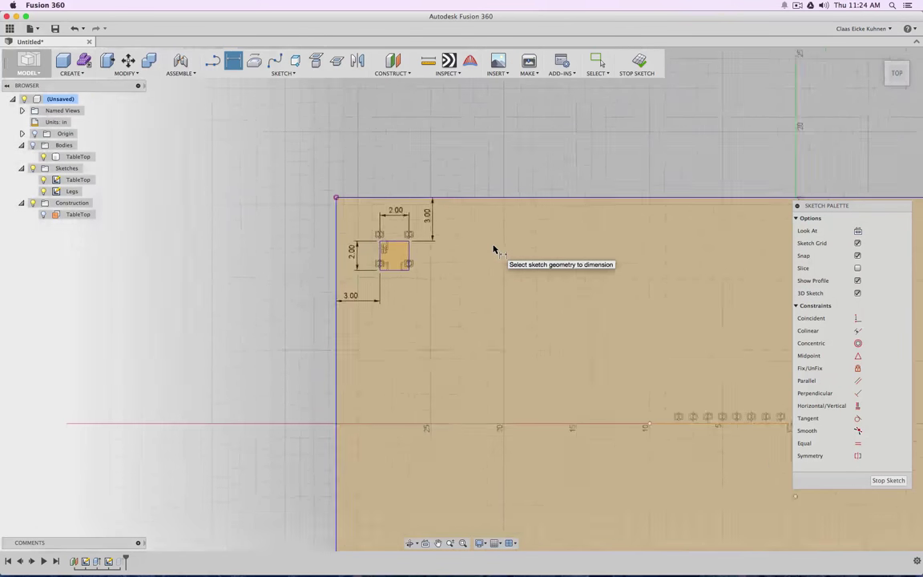
scroll(494, 249, "down", 4)
scroll(627, 256, "up", 2)
middle_click_drag(627, 255, 378, 229)
double_click(174, 203)
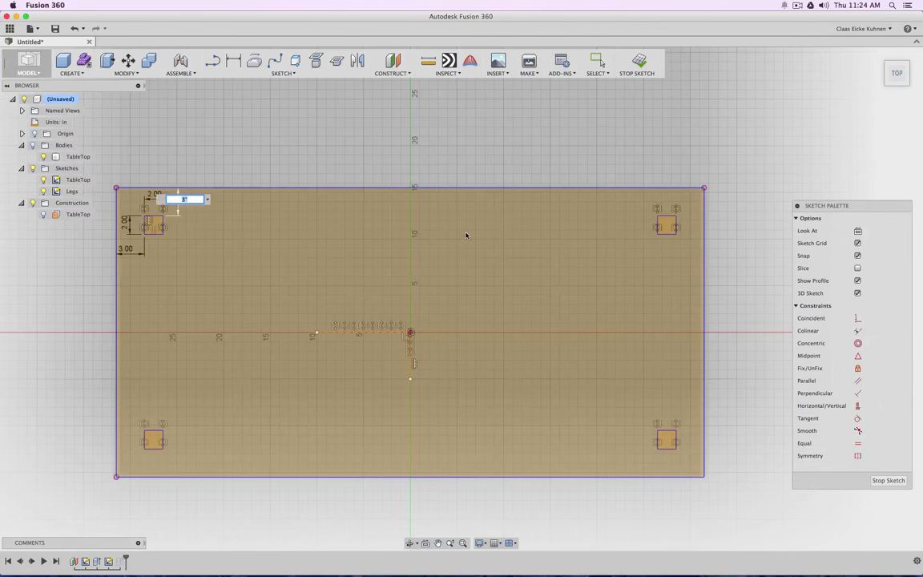
key("Return")
key("d")
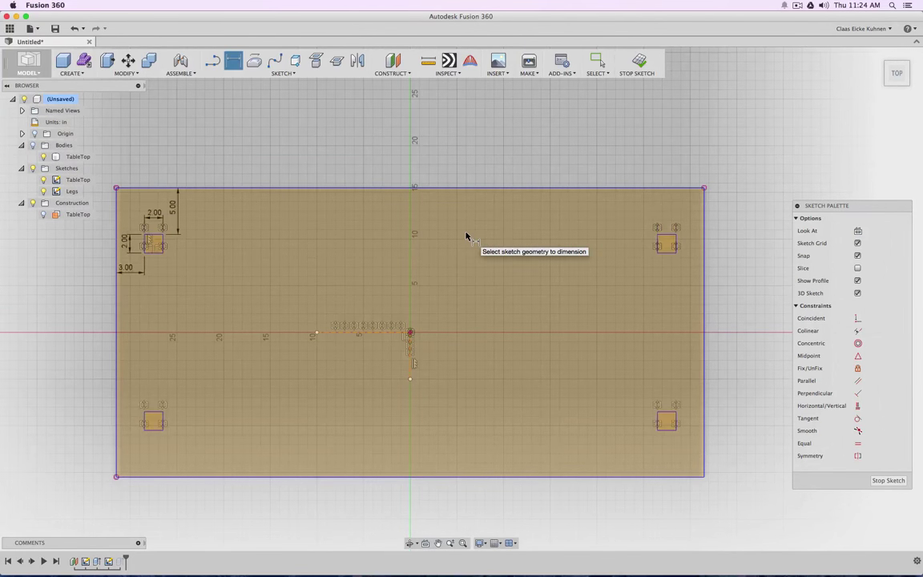
double_click(178, 202)
type("5\"")
key("Return")
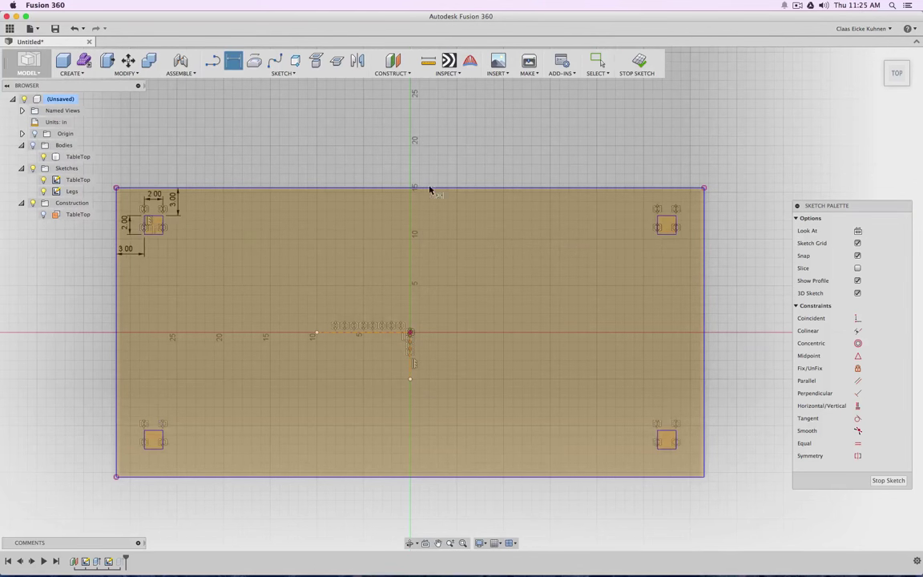
Finish the Legs sketch and return to a tilted front view of the model.
left_click(641, 62)
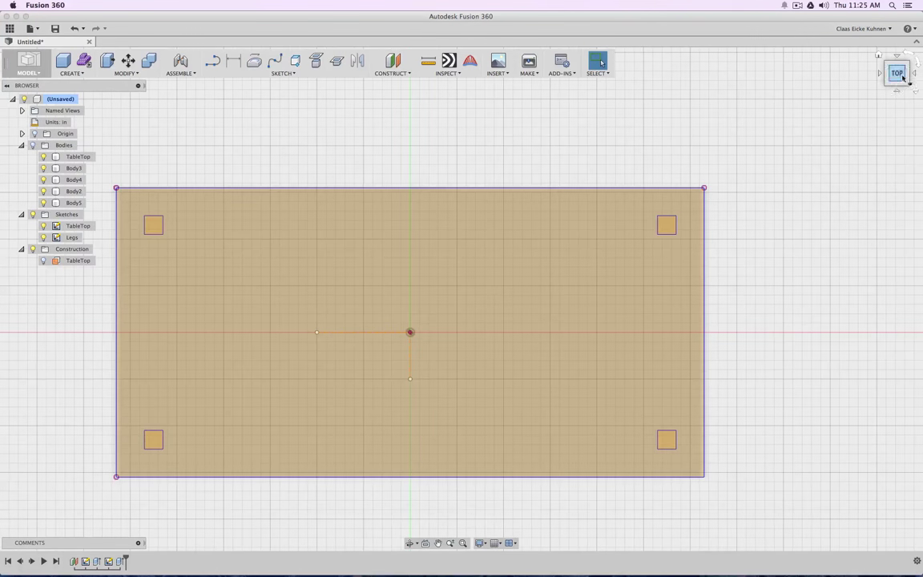
left_click(897, 83)
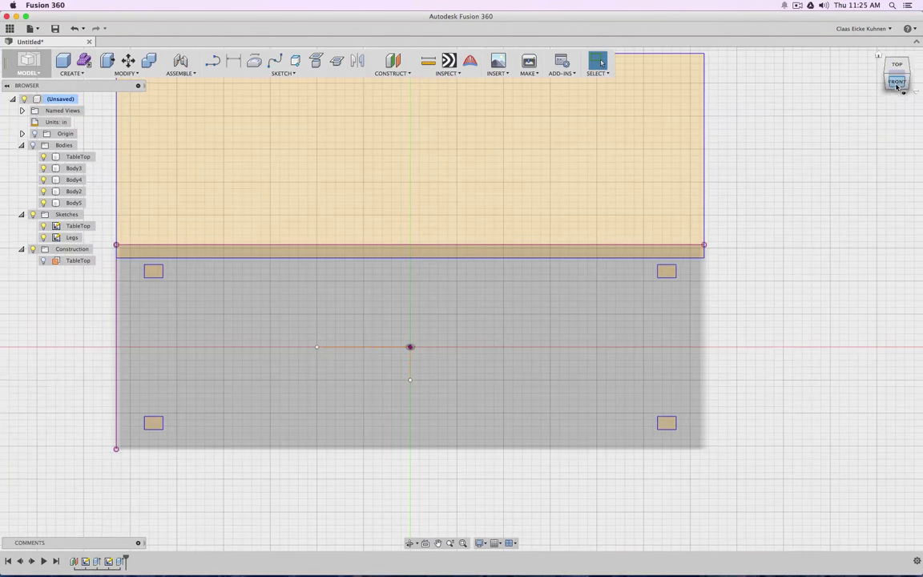
Examine how the TableTop sketch lines up with the Legs sketch, toggling the TableTop sketch's visibility and viewing the model from above.
left_click_drag(897, 83, 847, 65)
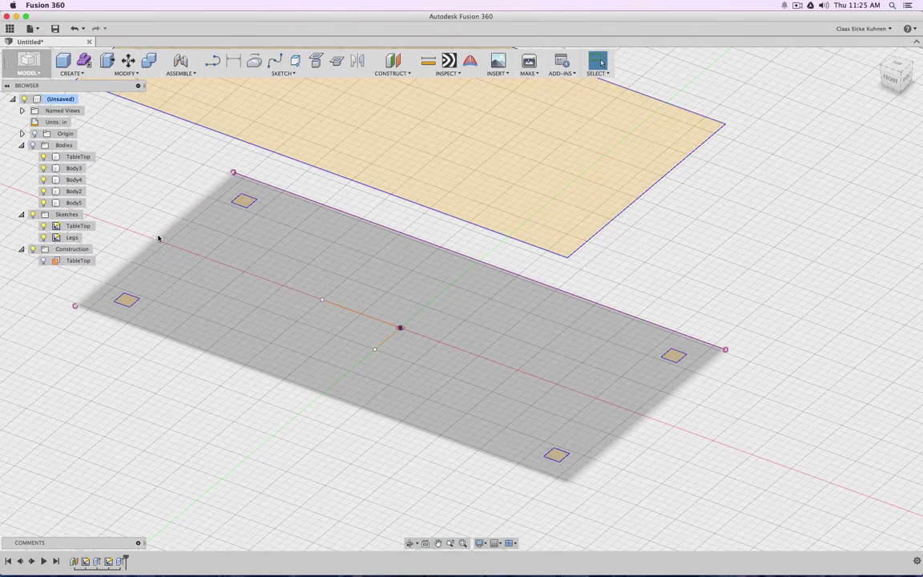
left_click(44, 227)
left_click(44, 228)
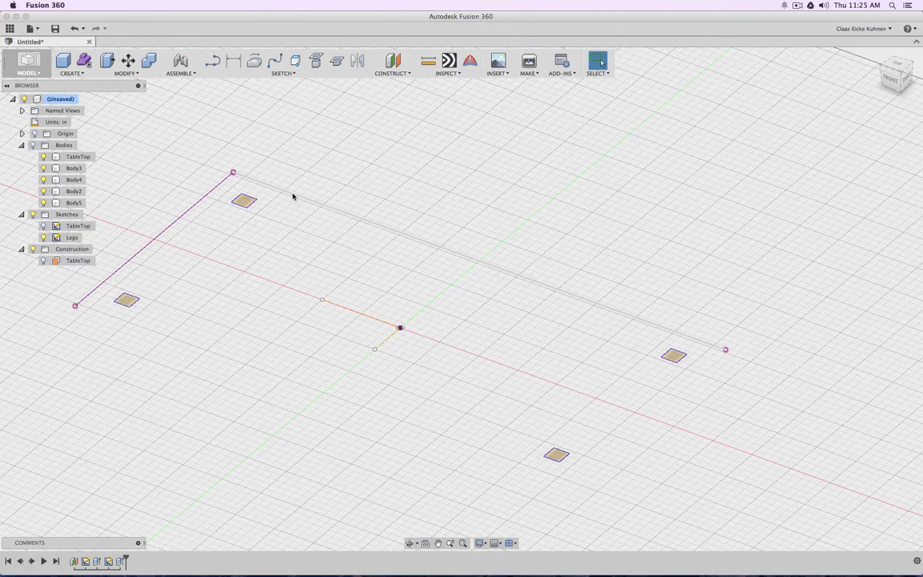
left_click(44, 227)
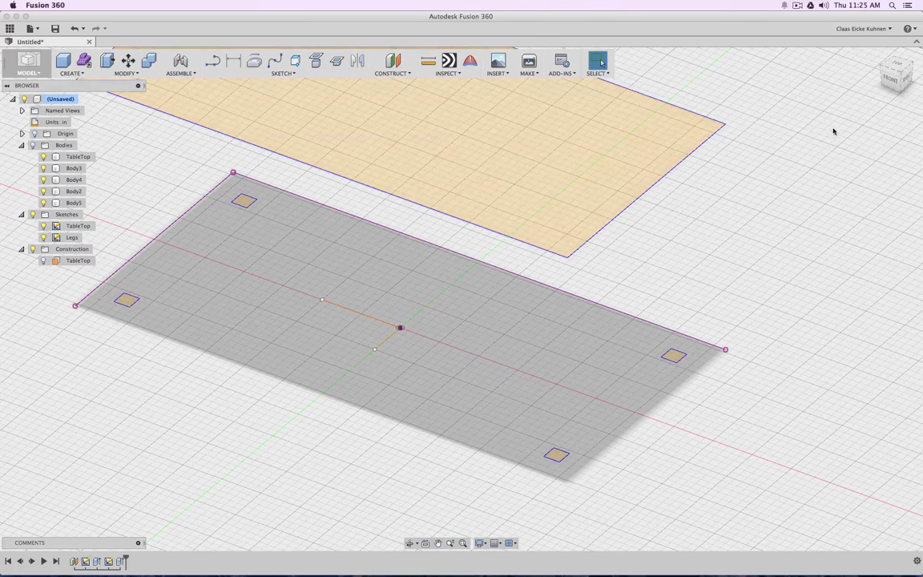
left_click(896, 69)
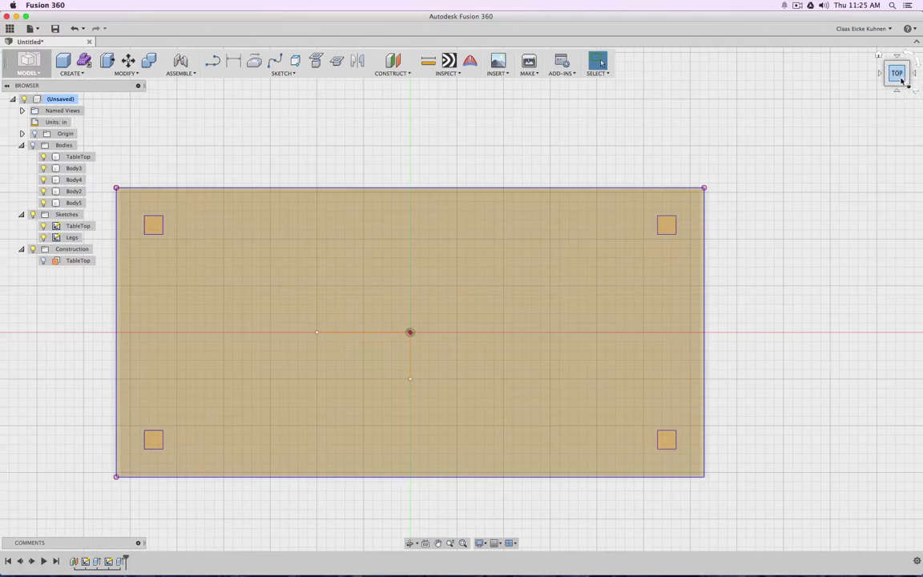
left_click(879, 55)
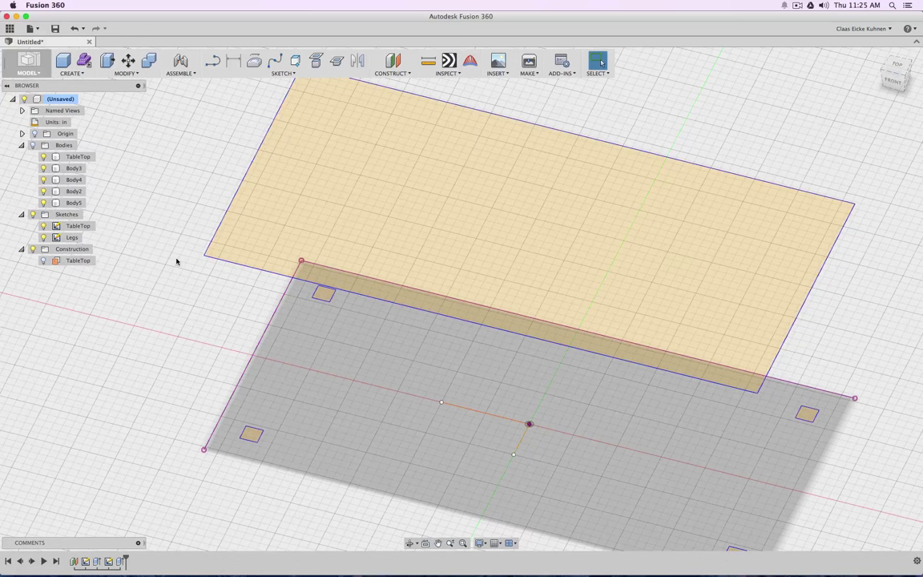
Show the dimensions of the TableTop sketch in the model view.
scroll(166, 260, "down", 3)
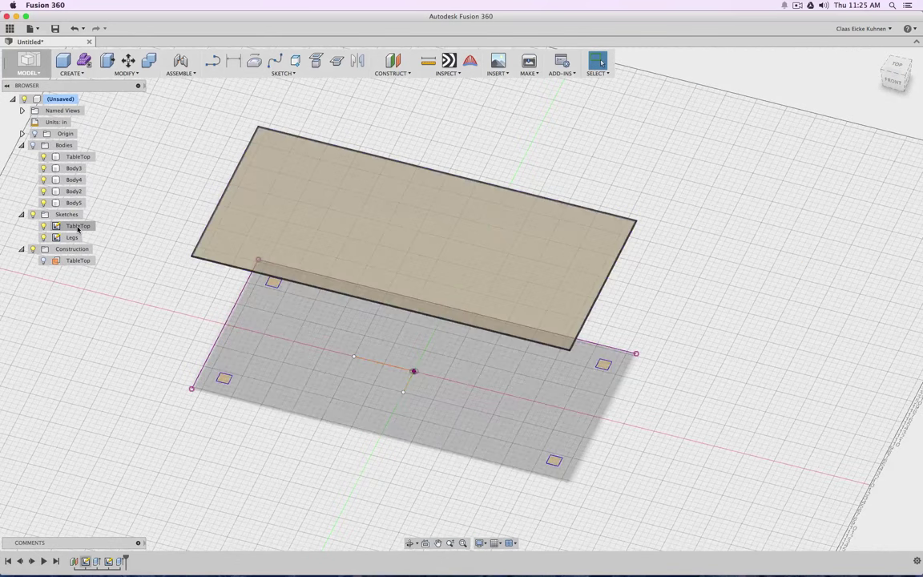
right_click(78, 228)
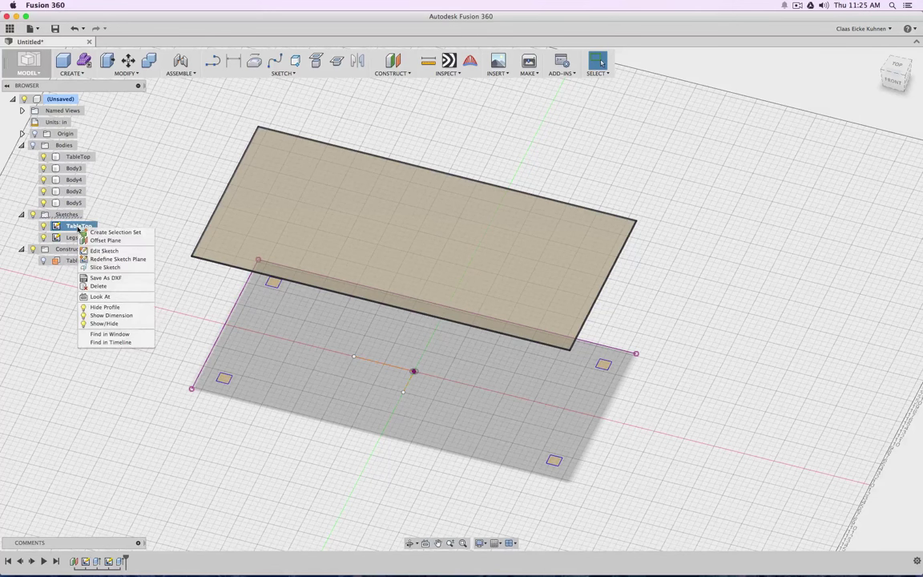
left_click(130, 316)
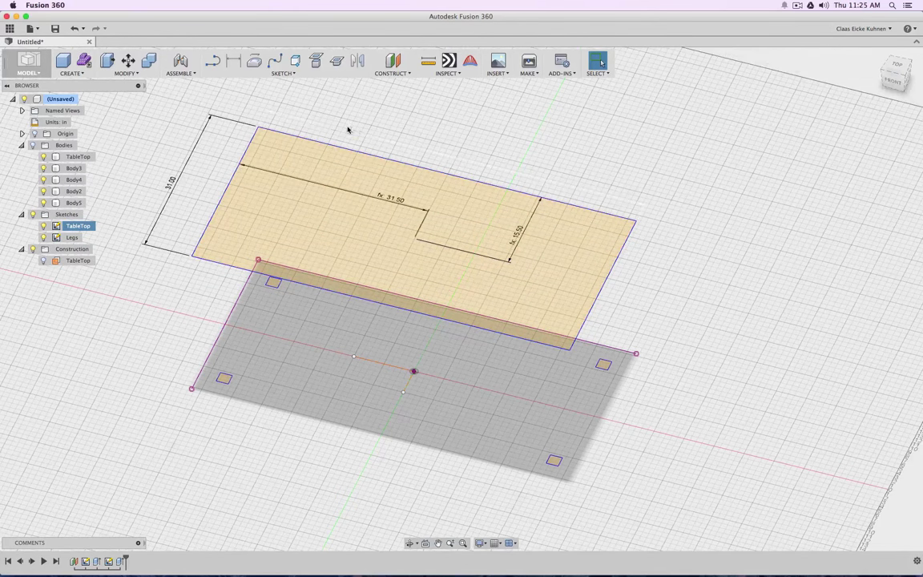
Test the table with a tabletop length of 50 in, and restore the length to 63 in.
double_click(347, 128)
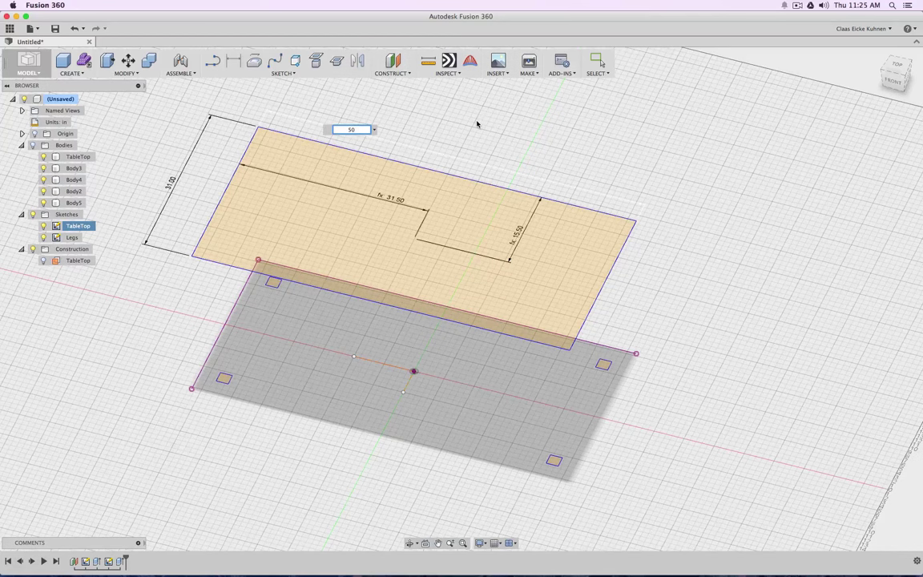
type("50")
key("Return")
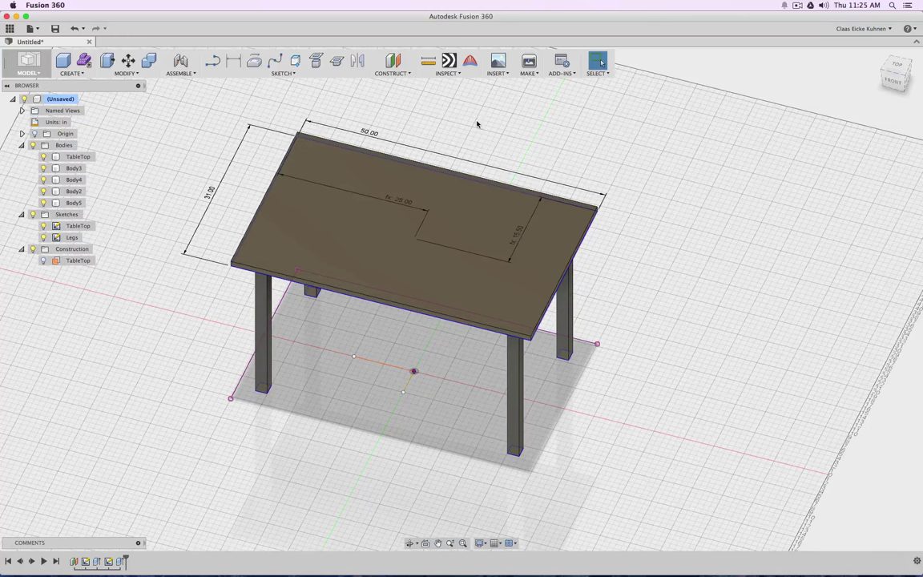
mouse_move(902, 79)
left_mouse_down()
mouse_move(920, 44)
mouse_move(902, 48)
mouse_move(915, 64)
mouse_move(895, 85)
left_mouse_up()
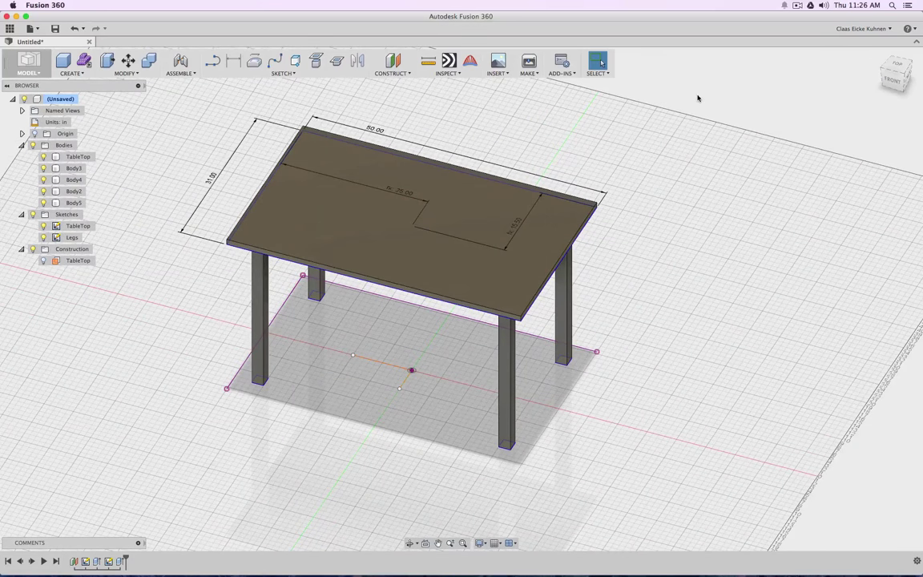
double_click(375, 129)
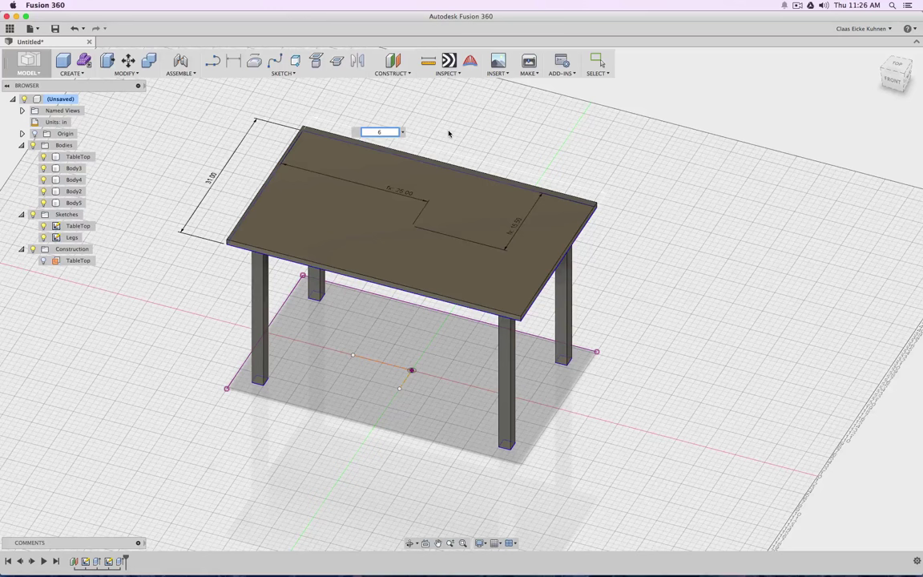
type("63")
key("Return")
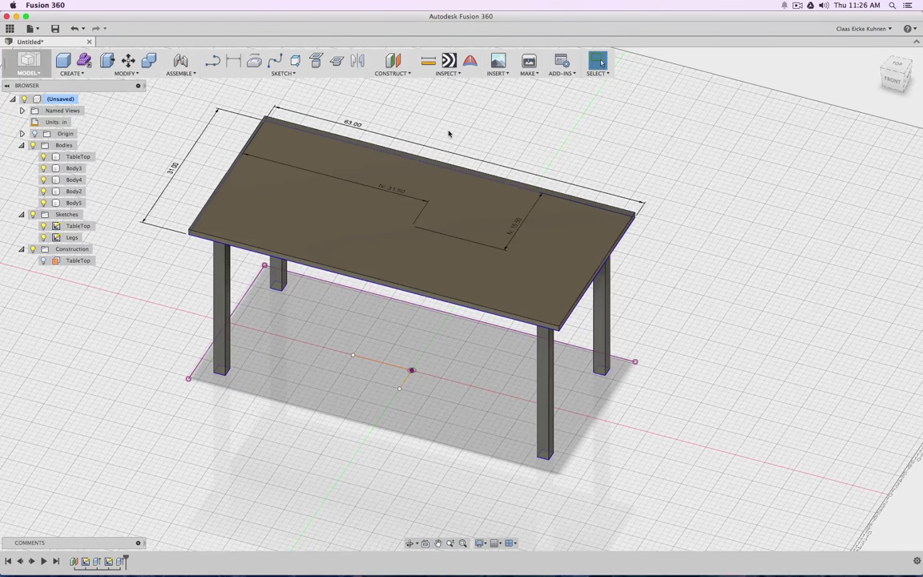
Hide the bodies, test the tabletop sketch with a 30 in length, and restore the length to 63 in.
left_click(32, 145)
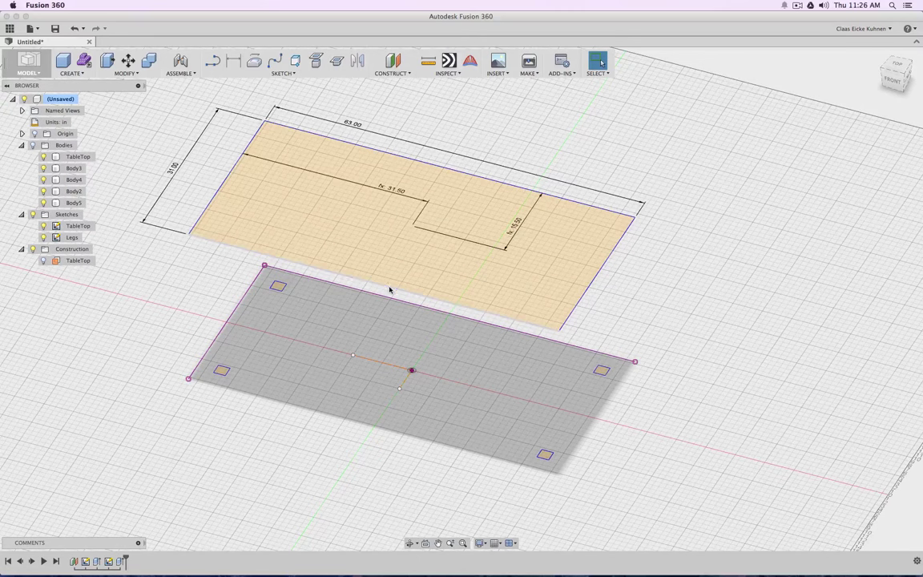
double_click(352, 123)
key("Return")
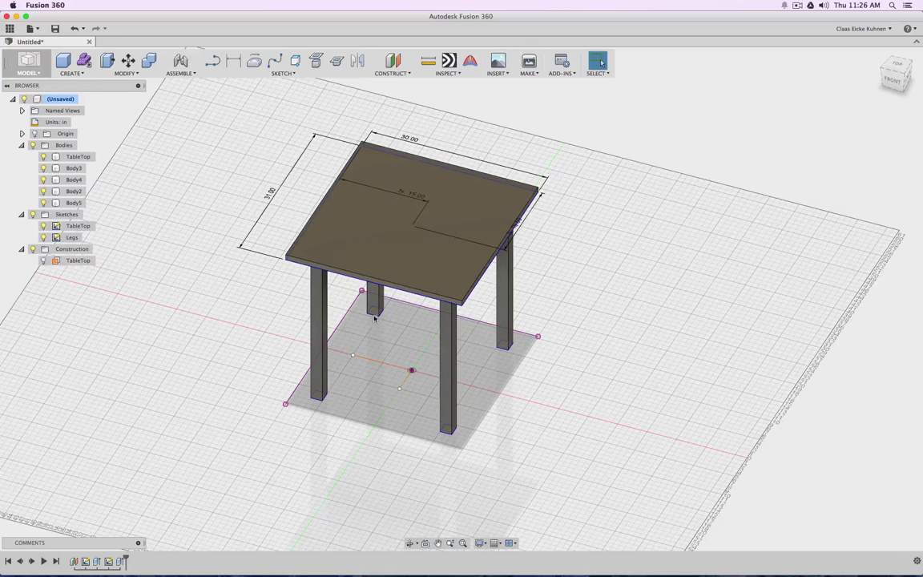
double_click(410, 138)
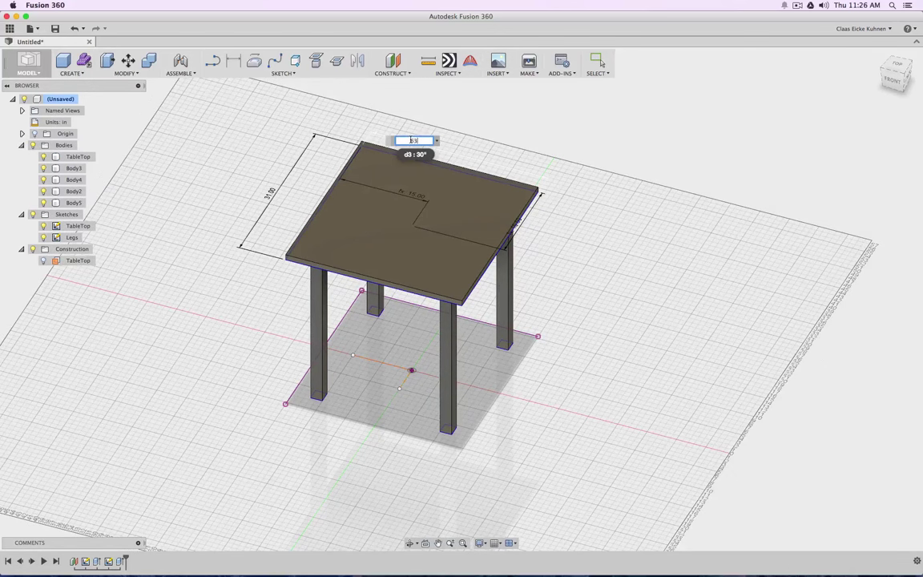
key("Return")
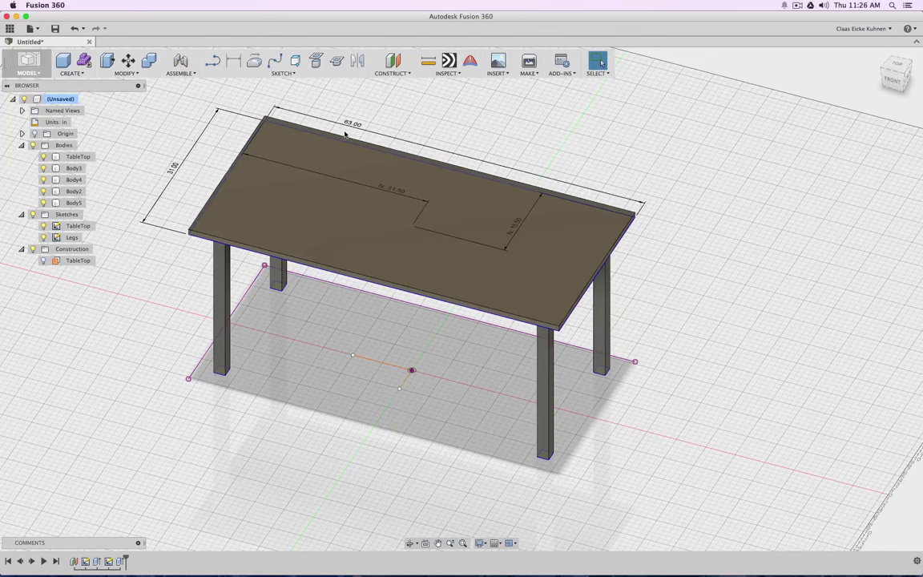
left_click(227, 209)
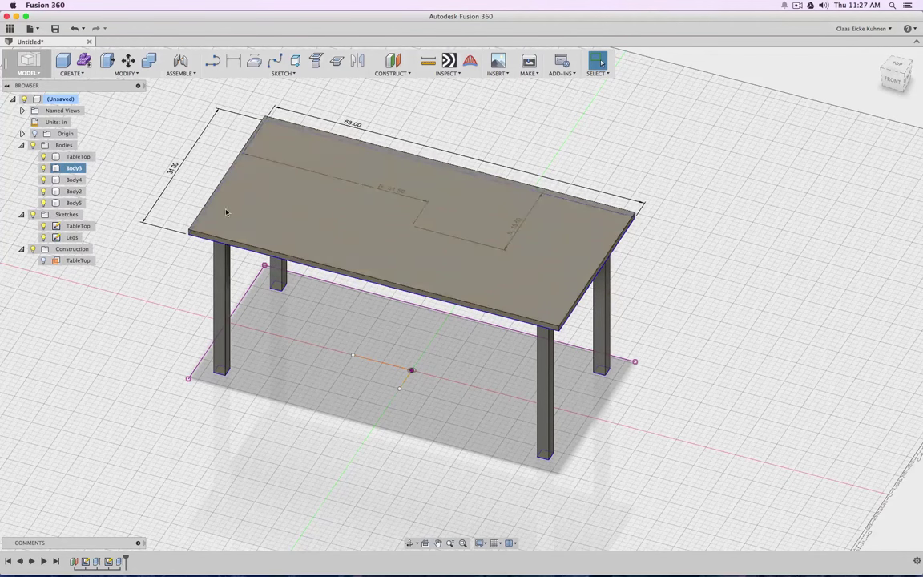
key("Escape")
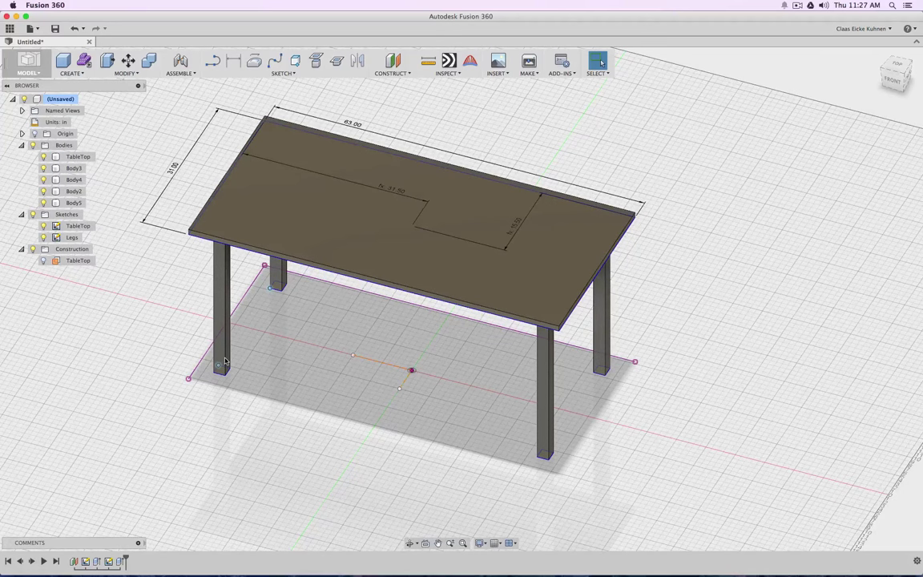
left_click(303, 238)
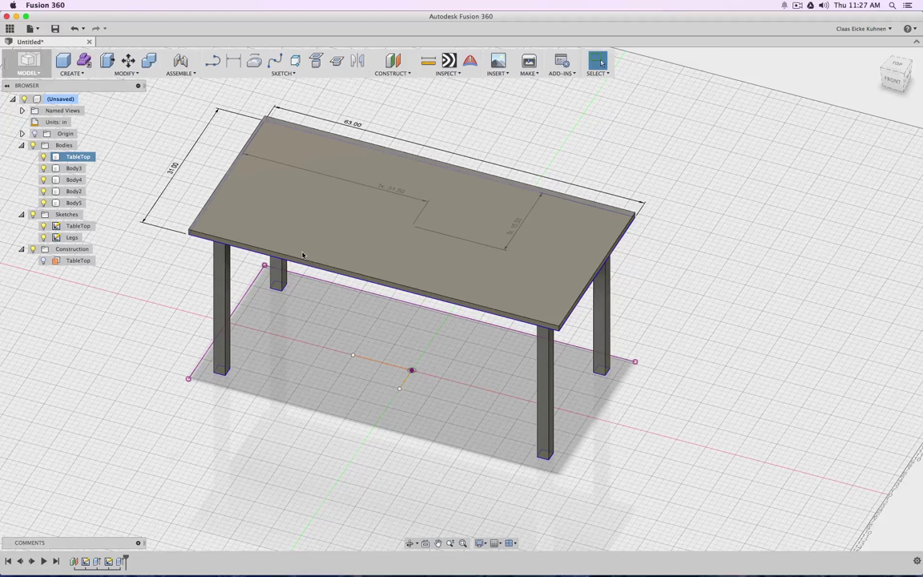
key("Escape")
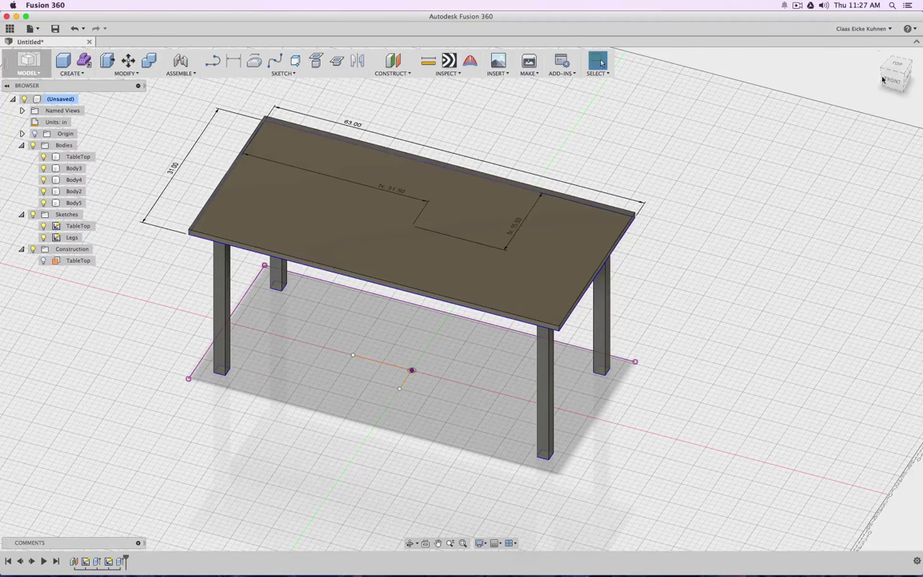
Show the dimensions of the Legs sketch with the table in an isometric view from the front left.
left_click(892, 80)
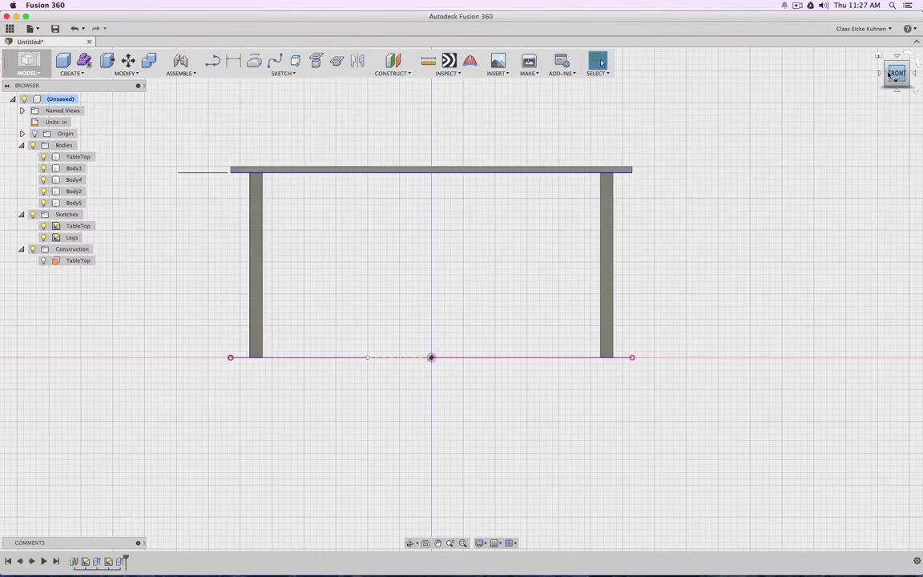
left_click(887, 65)
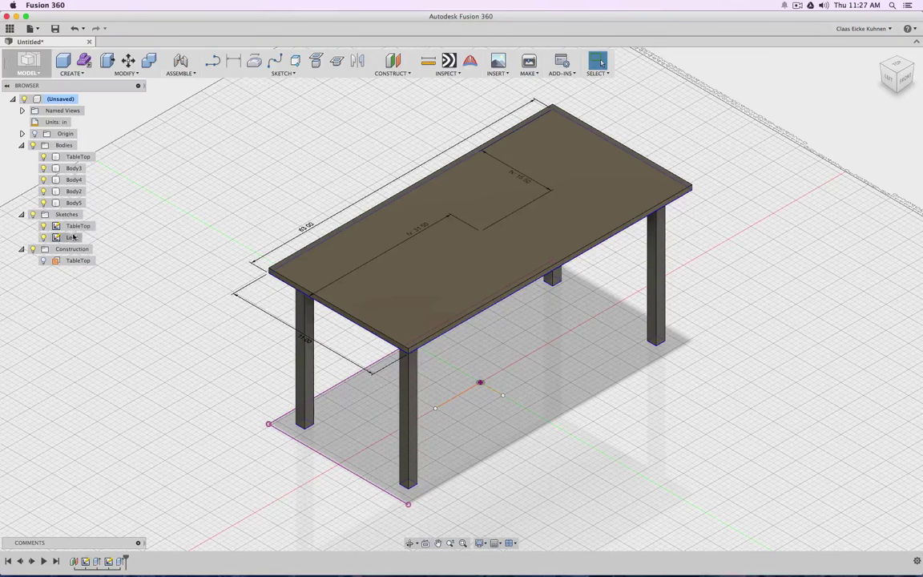
right_click(71, 237)
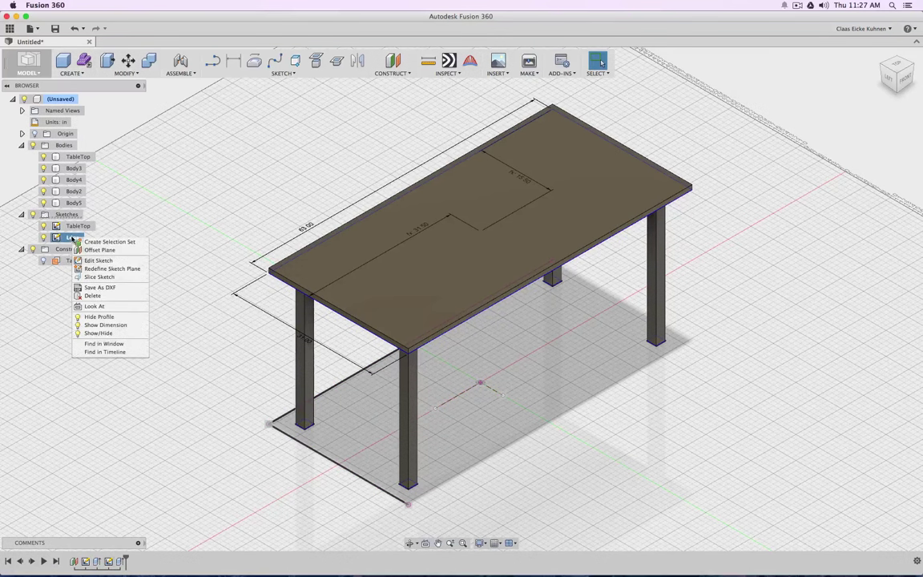
left_click(134, 325)
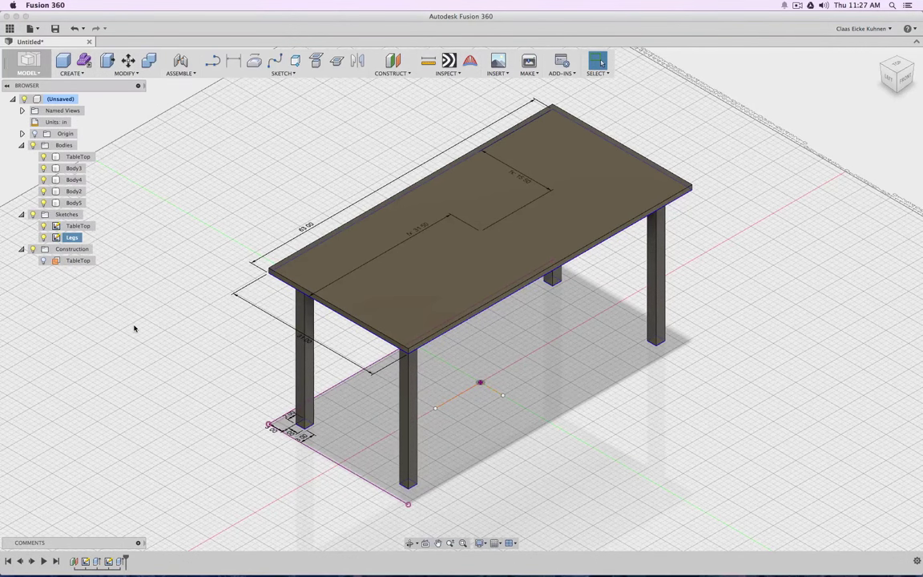
Set the leg square's distance from the tabletop's left edge to 5 in.
scroll(268, 446, "down", 2)
scroll(268, 446, "up", 5)
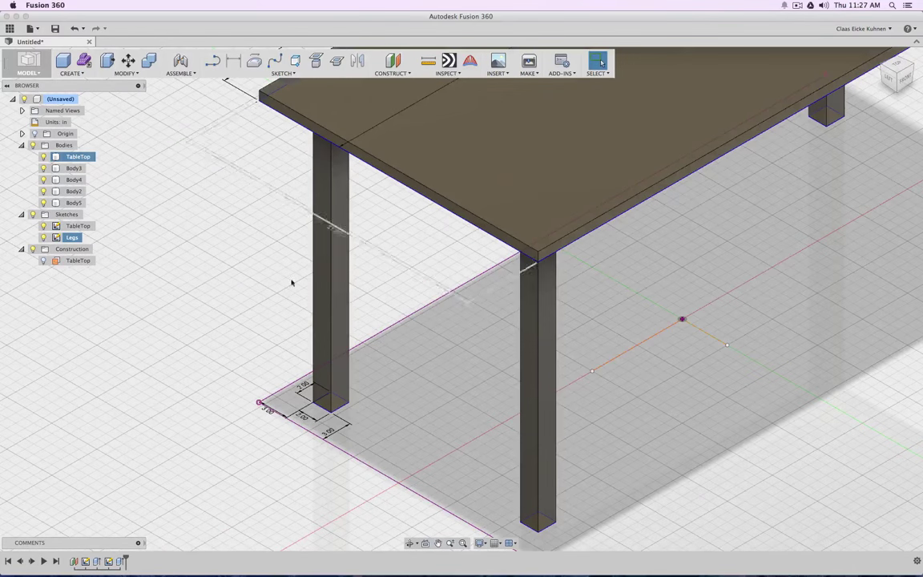
left_click(347, 398)
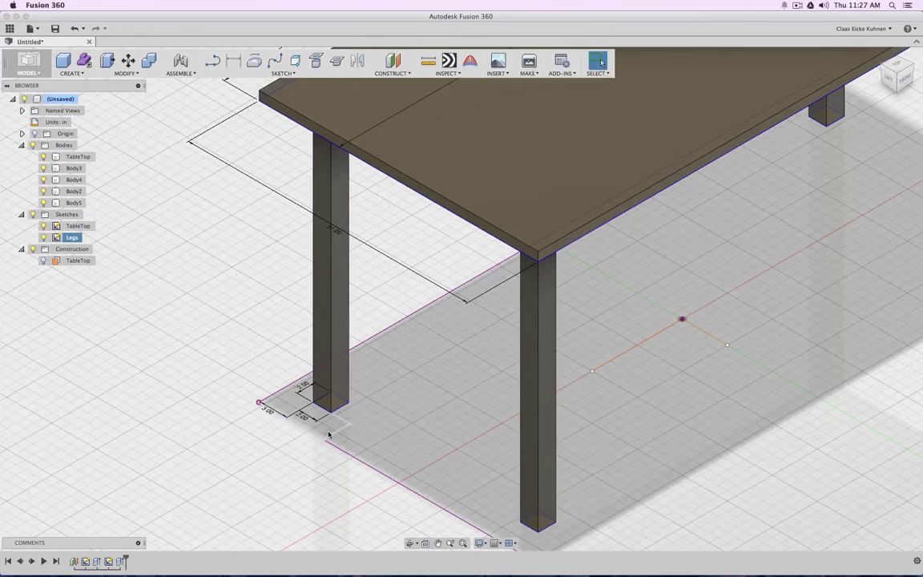
double_click(330, 433)
key("e")
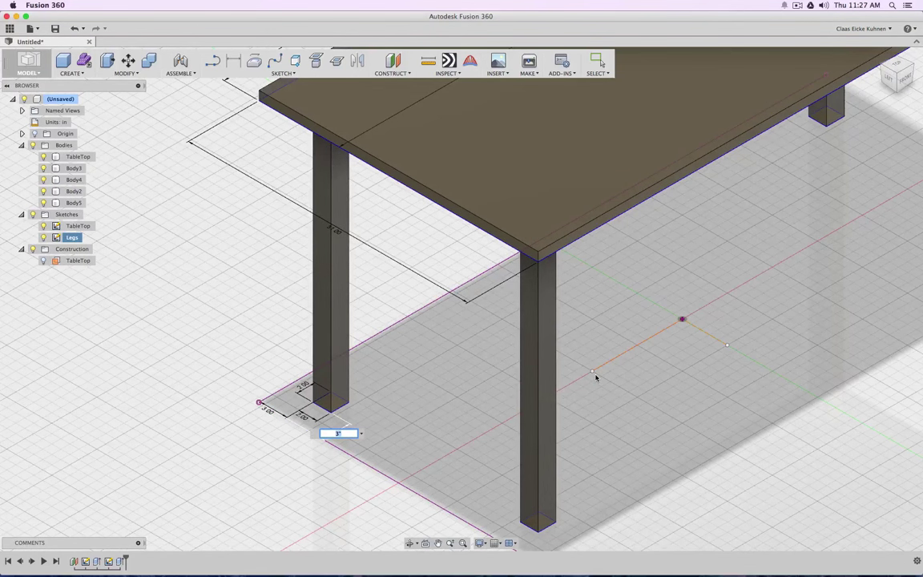
type("5")
key("Return")
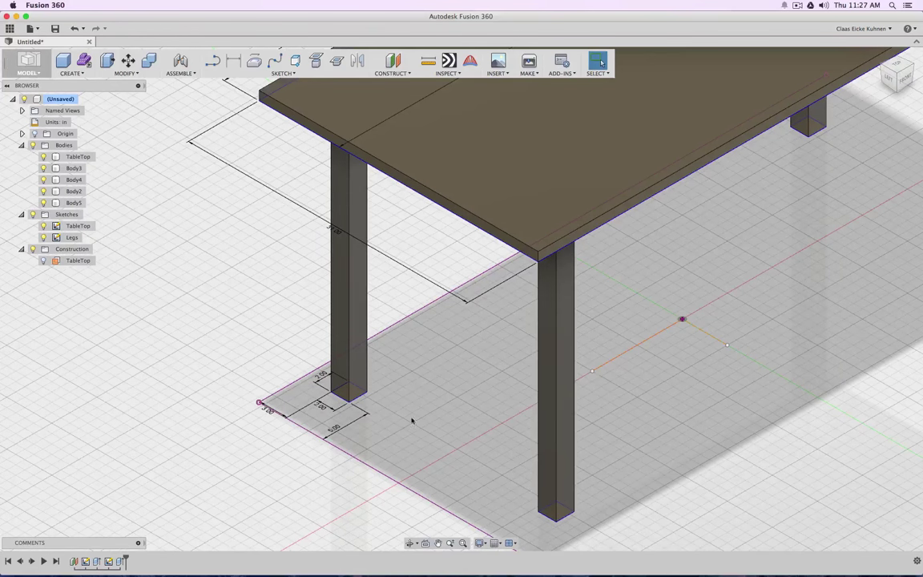
Test a 2 in distance between the leg square and the tabletop's left edge, and restore it to 3 in.
double_click(335, 430)
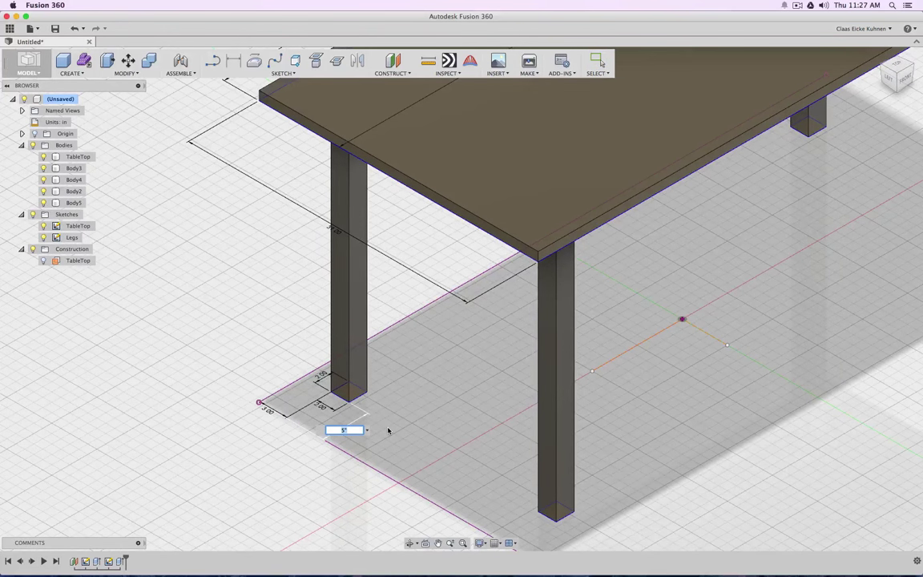
type("2")
key("Return")
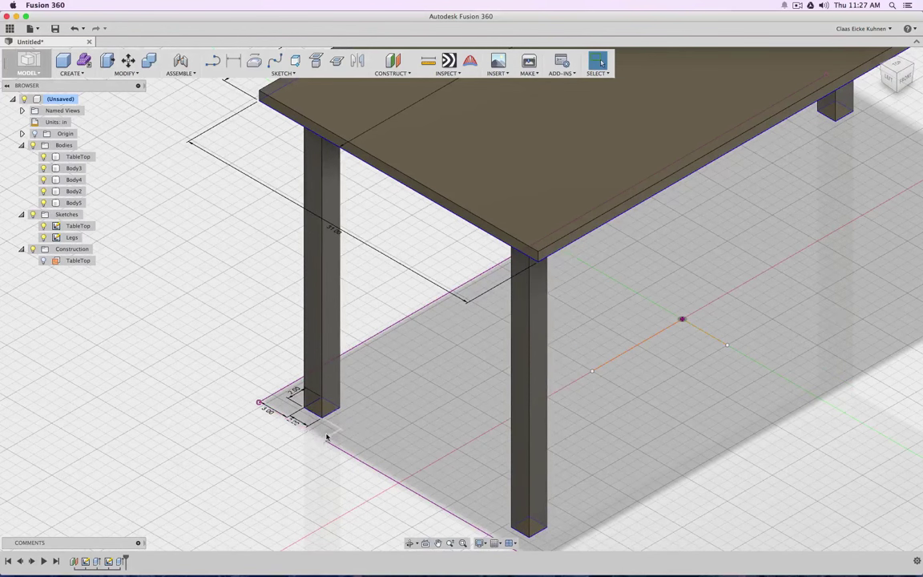
double_click(327, 437)
type("3")
key("Return")
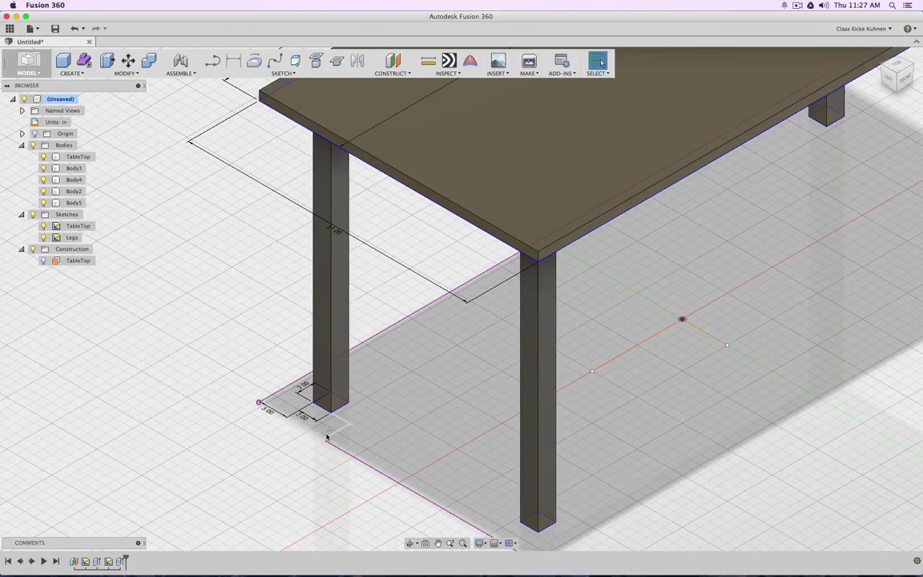
Reposition the leg square's two 3 in edge-distance dimensions to the inner side of the leg for clearer reading.
left_click_drag(270, 415, 375, 389)
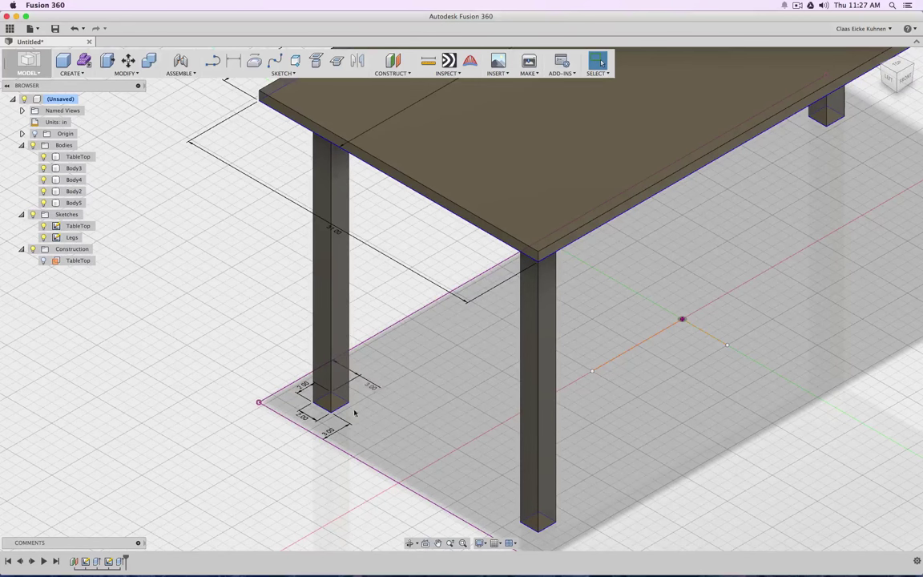
left_click_drag(331, 432, 372, 420)
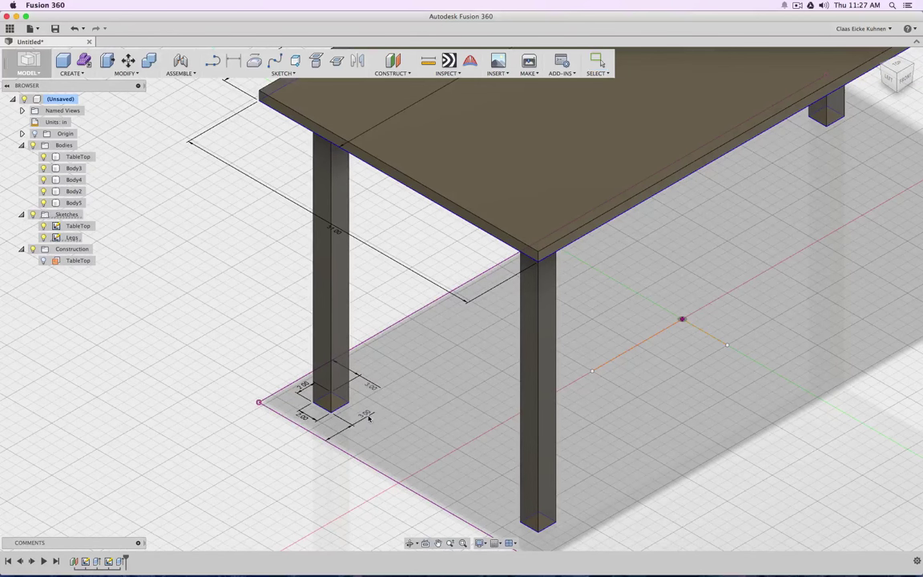
left_click(367, 418)
scroll(593, 371, "down", 3)
scroll(590, 373, "down", 1)
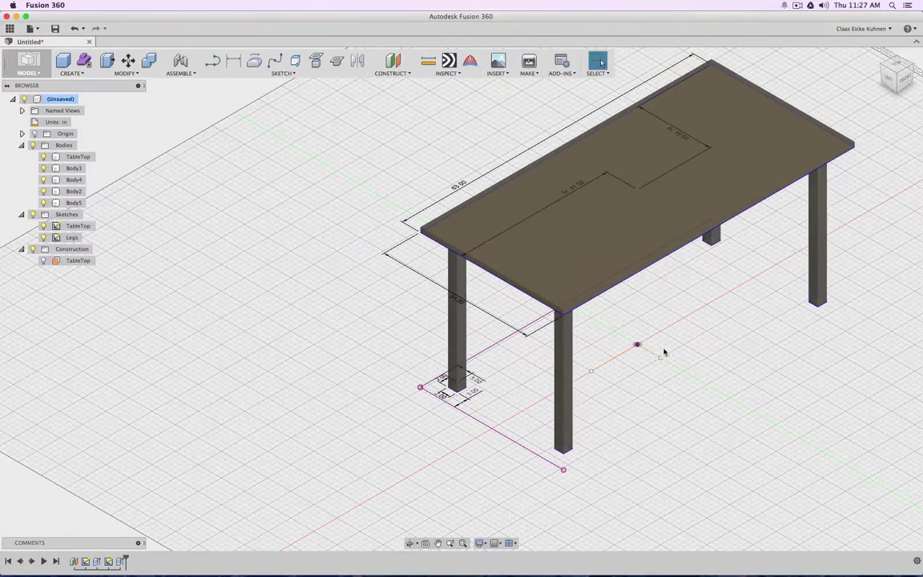
Examine the table from the front and in perspective, and compare it with the wooden table in the browser's reference photo.
left_click(906, 83)
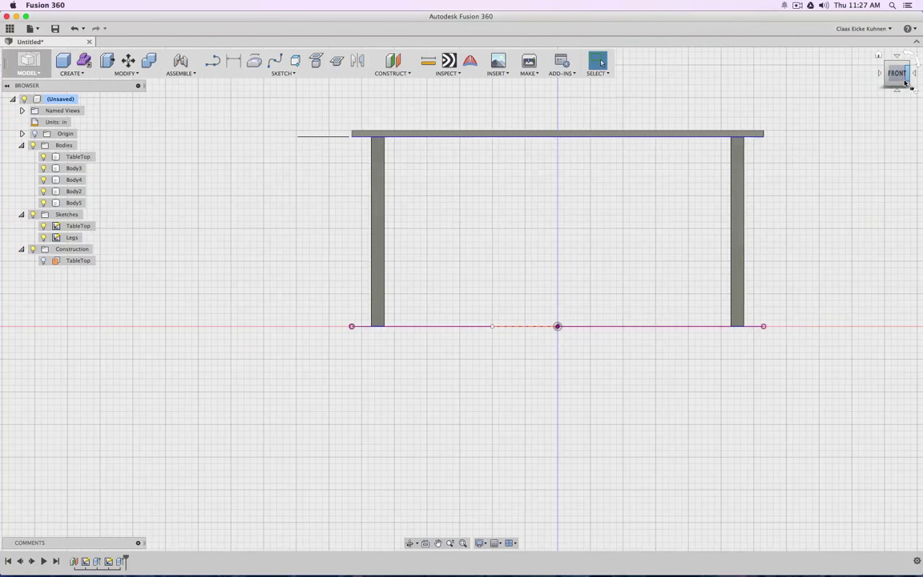
left_click(879, 55)
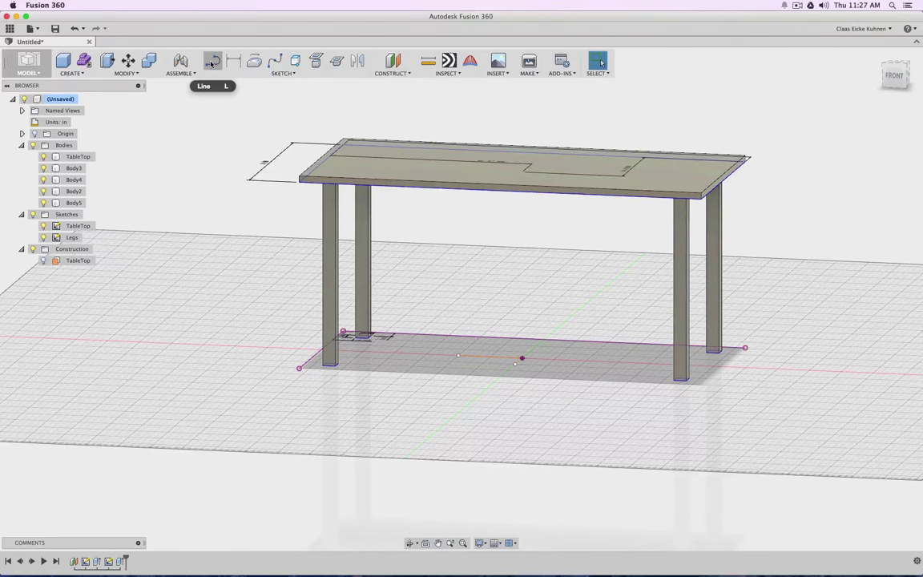
left_click(281, 73)
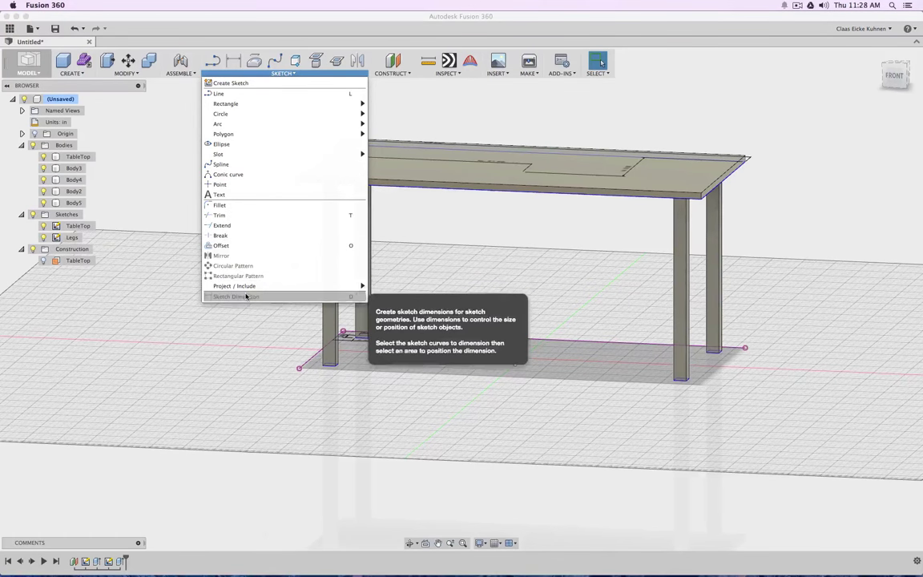
left_click(893, 76)
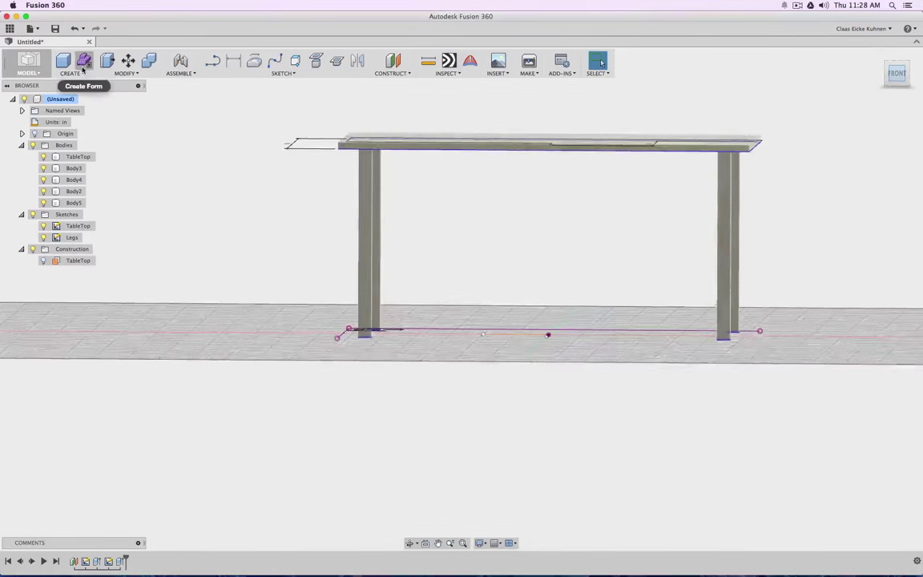
left_click(82, 74)
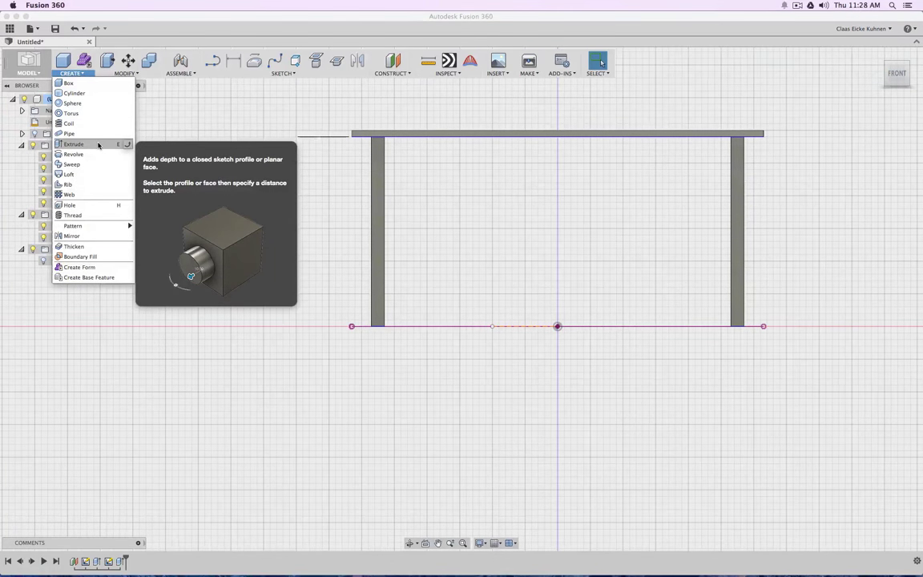
left_click(890, 78)
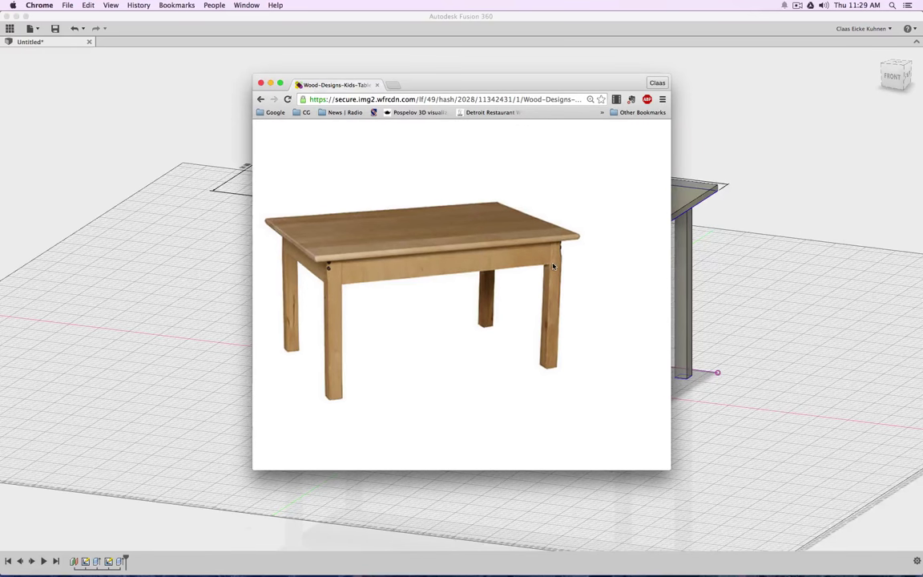
left_click(139, 237)
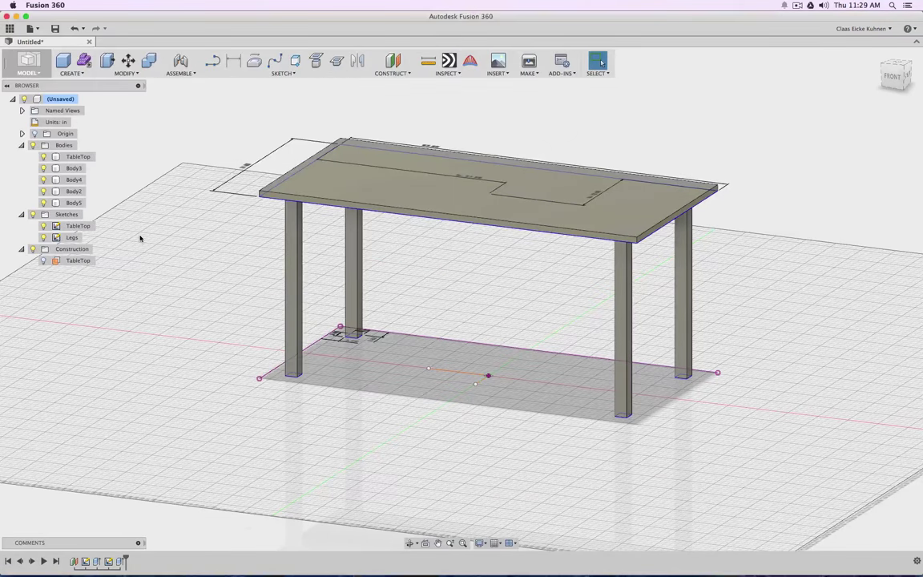
left_click(897, 77)
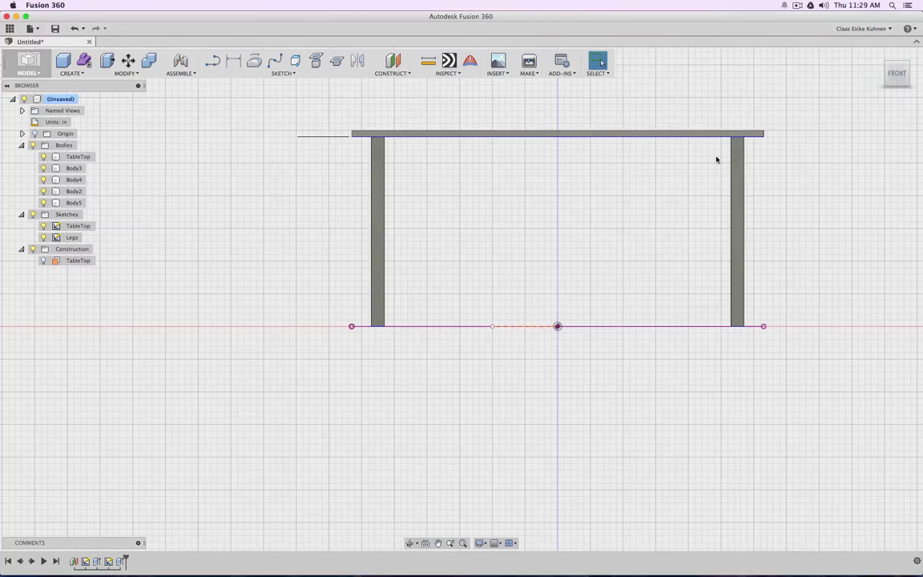
Hide the tabletop body and all four leg bodies, leaving the sketches displayed.
left_click_drag(901, 79, 890, 39)
middle_click_drag(622, 169, 609, 295)
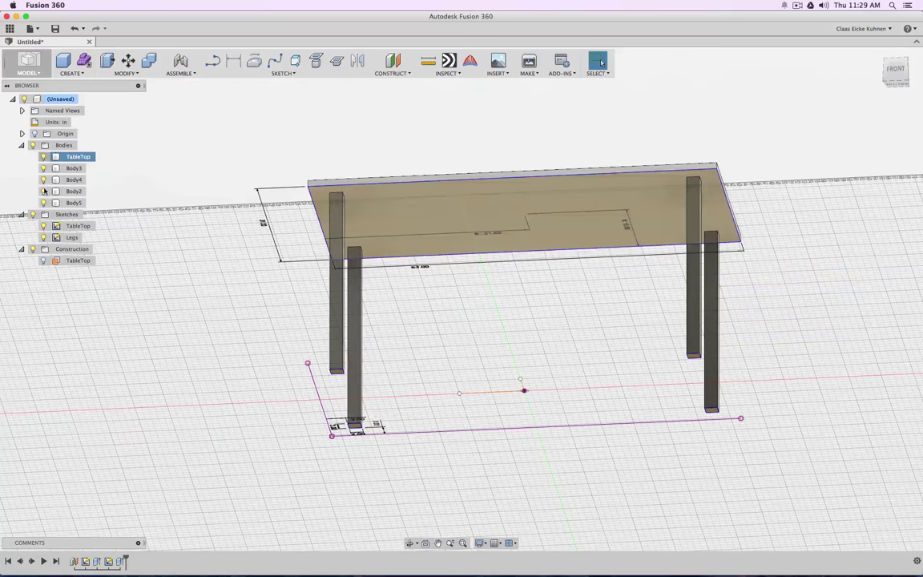
left_click(44, 192)
left_click(44, 192)
left_click(44, 180)
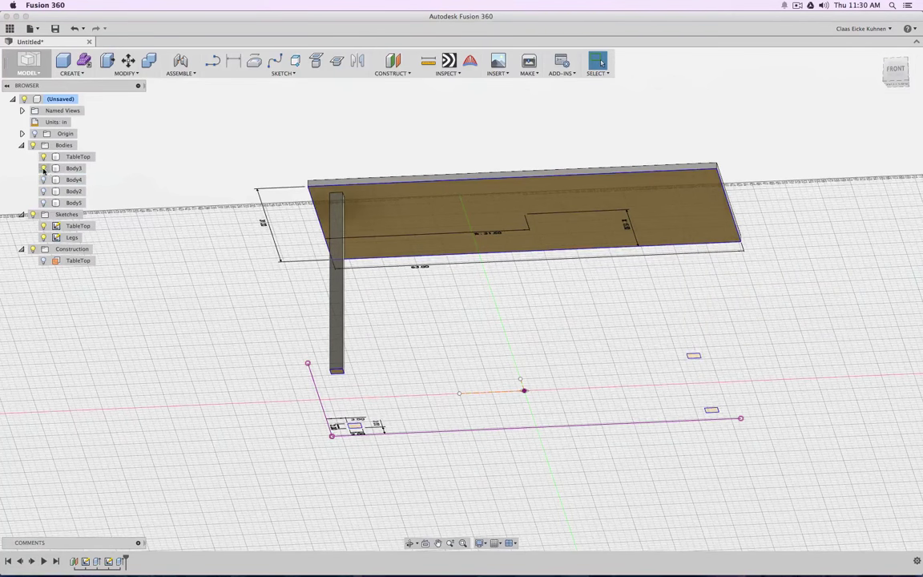
left_click(44, 170)
left_click(44, 157)
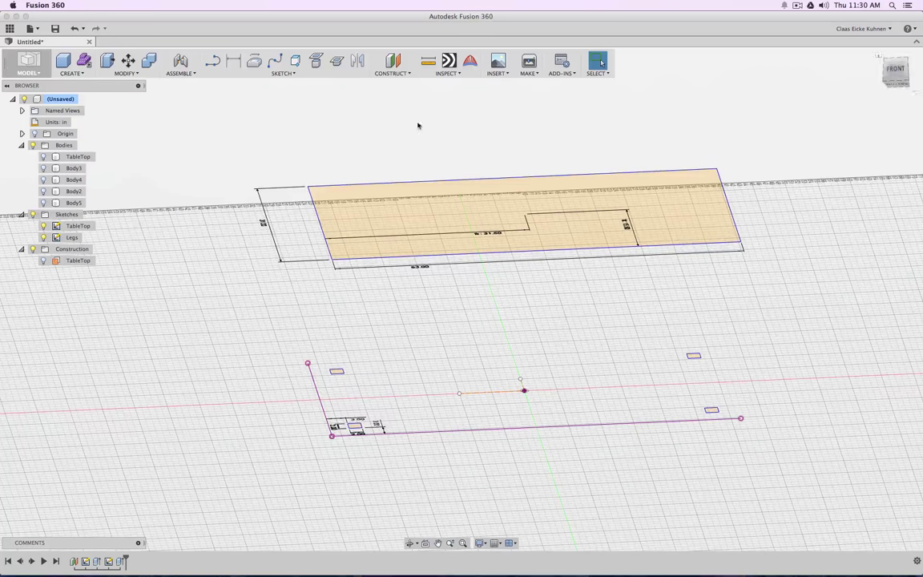
Hide the TableTop sketch and show the TableTop construction plane.
left_click(44, 226)
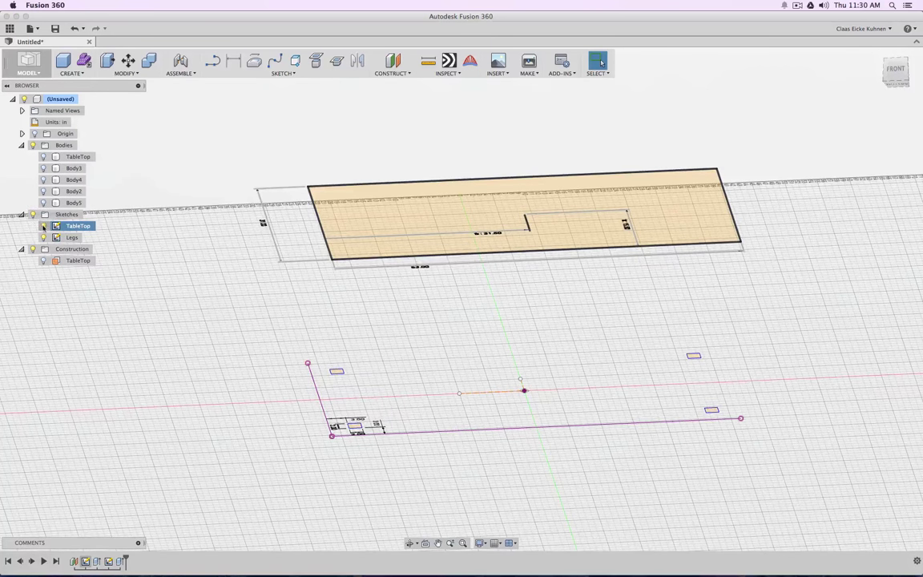
left_click(44, 227)
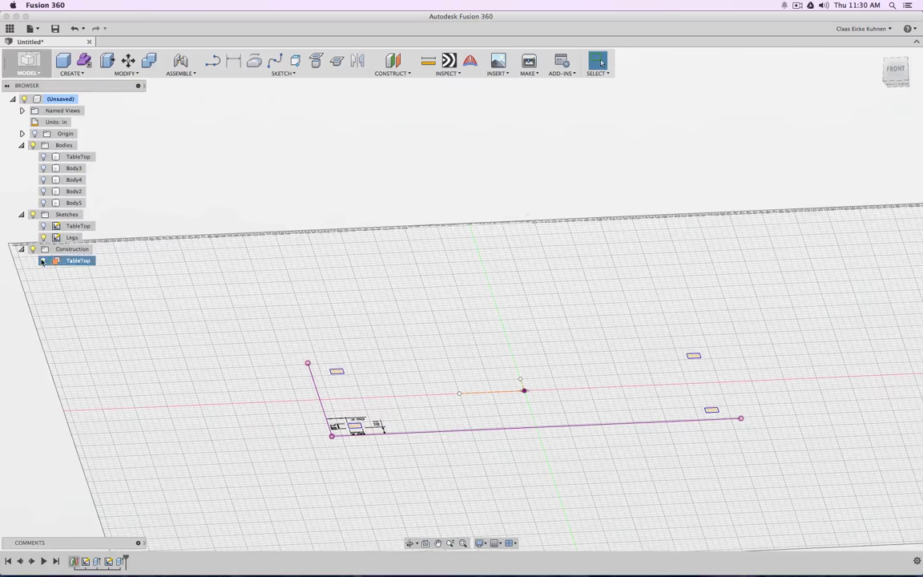
left_click(42, 261)
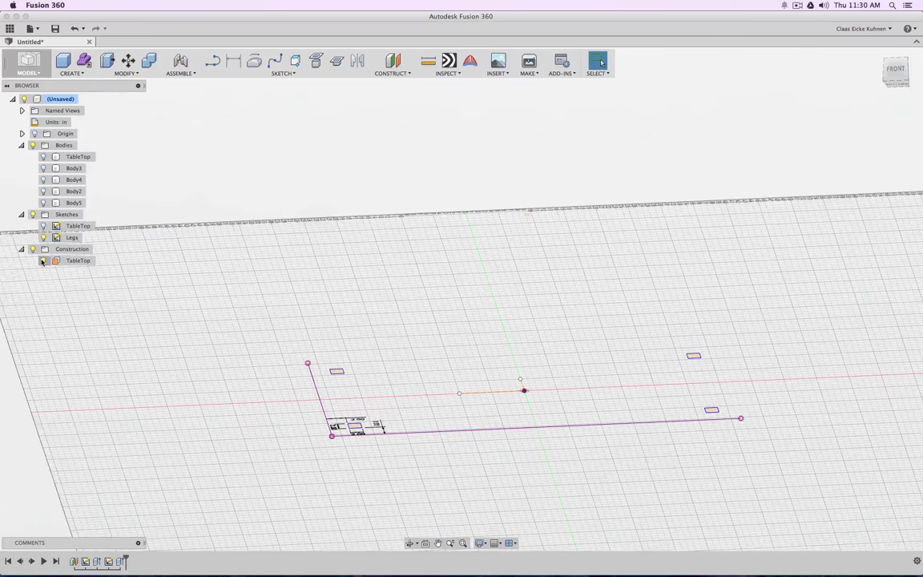
Start a new sketch on the TableTop construction plane with the Line tool, viewed from above.
left_click(213, 63)
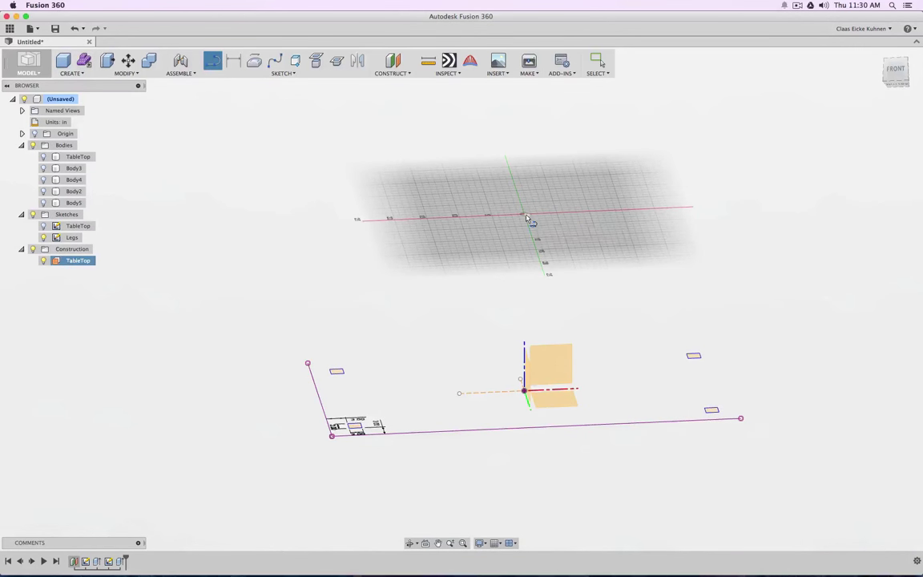
left_click(526, 217)
left_click(893, 72)
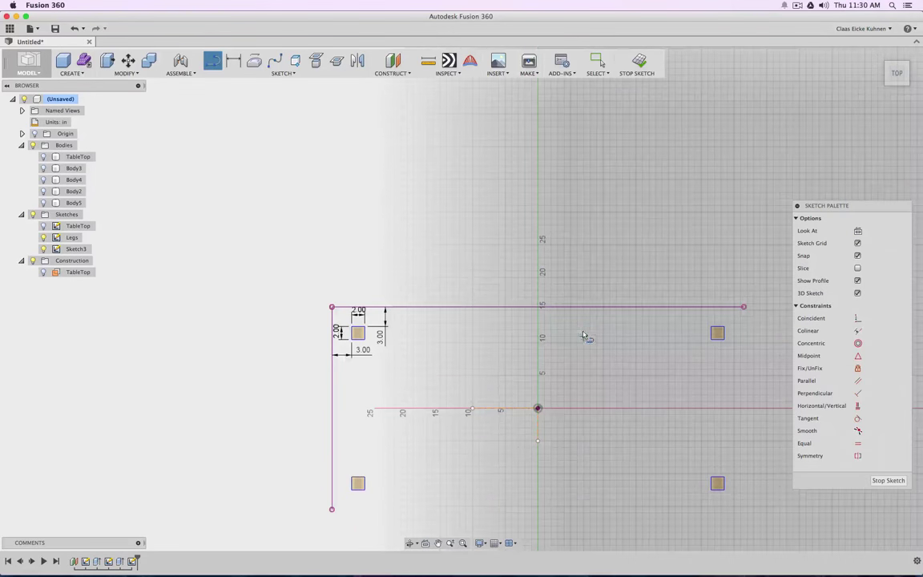
middle_click_drag(576, 323, 509, 247)
key("l")
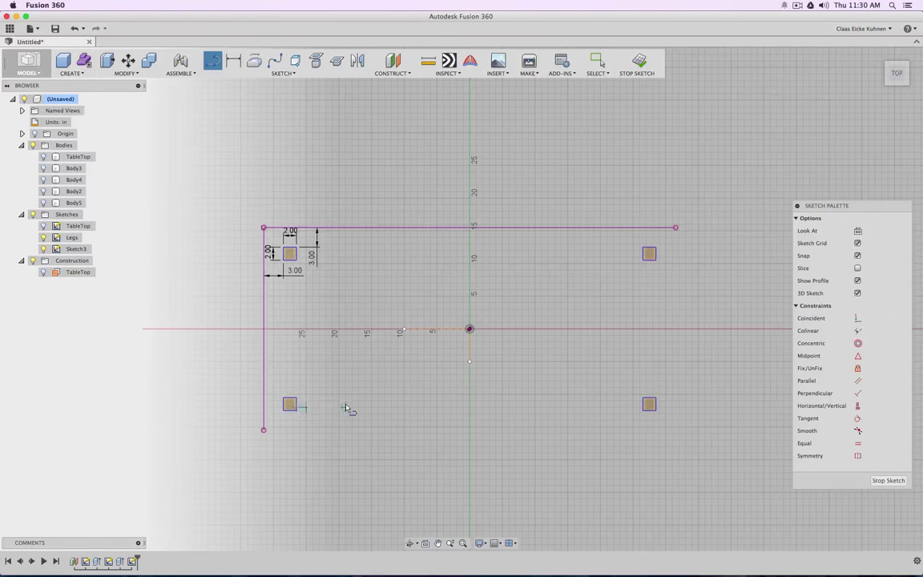
Project the inner edges of the two right leg squares and the upper-left leg square into the new sketch.
scroll(347, 407, "down", 2)
scroll(346, 408, "up", 2)
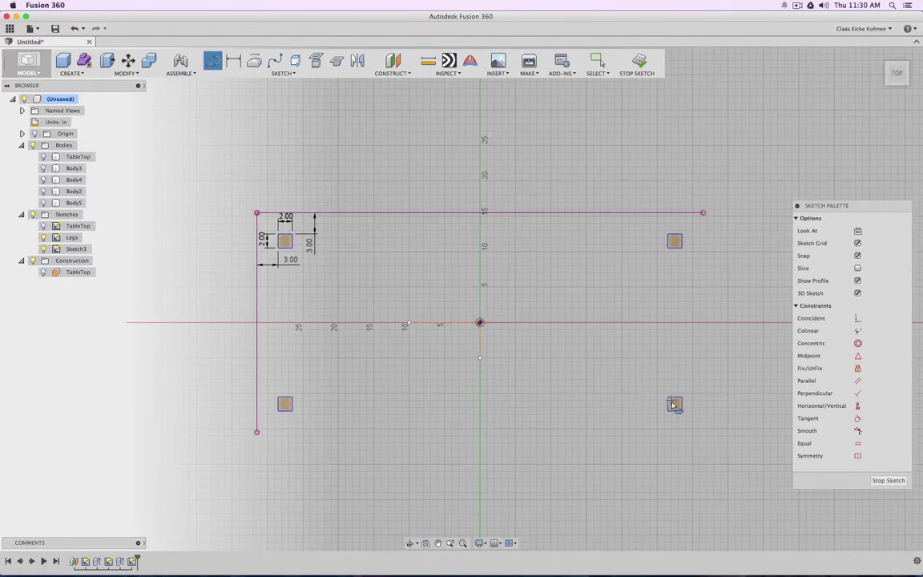
scroll(308, 414, "up", 4)
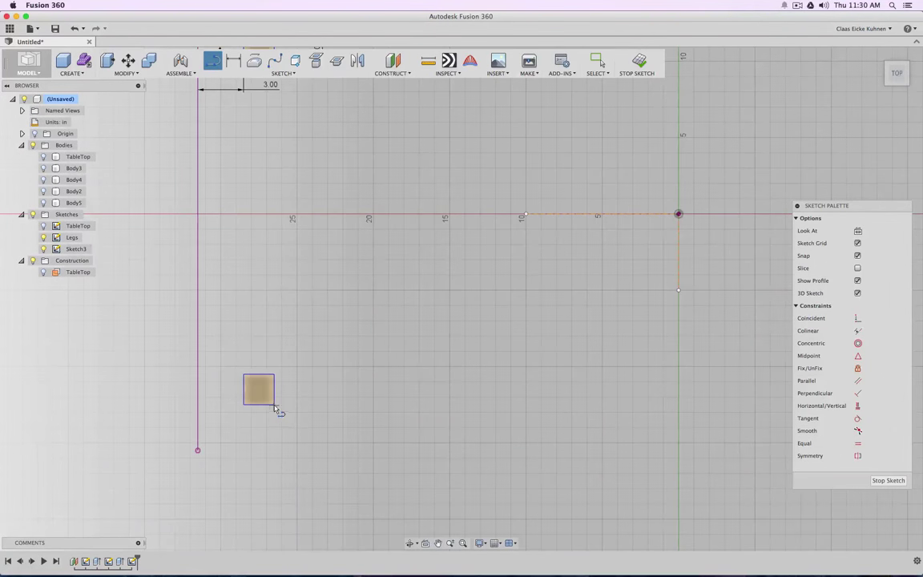
scroll(305, 408, "up", 3)
scroll(525, 411, "down", 6)
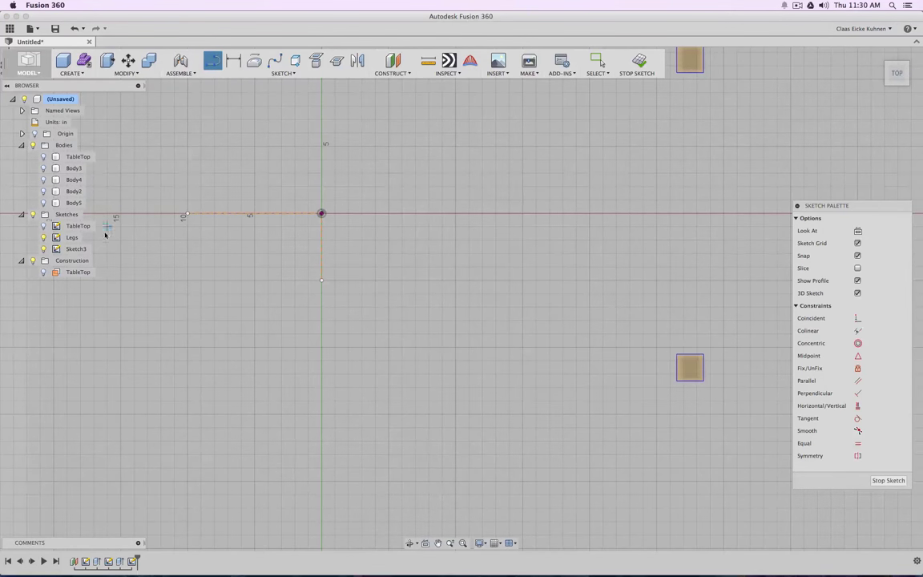
left_click(293, 74)
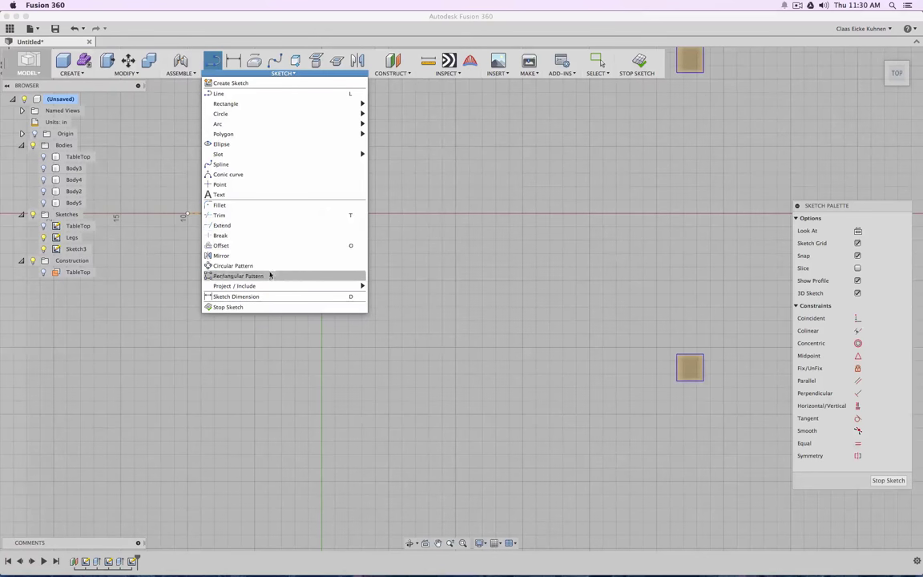
mouse_move(268, 286)
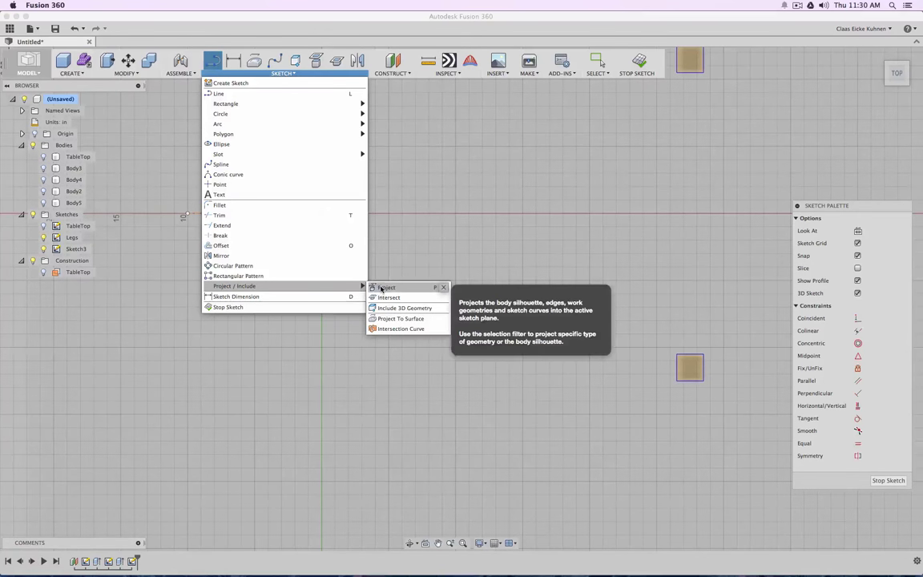
left_click(387, 288)
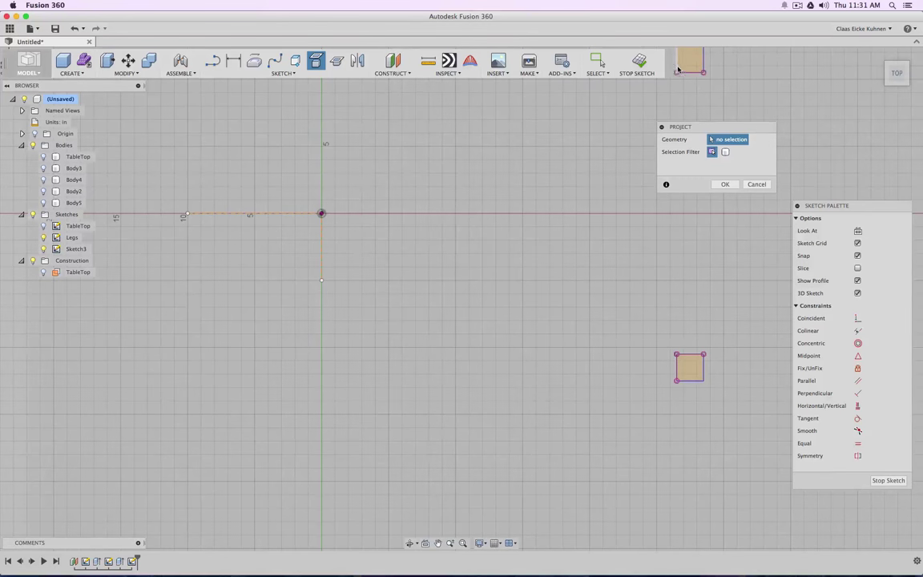
scroll(458, 309, "down", 3)
scroll(458, 309, "down", 1)
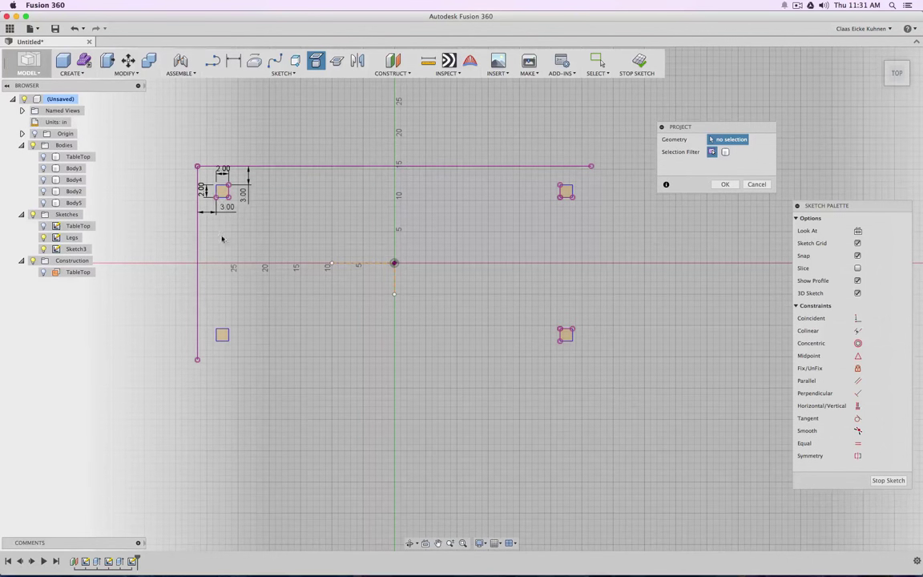
scroll(229, 272, "up", 3)
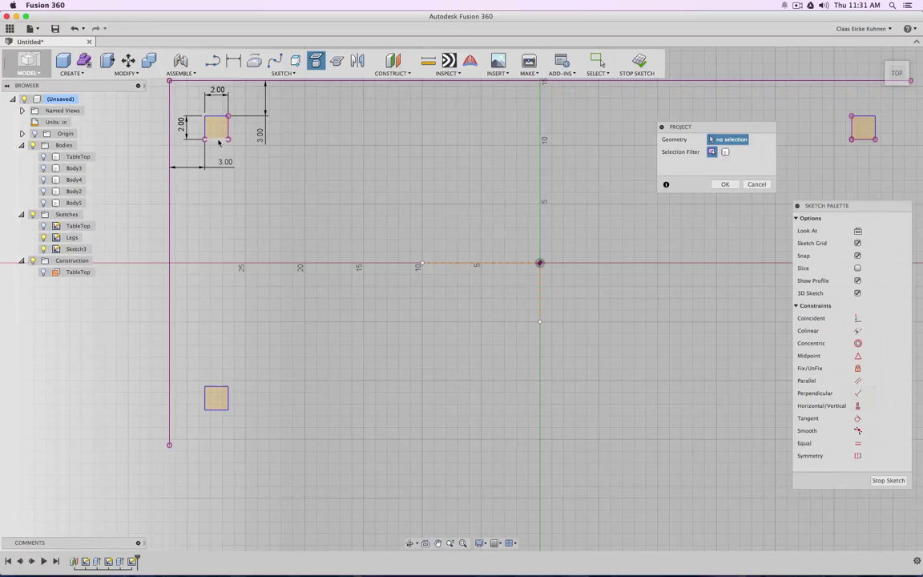
Undo the last projected edge, and project the remaining inner edges of the two left leg squares into the sketch.
key("Escape")
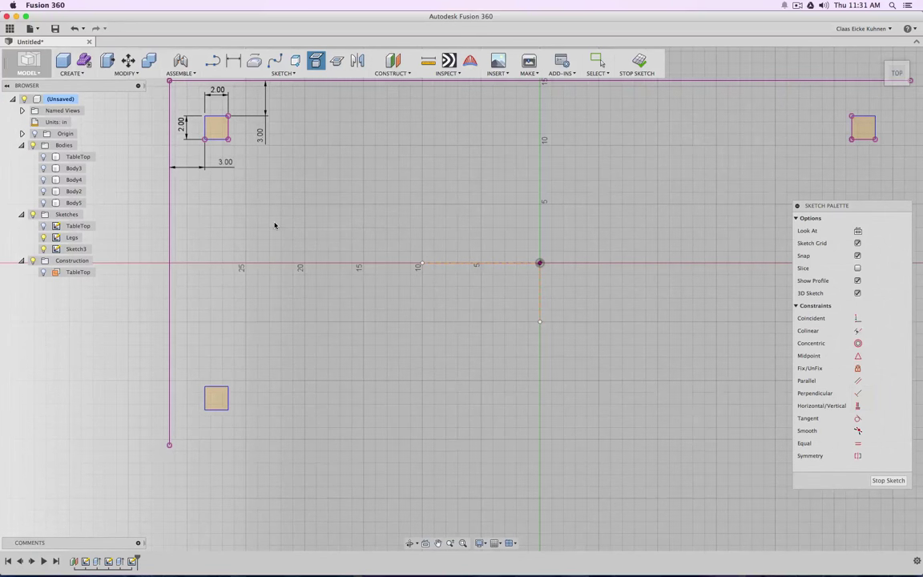
left_click(75, 30)
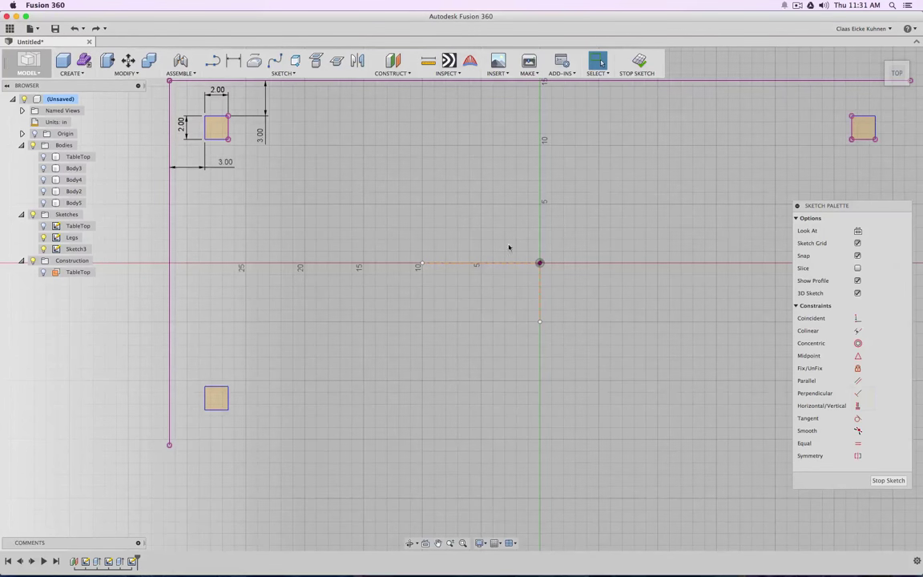
scroll(461, 222, "up", 1)
left_click(283, 73)
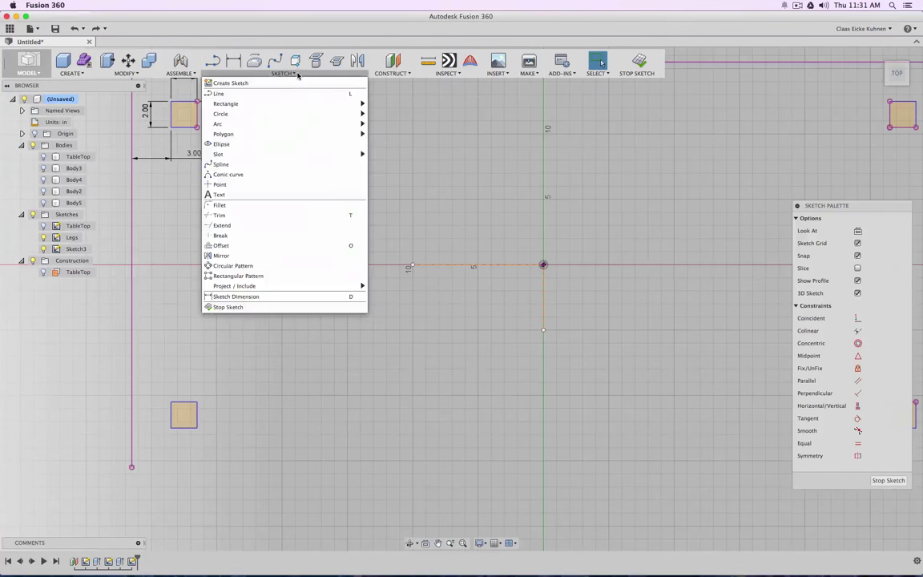
mouse_move(305, 287)
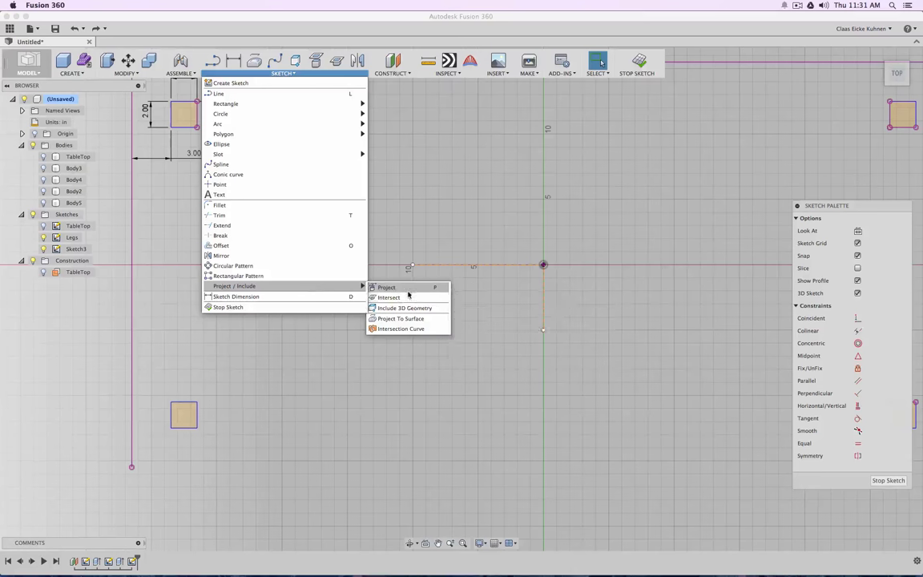
left_click(407, 293)
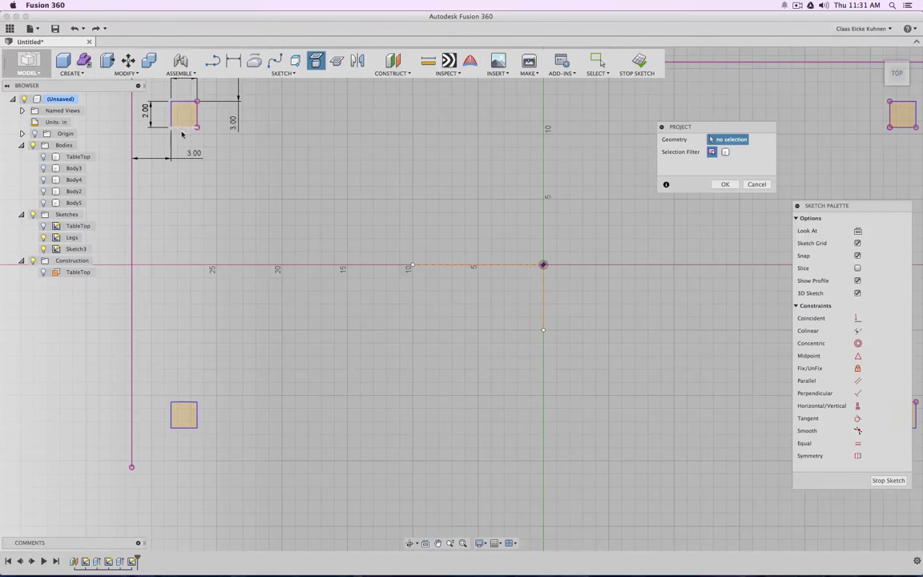
left_click(180, 402)
left_click(197, 418)
key("Return")
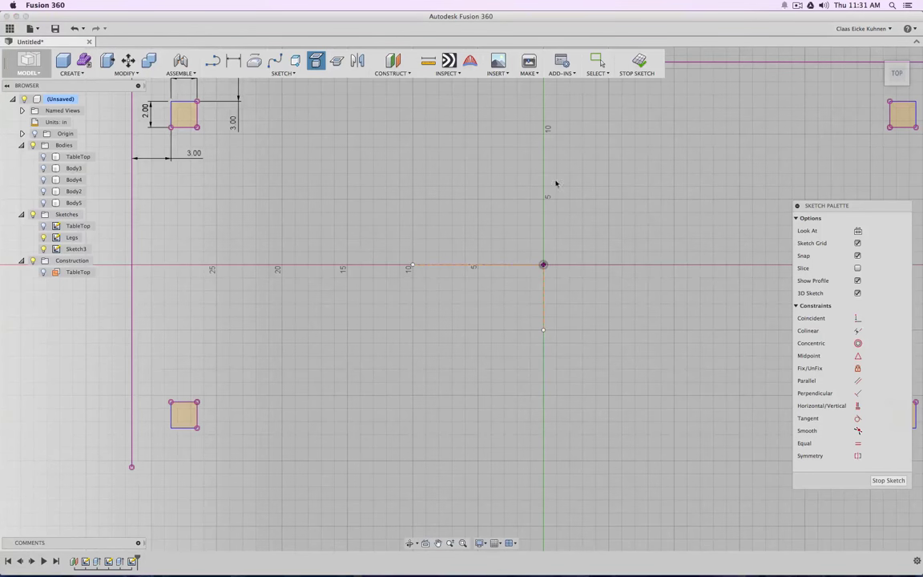
Hide the Legs sketch and rename the new sketch of projected leg edges as Board Sides.
left_click(43, 238)
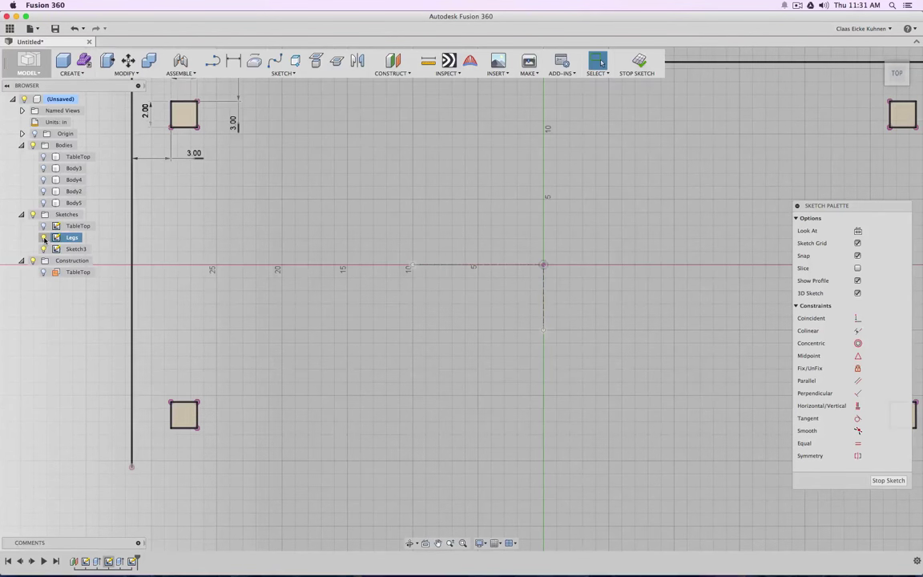
left_click(42, 238)
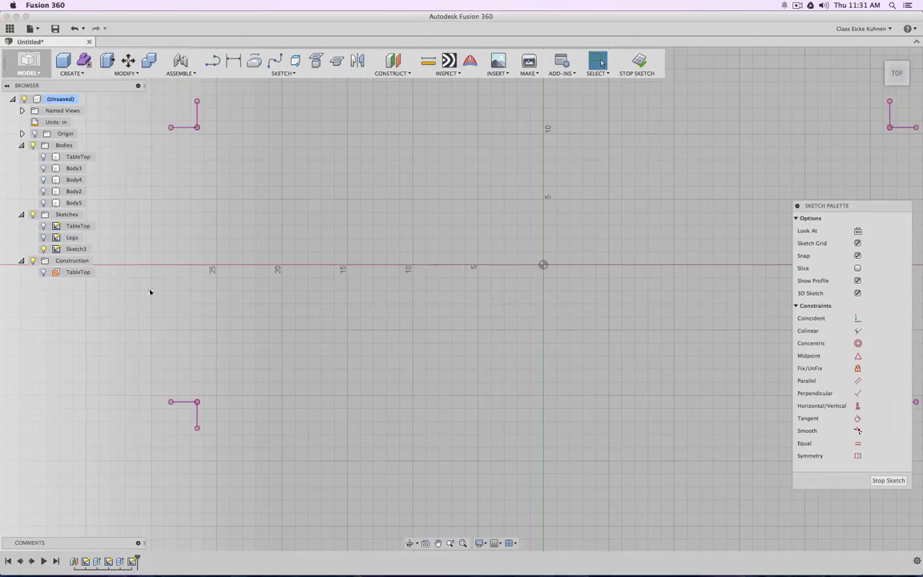
left_click(74, 248)
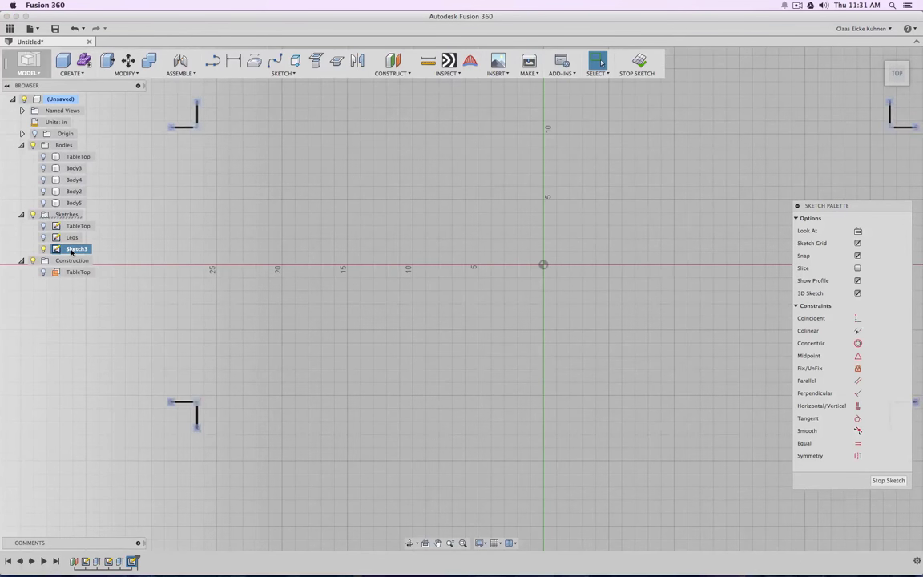
double_click(76, 249)
type("Board Sides")
key("Return")
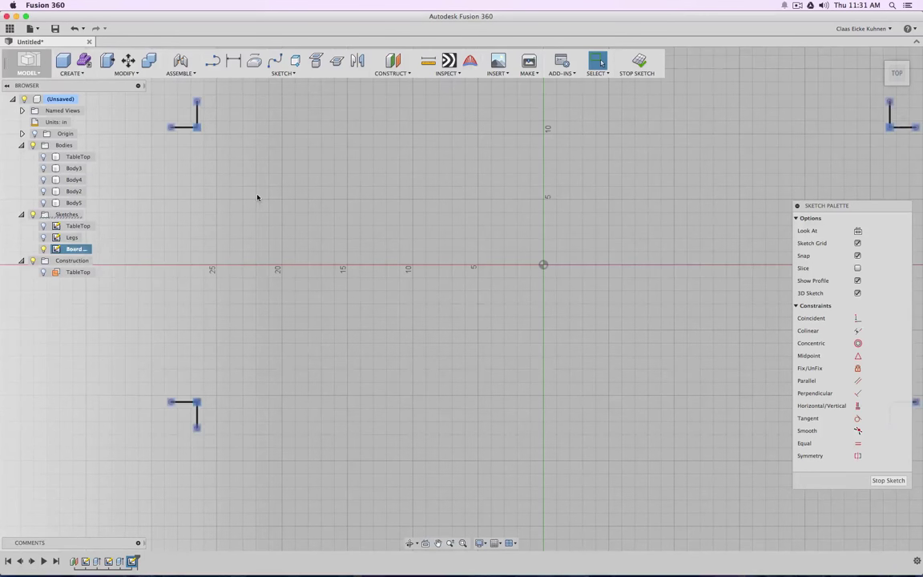
scroll(252, 245, "down", 3)
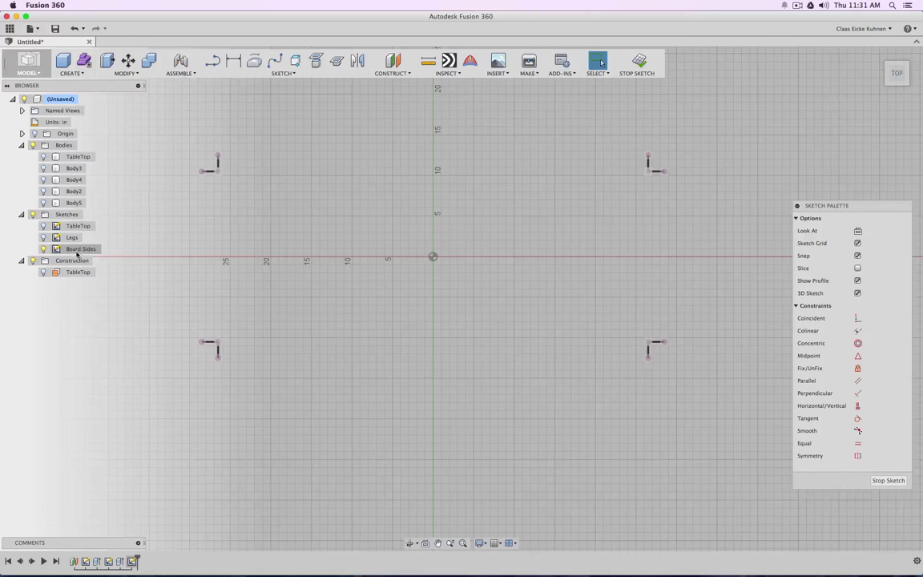
Draw a horizontal line joining the upper endpoints of the two upper projected leg corners in the Board Sides sketch.
left_click(77, 253)
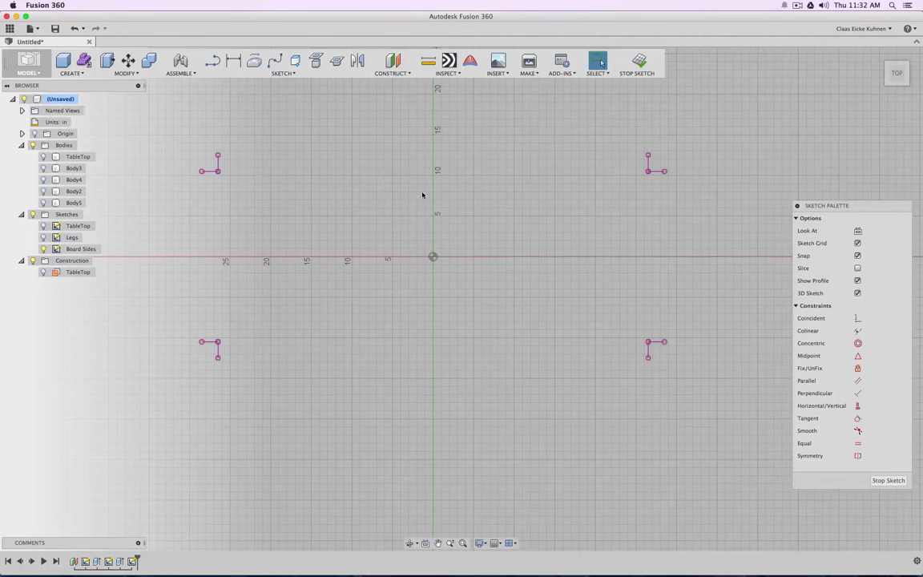
scroll(424, 194, "down", 3)
scroll(420, 191, "up", 5)
middle_click_drag(303, 171, 295, 221)
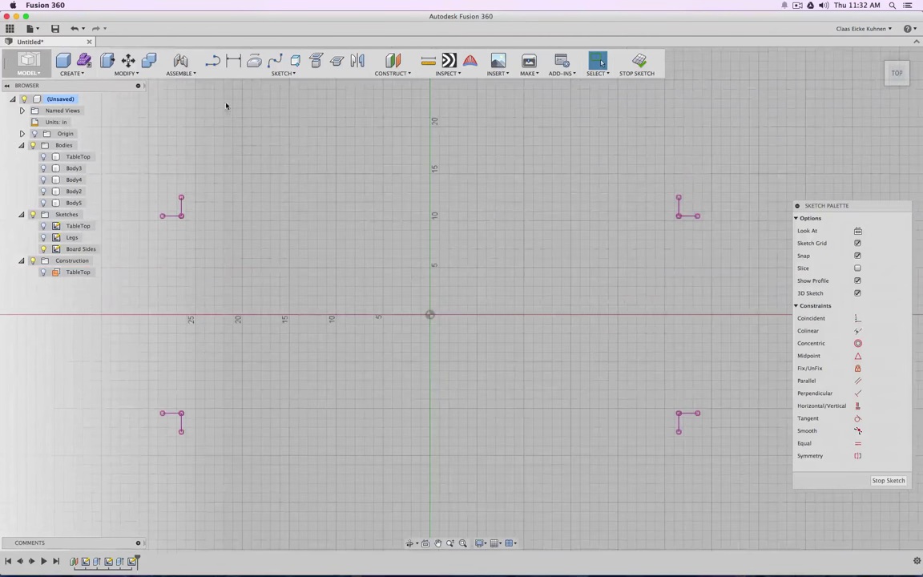
left_click(181, 197)
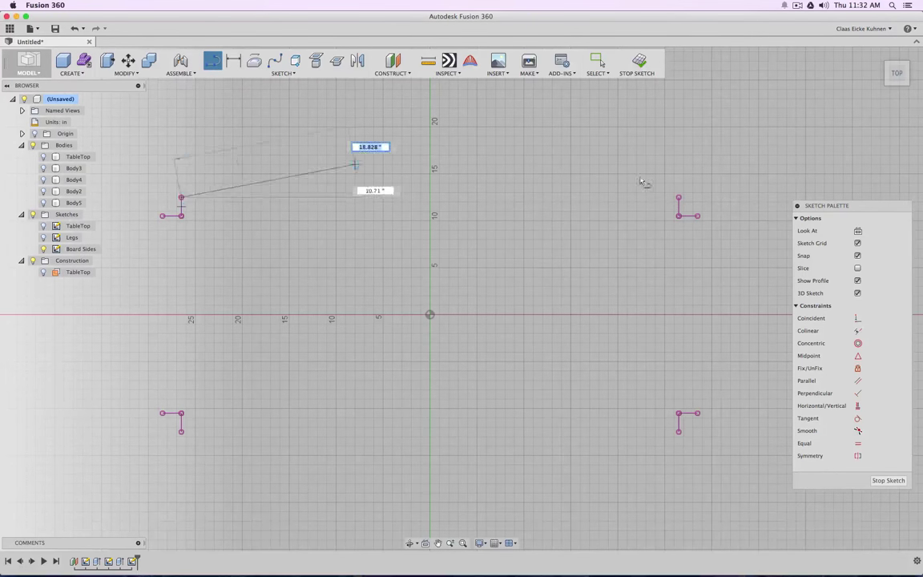
double_click(678, 197)
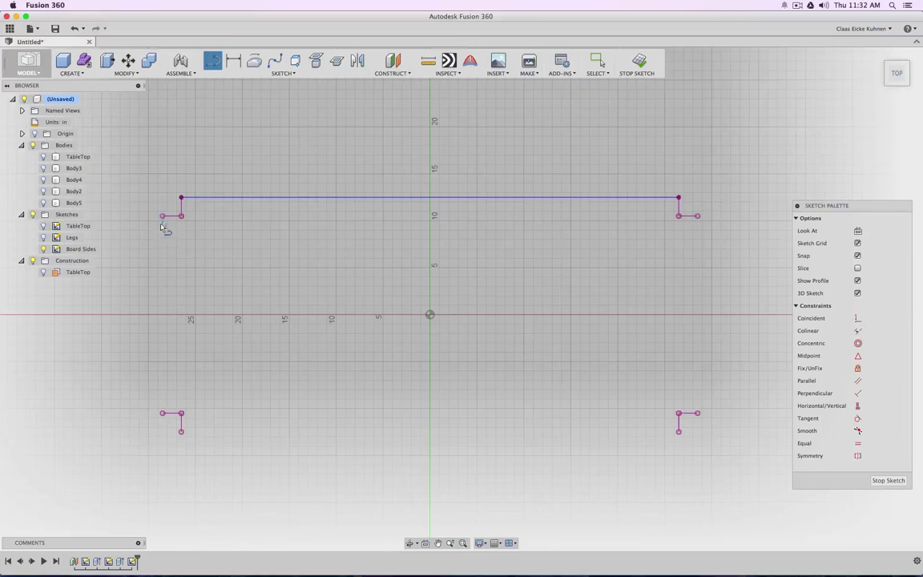
Draw a vertical line joining the outer endpoints of the two left projected leg corners.
left_click(162, 216)
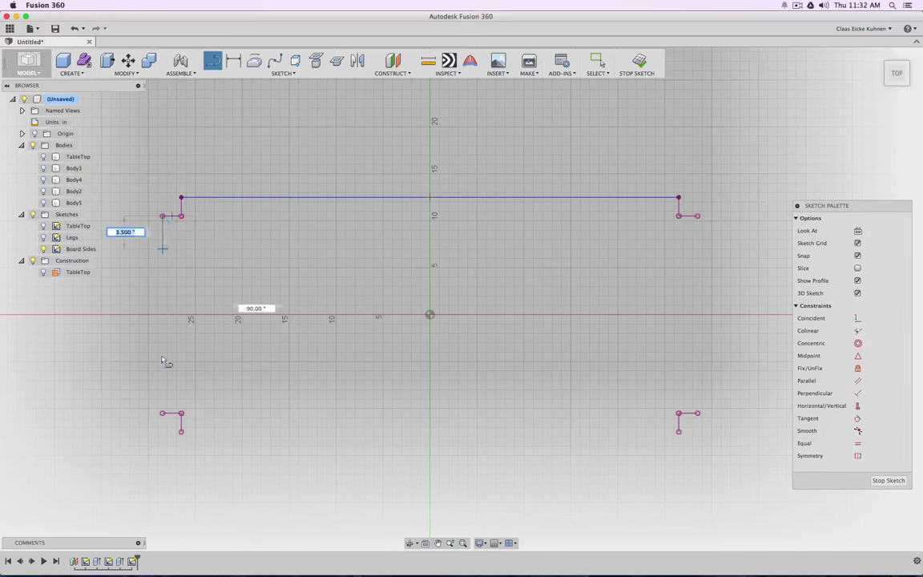
left_click(163, 413)
key("Escape")
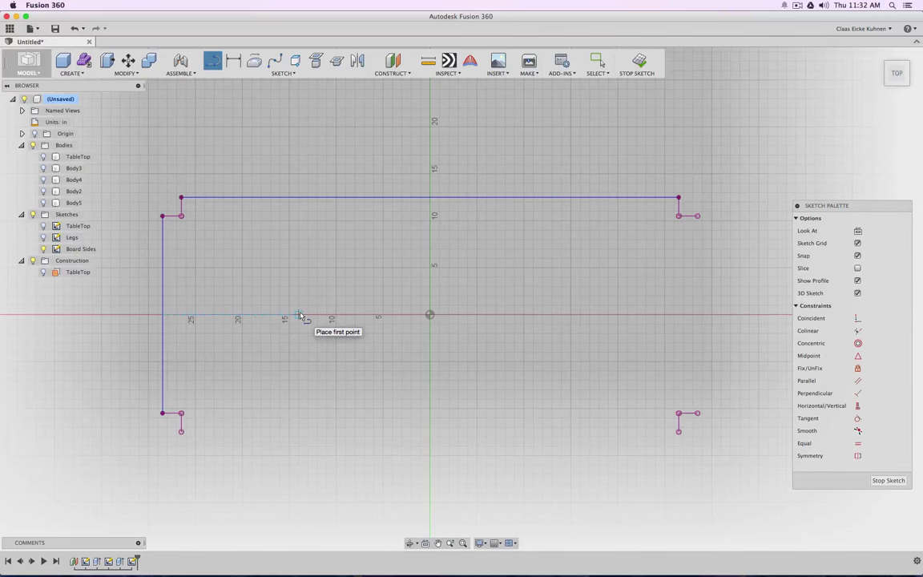
key("Escape")
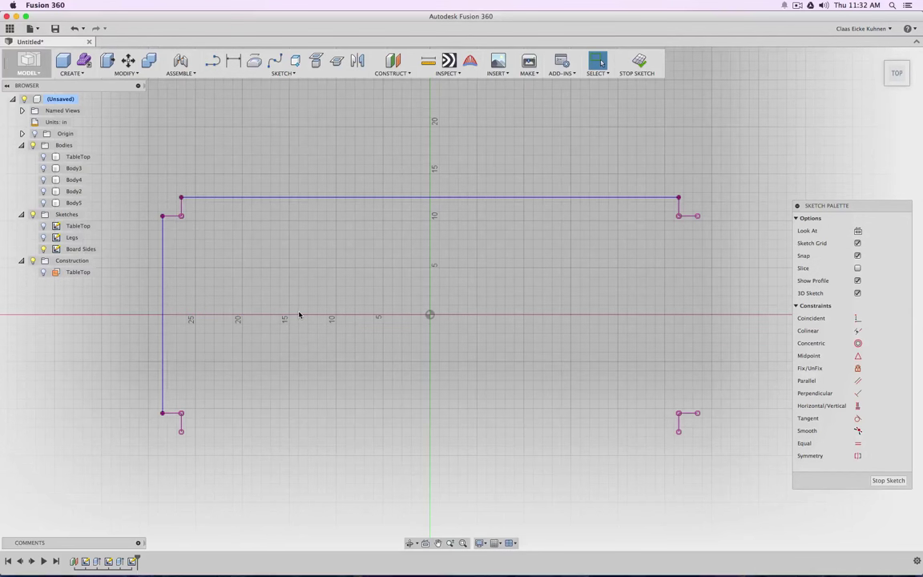
left_click(163, 222)
Draw a second long line just below the upper one, spanning between the vertical projected edges of the two upper leg corners.
scroll(364, 227, "up", 2)
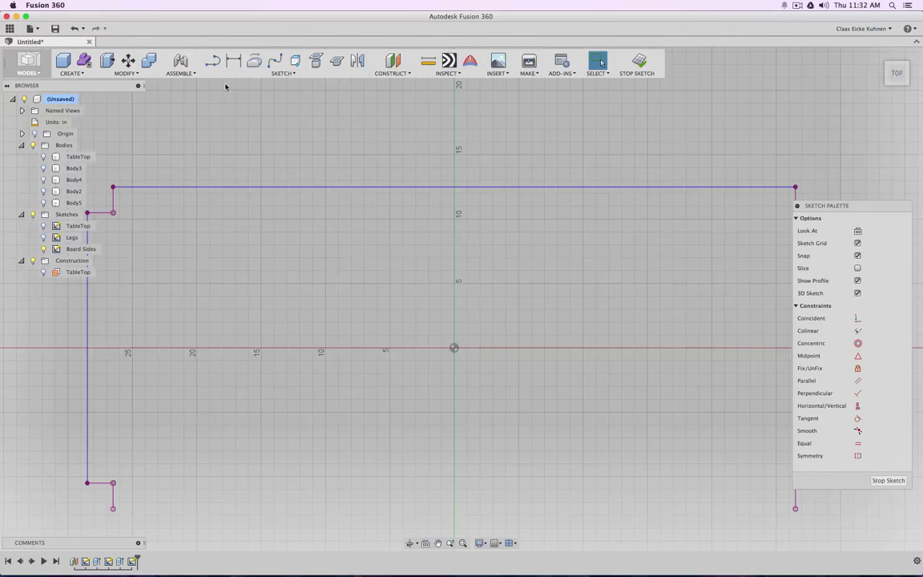
left_click(213, 60)
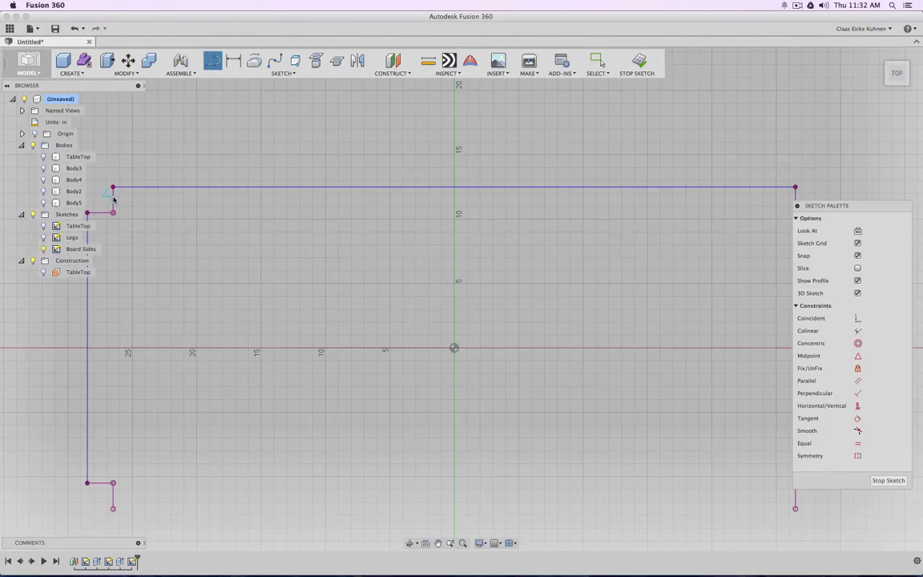
scroll(113, 196, "down", 3)
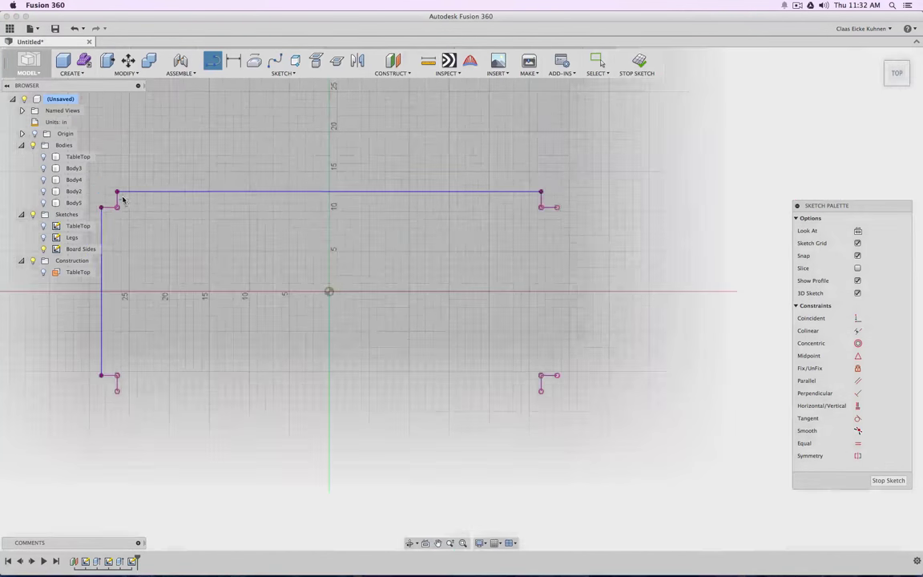
scroll(113, 195, "up", 6)
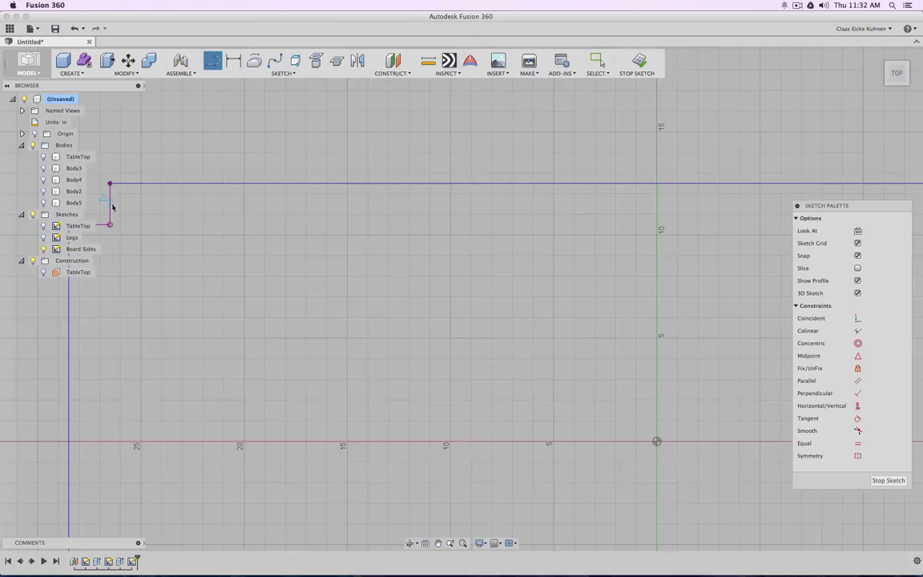
left_click(111, 196)
scroll(301, 266, "up", 5)
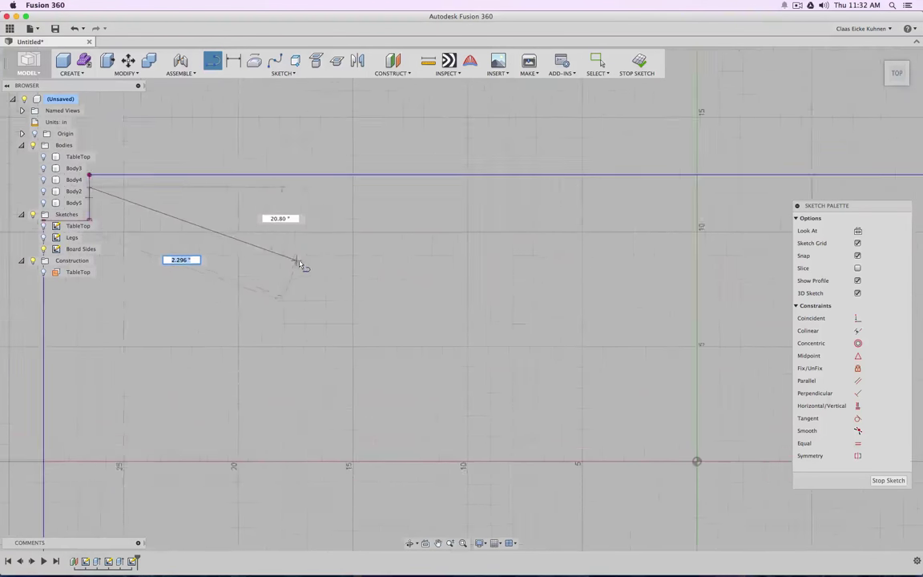
middle_click_drag(521, 280, 183, 307)
scroll(659, 316, "down", 5)
middle_click_drag(685, 312, 337, 319)
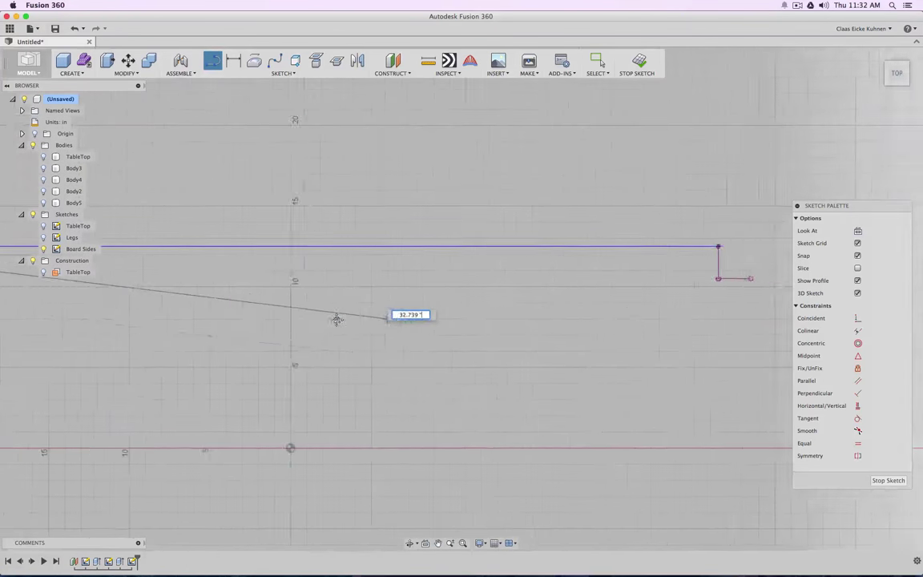
scroll(638, 272, "up", 3)
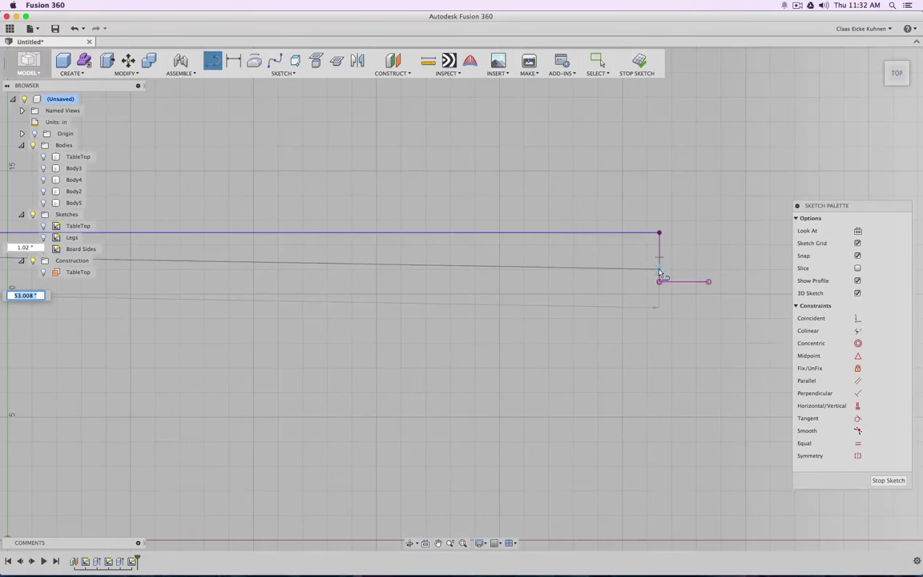
left_click(661, 271)
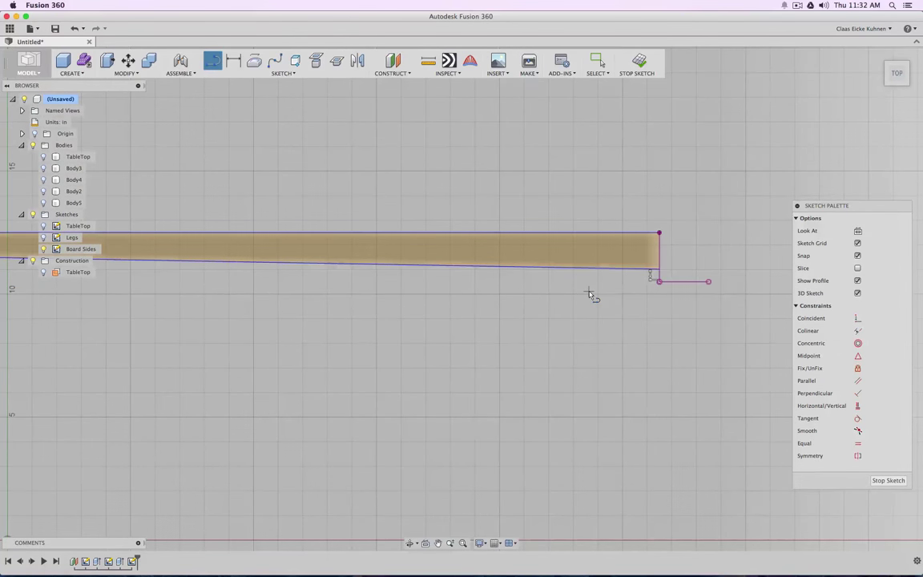
key("Escape")
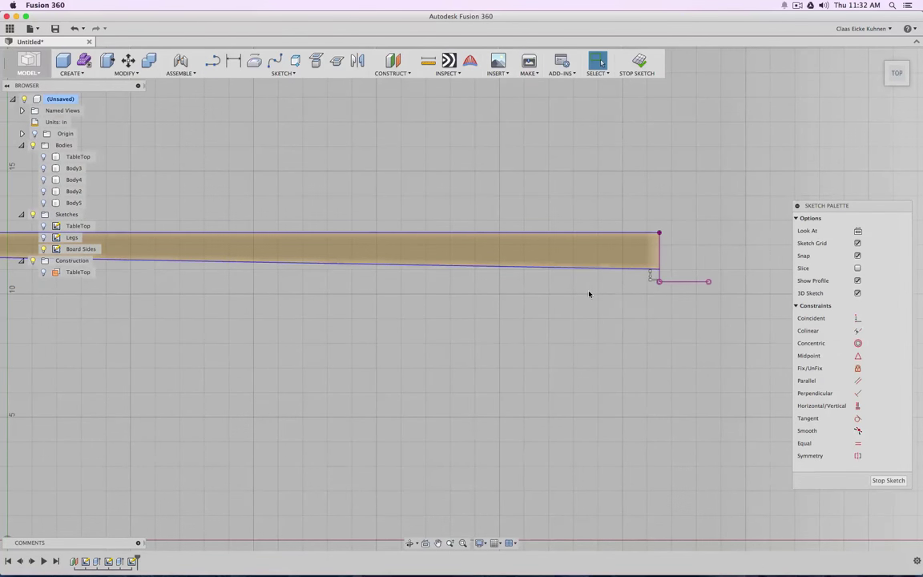
Apply a Horizontal/Vertical constraint to the slanted inner line of the upper board.
left_click(860, 407)
scroll(368, 352, "down", 5)
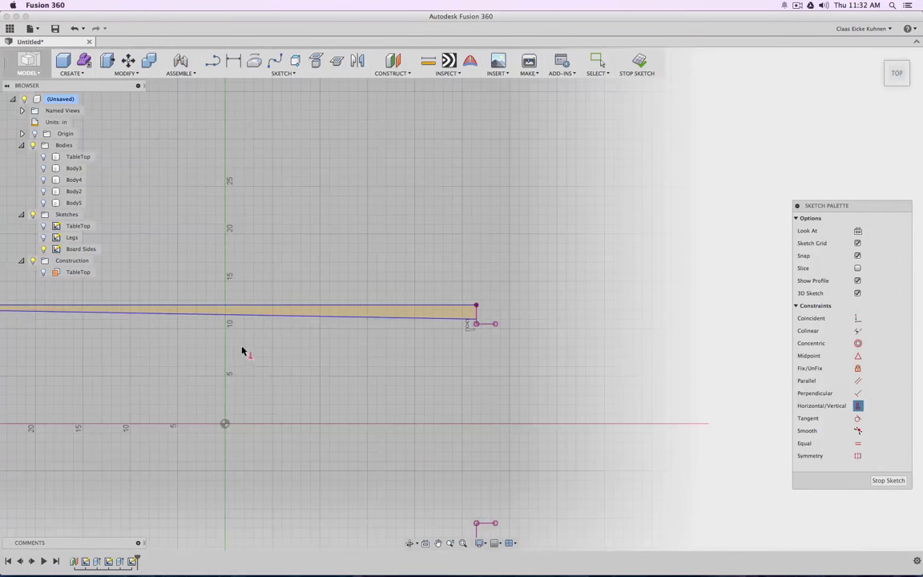
middle_click_drag(229, 349, 503, 345)
left_click(512, 314)
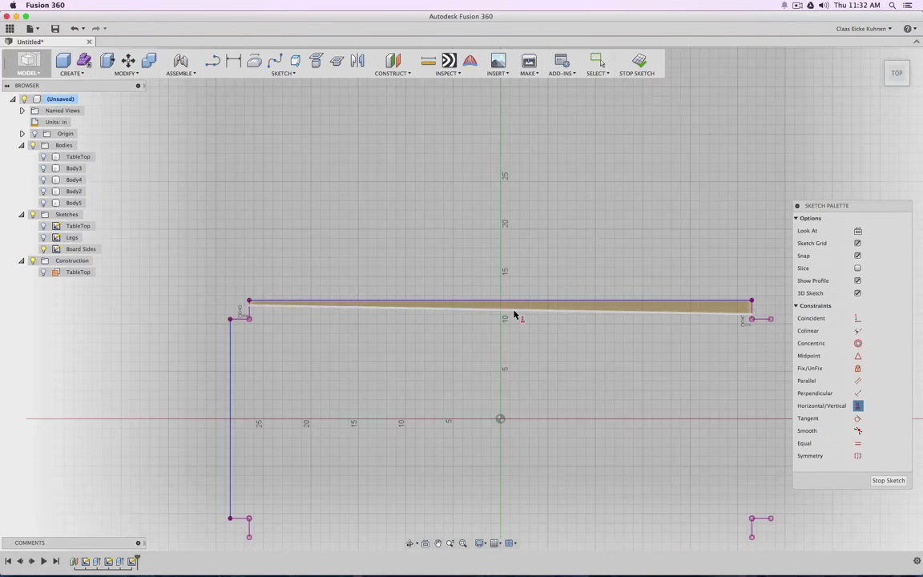
Dimension the distance between the two long lines of the upper board as 1 in.
left_click(233, 62)
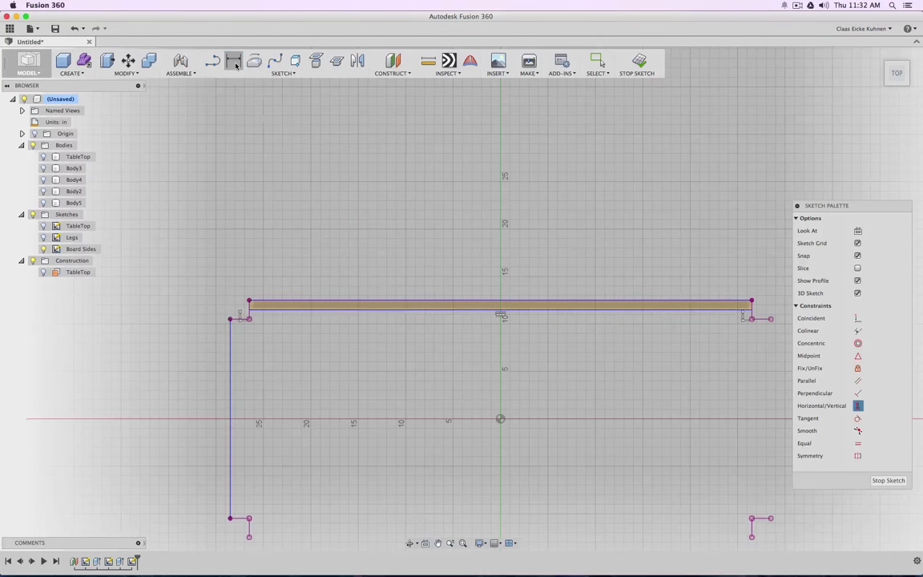
left_click(536, 302)
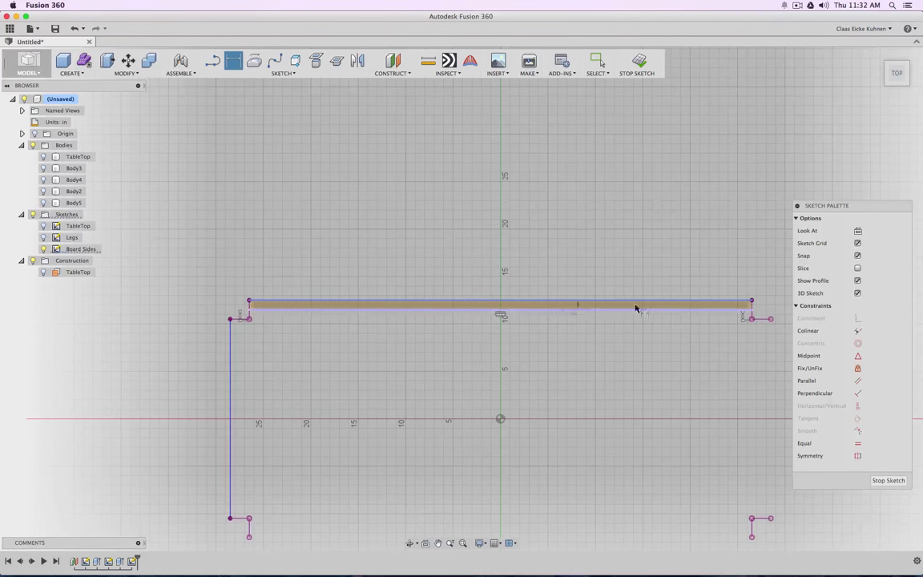
left_click(639, 257)
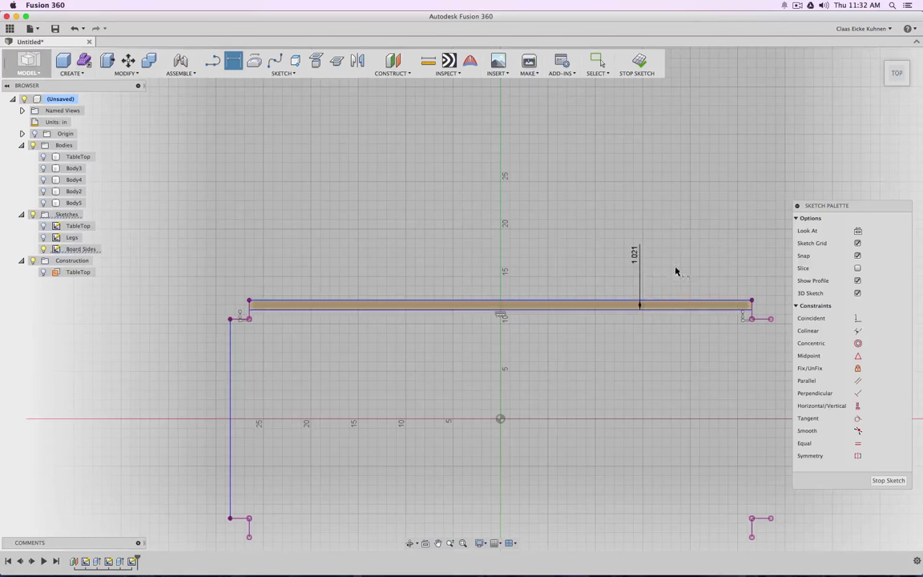
left_click(635, 258)
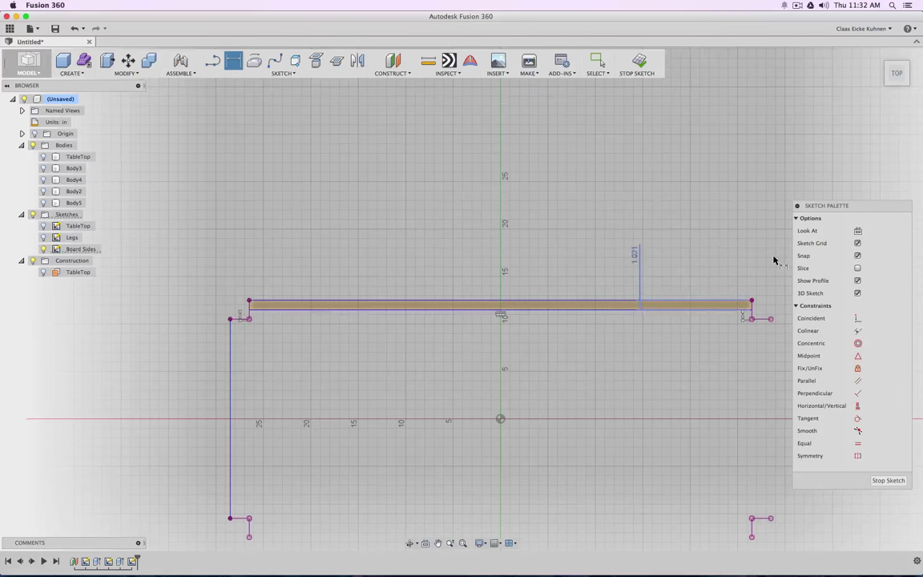
double_click(638, 255)
type("1")
key("Return")
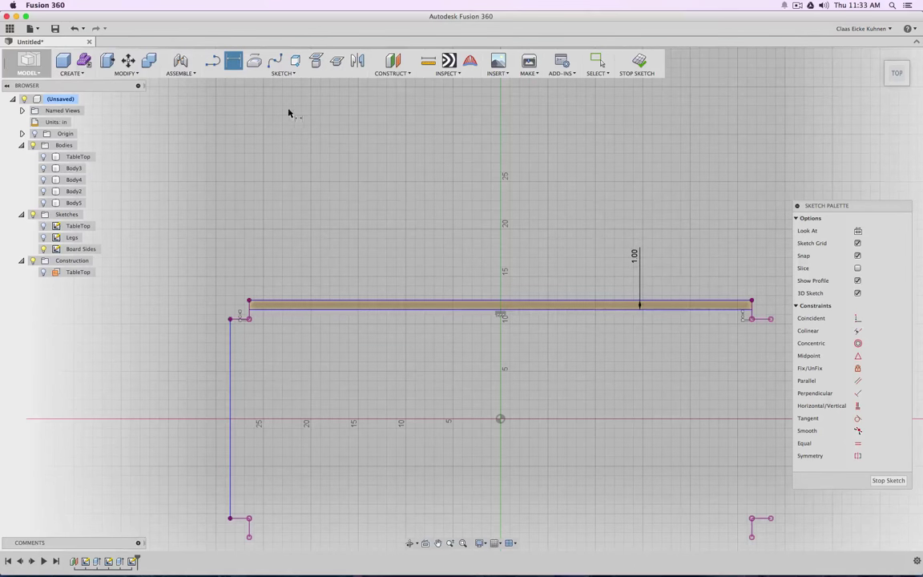
Offset the left vertical line 1 in inward to outline the left side board.
left_click(276, 74)
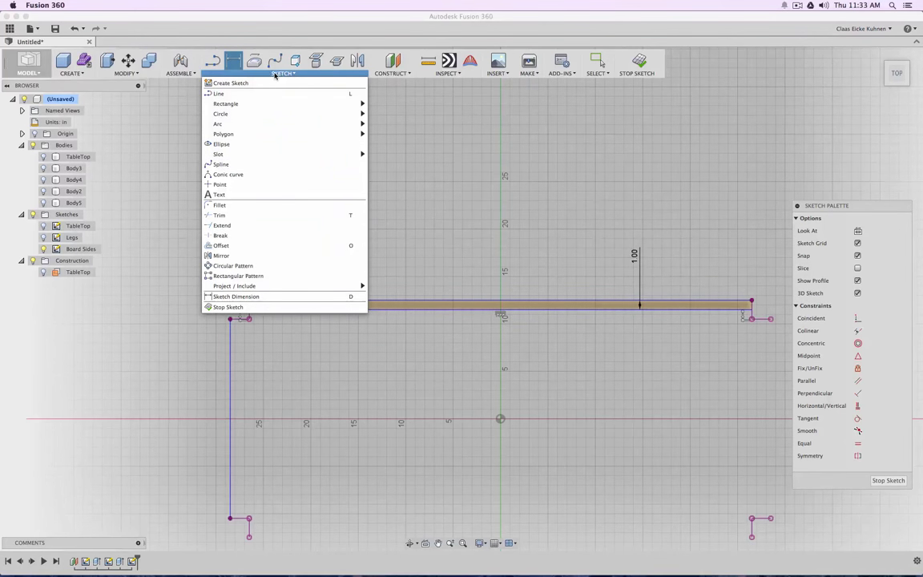
left_click(241, 246)
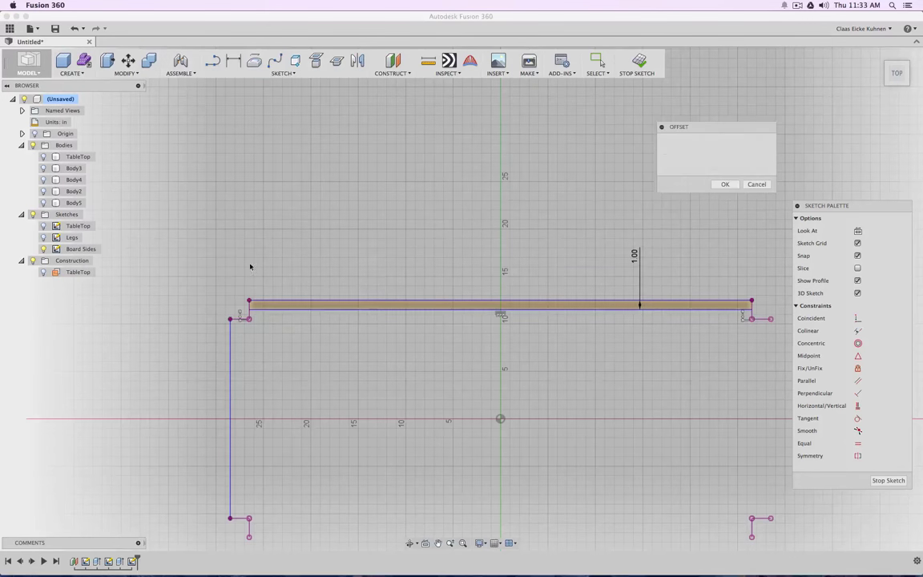
left_click(232, 361)
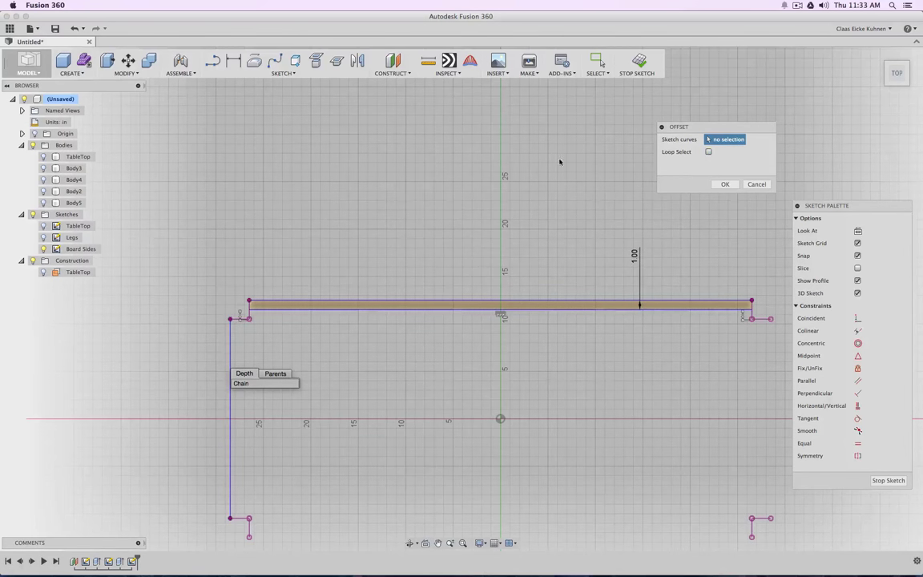
left_click(442, 188)
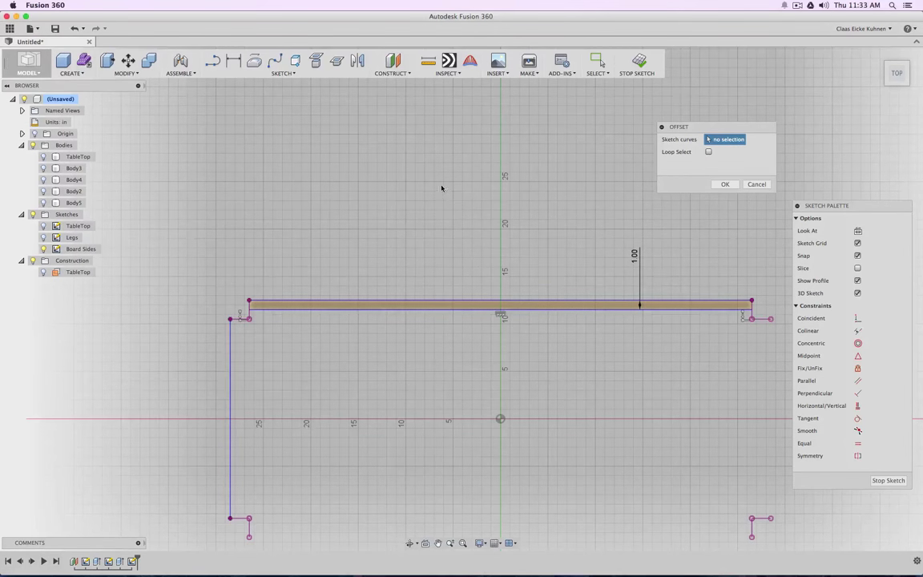
left_click(230, 386)
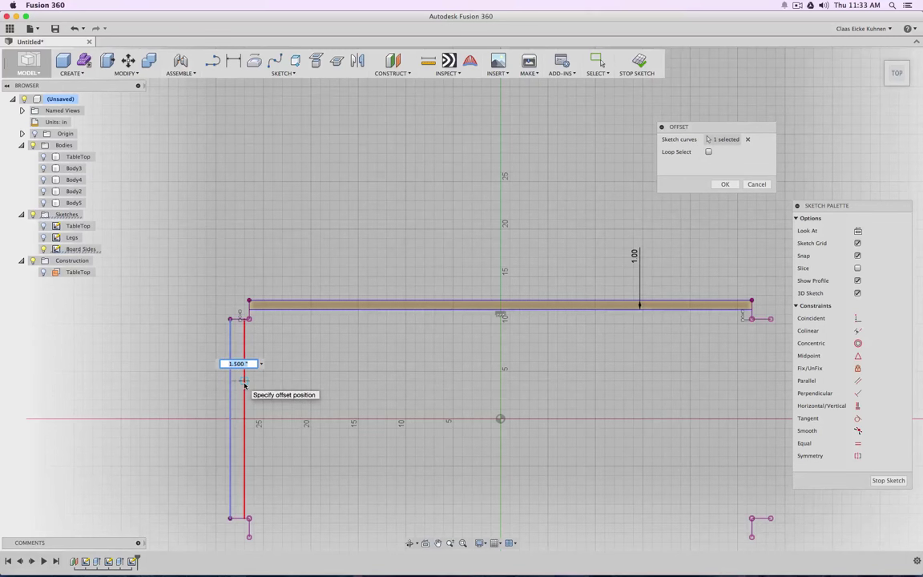
type("1")
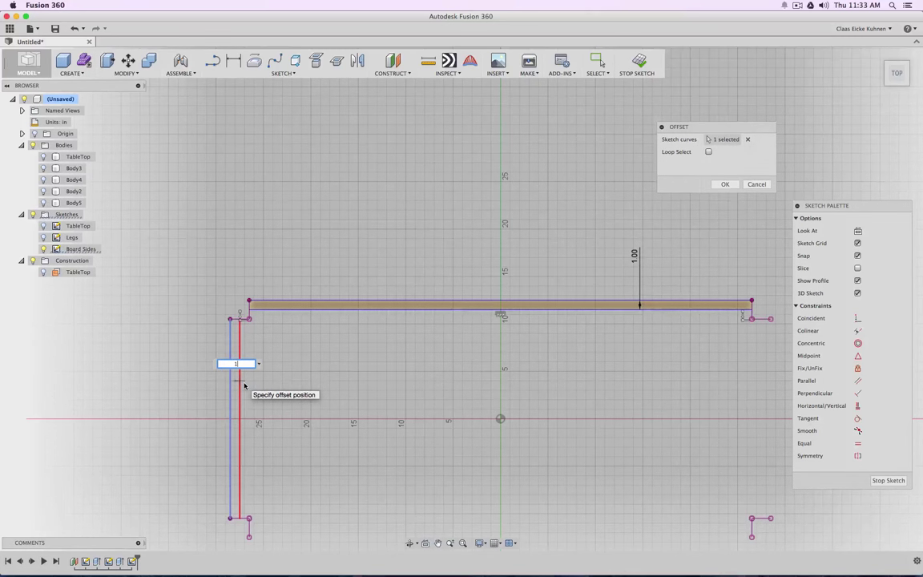
key("Return")
Add a 1 in dimension between the two vertical lines of the left side board.
scroll(272, 332, "up", 3)
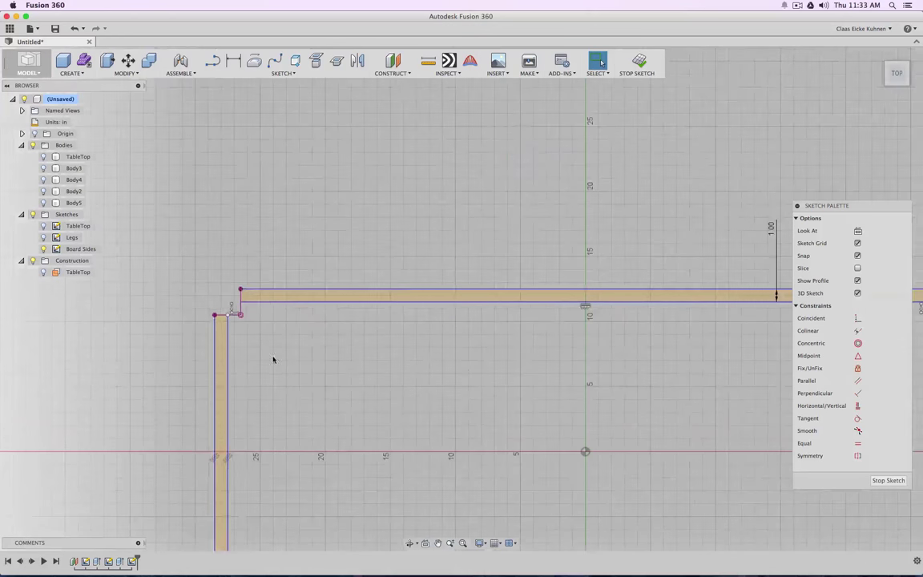
scroll(267, 422, "down", 2)
middle_click_drag(266, 425, 289, 226)
scroll(289, 226, "up", 2)
scroll(289, 228, "up", 1)
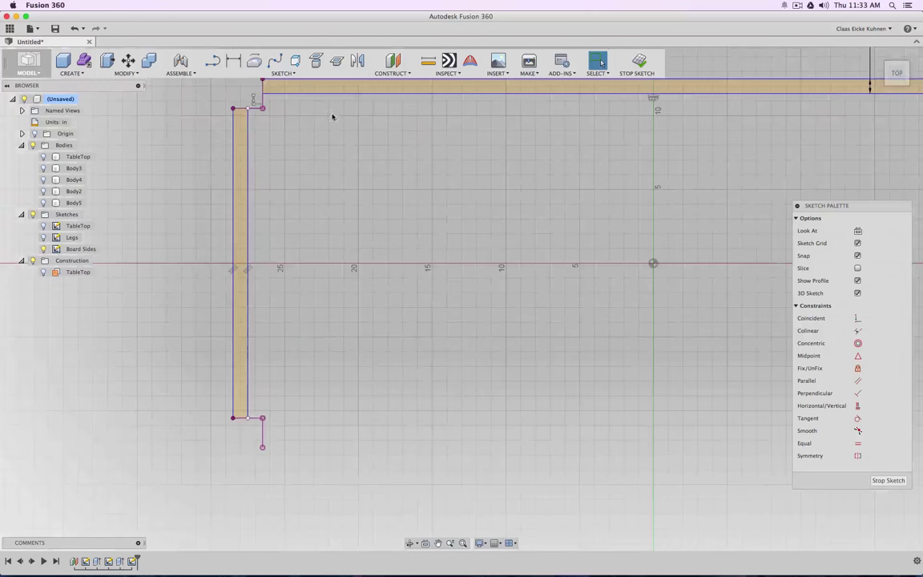
left_click(234, 61)
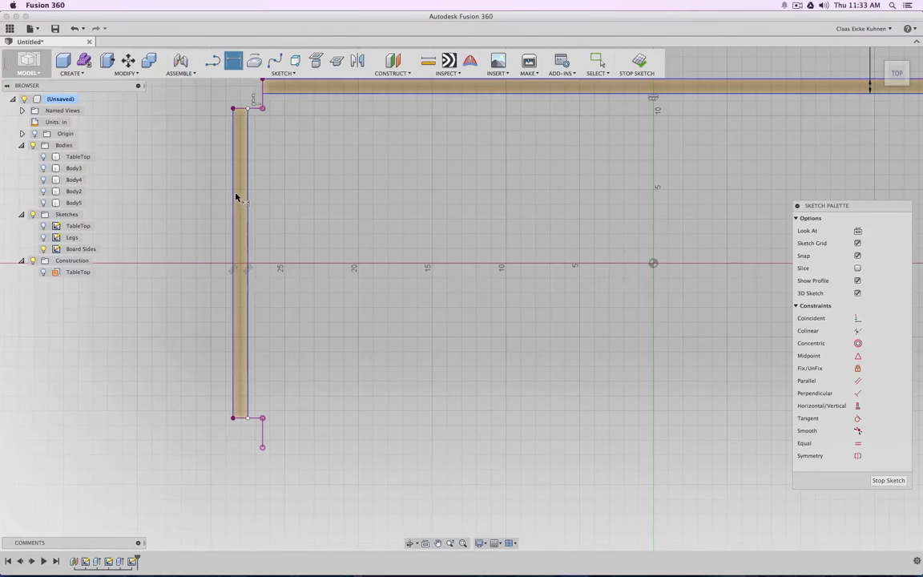
left_click(235, 193)
left_click(248, 193)
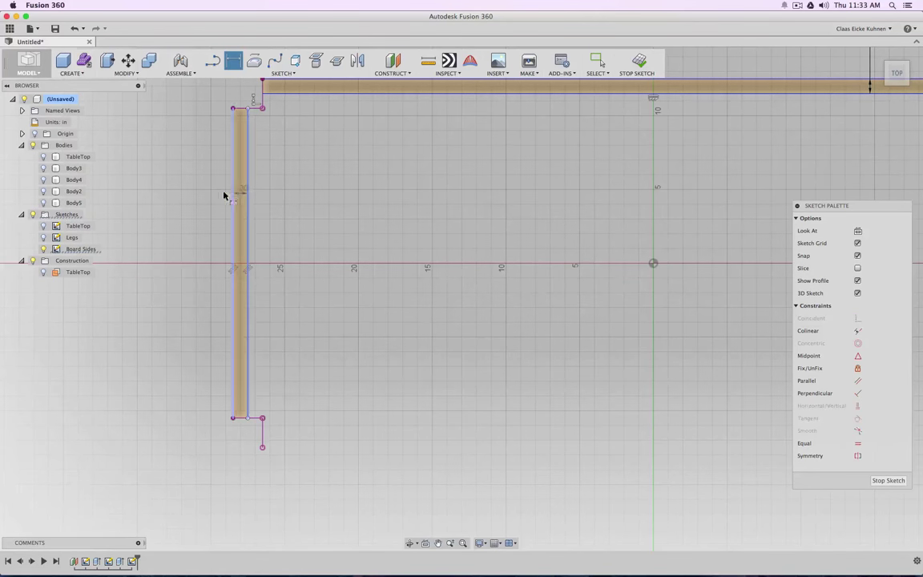
left_click(177, 202)
key("Return")
scroll(361, 264, "down", 2)
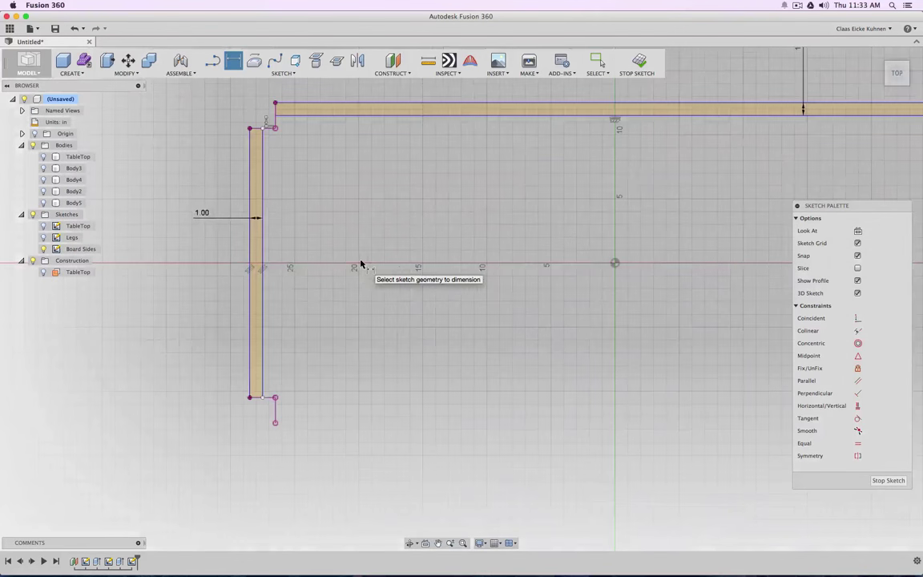
middle_click_drag(289, 239, 351, 329)
scroll(351, 329, "up", 3)
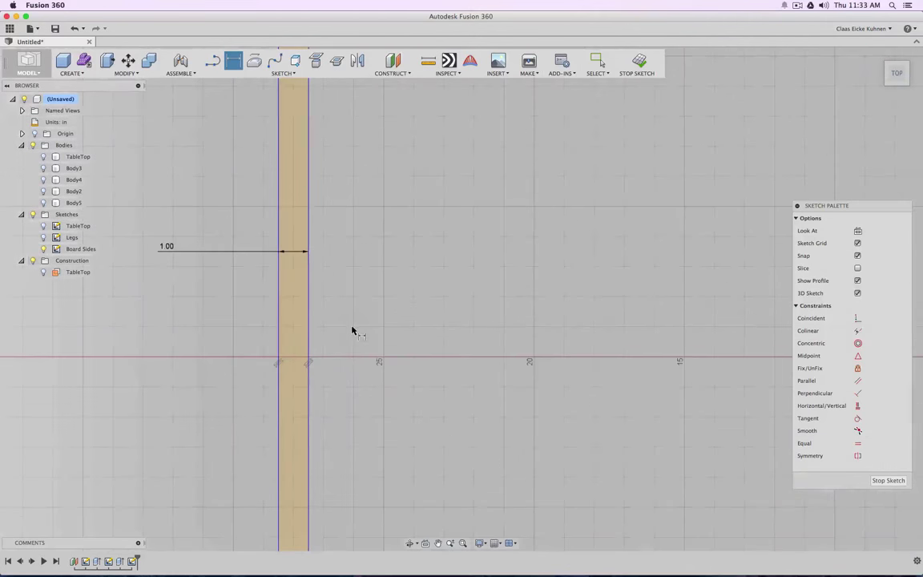
Try to apply a Horizontal/Vertical constraint to the outer vertical line of the left side board.
key("Escape")
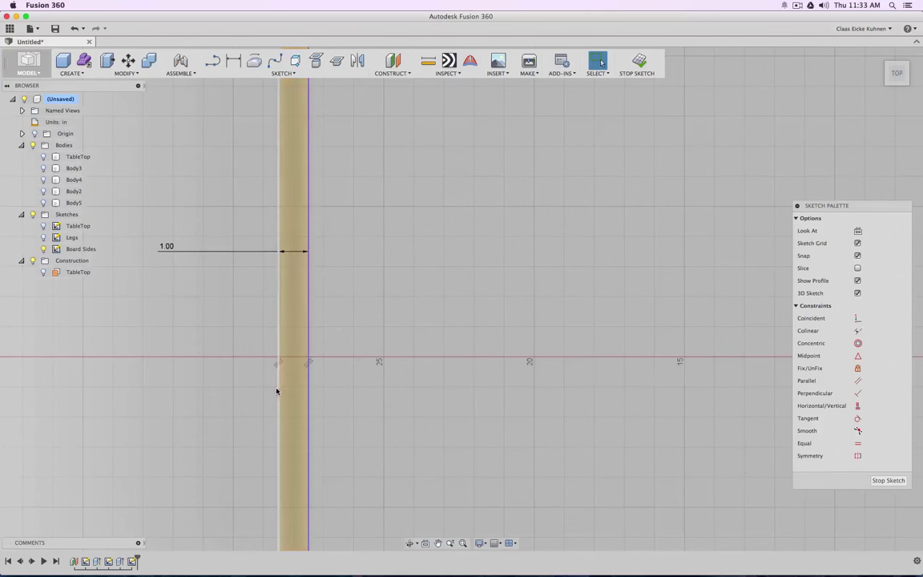
left_click(312, 364)
scroll(355, 365, "down", 3)
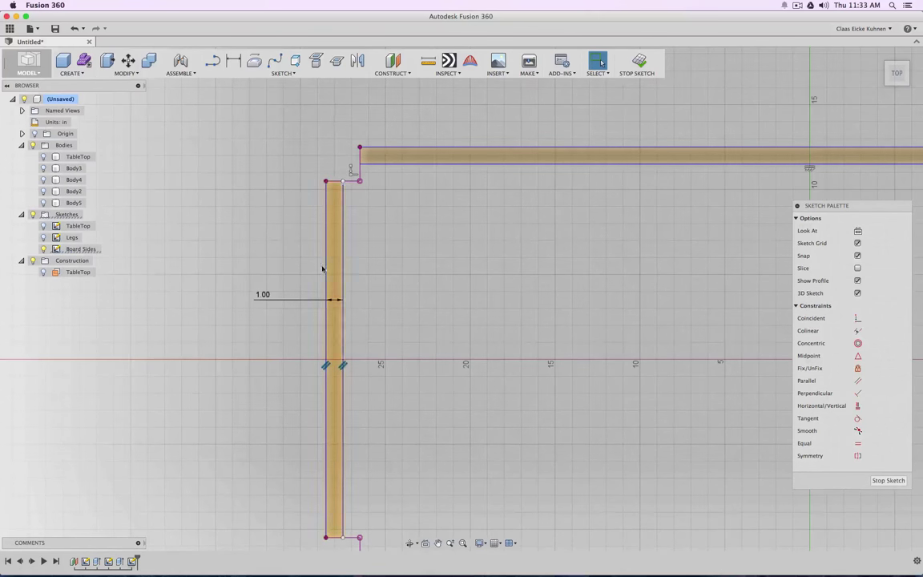
left_click(325, 216)
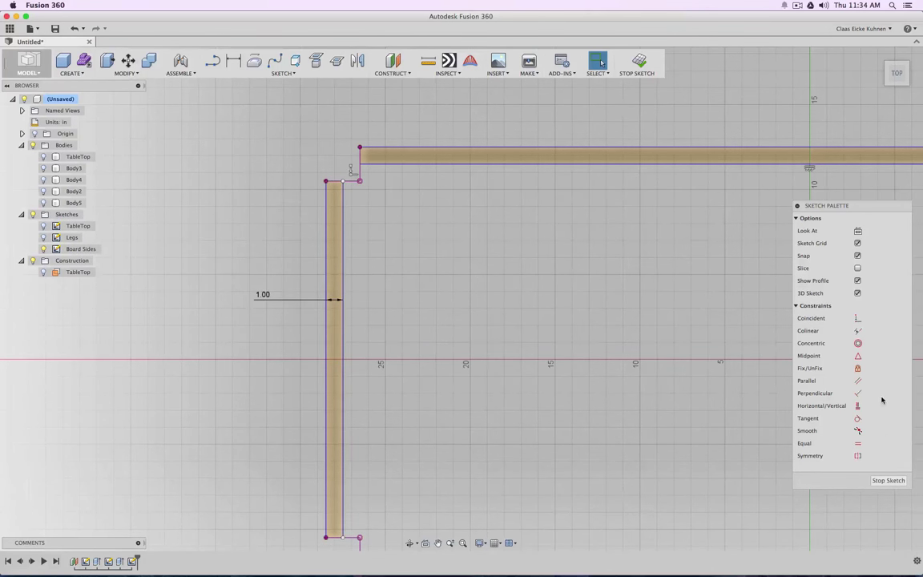
left_click(859, 406)
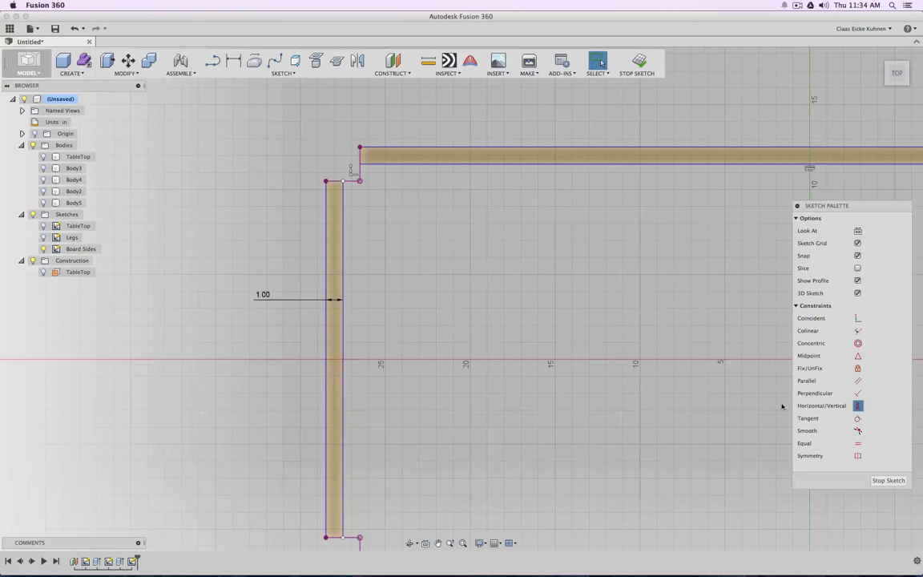
left_click(327, 395)
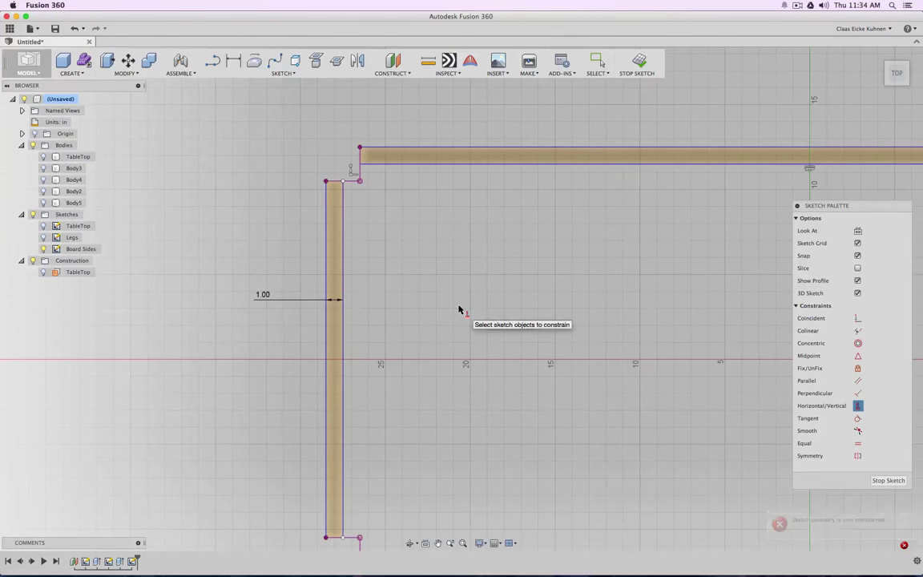
key("Escape")
Check the left board's outer line for free movement and inspect the constraint on the upper board's inner line.
scroll(471, 304, "up", 2)
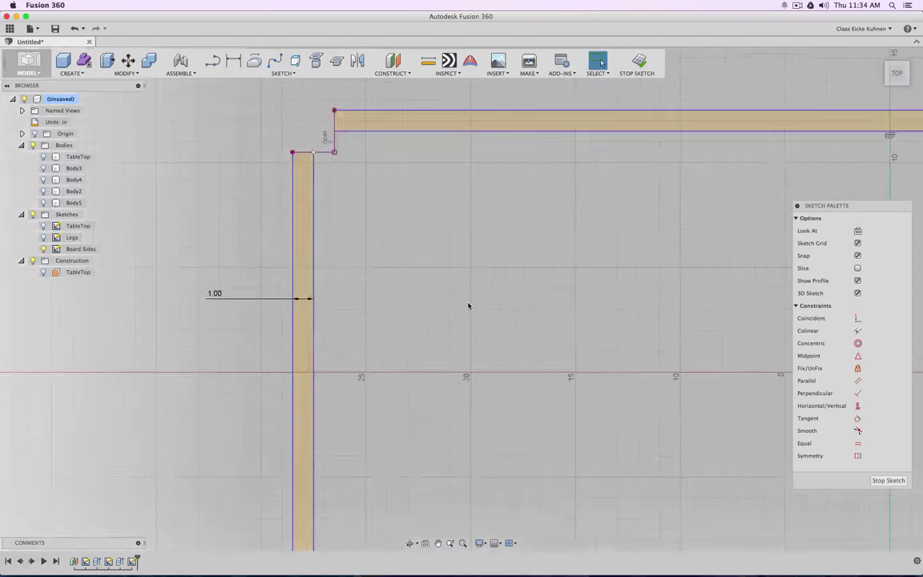
scroll(471, 305, "down", 4)
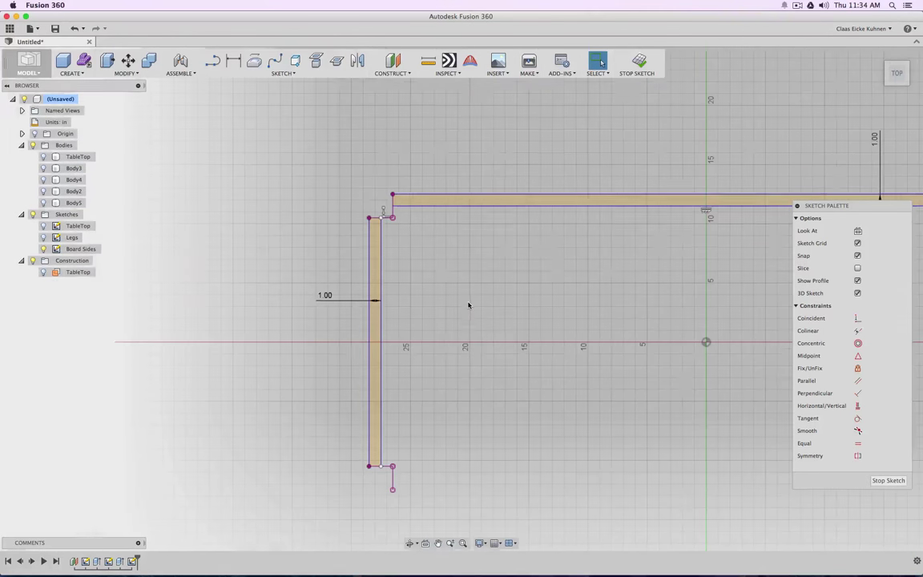
left_click(370, 420)
left_click_drag(371, 453, 370, 457)
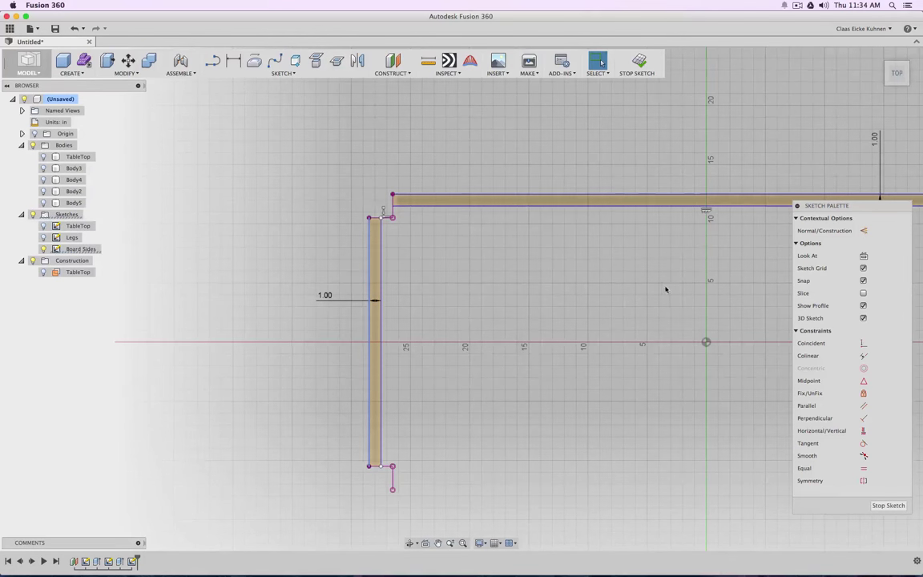
middle_click_drag(666, 289, 408, 308)
left_click(449, 231)
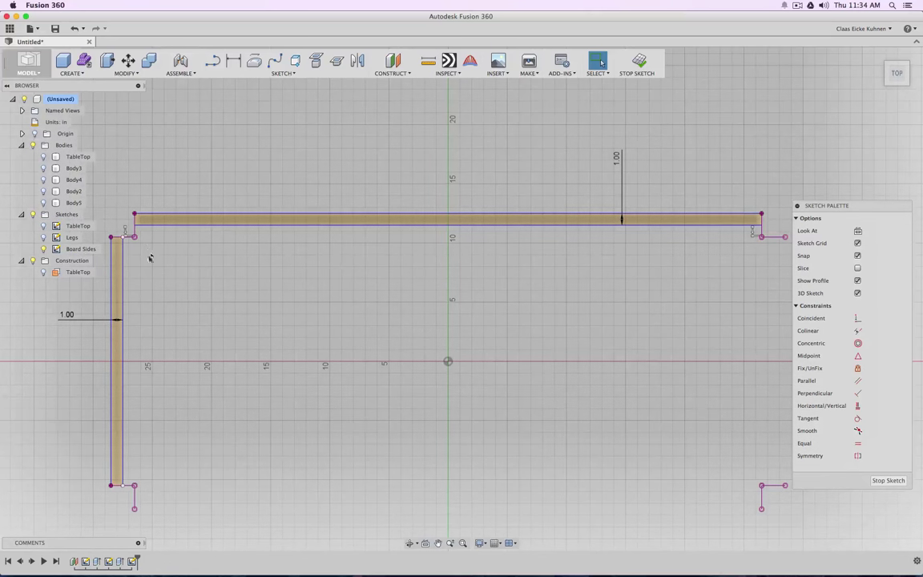
Test the upper board's thickness dimension at 0.5 in and set it back to 1 in.
left_click(135, 225)
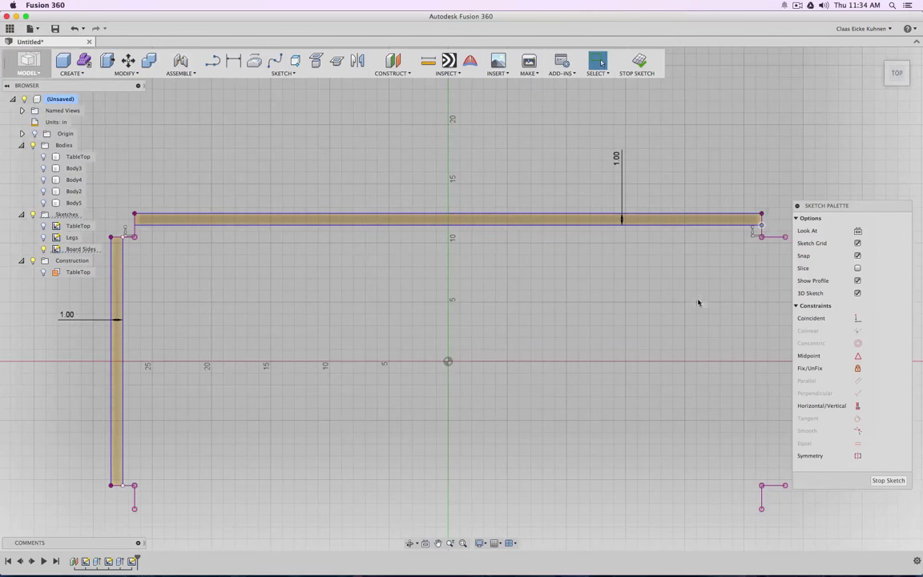
double_click(617, 157)
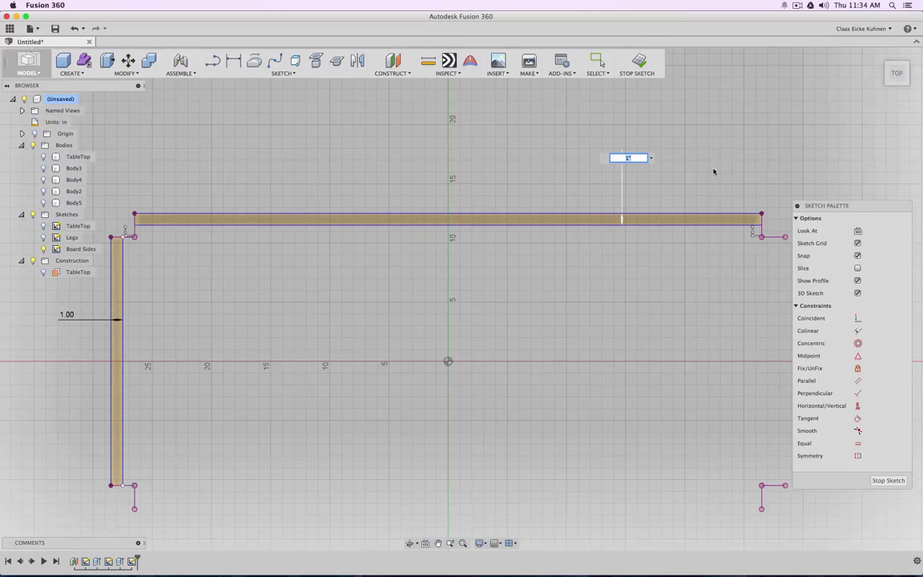
type(".5")
key("Return")
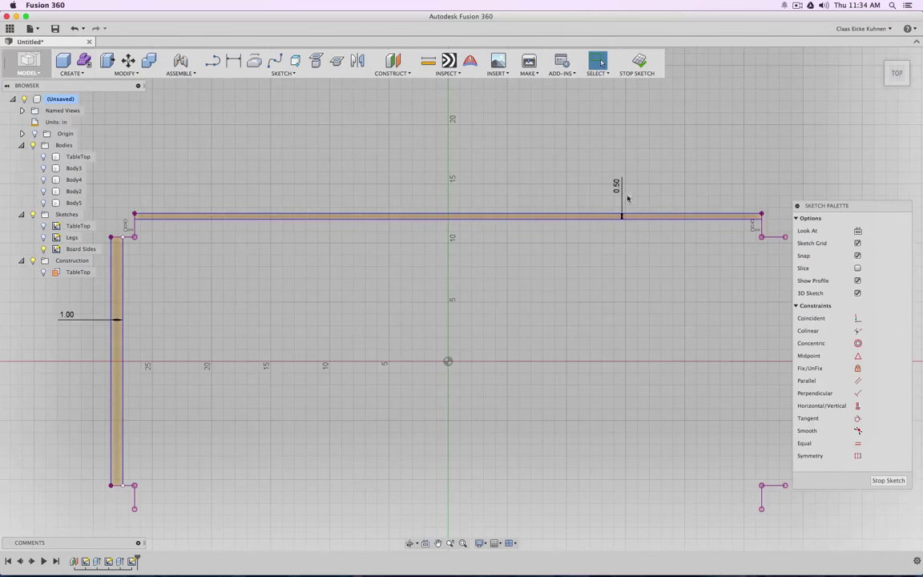
double_click(617, 185)
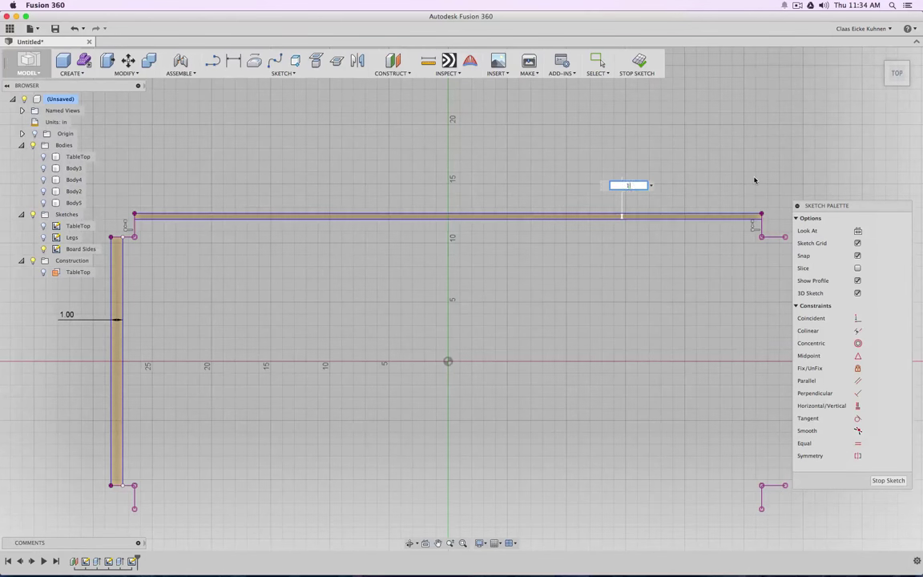
type("1")
key("Return")
Draw a vertical and a horizontal line, each about 5 in long, from the origin and convert both to construction lines.
scroll(486, 354, "down", 3)
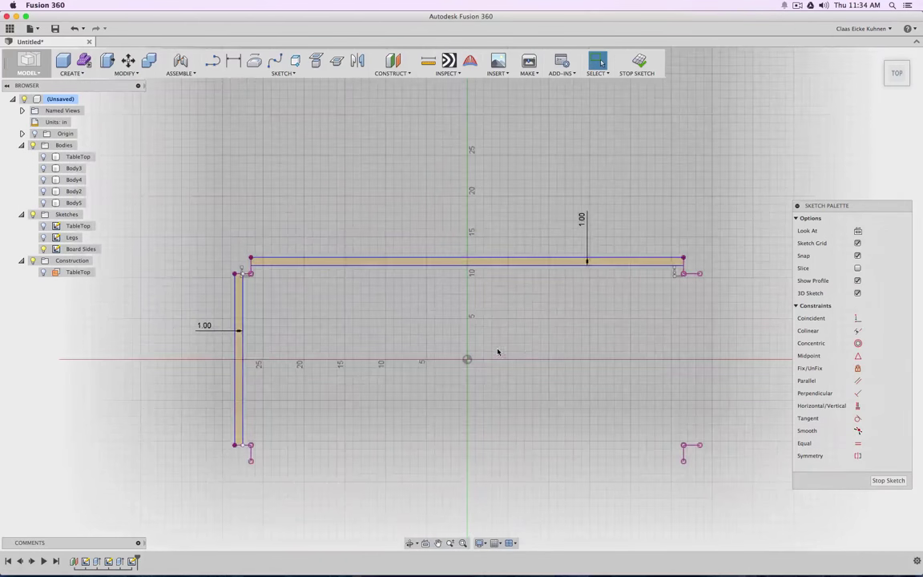
middle_click_drag(527, 347, 483, 329)
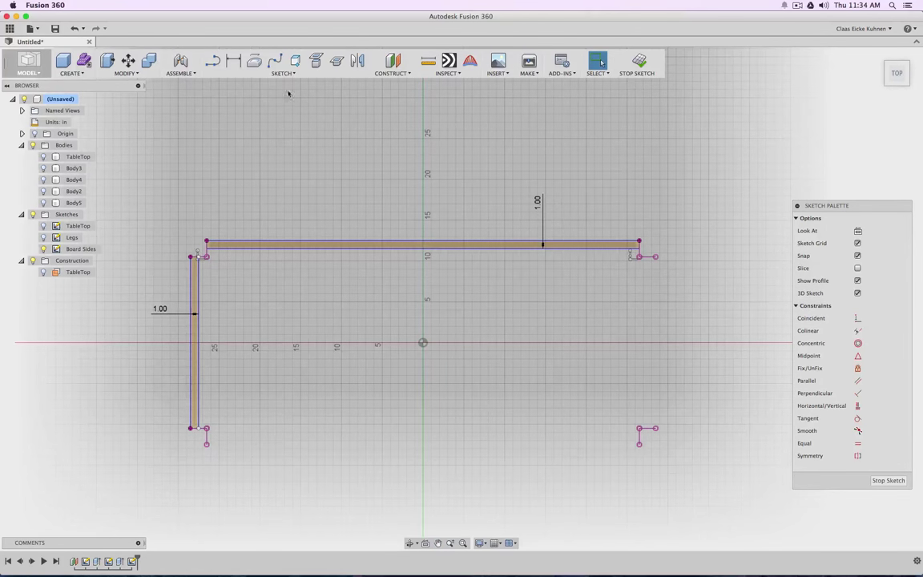
left_click(213, 61)
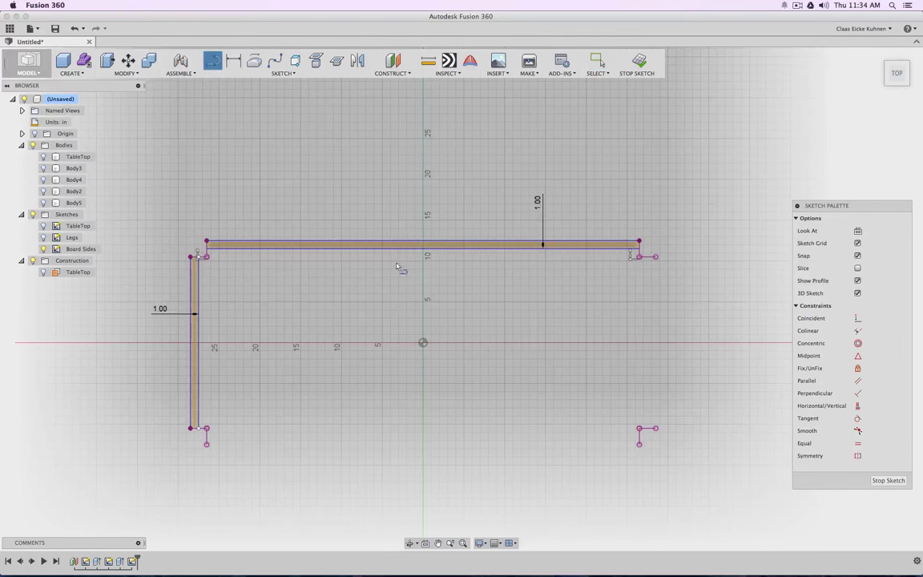
left_click(423, 343)
left_click(423, 302)
left_click(423, 343)
left_click(382, 344)
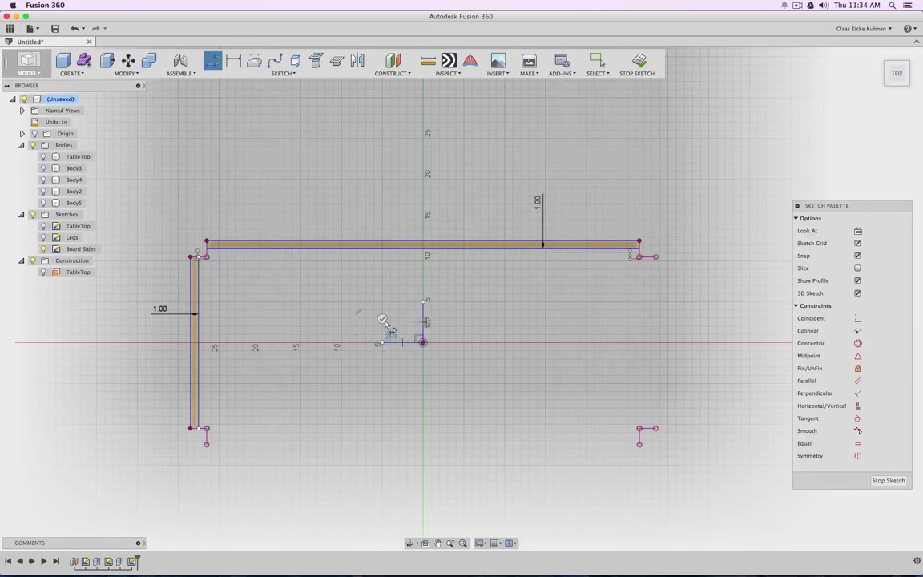
left_click(382, 319)
key("Escape")
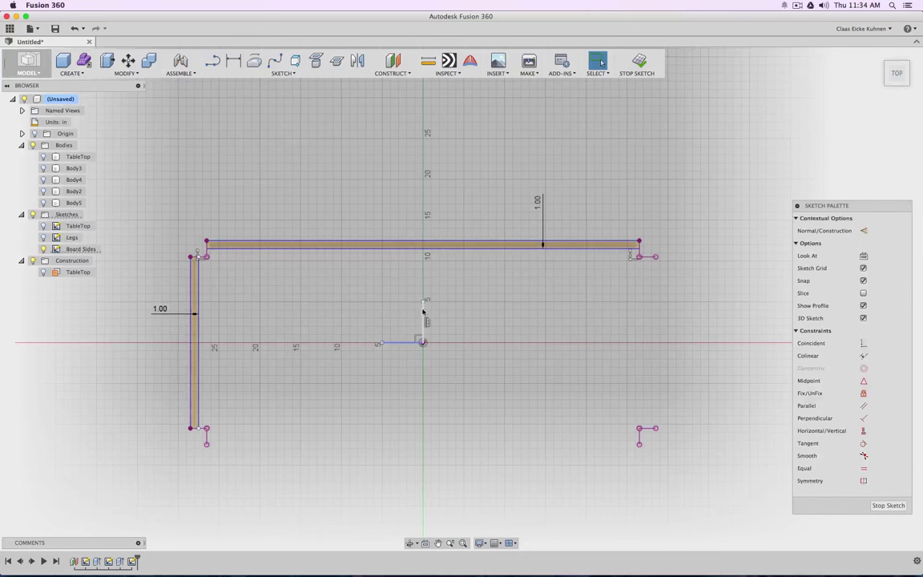
left_click(423, 312)
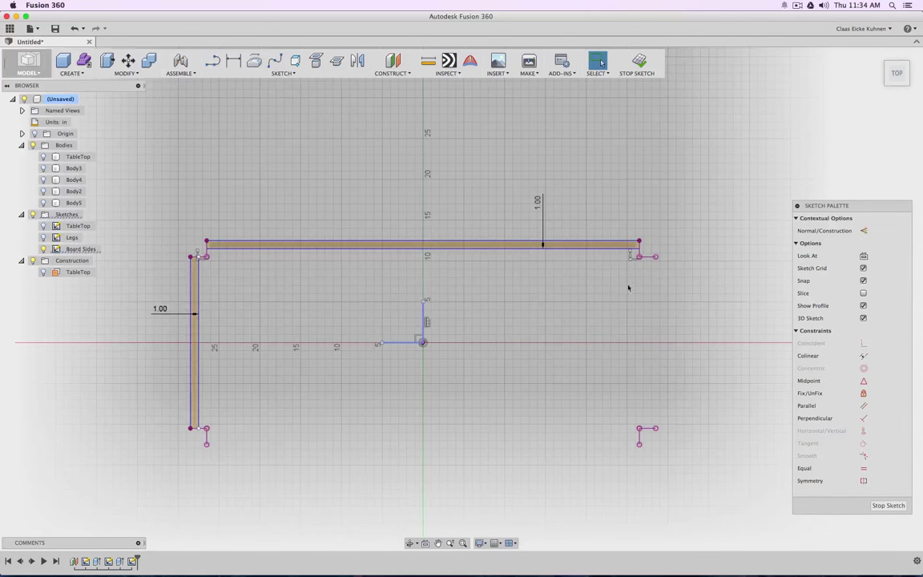
left_click(863, 232)
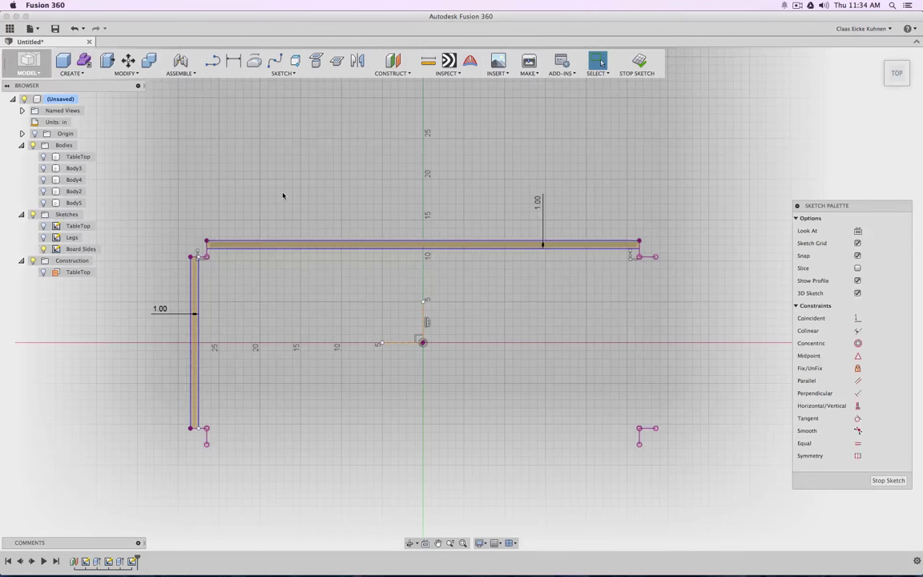
Mirror the left board's two vertical lines about the vertical construction line.
left_click(193, 286)
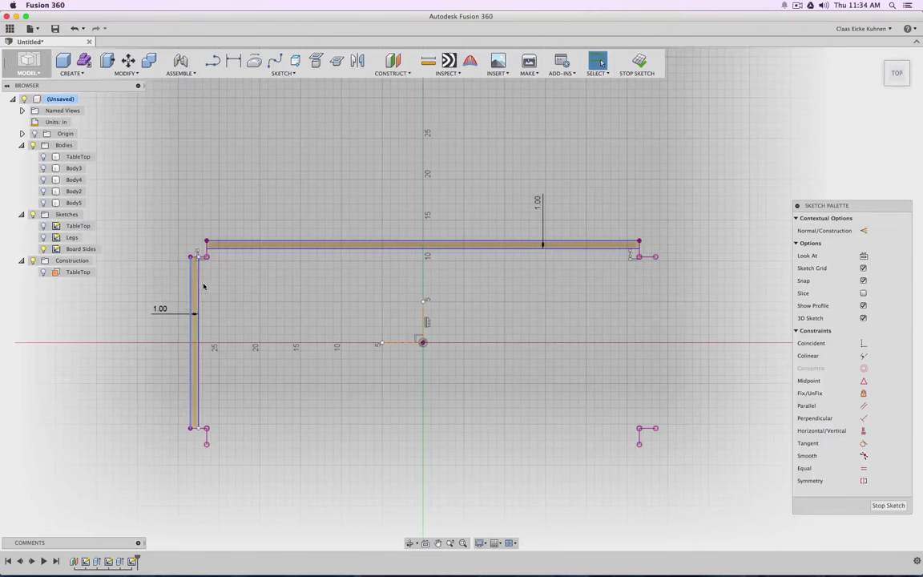
left_click(359, 61)
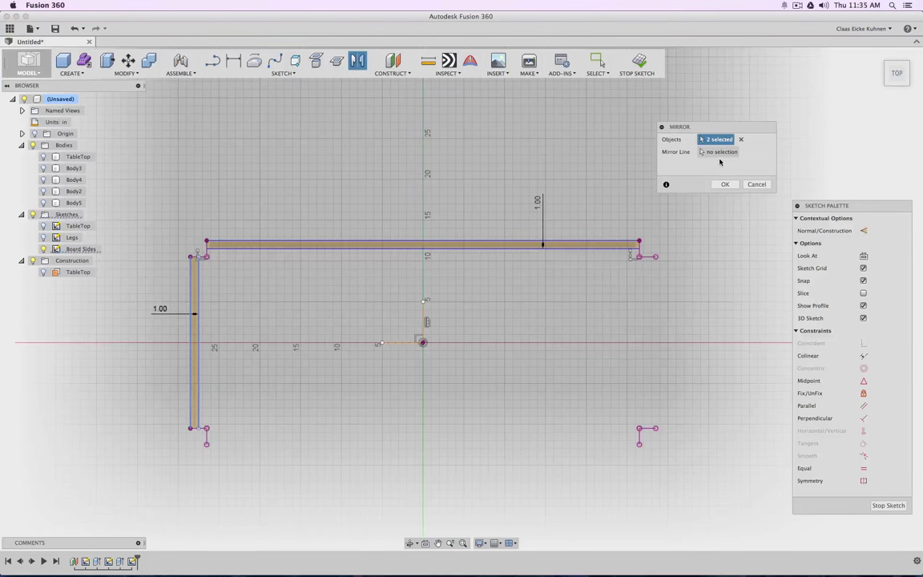
left_click(718, 153)
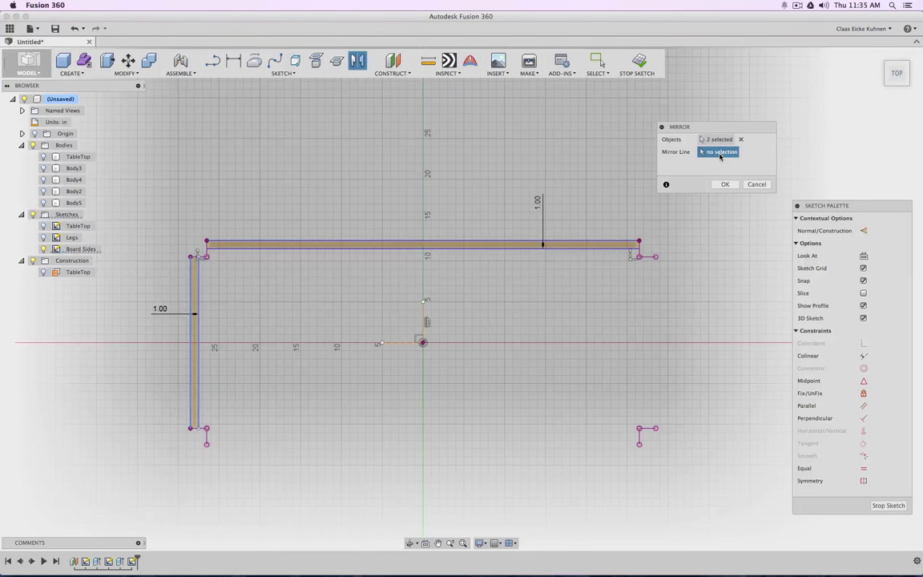
left_click(422, 315)
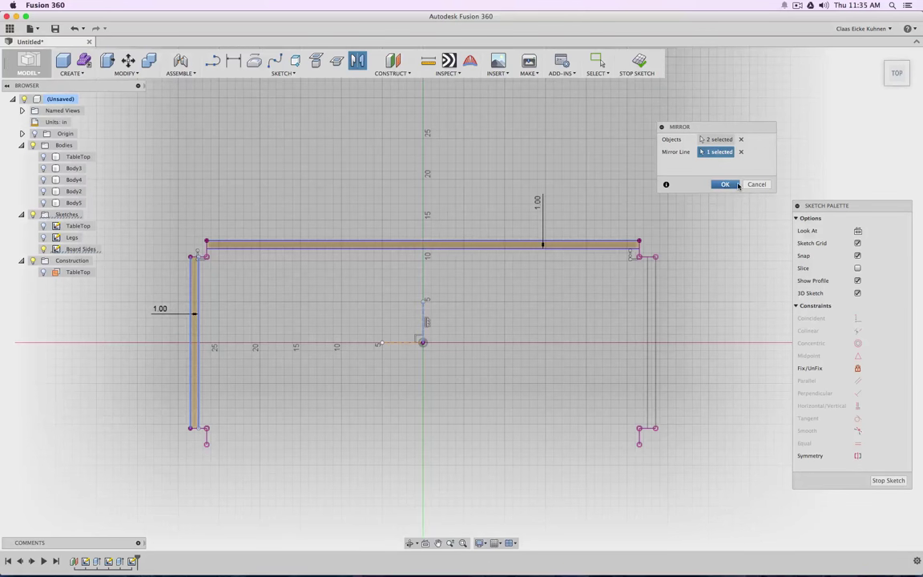
left_click(726, 184)
Mirror the upper board's two horizontal lines about the horizontal construction line.
left_click(359, 62)
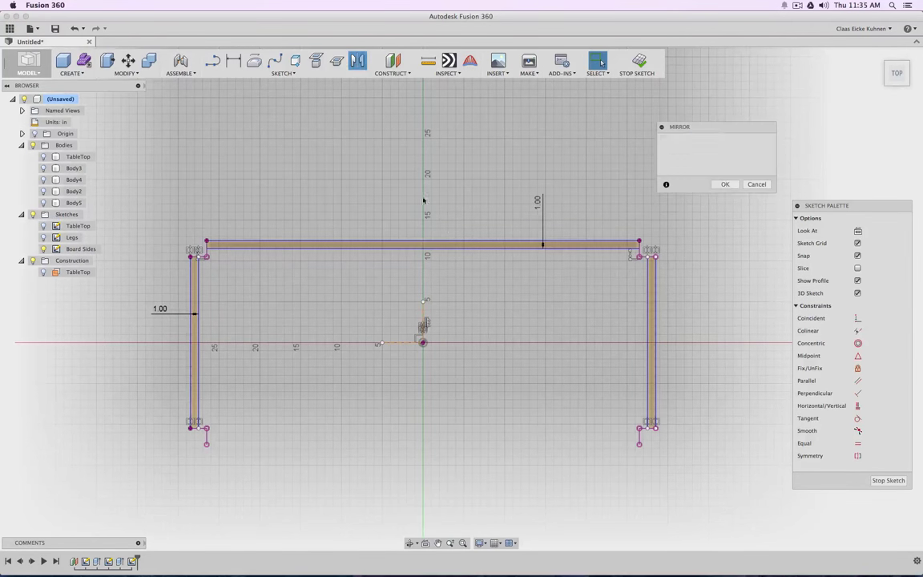
left_click(451, 241)
left_click(453, 248)
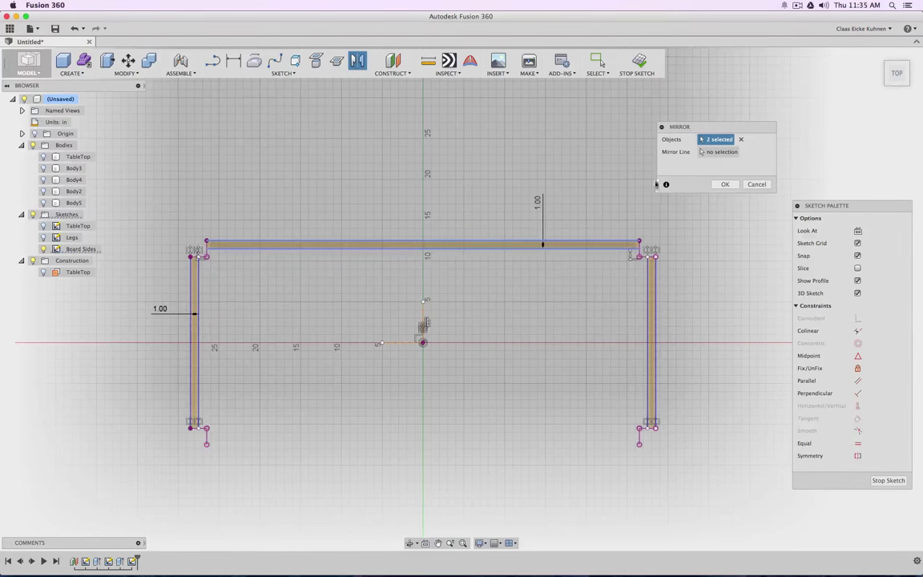
left_click(714, 151)
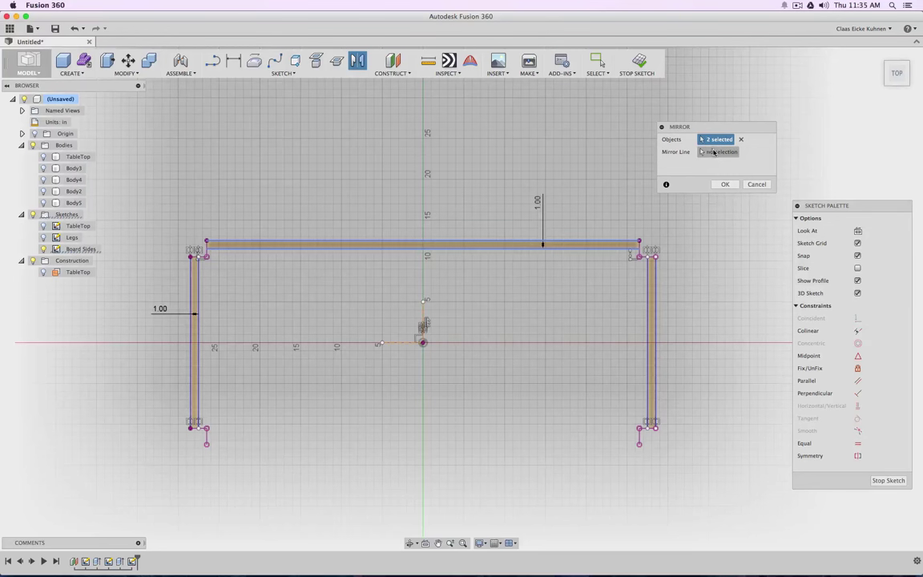
left_click(396, 345)
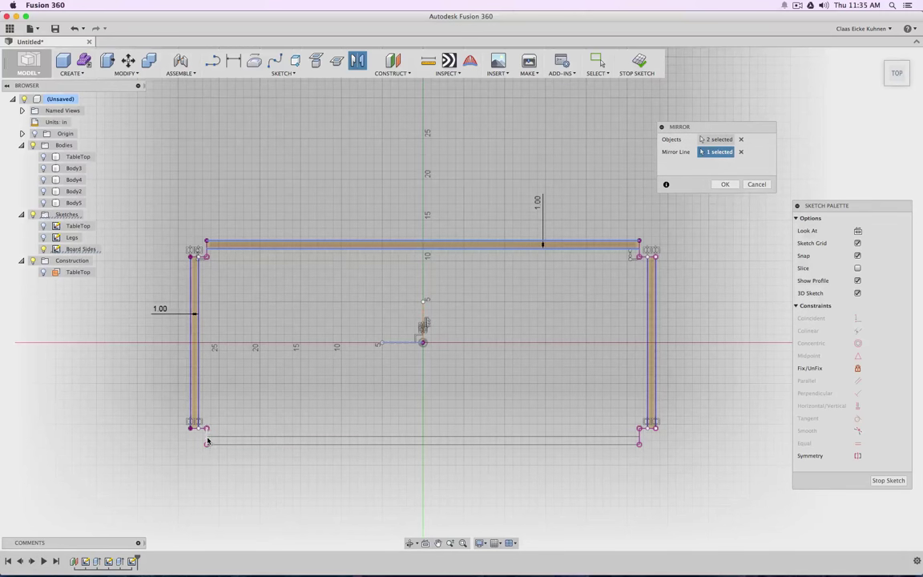
left_click(736, 186)
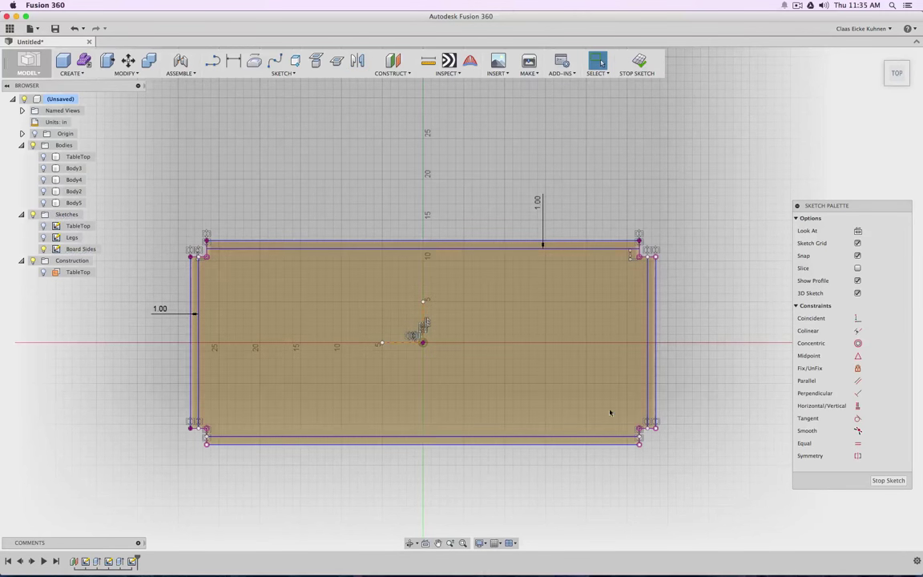
Check the lower-left corner where the mirrored board lines meet the projected leg edges, and finish the sketch.
scroll(188, 440, "up", 6)
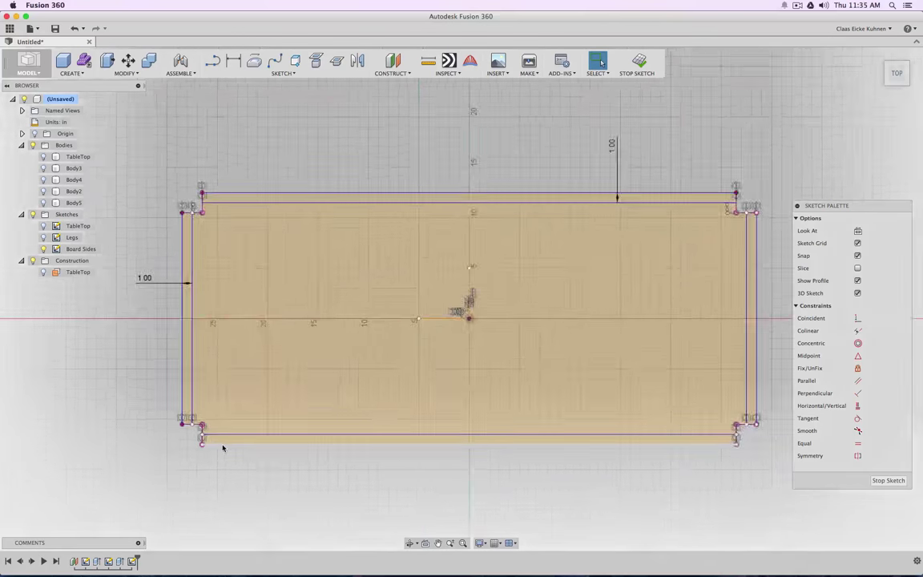
left_click(174, 447)
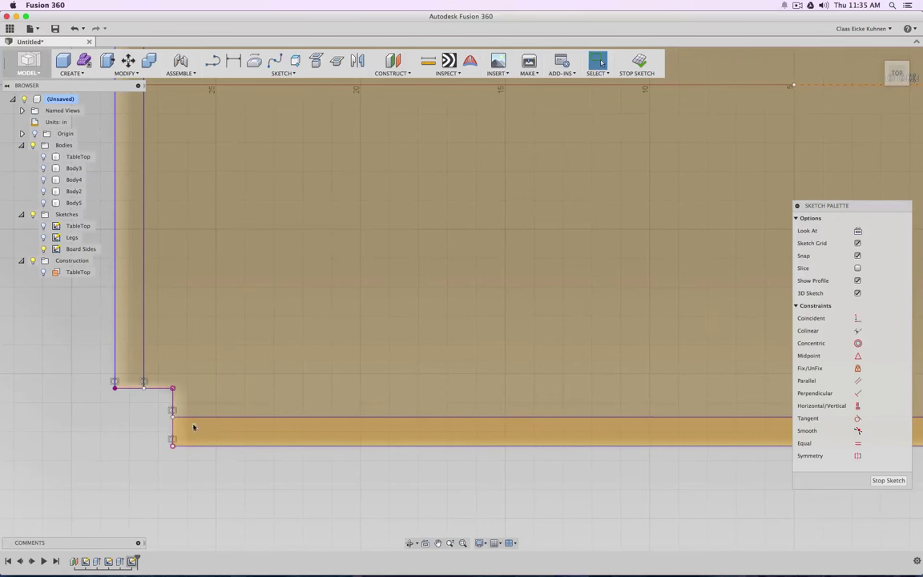
scroll(258, 462, "down", 8)
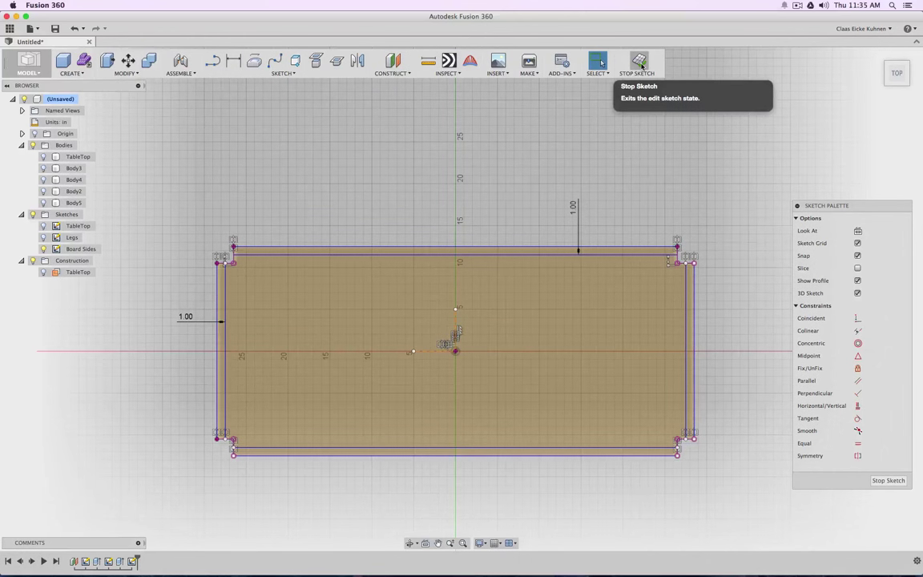
left_click(641, 66)
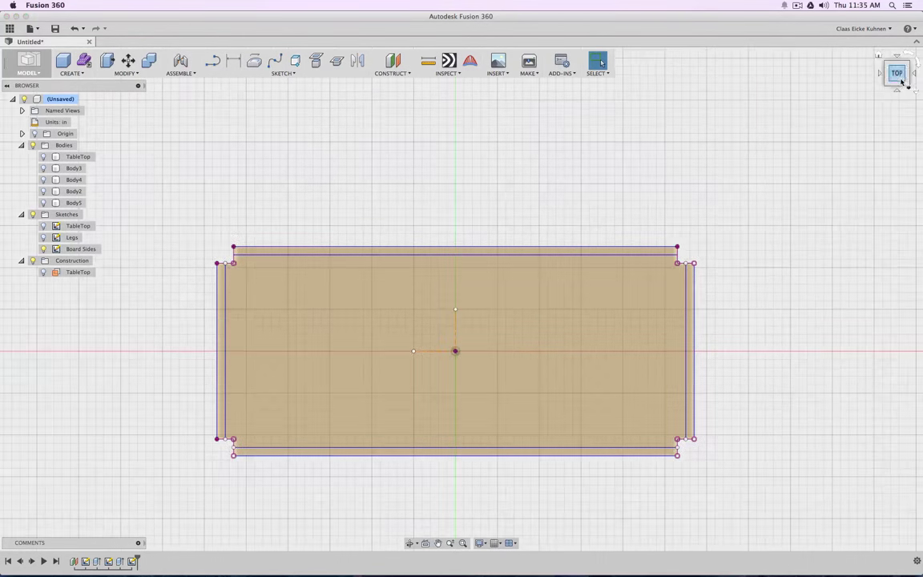
Extrude the four narrow side board profiles by -3 in as new bodies.
left_click_drag(900, 80, 880, 38)
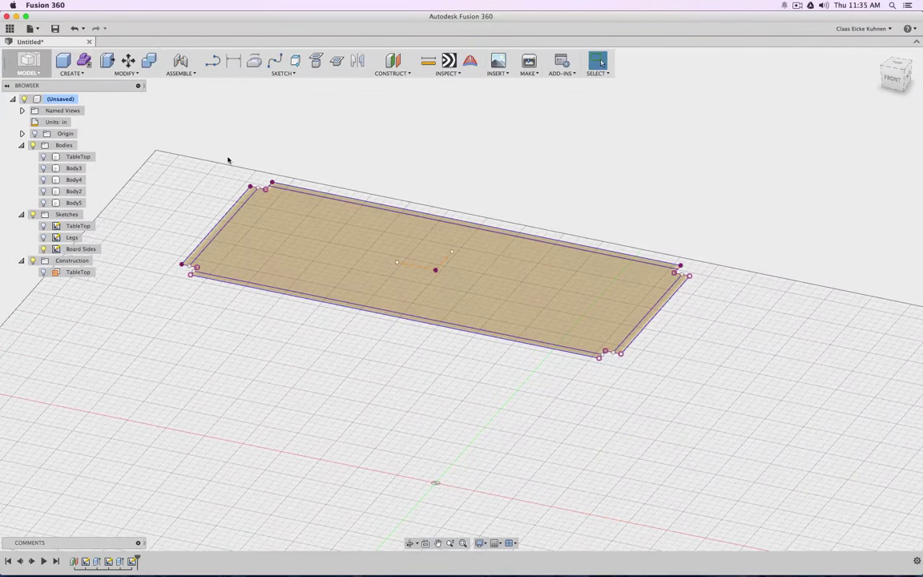
left_click(126, 73)
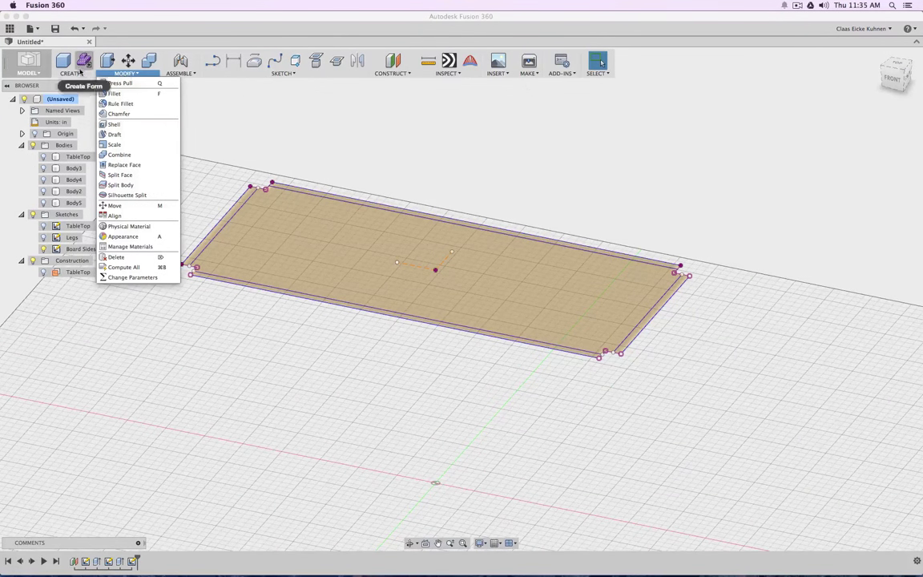
left_click(71, 73)
left_click(72, 143)
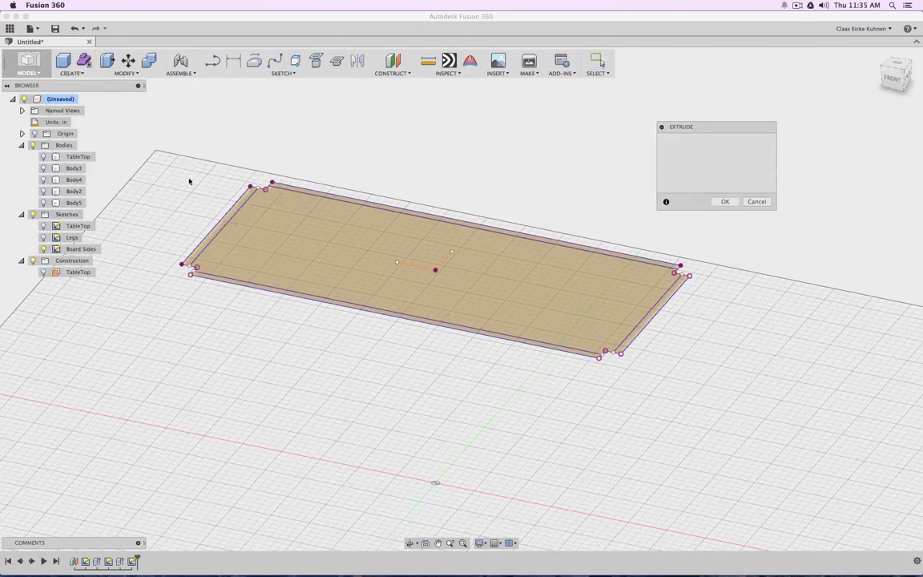
left_click(228, 221)
left_click(323, 294)
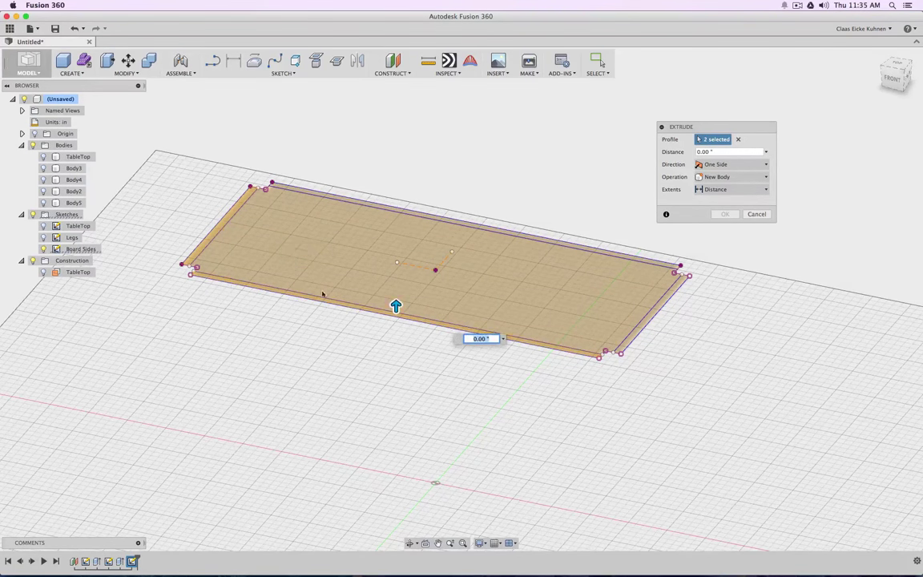
left_click(633, 252)
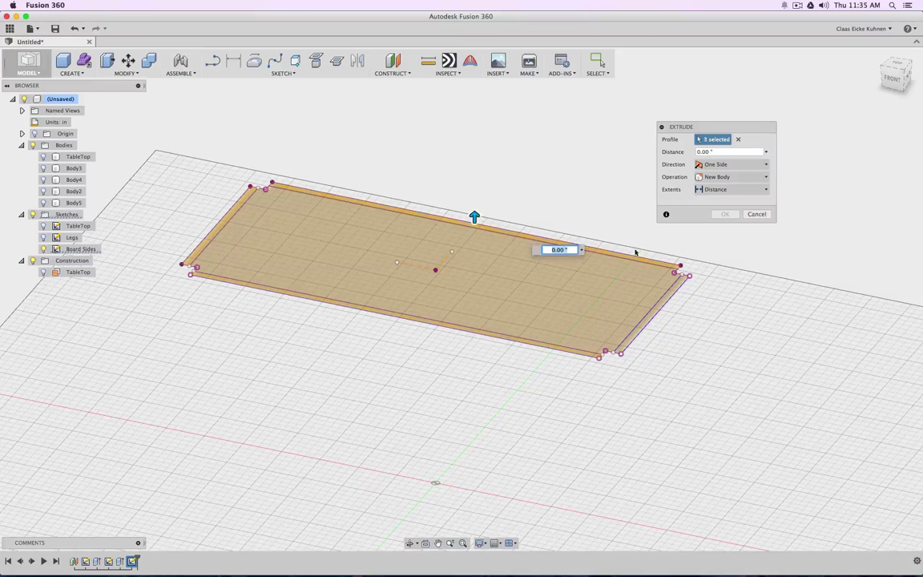
left_click(677, 288)
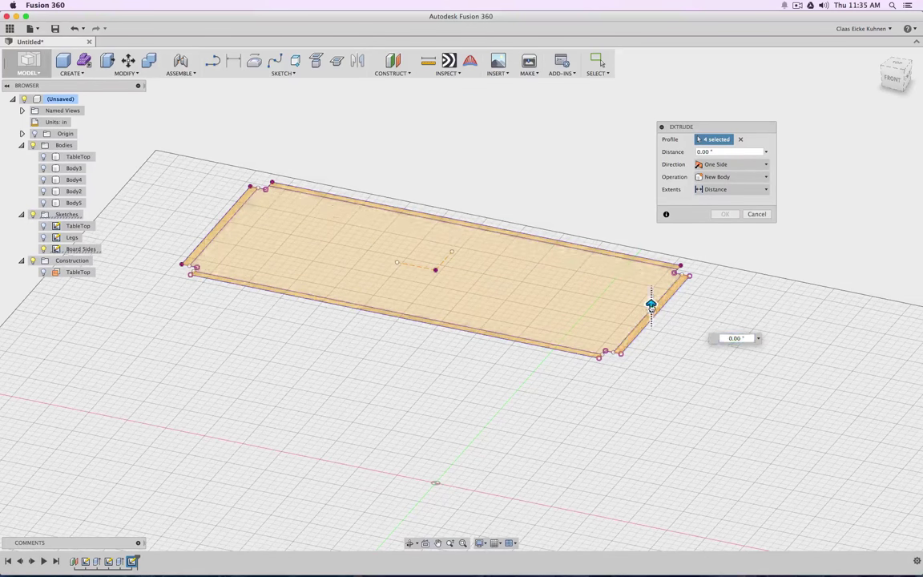
left_click_drag(651, 306, 652, 343)
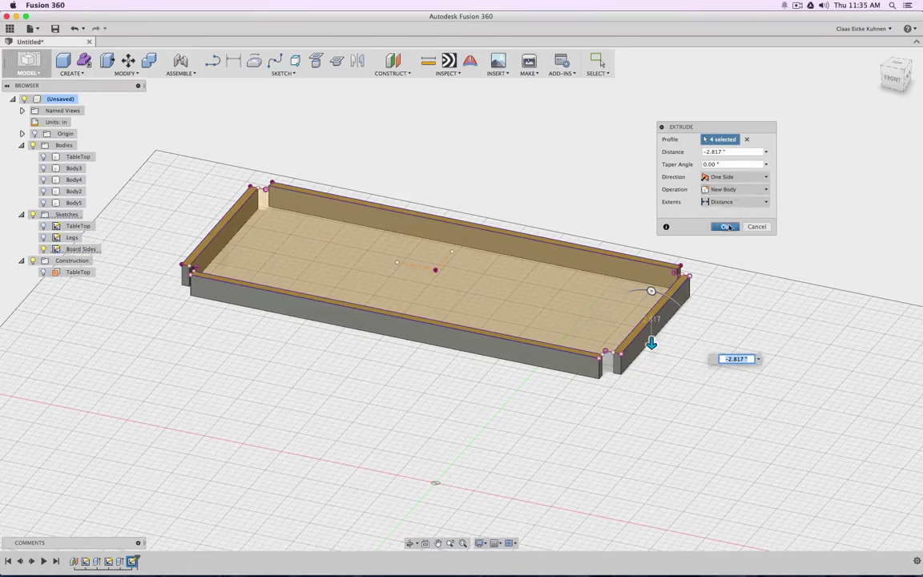
type("-3")
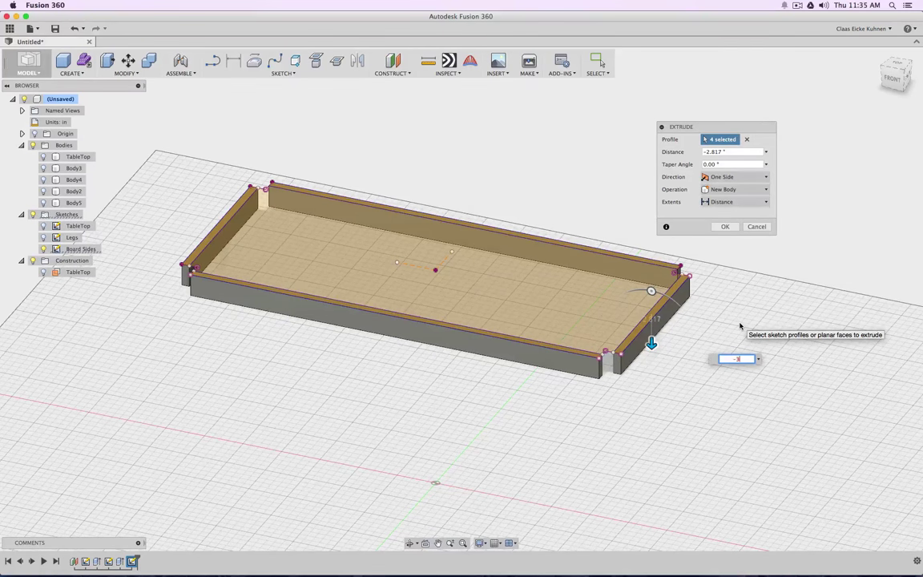
type("\"")
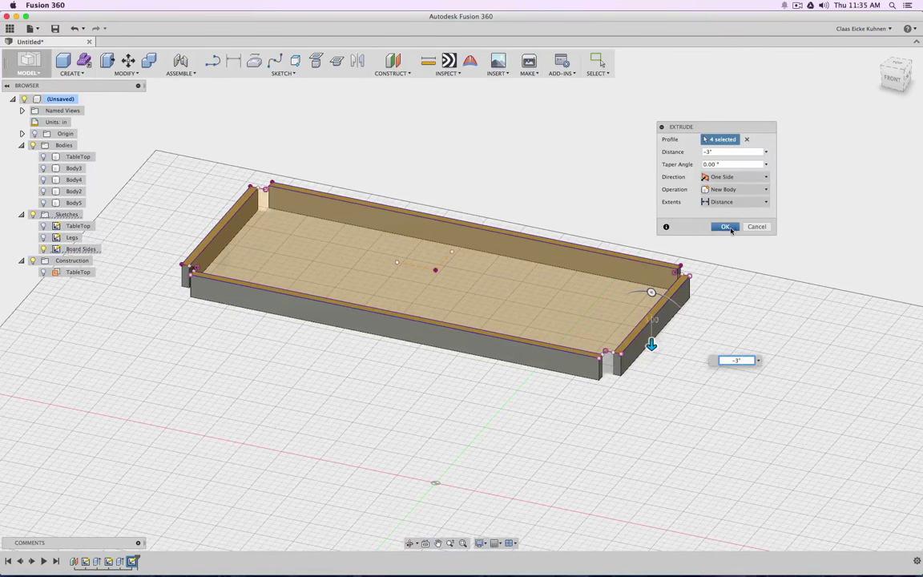
left_click(730, 229)
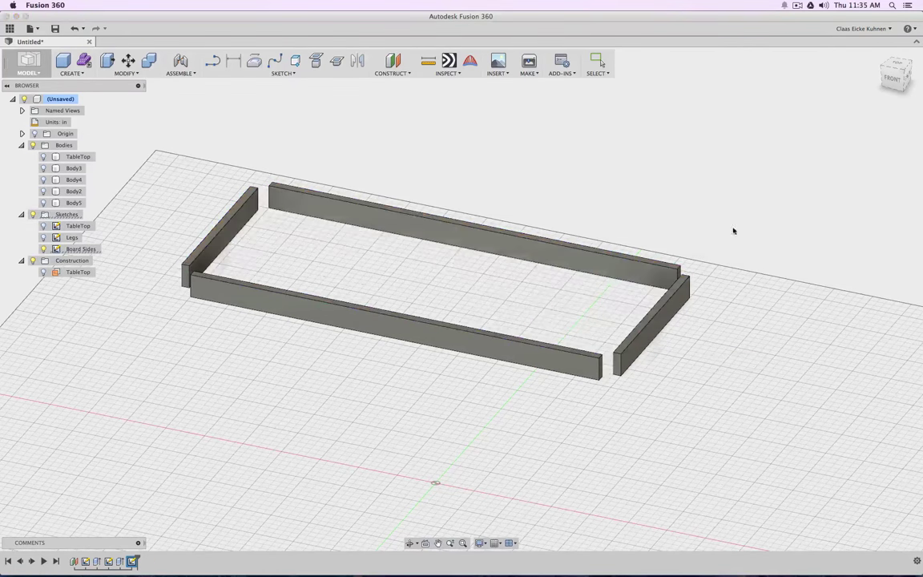
Show the four leg bodies Body5, Body2, Body4 and Body3 together with the side boards.
left_click(44, 202)
left_click(44, 192)
left_click(44, 179)
left_click(45, 169)
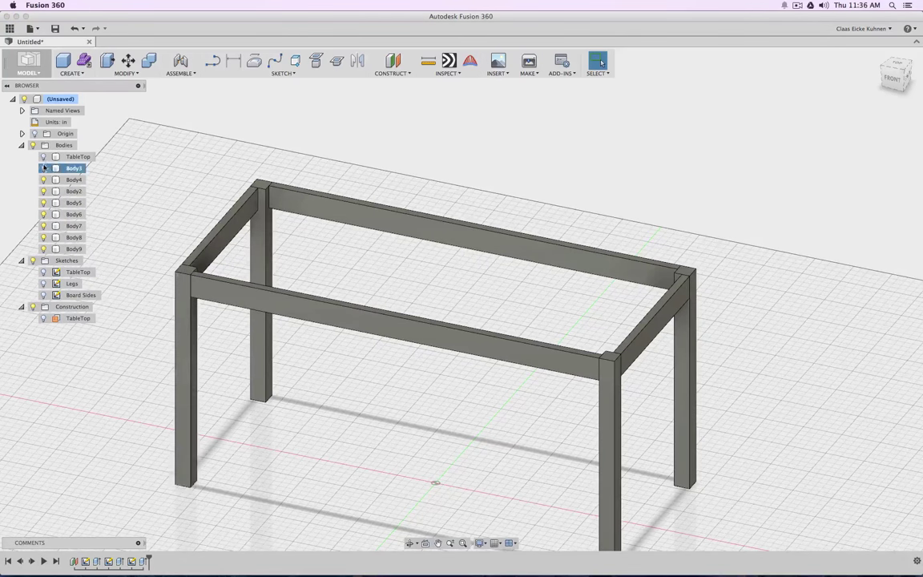
Show the TableTop body and inspect the complete table from below and from the sides.
left_click(44, 156)
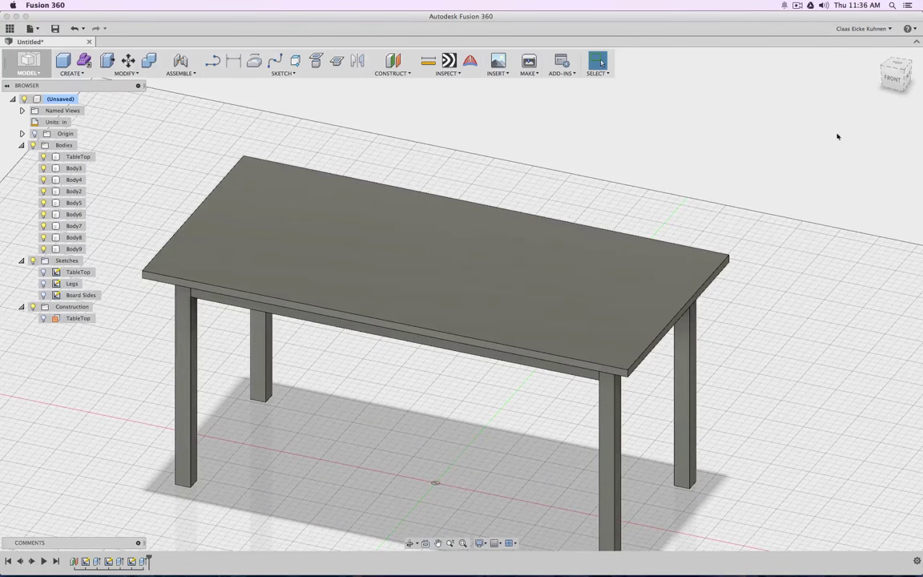
mouse_move(896, 85)
left_mouse_down()
mouse_move(873, 77)
mouse_move(825, 31)
left_mouse_up()
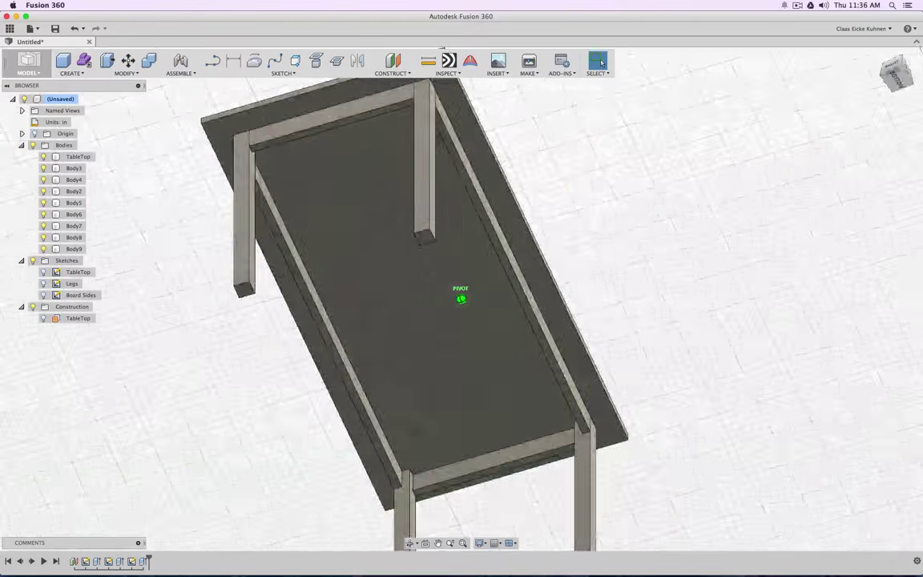
middle_click_drag(481, 200, 479, 293, "shift")
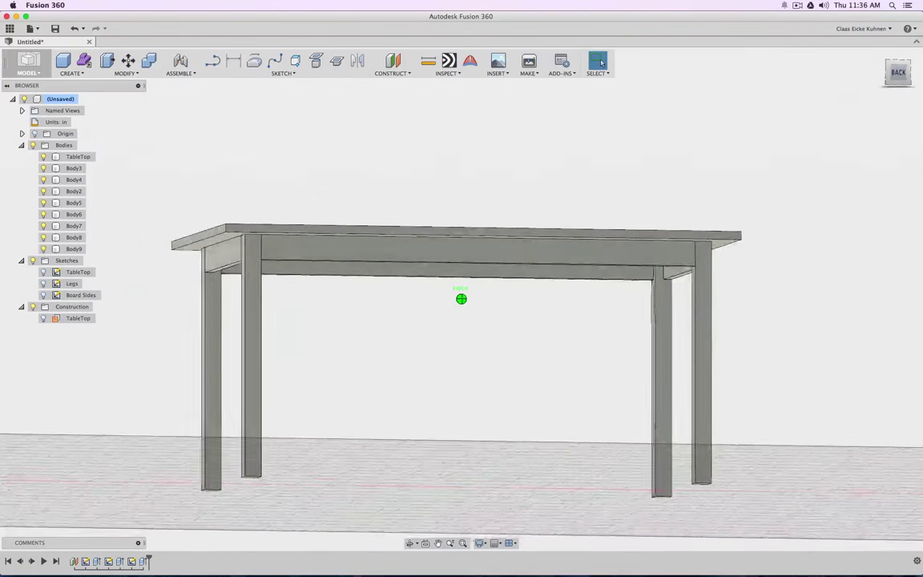
left_click_drag(920, 74, 897, 90)
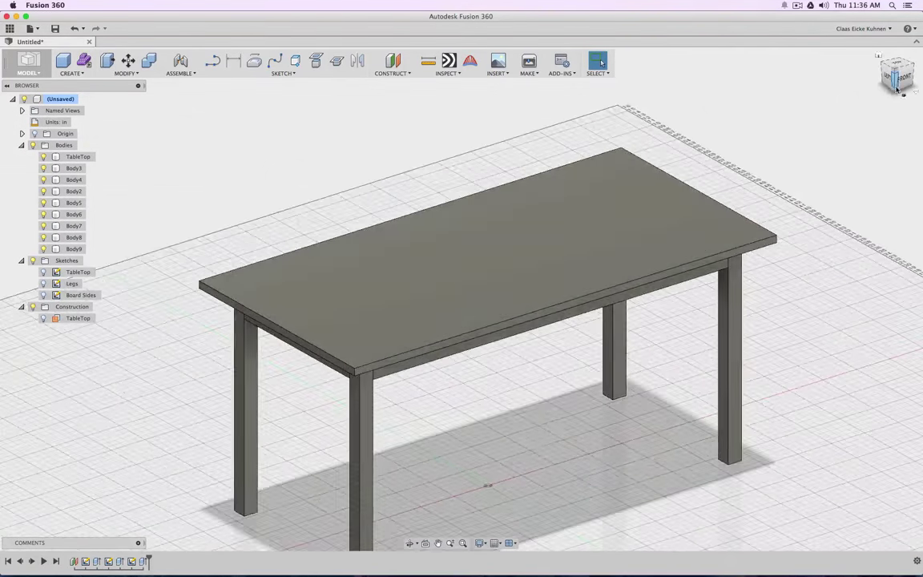
middle_click_drag(840, 262, 812, 195)
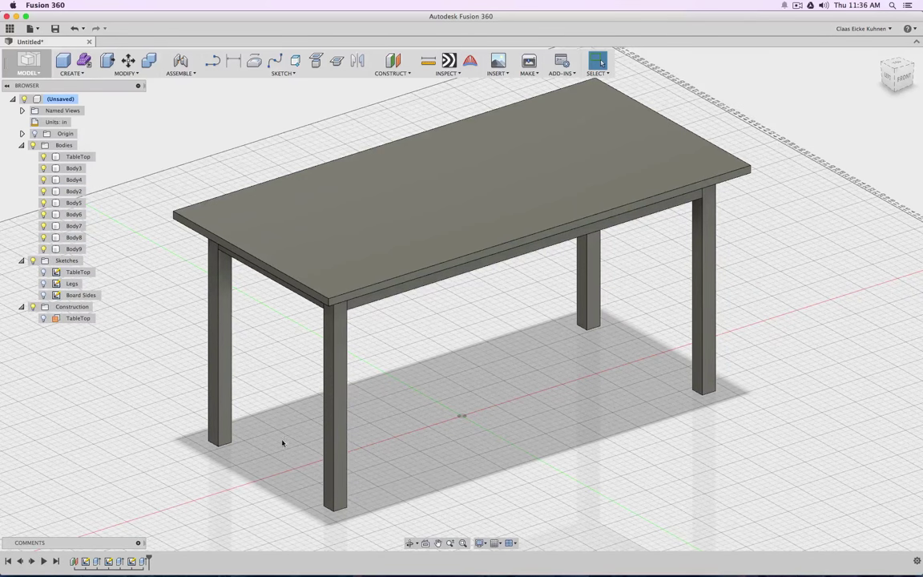
Roll the timeline back to just after the tabletop extrusion and fillet all tabletop edges with a 0.1 in radius.
left_click_drag(149, 561, 103, 561)
middle_click_drag(207, 377, 250, 423)
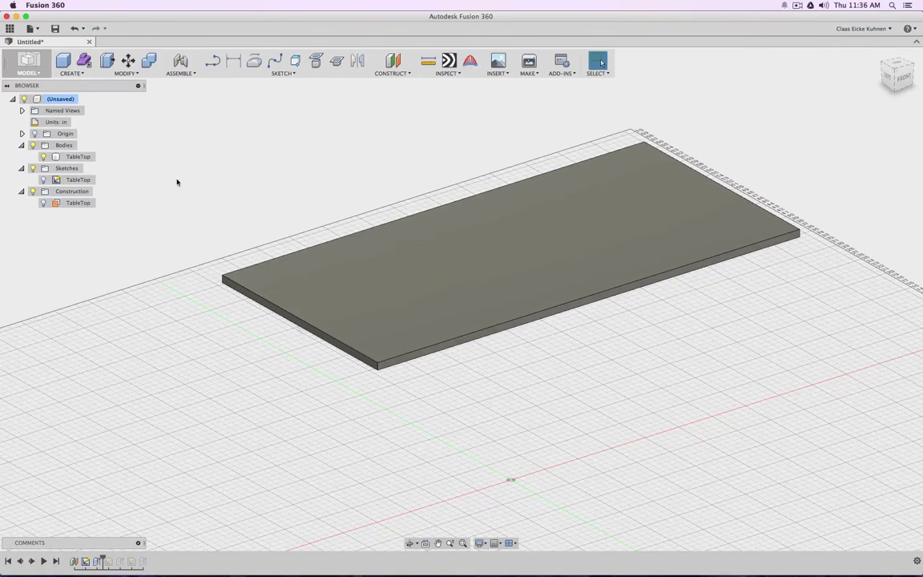
left_click(125, 72)
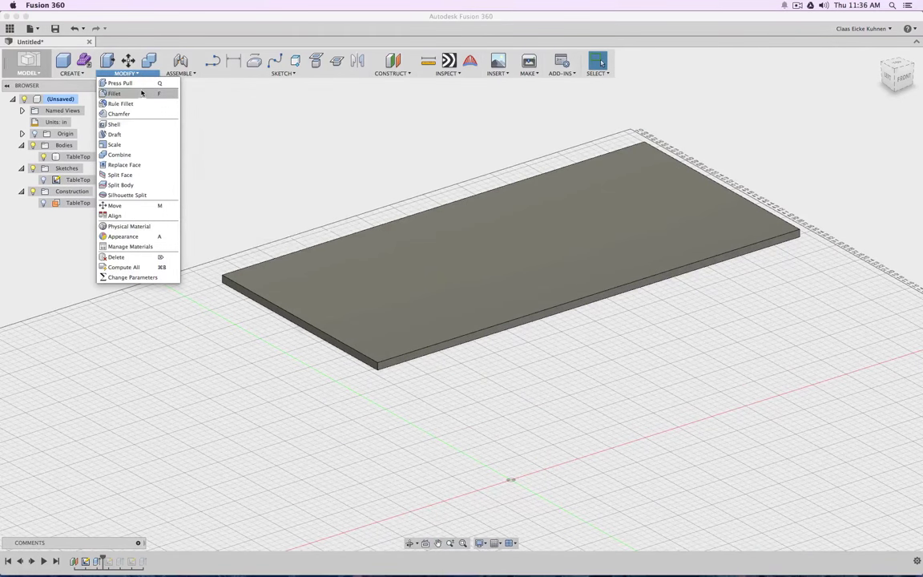
left_click(142, 95)
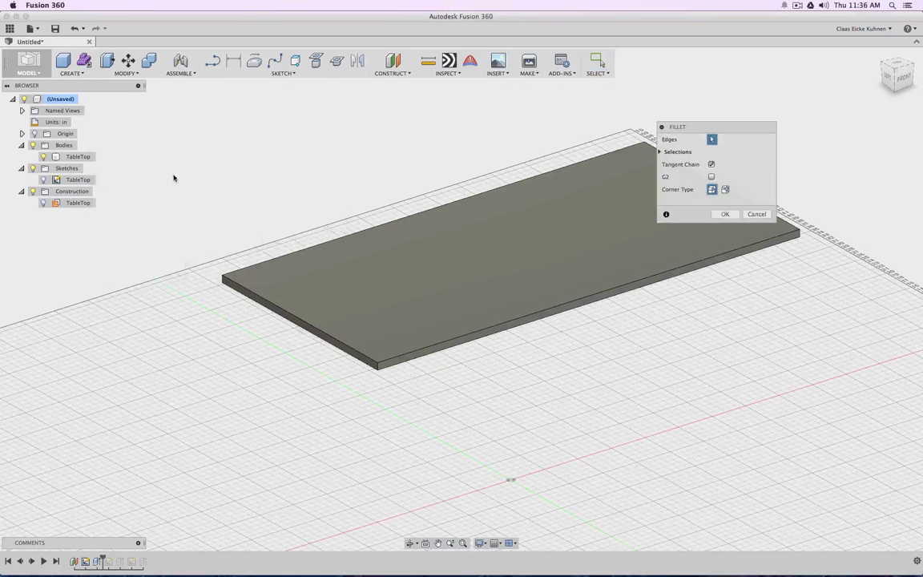
scroll(174, 178, "down", 5)
scroll(165, 155, "up", 2)
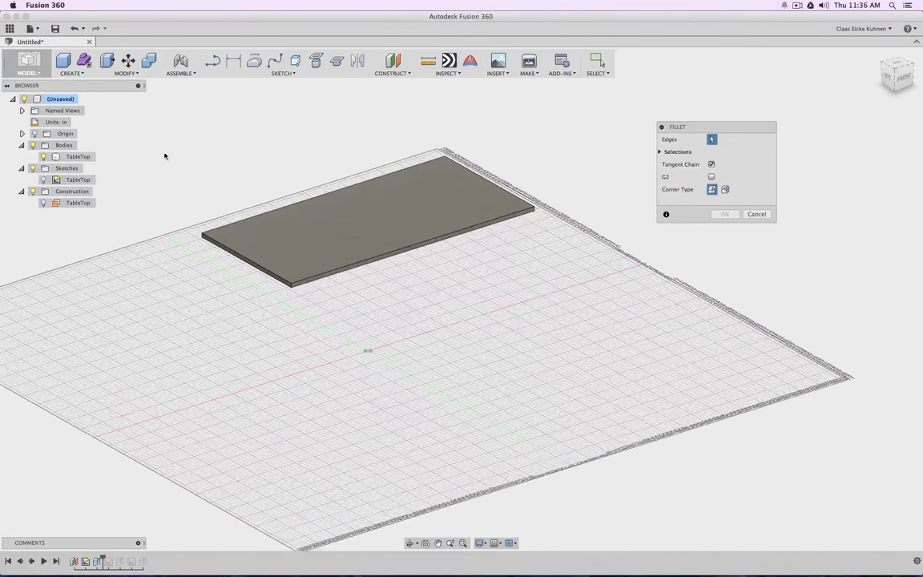
left_click_drag(156, 101, 591, 350)
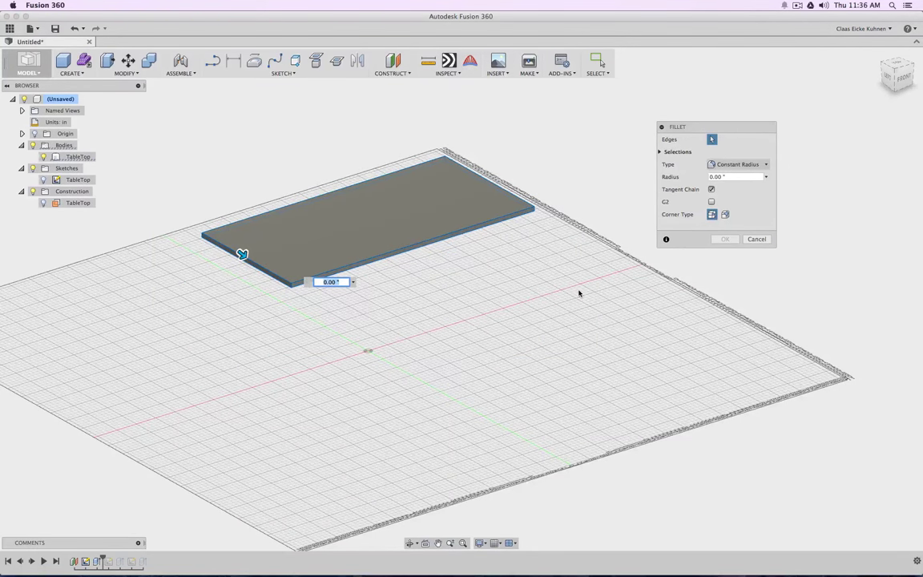
key("BackSpace")
type(".1\"")
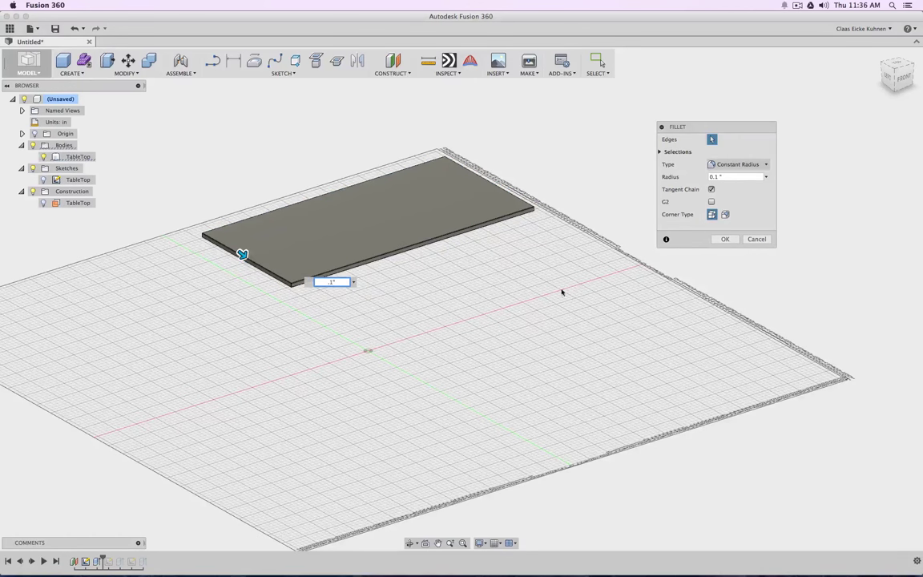
scroll(325, 276, "up", 6)
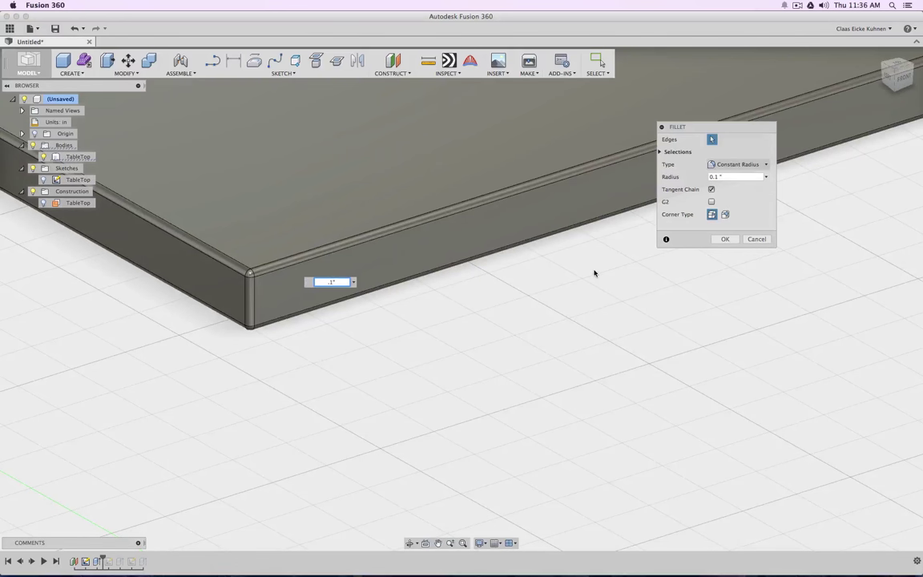
left_click(725, 238)
scroll(433, 337, "down", 5)
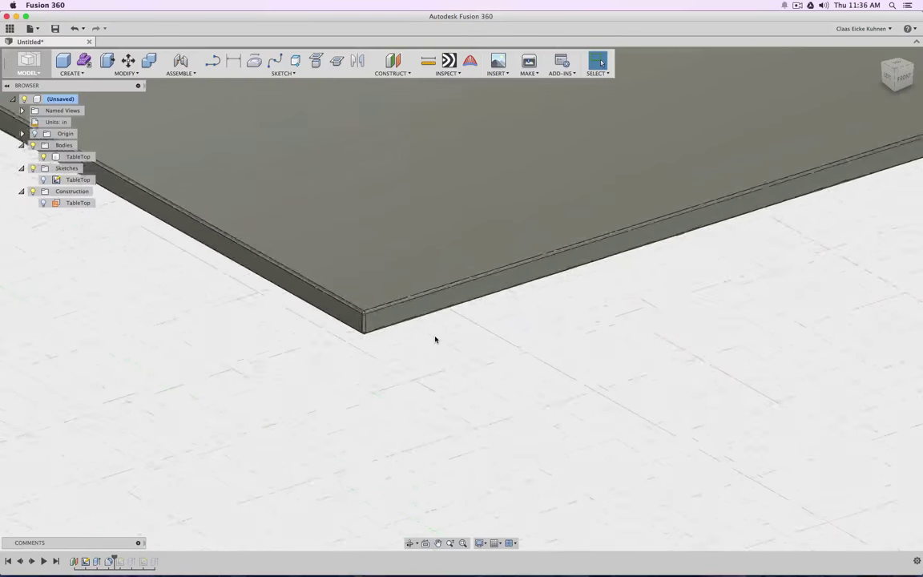
scroll(435, 340, "down", 5)
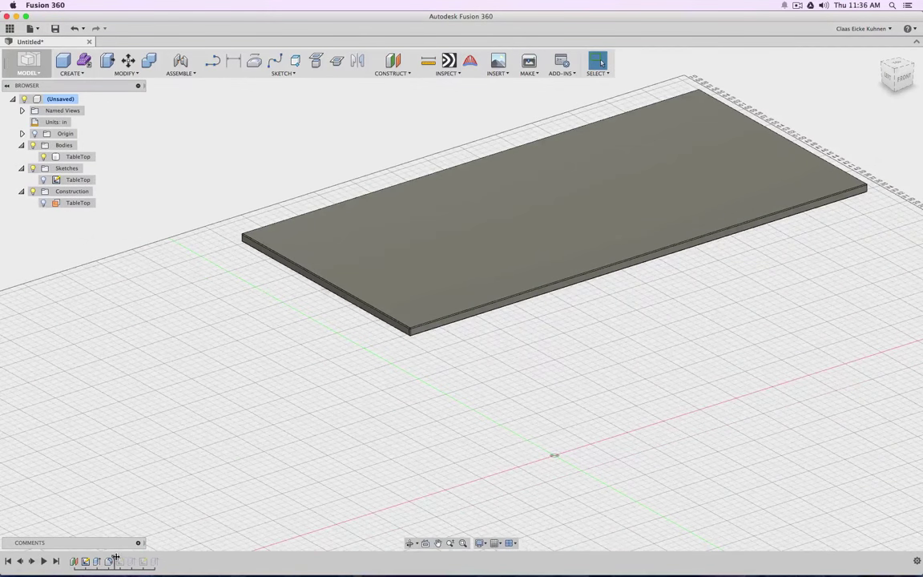
Roll the timeline forward to just after the leg extrusion and hide the TableTop body.
left_click_drag(115, 557, 137, 560)
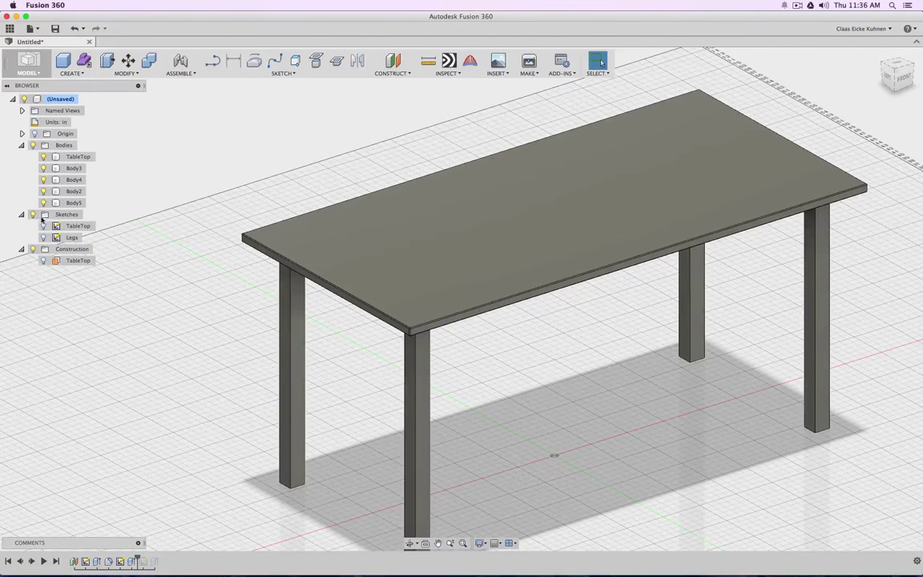
left_click(44, 158)
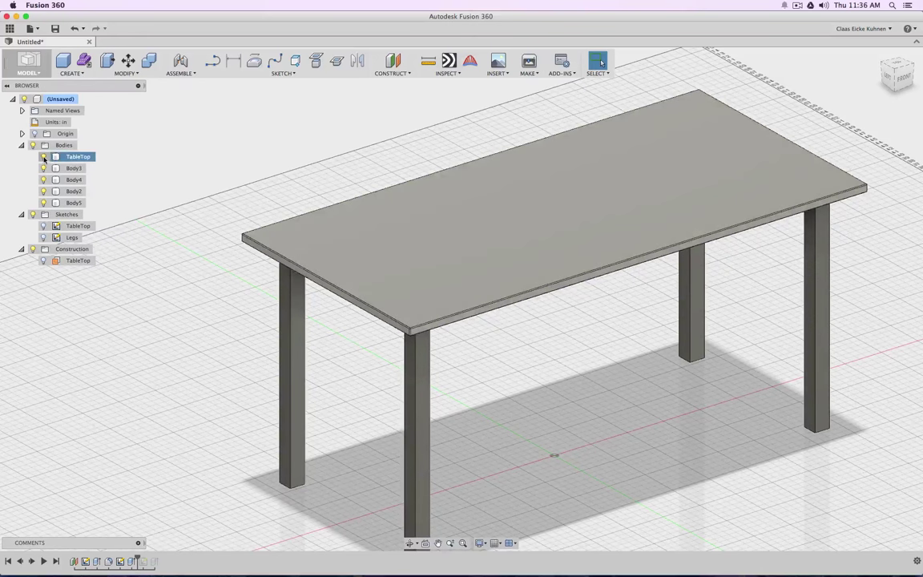
left_click(44, 157)
scroll(181, 317, "down", 4)
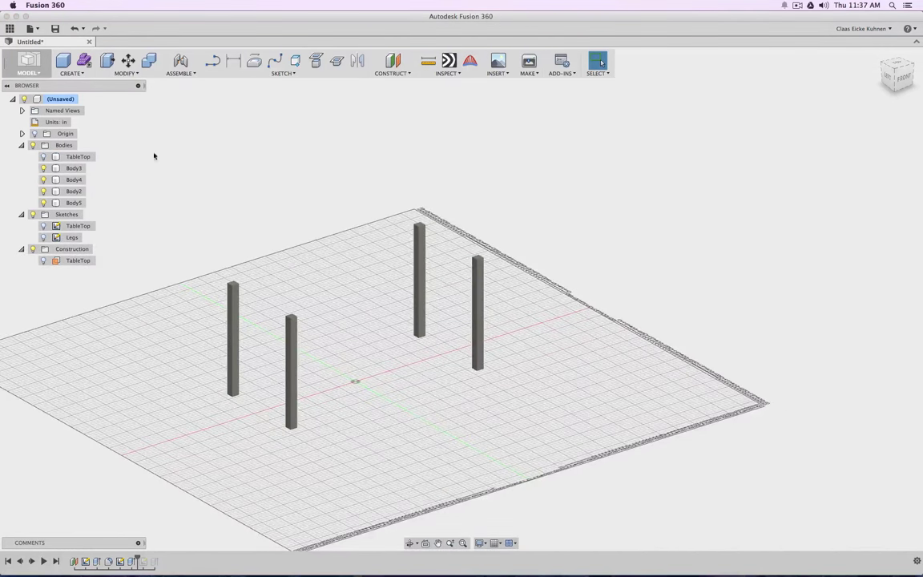
left_click(126, 73)
left_click(120, 93)
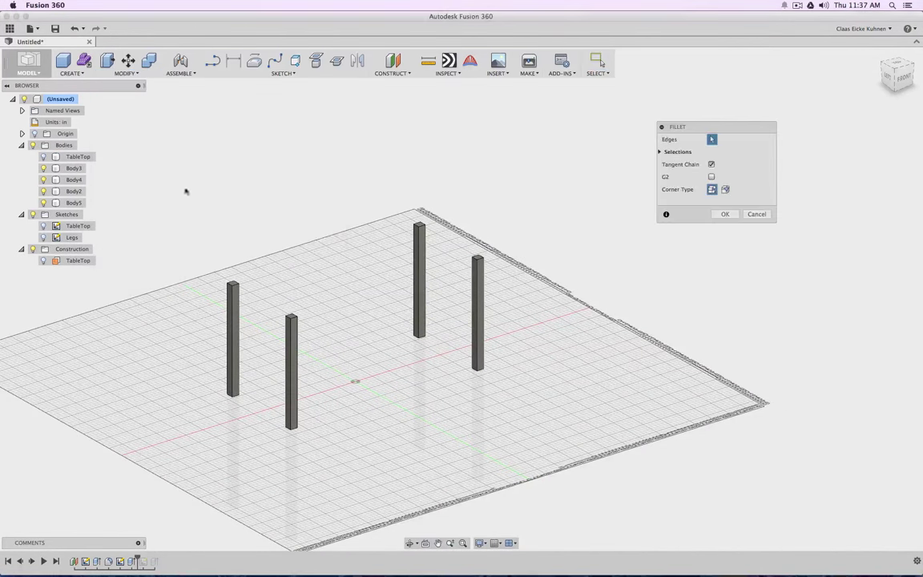
left_click_drag(165, 151, 590, 487)
left_click_drag(621, 423, 617, 423)
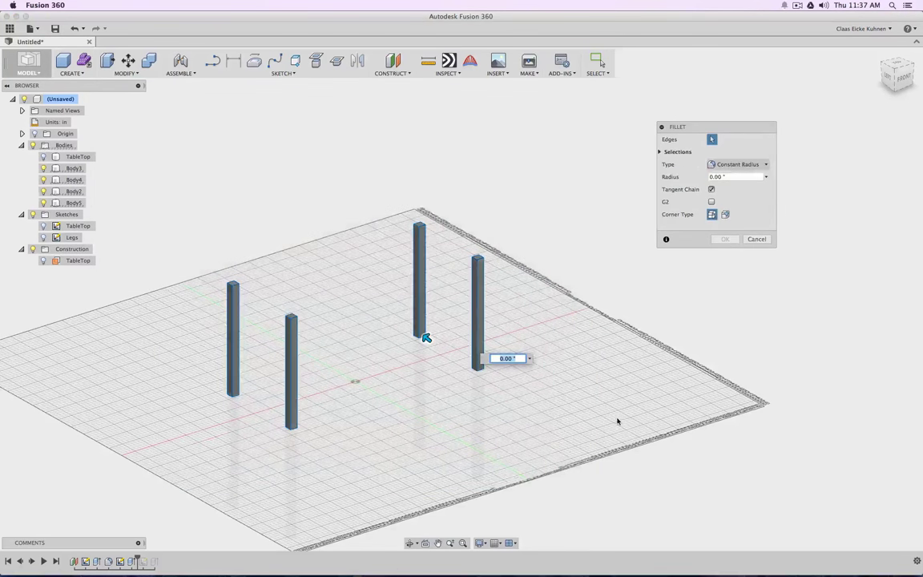
key("BackSpace")
type(".1")
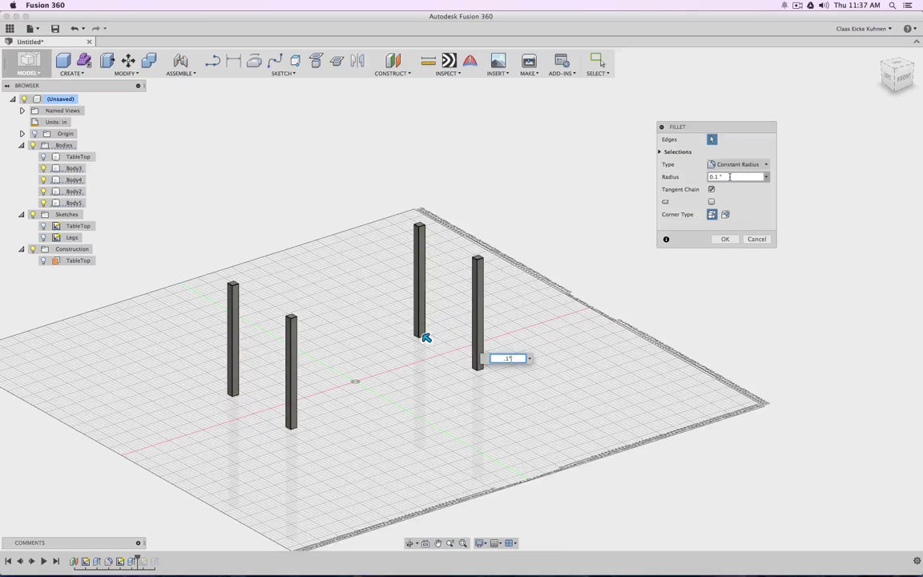
left_click(724, 241)
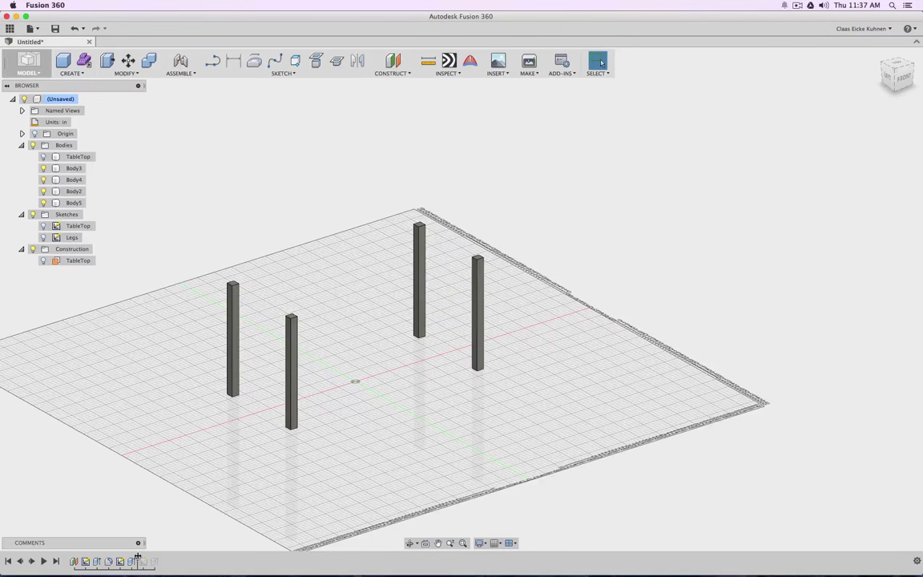
Roll the timeline forward to its end and fillet all edges of the four legs and four side boards with a 0.1 in radius.
left_click_drag(139, 559, 161, 557)
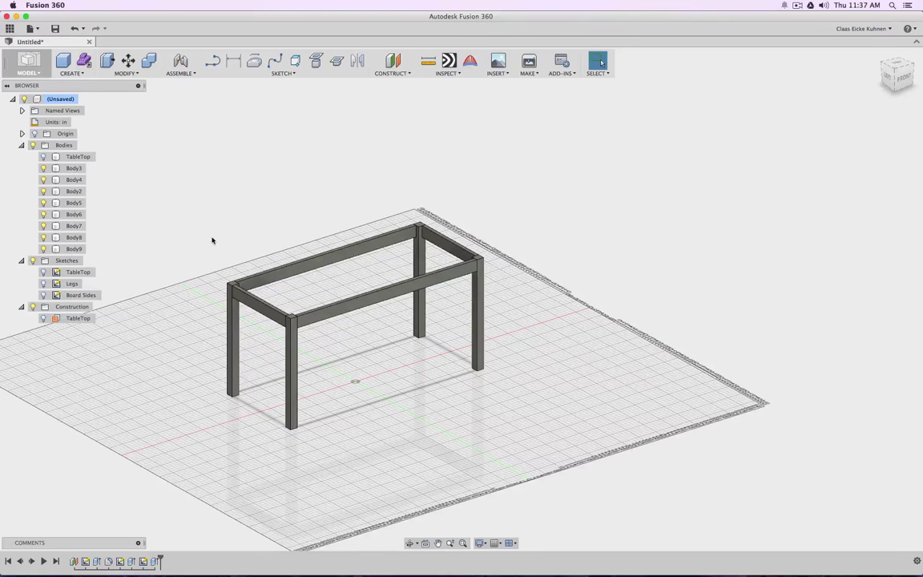
left_click_drag(148, 109, 557, 436)
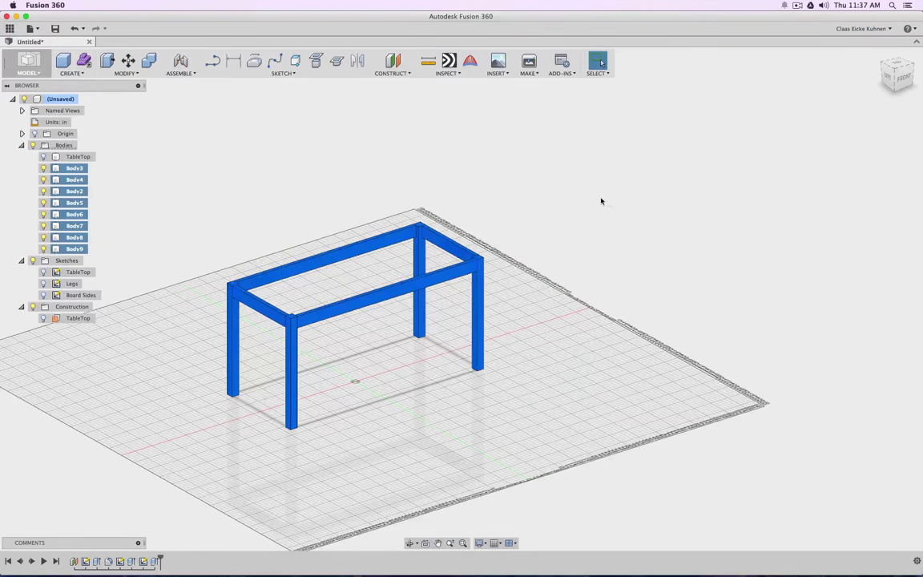
left_click(131, 75)
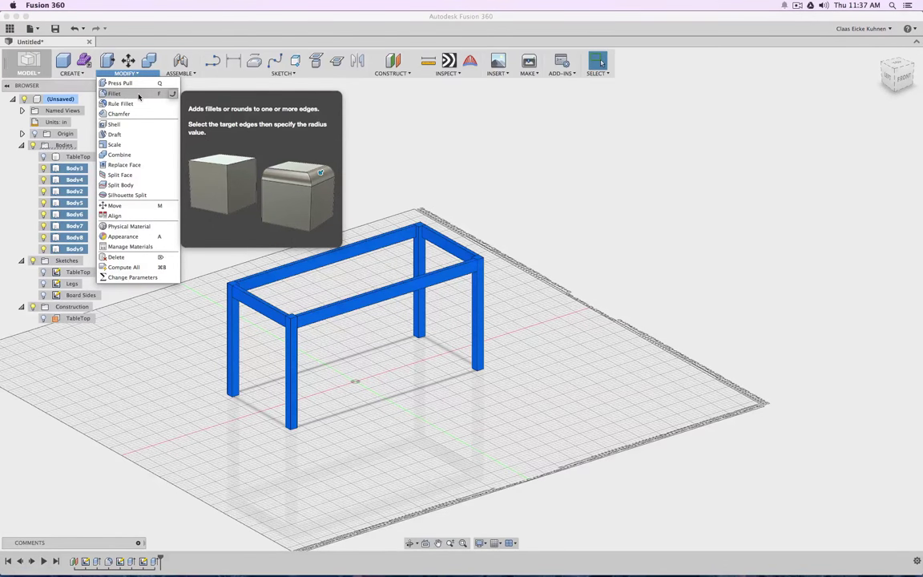
left_click(114, 94)
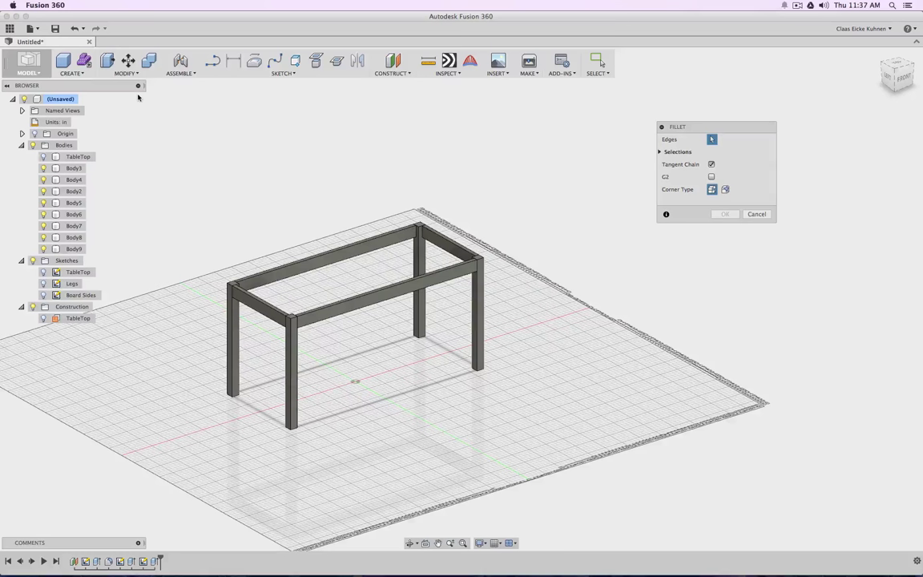
left_click_drag(168, 138, 592, 492)
left_click_drag(493, 210, 493, 207)
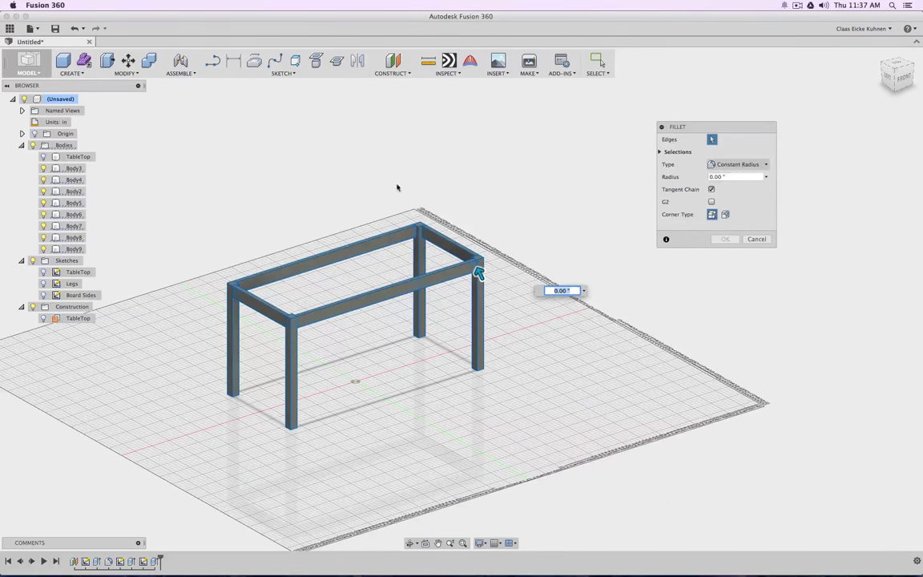
key("BackSpace")
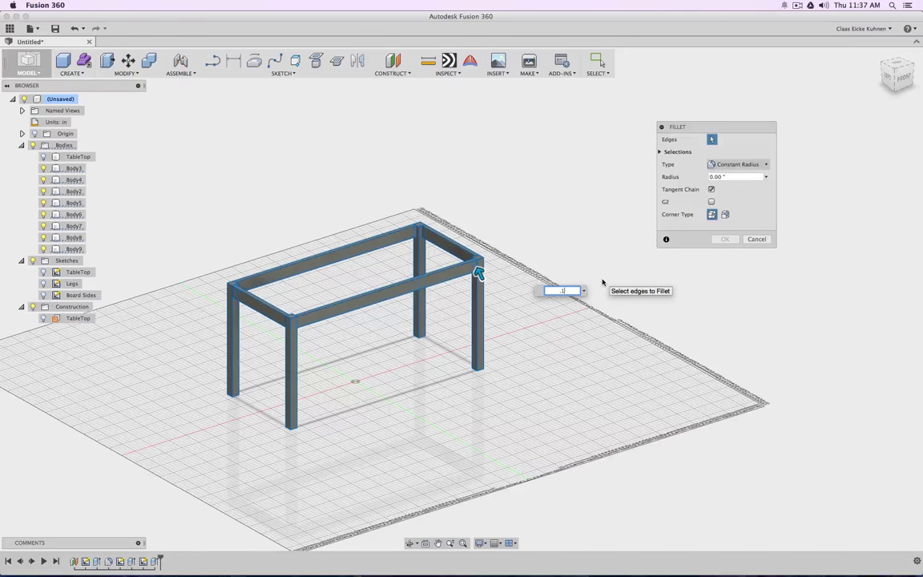
type(".1")
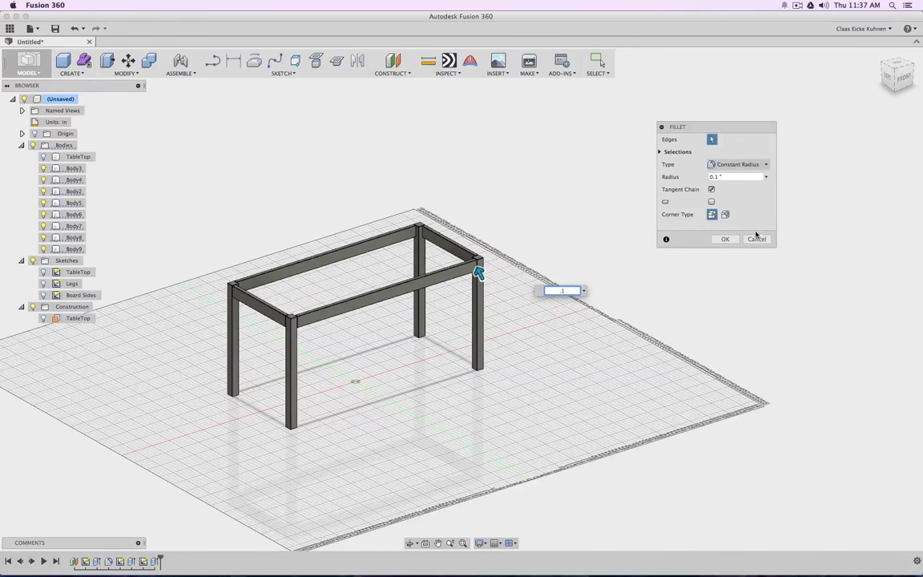
left_click(725, 239)
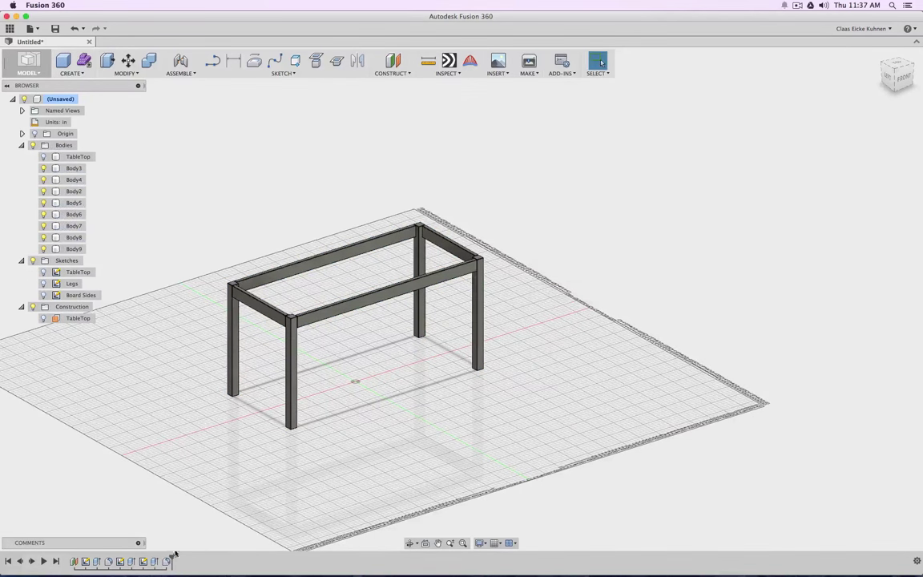
Highlight the last fillet feature in the timeline and examine its rounded edges where the legs meet the side boards.
left_click(168, 562)
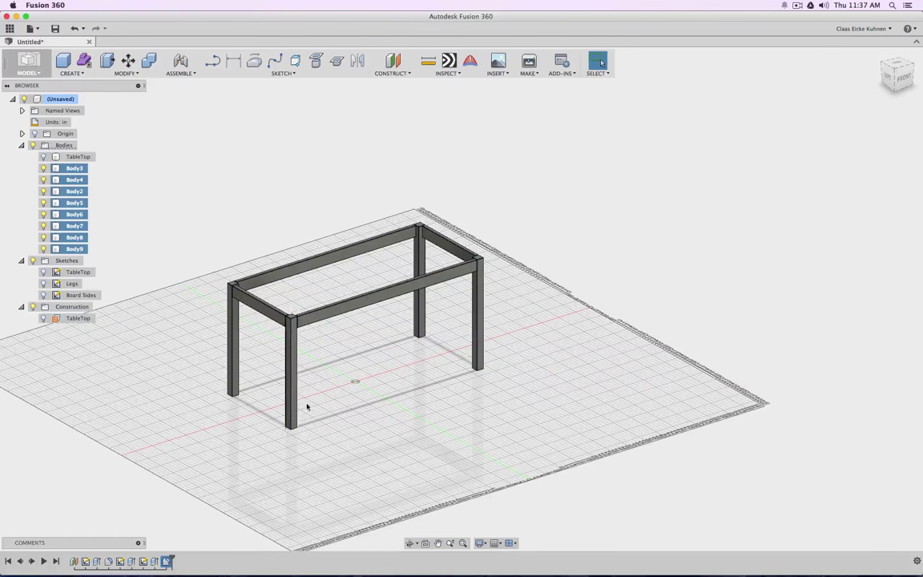
scroll(296, 356, "up", 10)
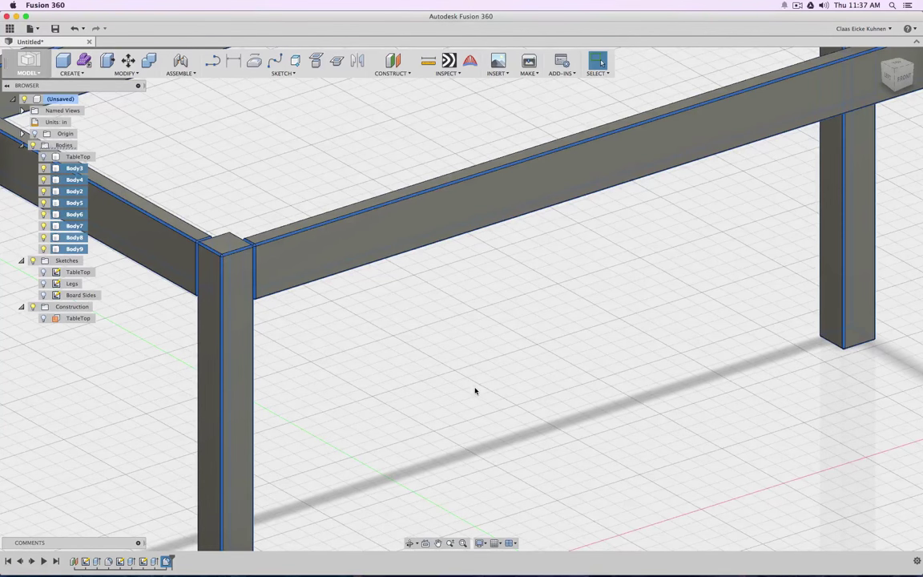
scroll(392, 383, "down", 10)
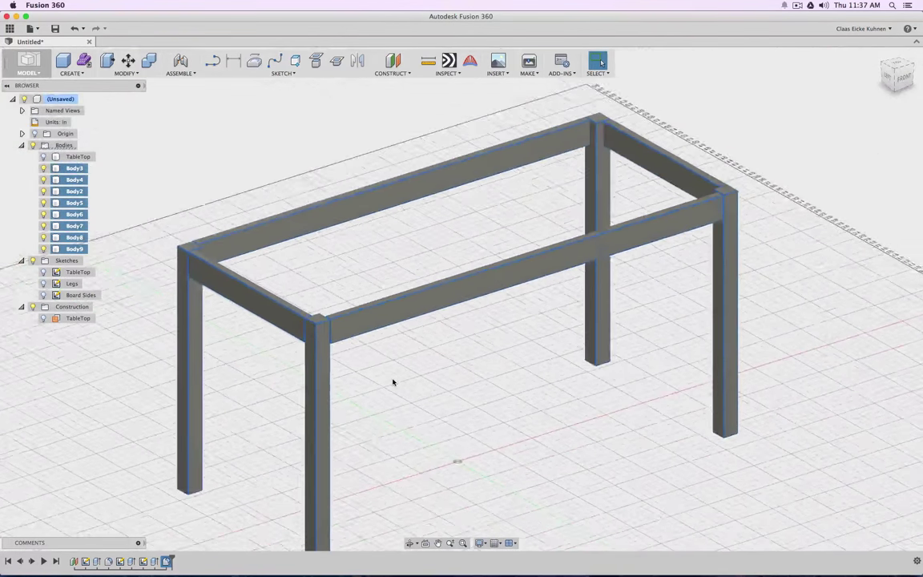
scroll(393, 382, "down", 1)
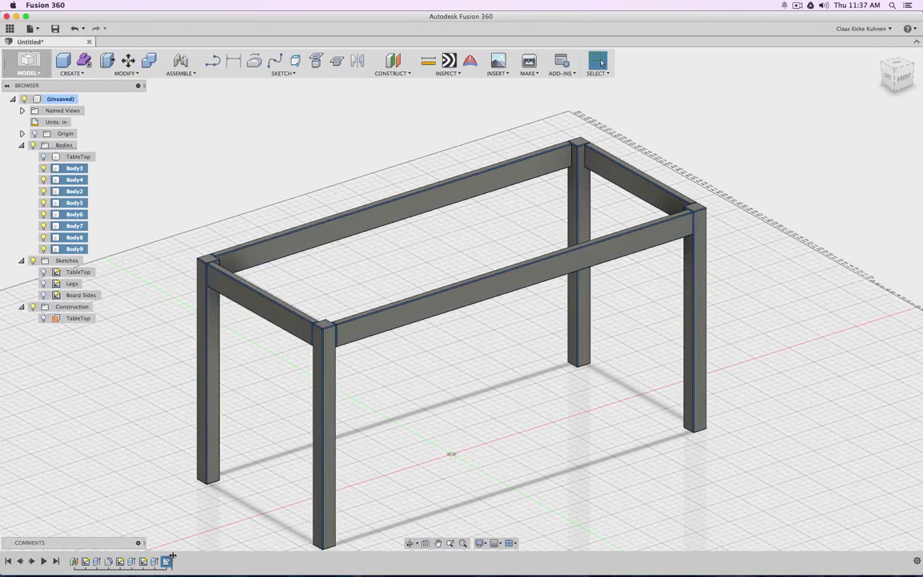
left_click(151, 460)
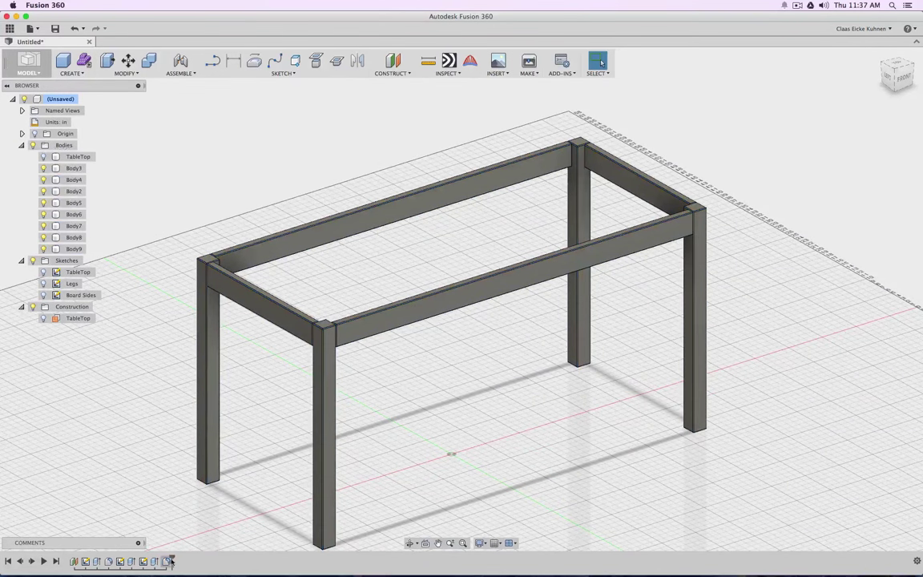
Roll the timeline back to just after the tabletop fillet and remove the 0.1 in edge set from that fillet feature.
mouse_move(170, 561)
left_mouse_down()
mouse_move(88, 561)
mouse_move(102, 562)
left_mouse_up()
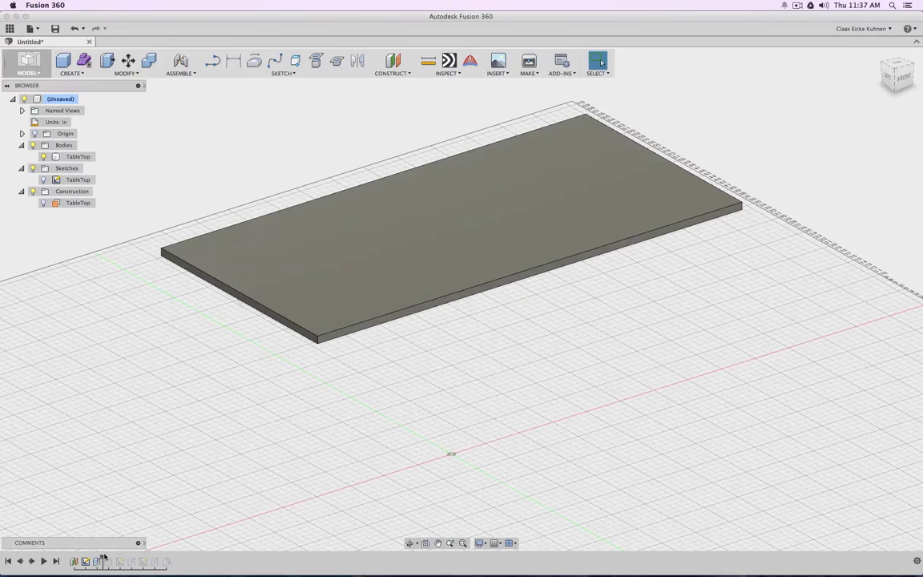
left_click_drag(103, 558, 114, 559)
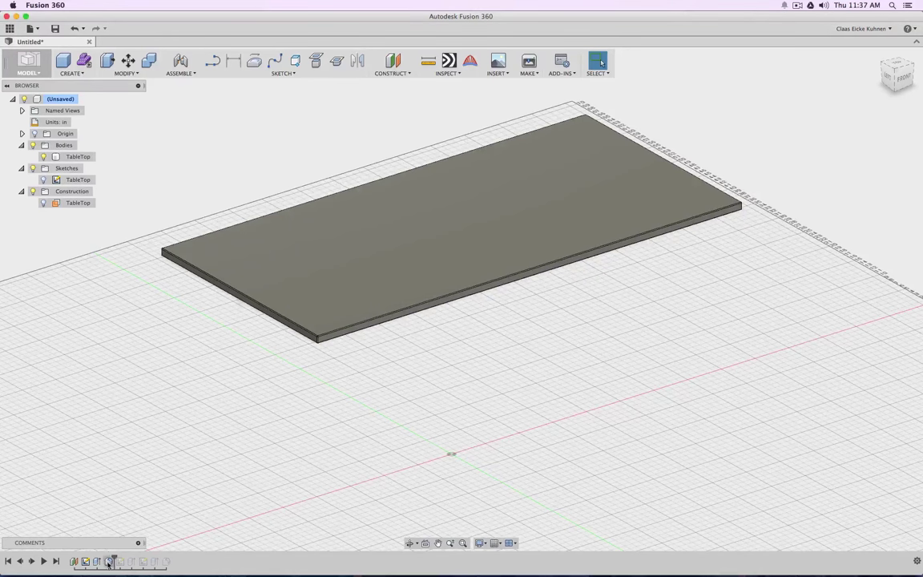
right_click(108, 562)
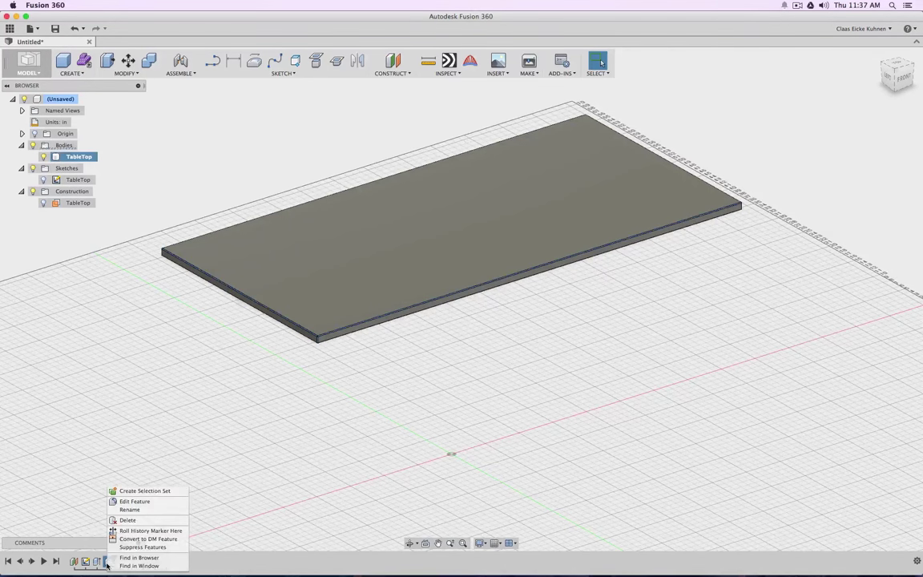
left_click(134, 501)
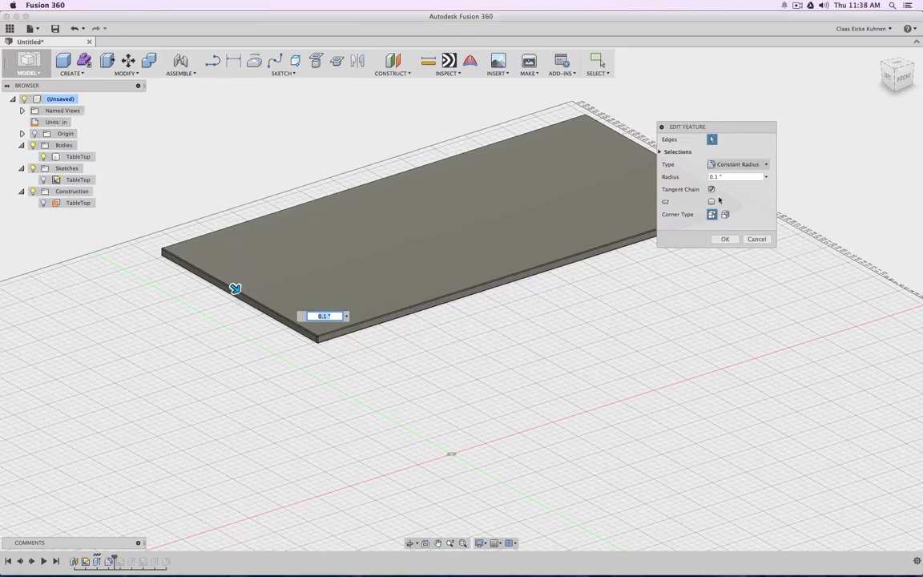
left_click(661, 153)
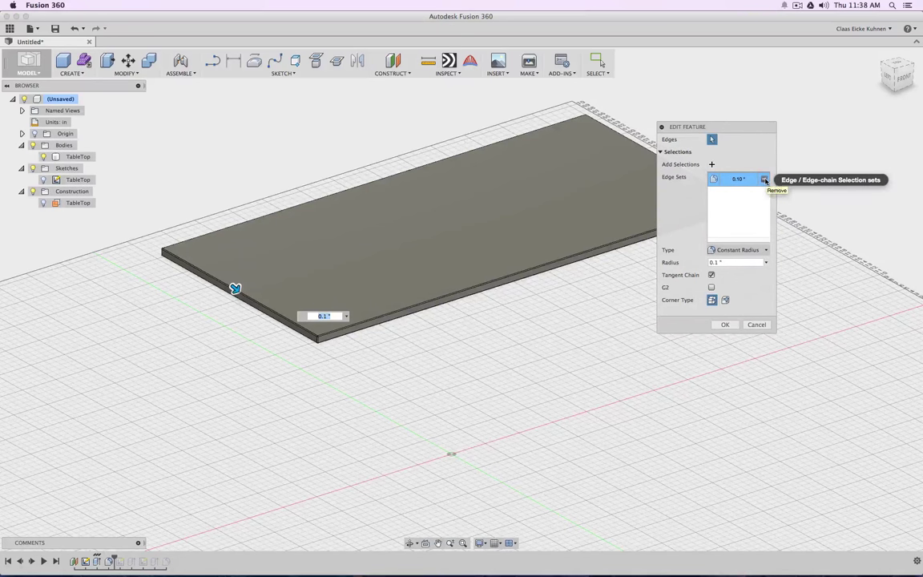
left_click(764, 179)
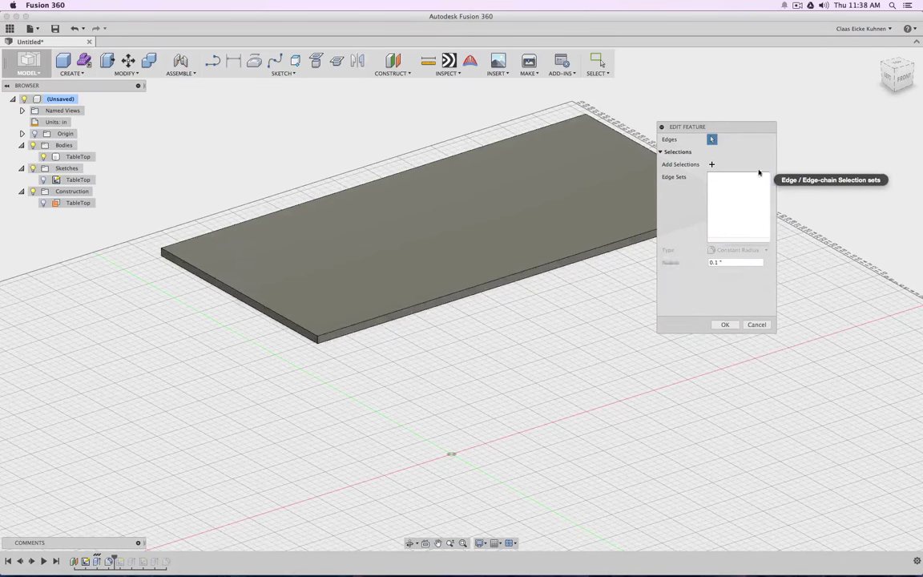
Redefine the tabletop fillet to round only the four vertical corner edges with a 1 in radius.
left_click_drag(663, 125, 849, 130)
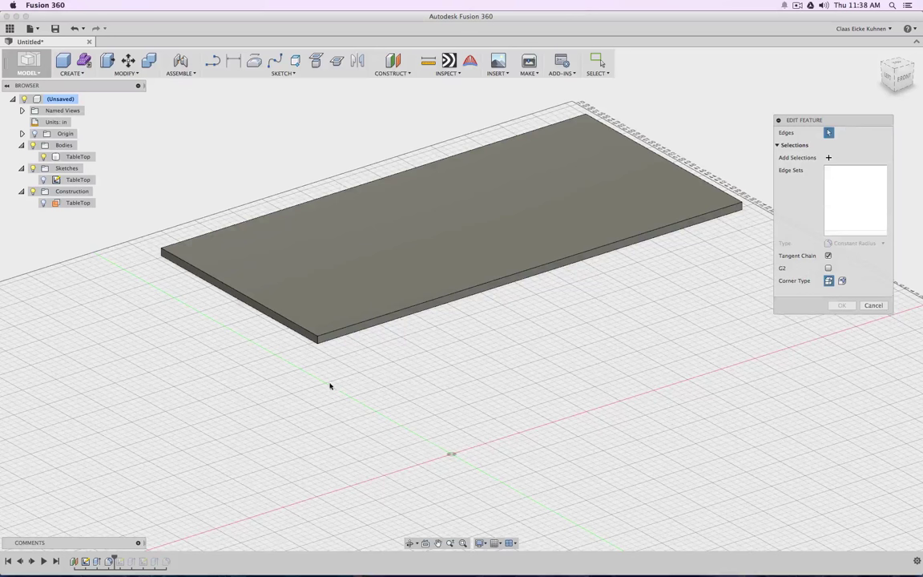
left_click(317, 340)
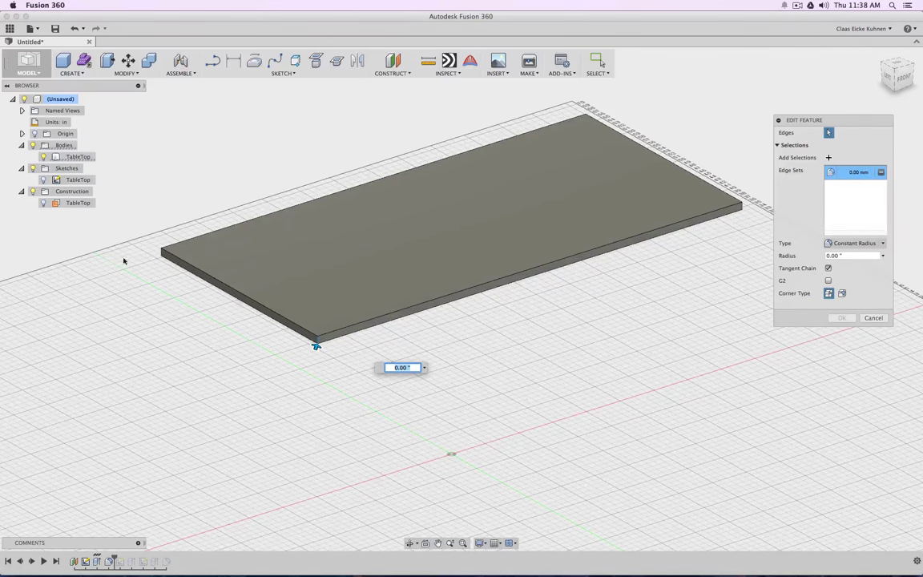
left_click(160, 255)
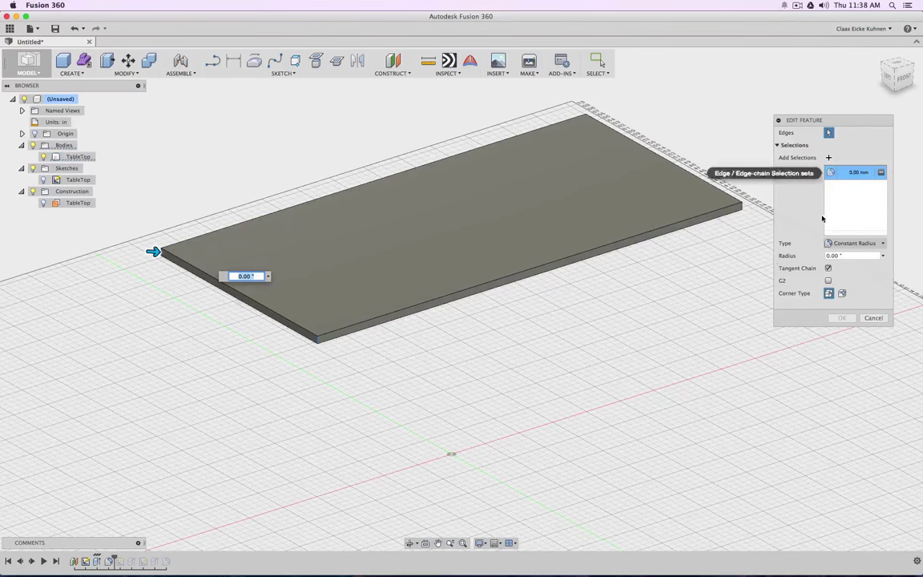
left_click(744, 210)
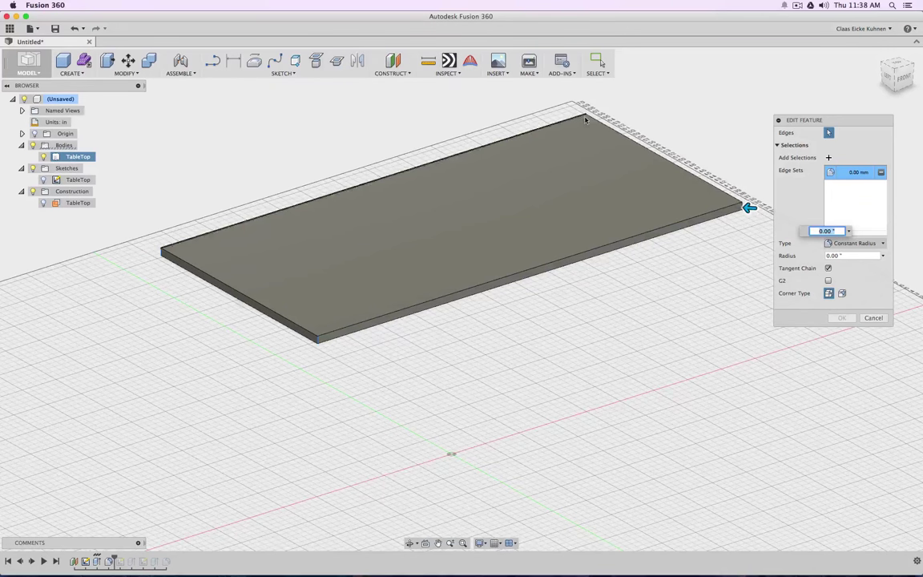
left_click(588, 120)
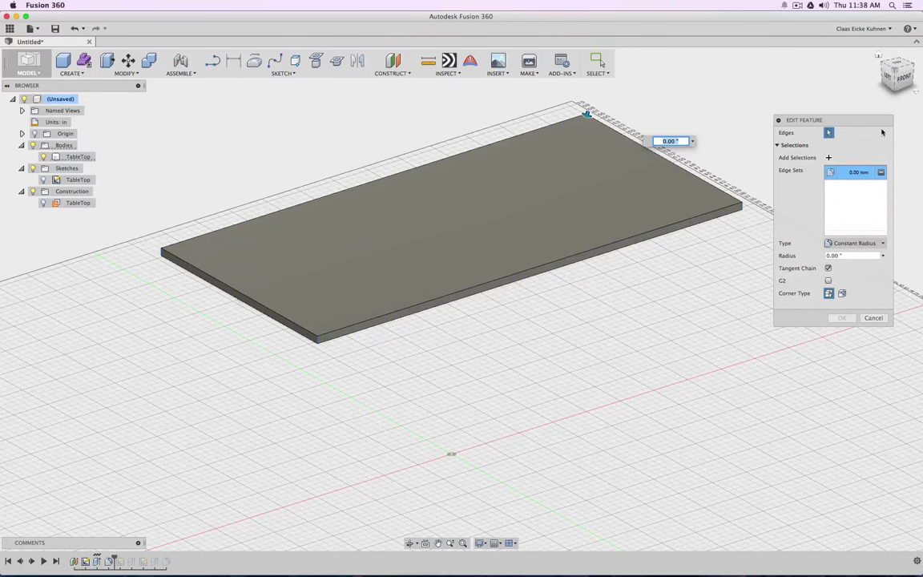
type("1")
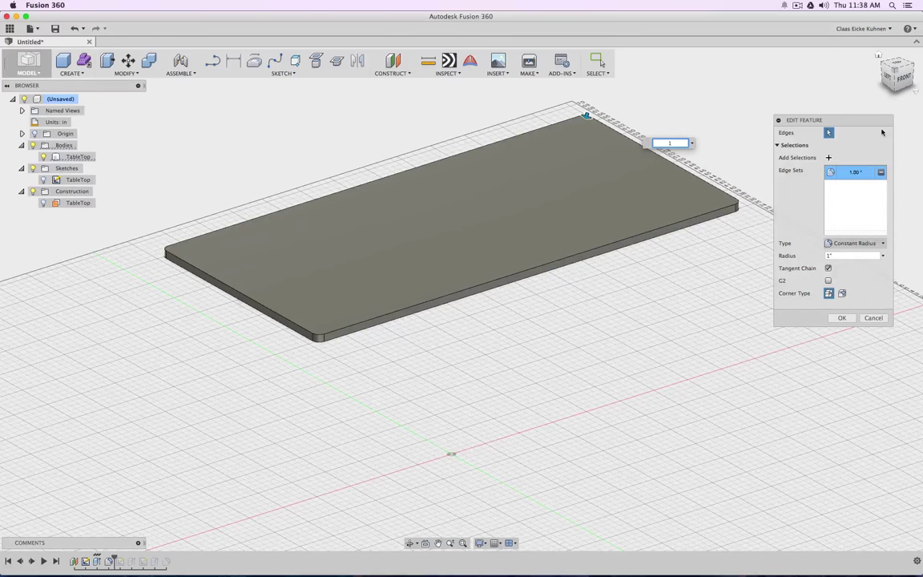
left_click(829, 158)
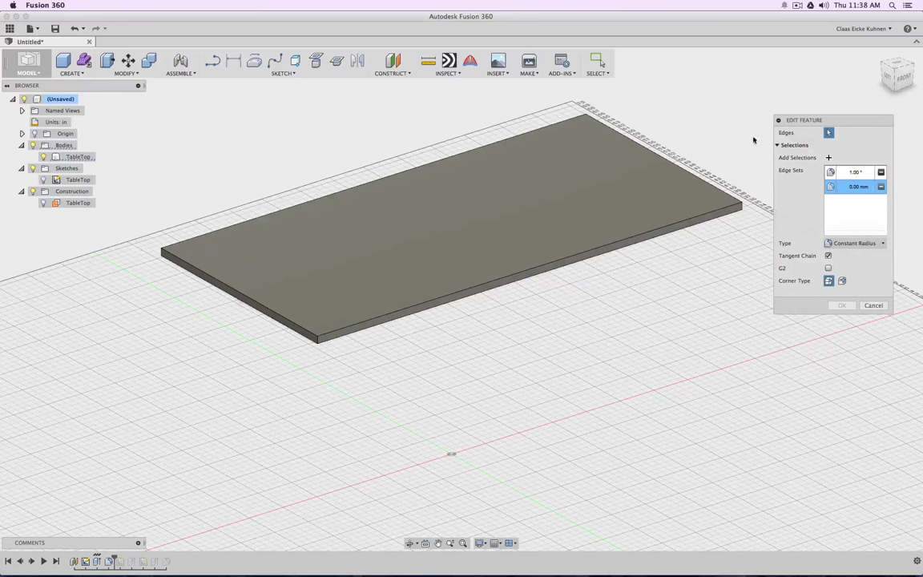
left_click(882, 188)
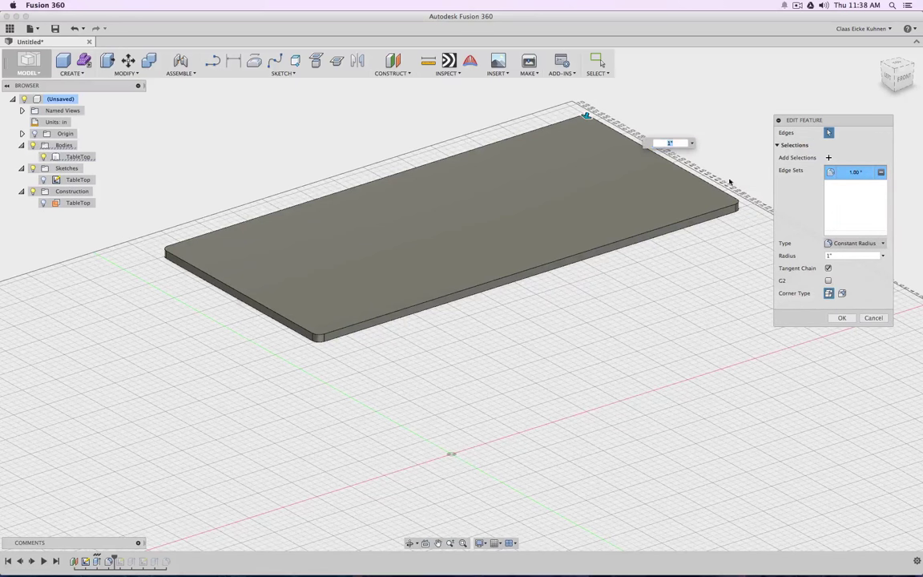
left_click(842, 319)
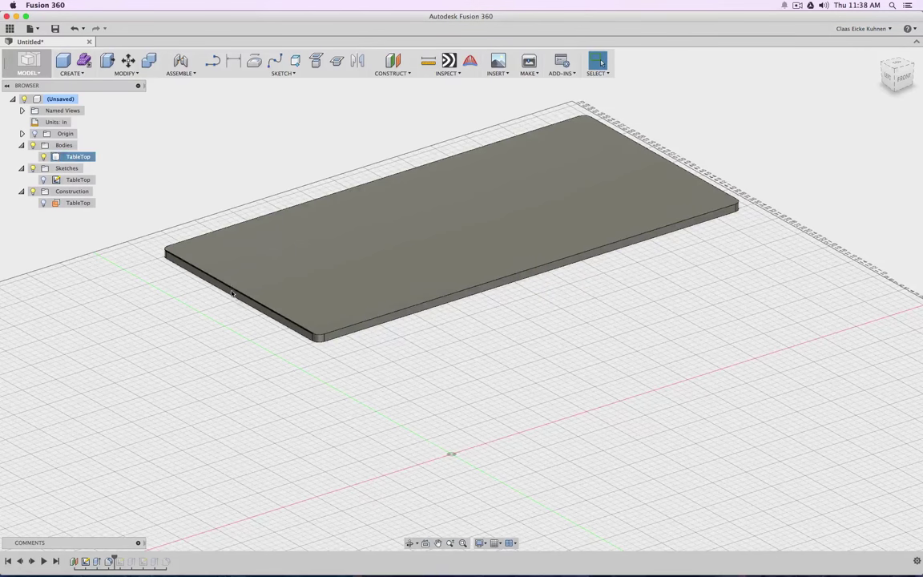
Fillet the tabletop's upper and lower perimeter edges with a 0.1 in radius.
left_click(121, 73)
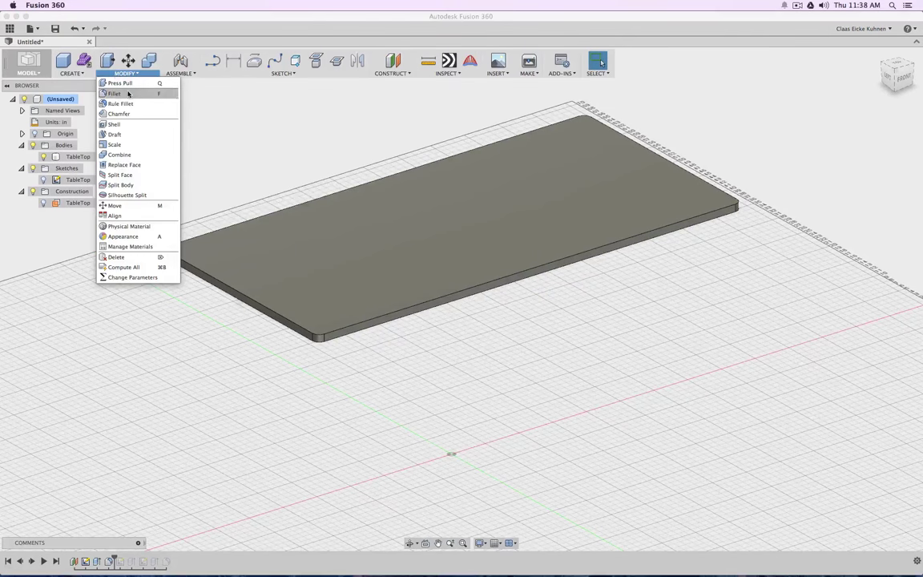
left_click(127, 95)
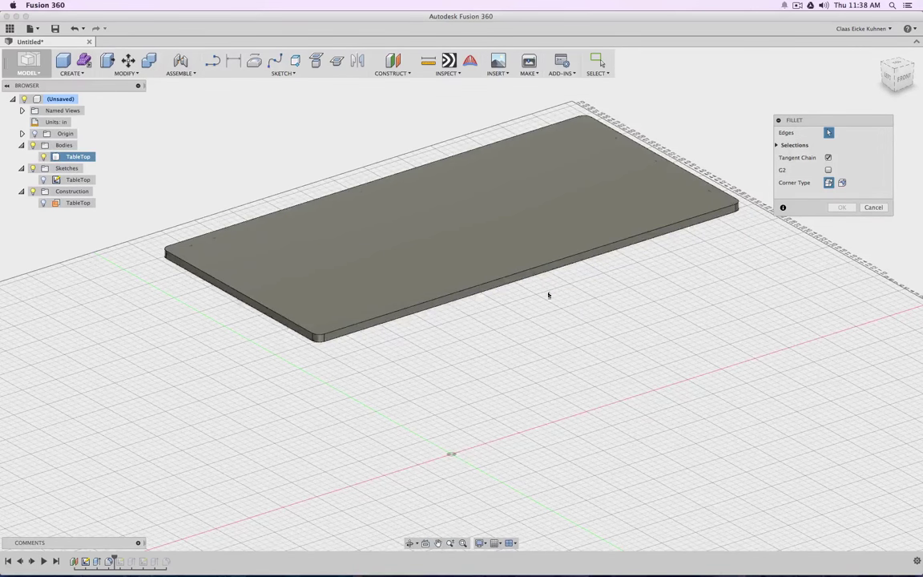
left_click(339, 330)
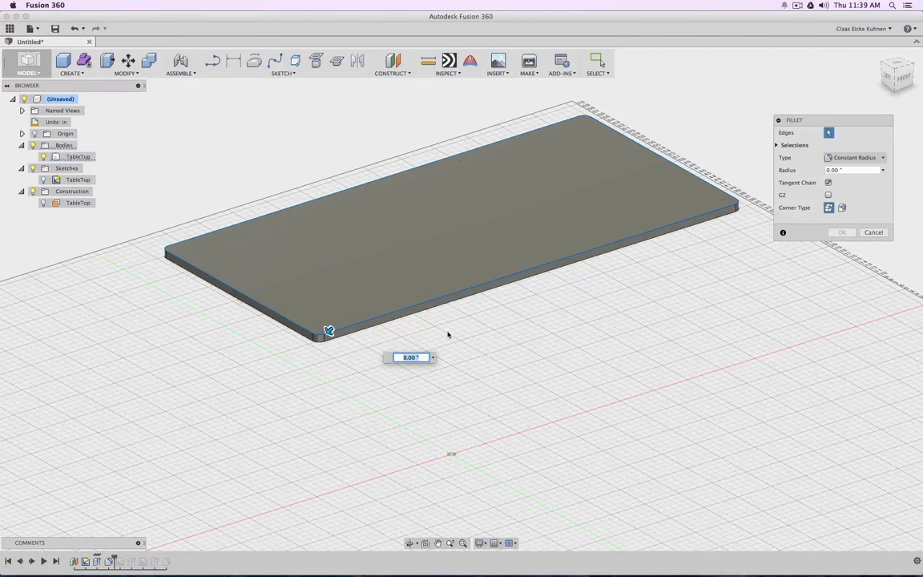
left_click(430, 314)
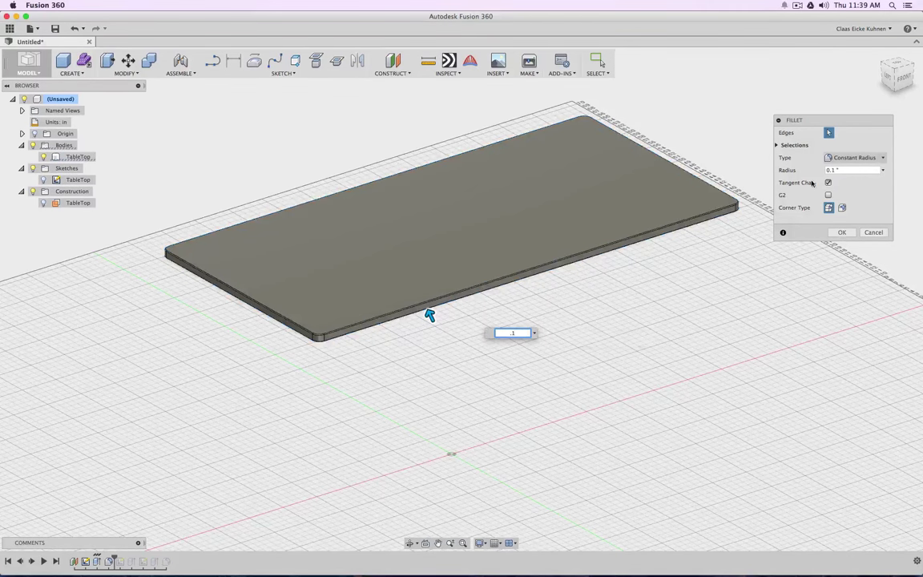
left_click(841, 231)
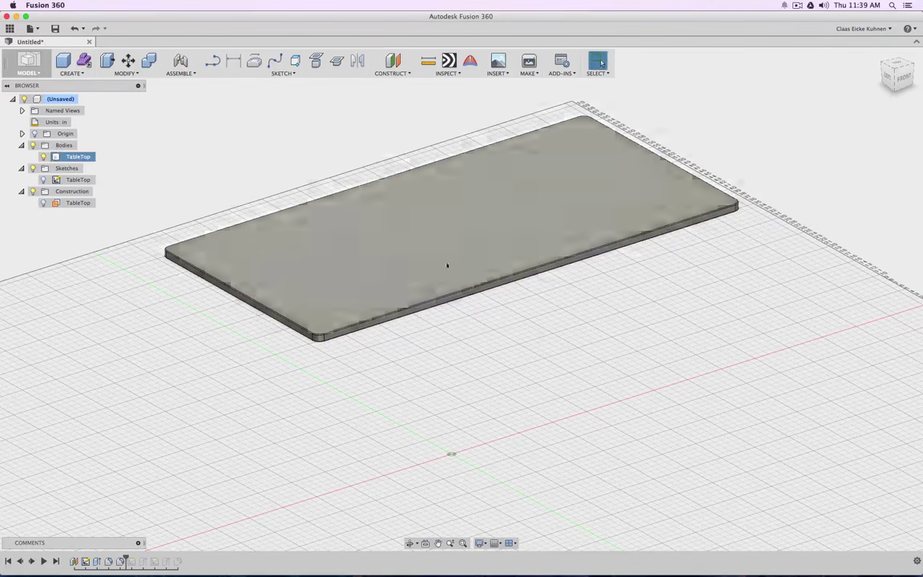
Examine the tabletop's rounded corner, then roll the timeline to its end and inspect the complete table from several sides.
scroll(303, 387, "up", 10)
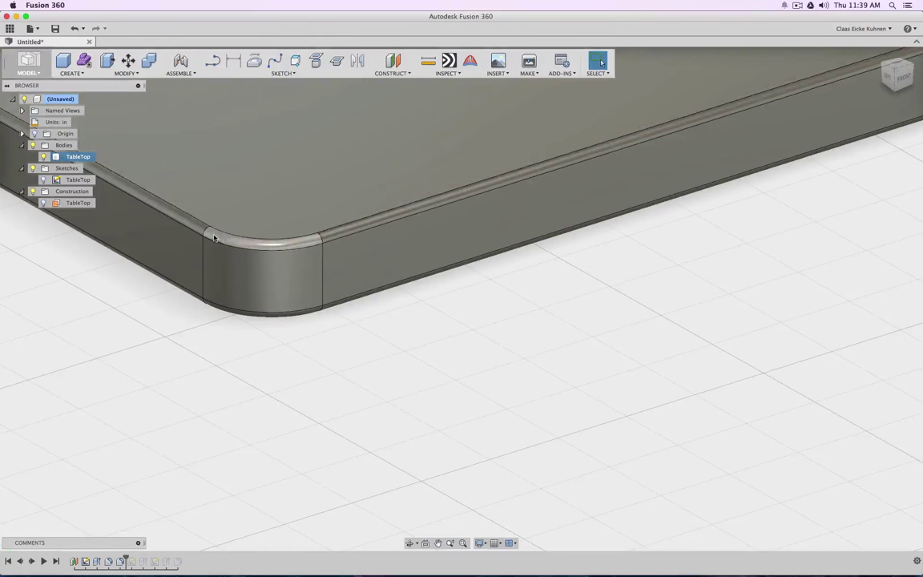
scroll(585, 184, "down", 8)
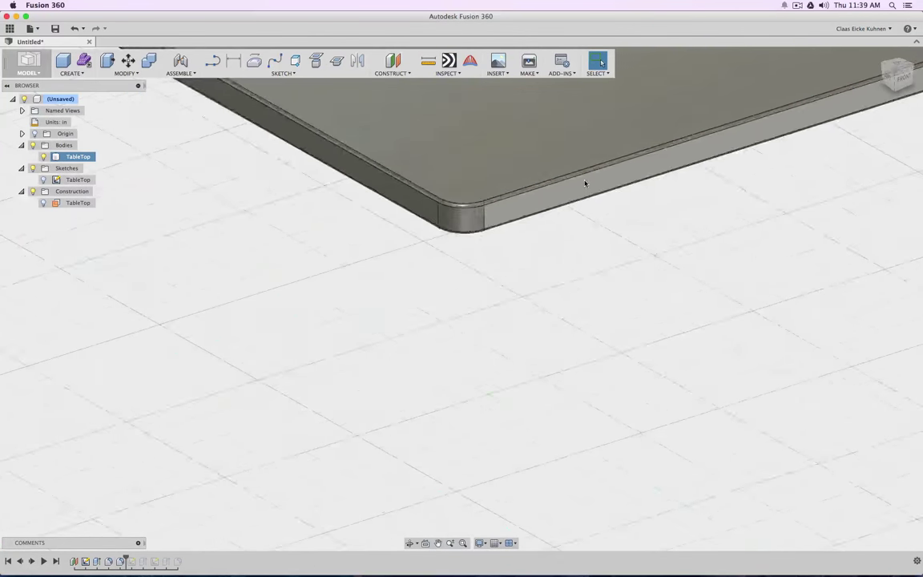
left_click(57, 562)
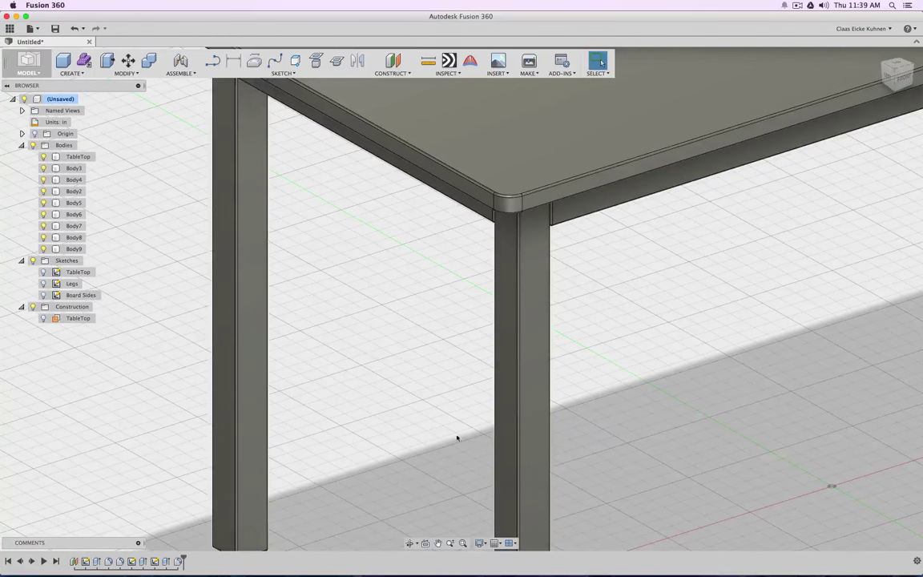
scroll(642, 345, "down", 5)
middle_click_drag(731, 320, 487, 319)
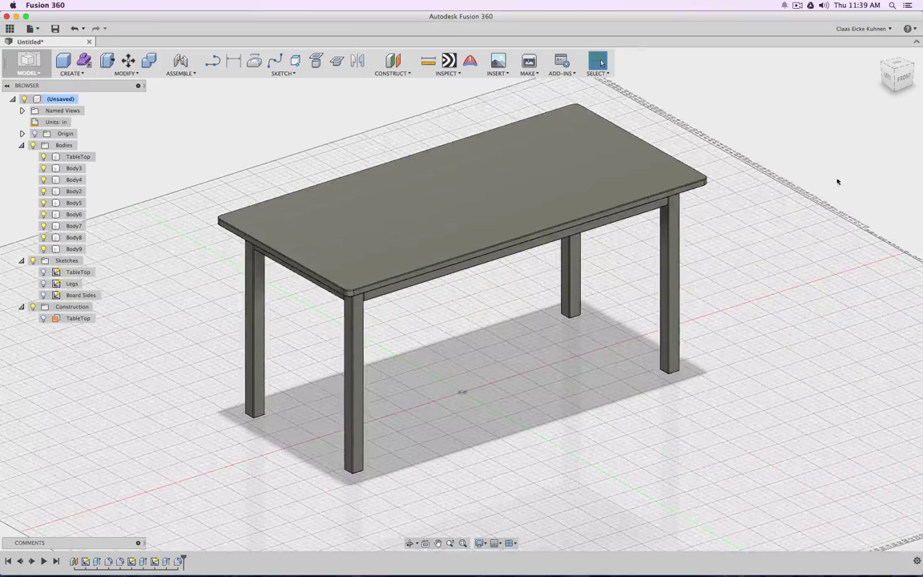
left_click_drag(906, 85, 810, 65)
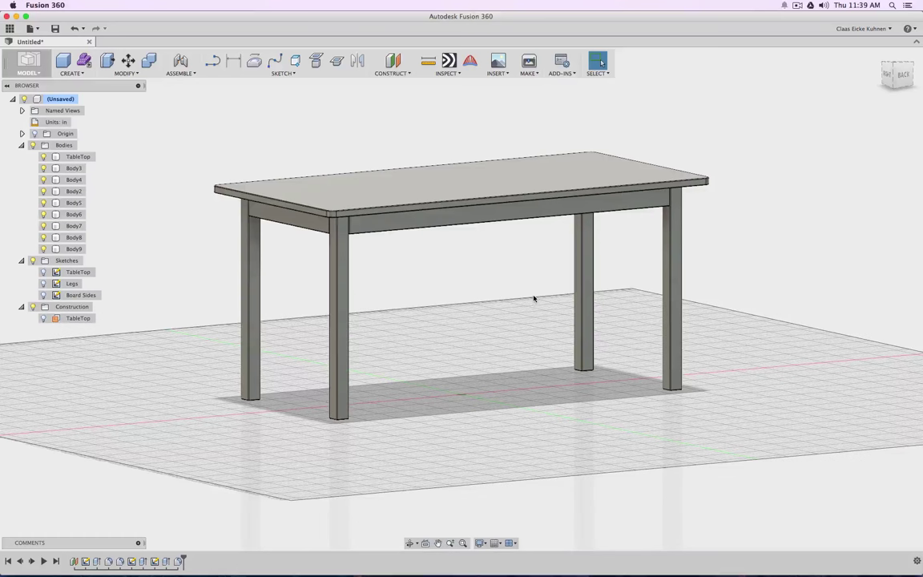
left_click(901, 72)
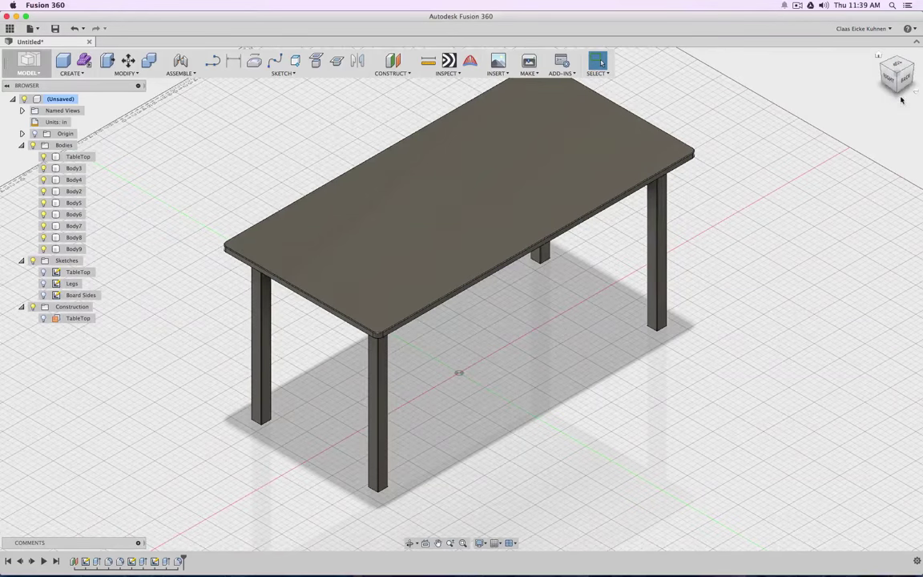
left_click(904, 80)
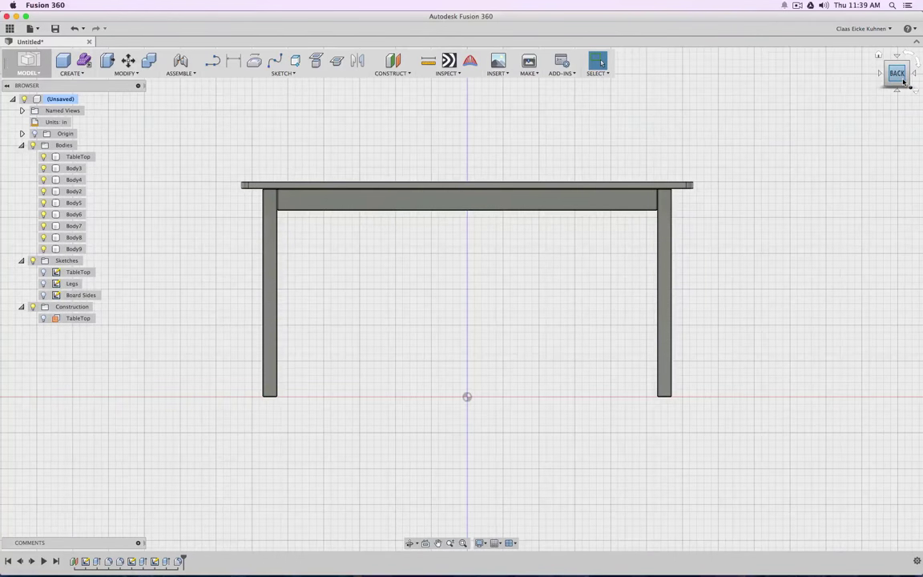
left_click(904, 81)
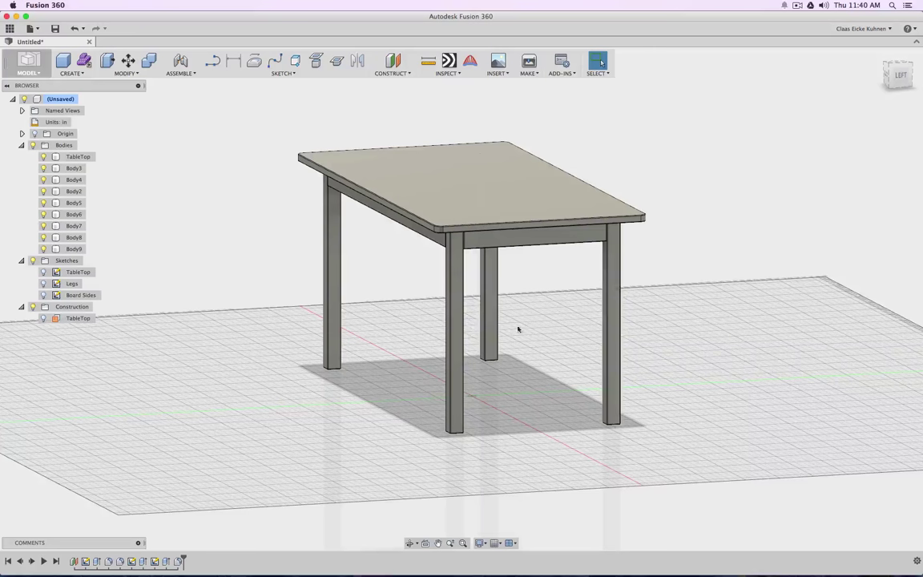
left_click(888, 80)
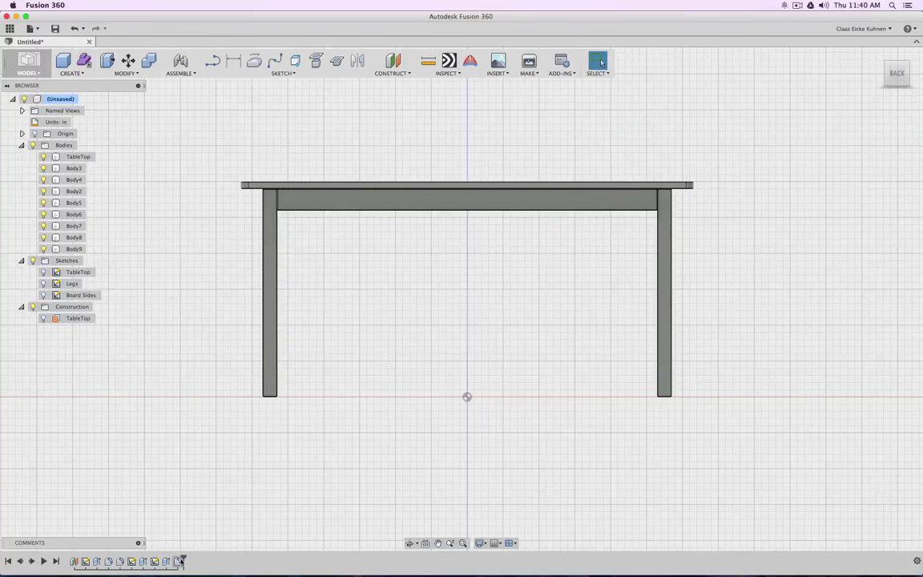
Roll the timeline back to just before the last fillet and hide the TableTop body.
left_click(180, 561)
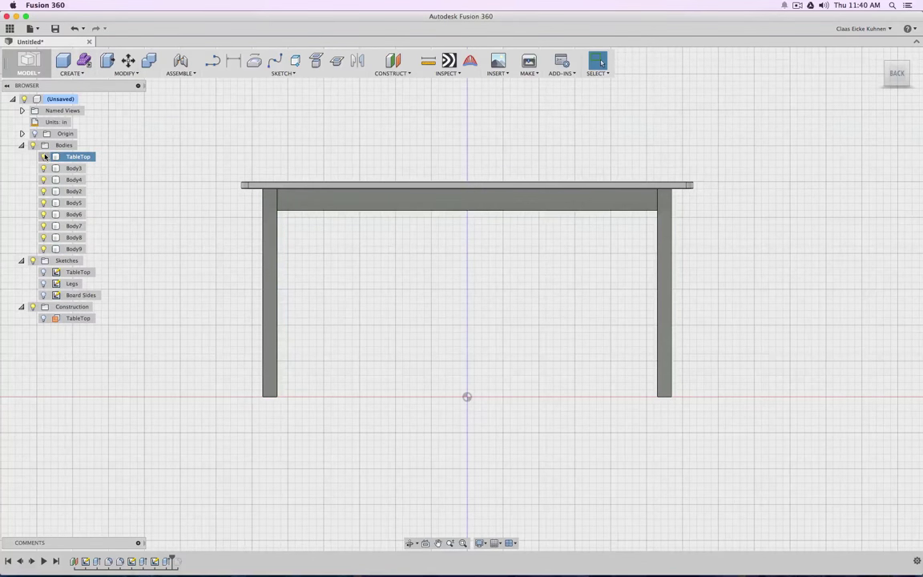
left_click(44, 157)
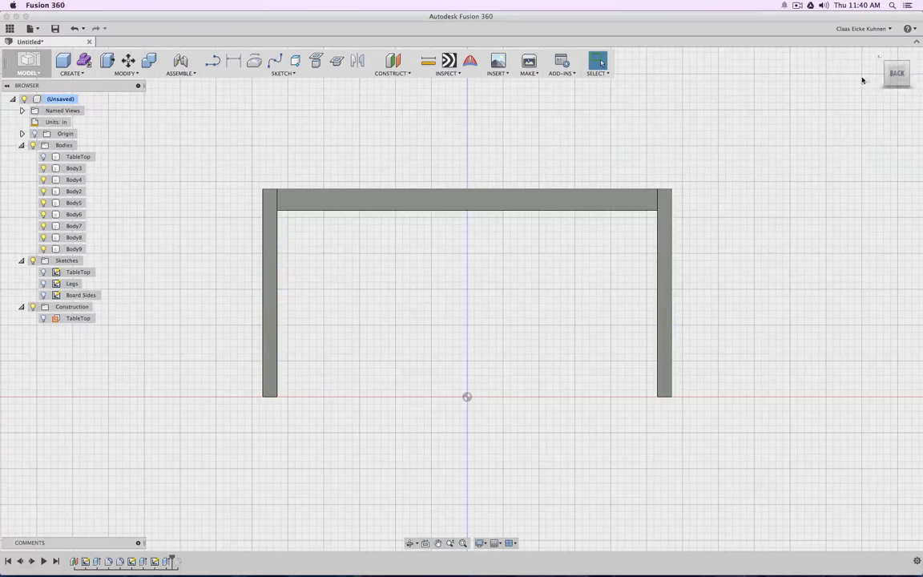
left_click_drag(898, 76, 873, 89)
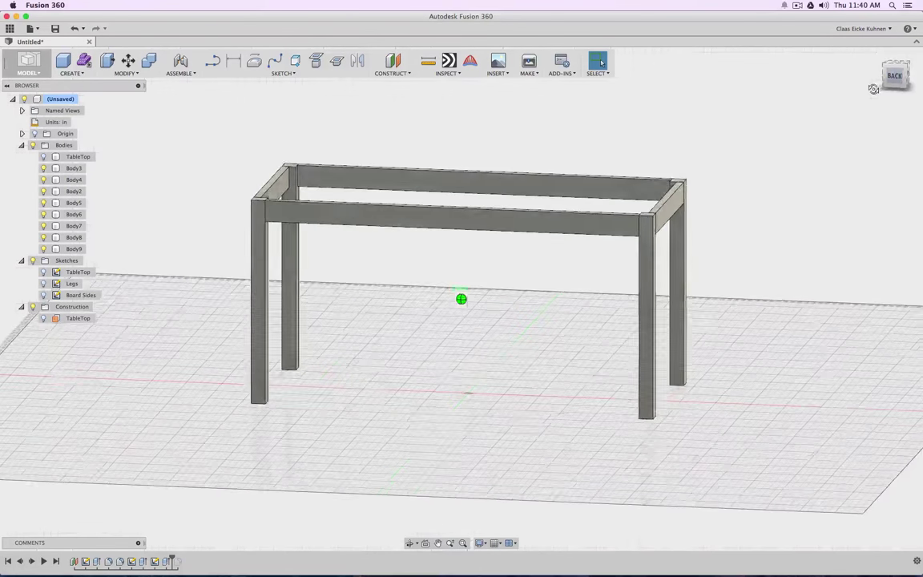
Create a construction plane offset 15 in upward from the horizontal origin plane, partway up the table legs.
left_click(395, 62)
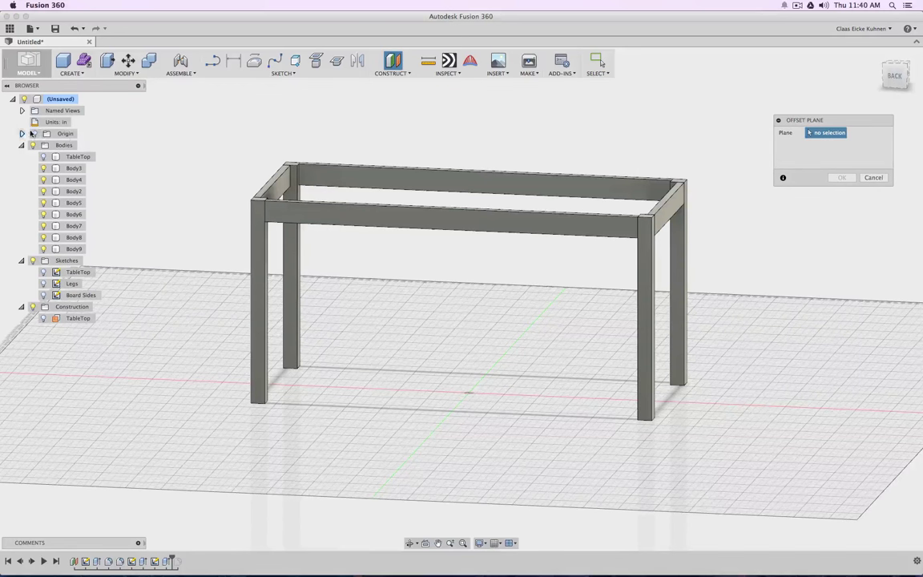
left_click(34, 134)
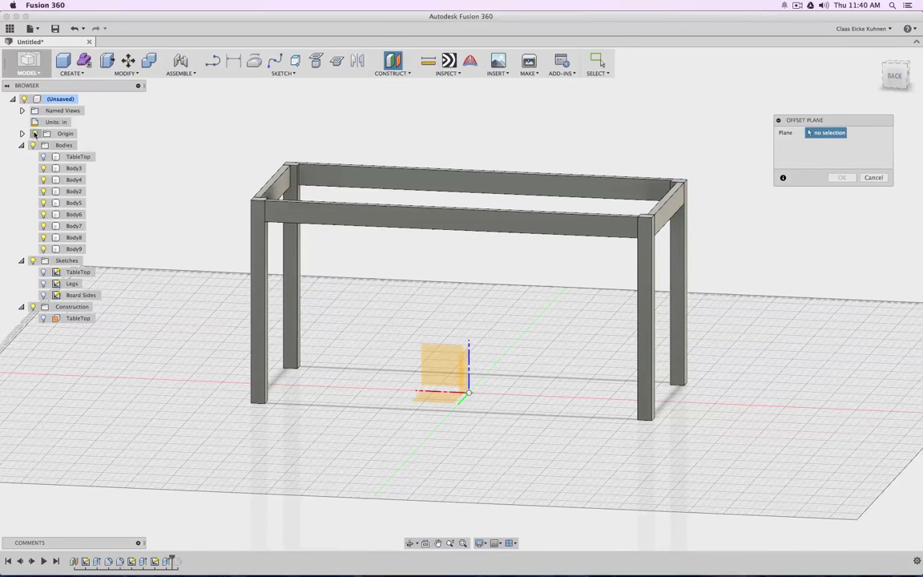
left_click(435, 396)
left_click_drag(464, 384, 464, 321)
left_click(899, 78)
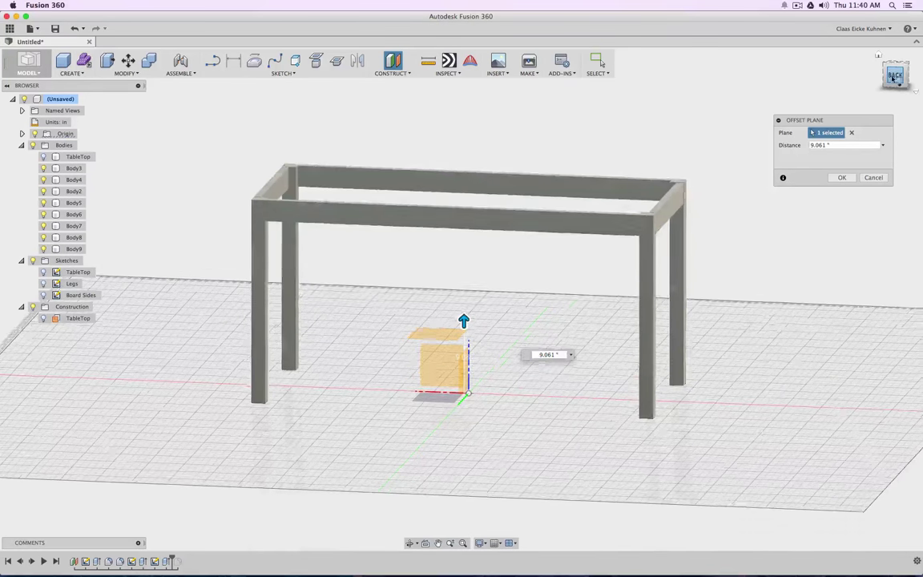
left_click_drag(464, 320, 465, 277)
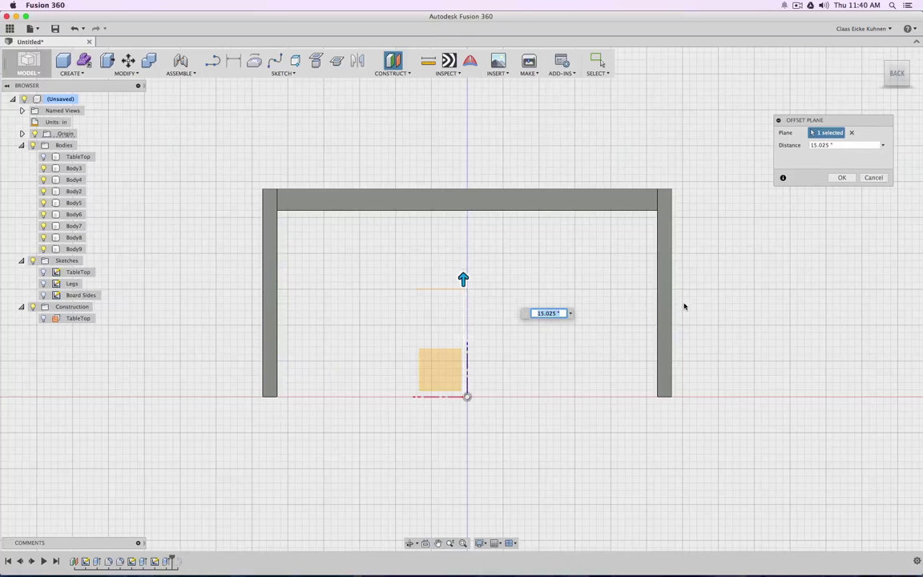
type("15")
left_click(841, 176)
Rename the new offset plane SideBars and hide the origin planes and axes.
left_click_drag(901, 75, 834, 86)
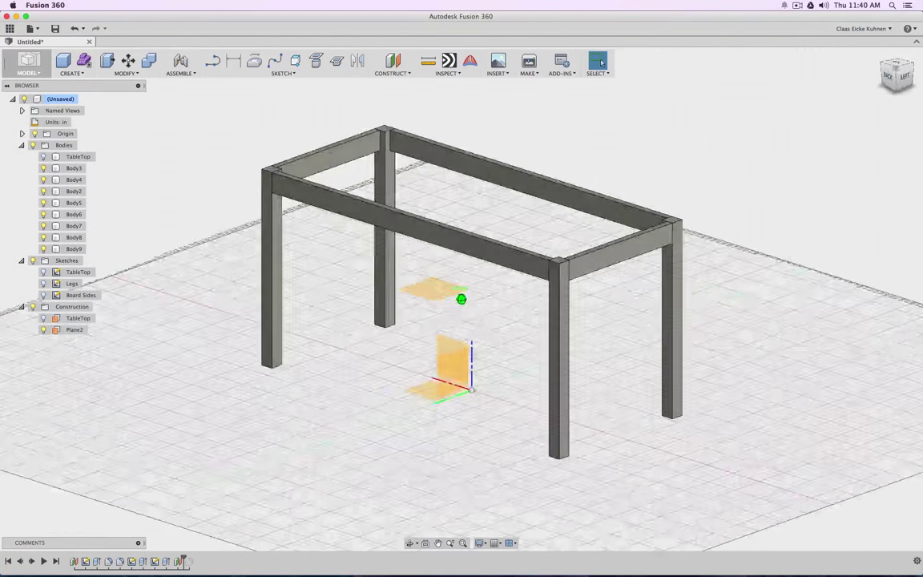
left_click(75, 329)
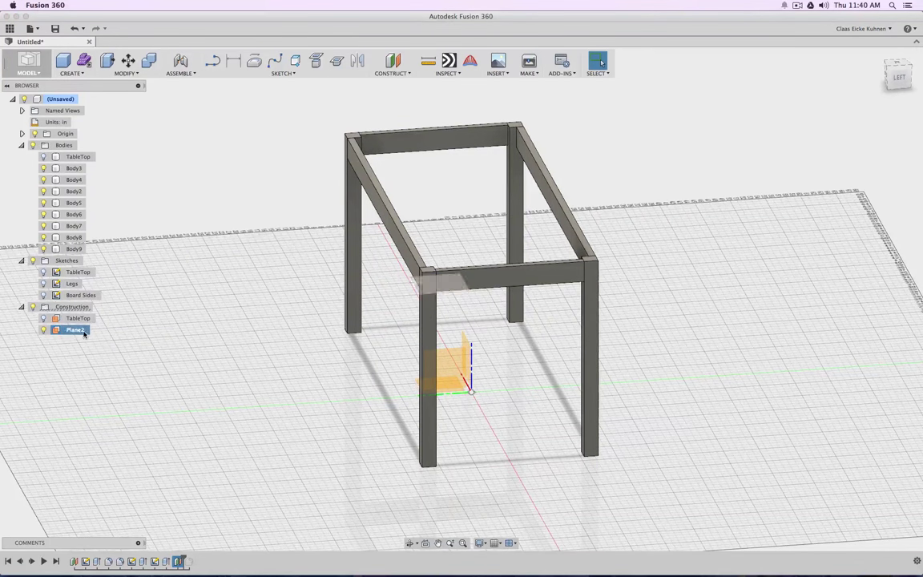
left_click(76, 329)
type("SideBars")
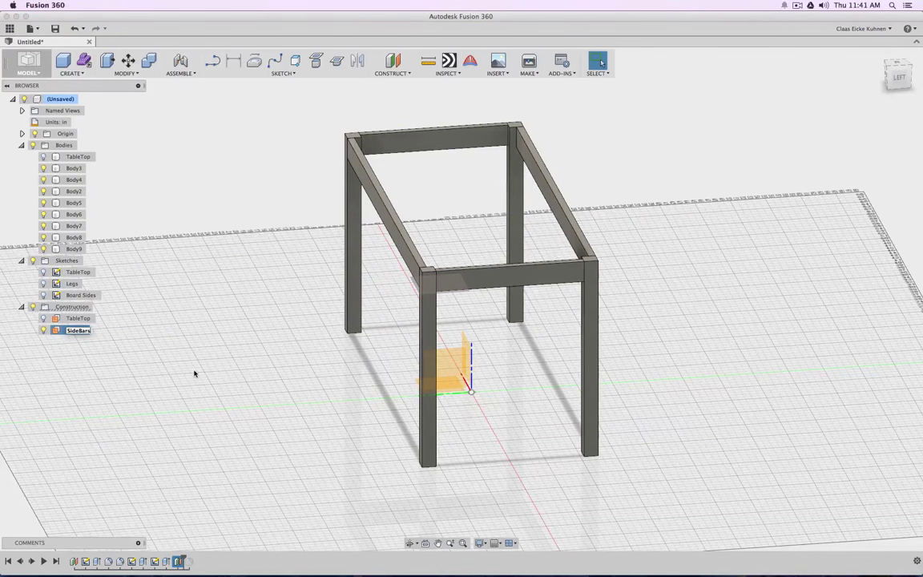
key("Return")
left_click(34, 134)
left_click_drag(896, 79, 914, 78)
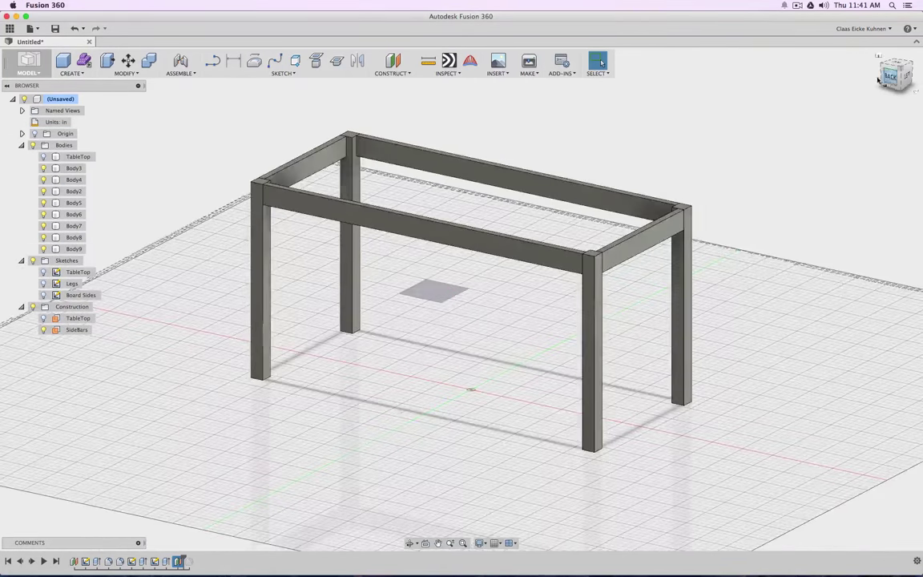
left_click(212, 60)
left_click(401, 296)
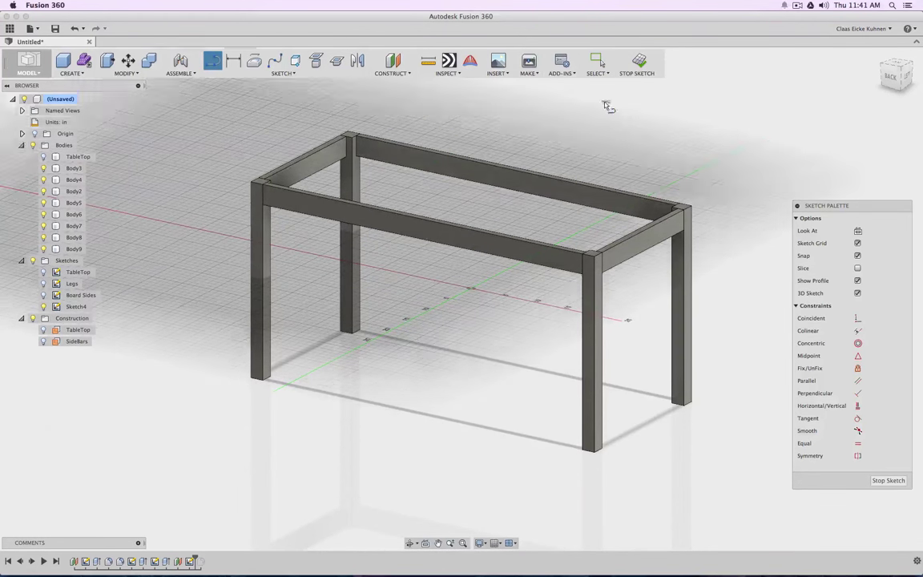
left_click(639, 64)
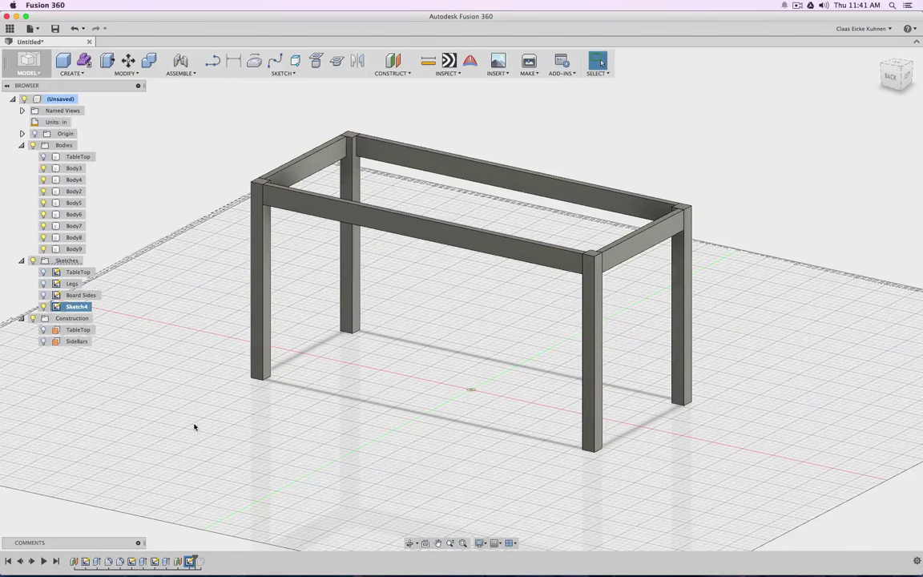
key("Delete")
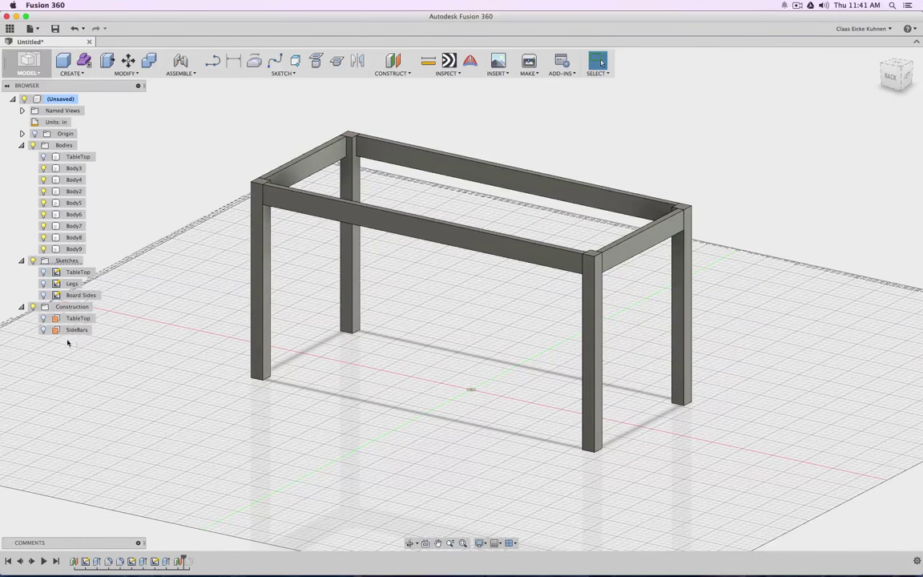
left_click(44, 330)
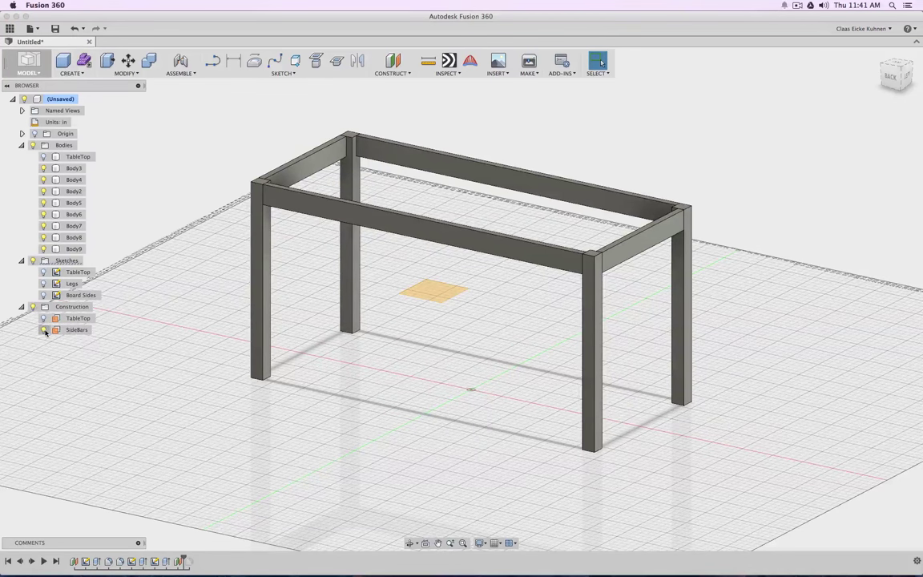
Start a line sketch on the SideBars plane, hide all bodies and show the Legs sketch for reference.
left_click(212, 61)
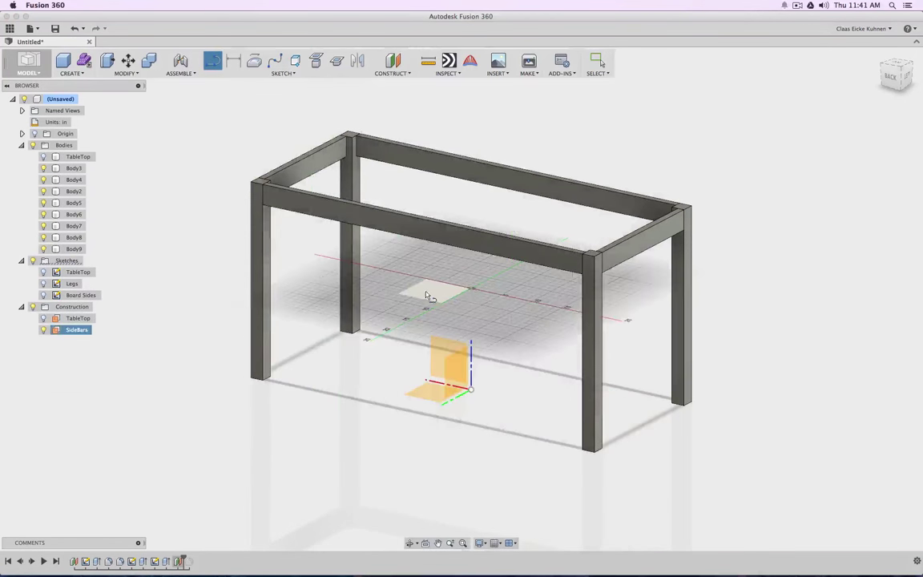
left_click(427, 296)
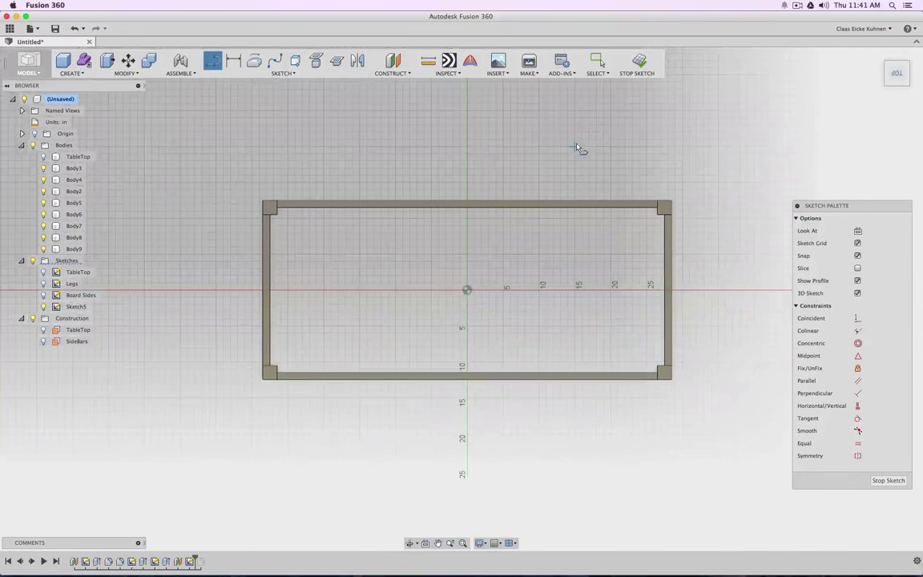
left_click(872, 73)
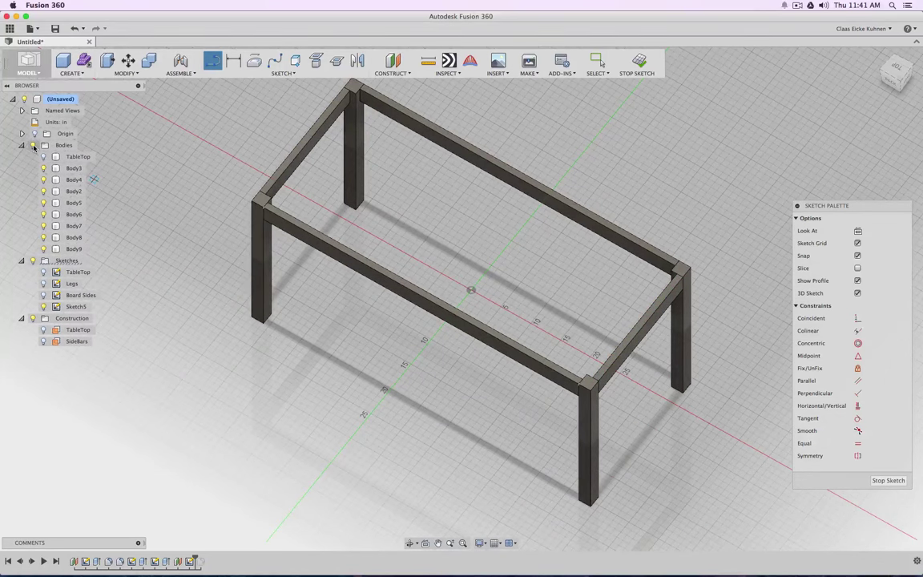
left_click(33, 145)
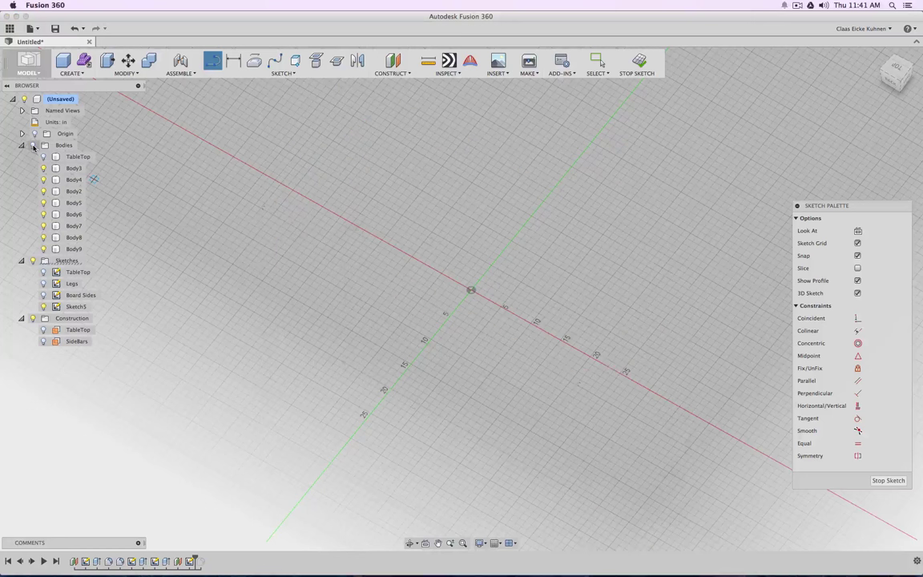
left_click(44, 284)
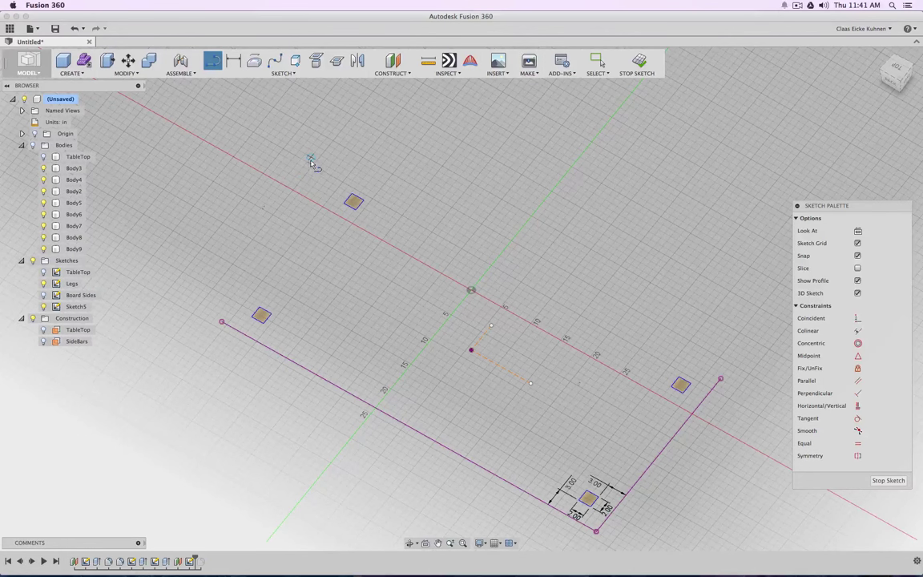
Project the facing inner edges of the two legs at one short end into the sketch and hide the Legs sketch.
left_click(304, 76)
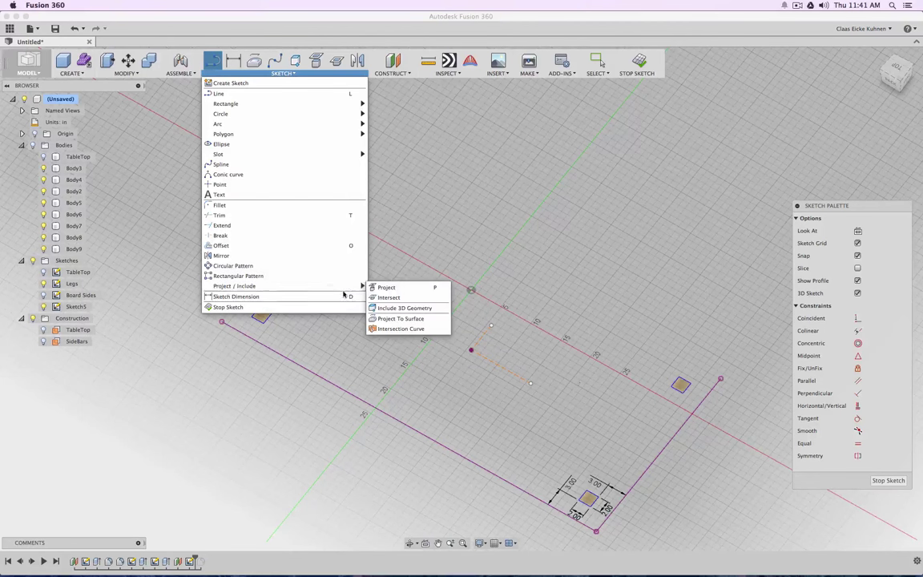
left_click(386, 287)
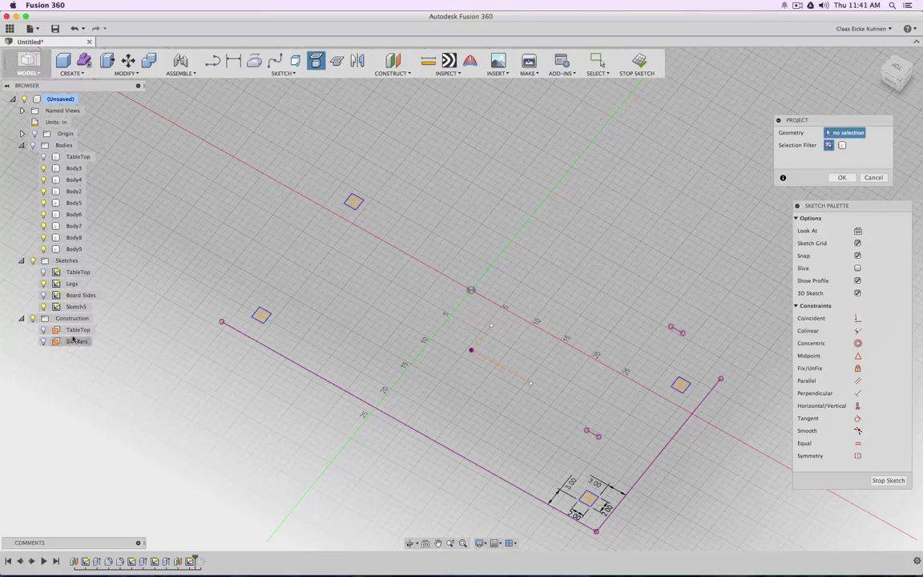
left_click(43, 283)
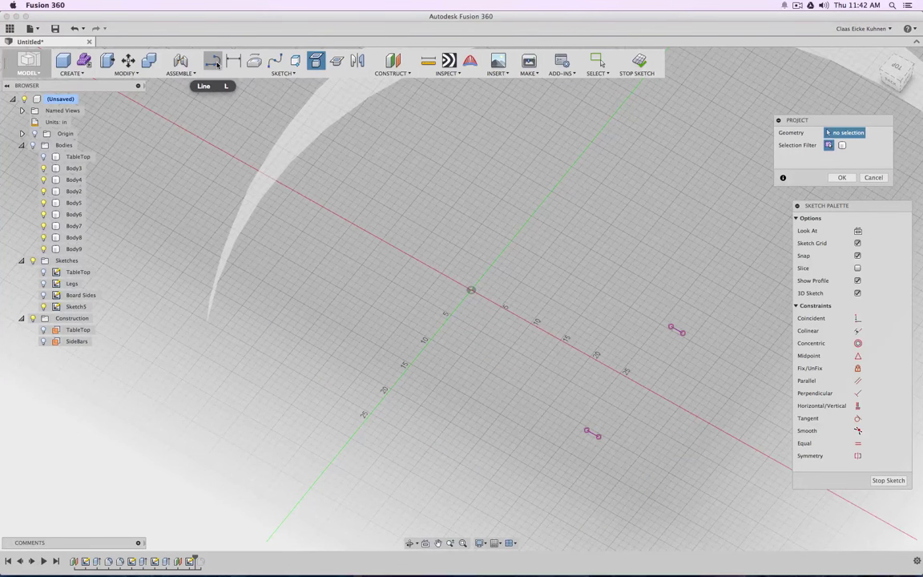
Draw two lines about 21 in long between the projected leg edges to form a narrow closed side bar profile.
scroll(671, 423, "down", 3)
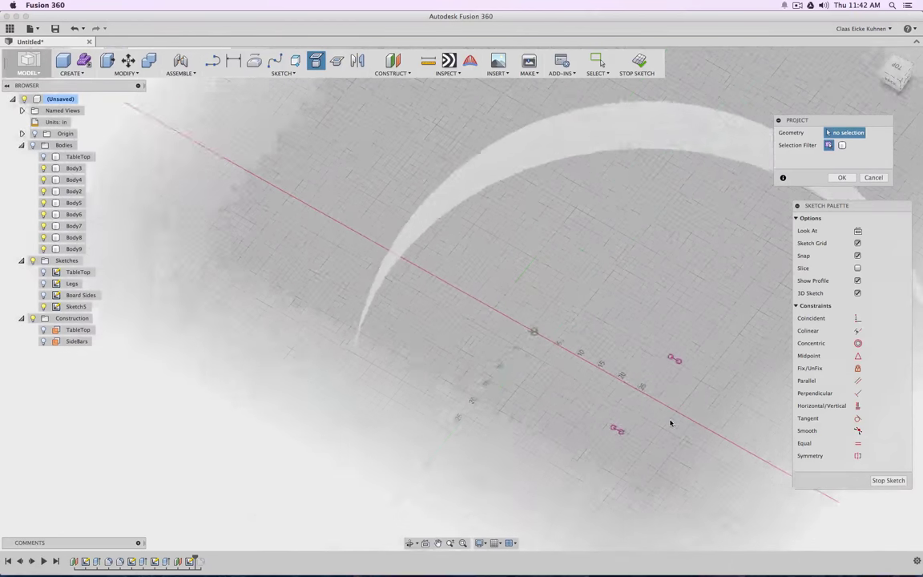
scroll(671, 423, "up", 5)
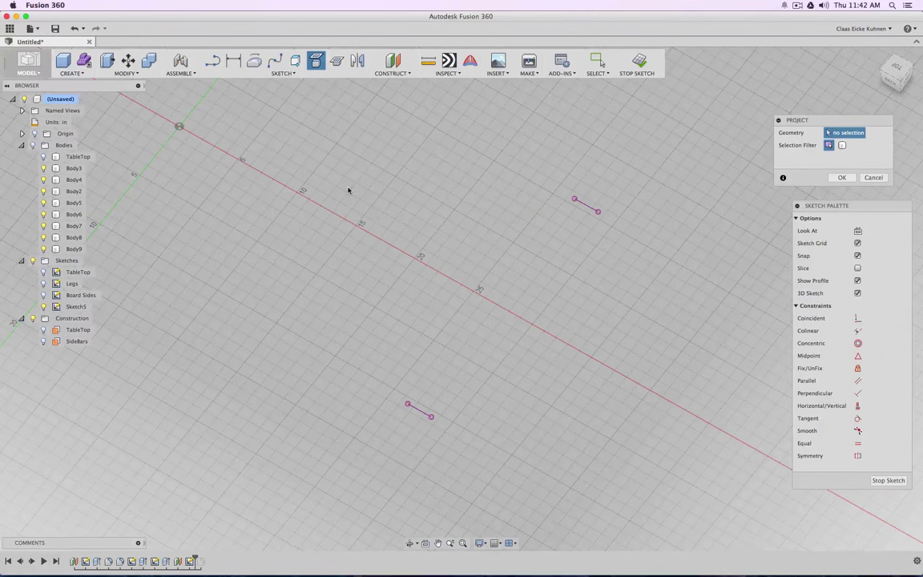
left_click(212, 60)
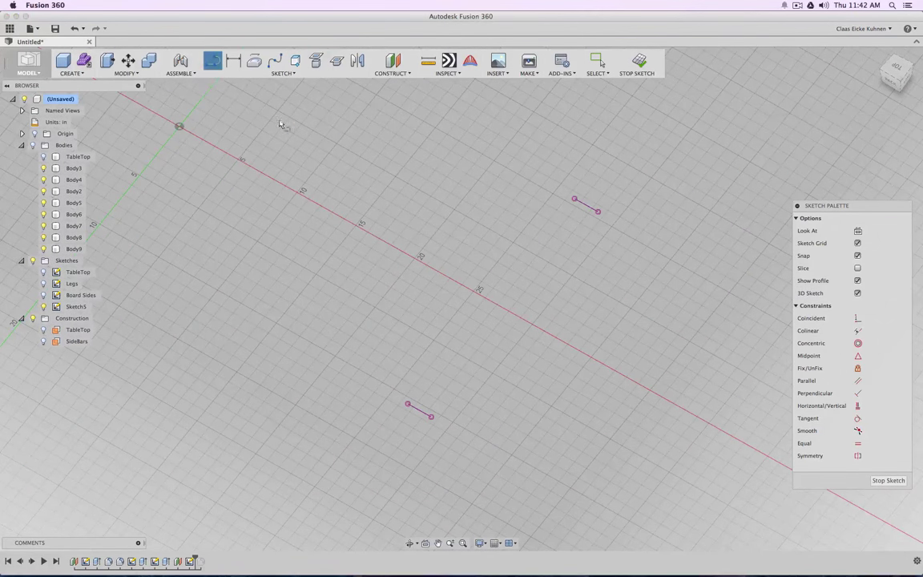
left_click(590, 207)
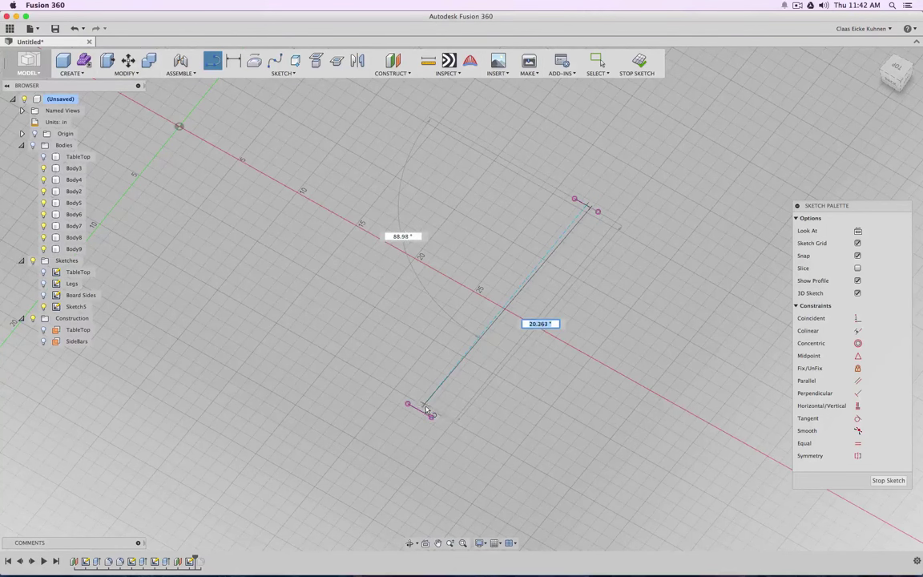
left_click(422, 411)
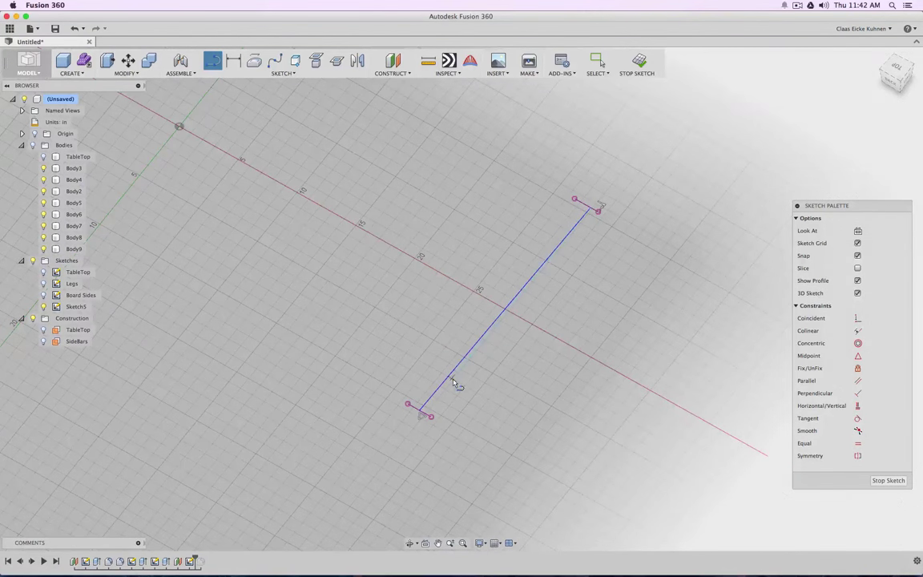
scroll(455, 383, "up", 3)
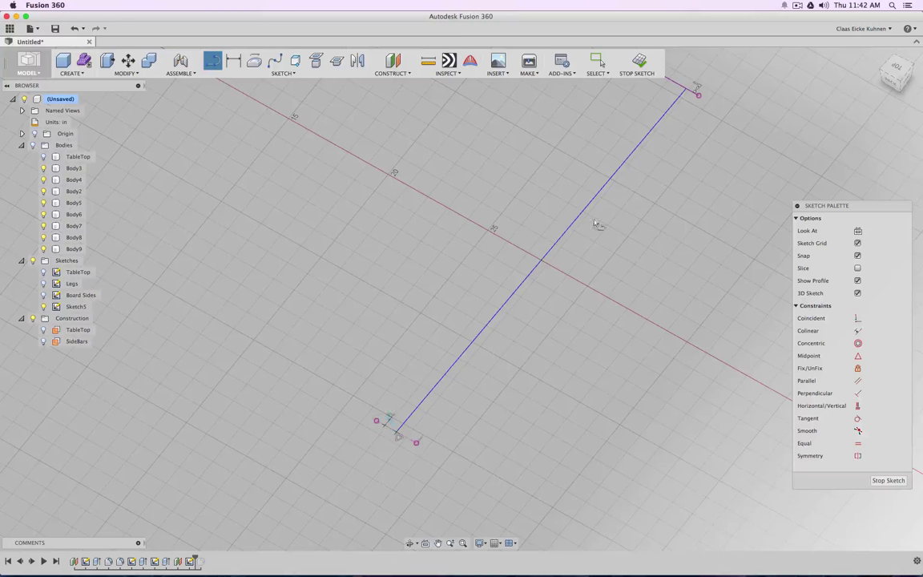
left_click(385, 424)
left_click(666, 79)
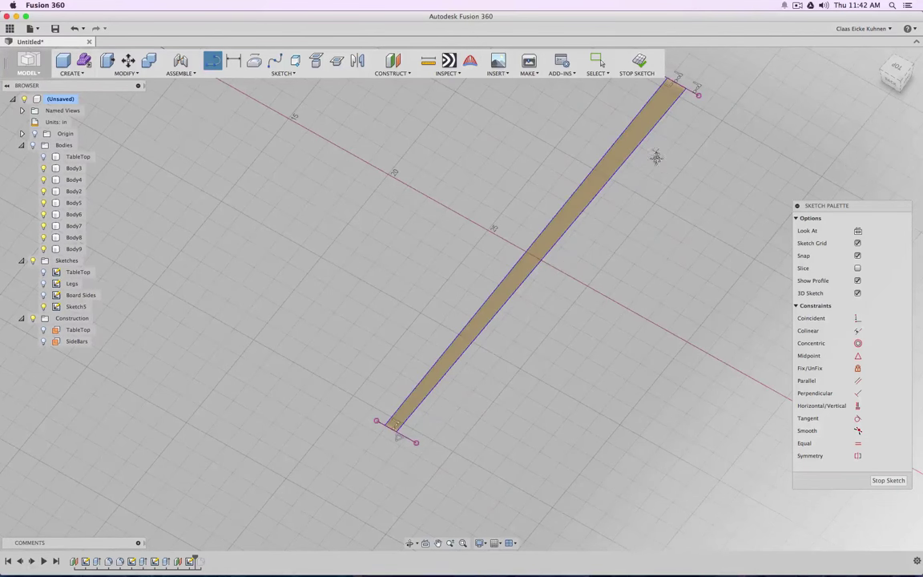
middle_click_drag(657, 157, 641, 201)
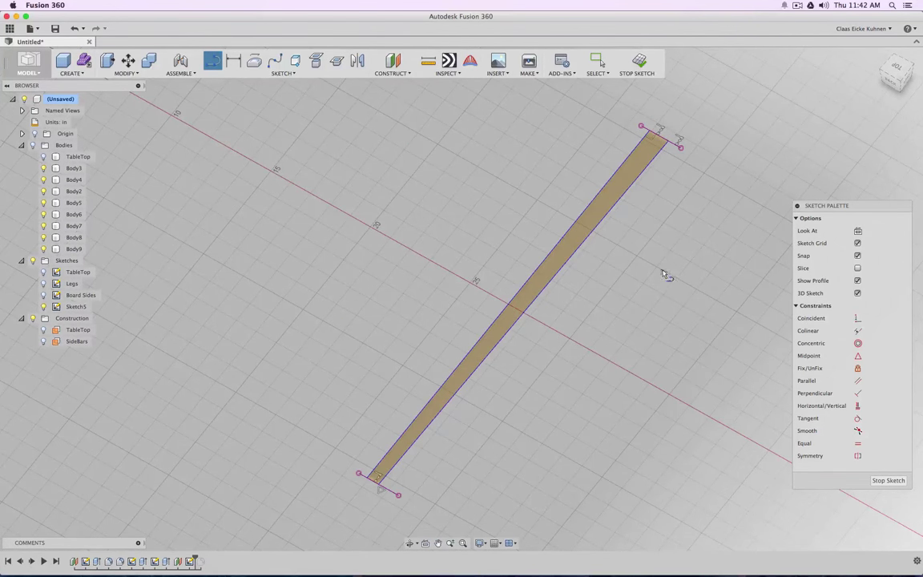
key("Escape")
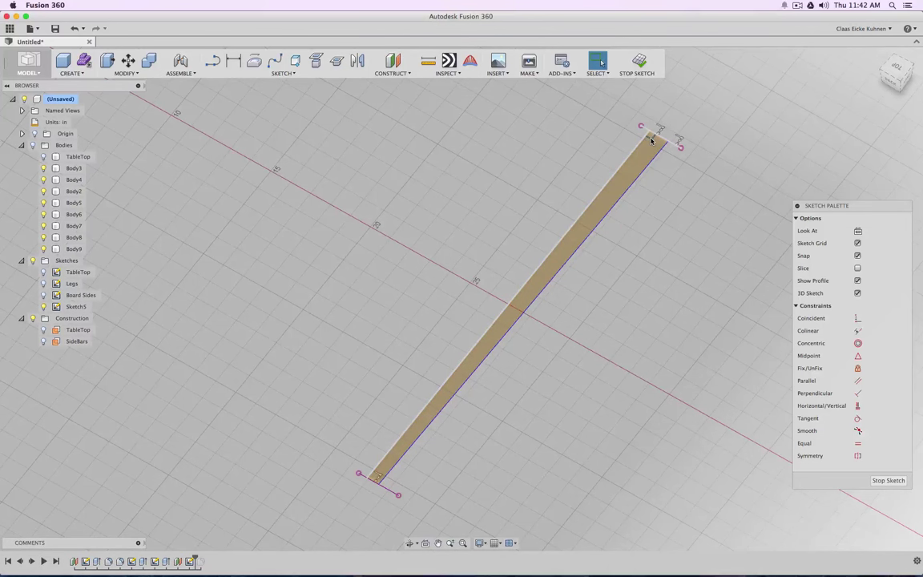
Constrain the side bar's outer line perpendicular to the projected leg edge and shift the line slightly outward.
left_click(858, 393)
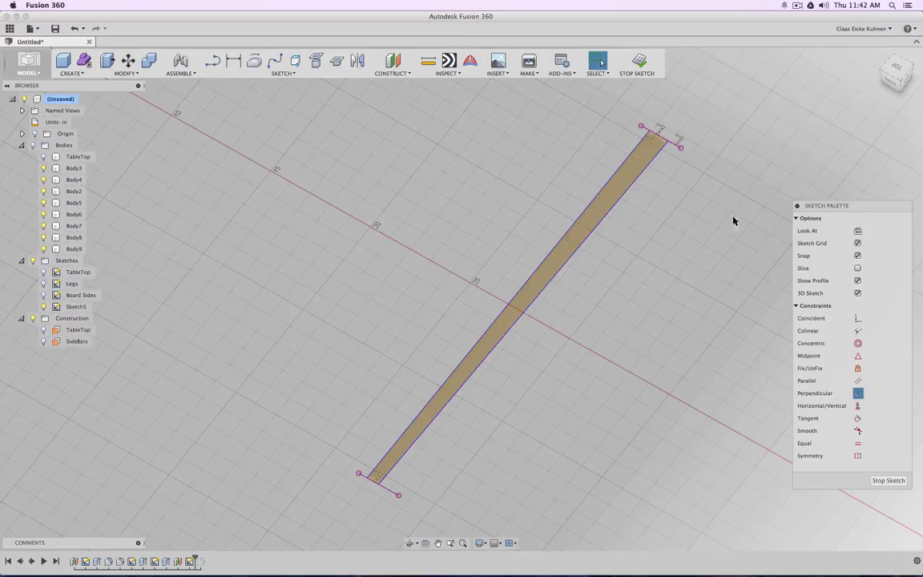
left_click(661, 150)
left_click(664, 139)
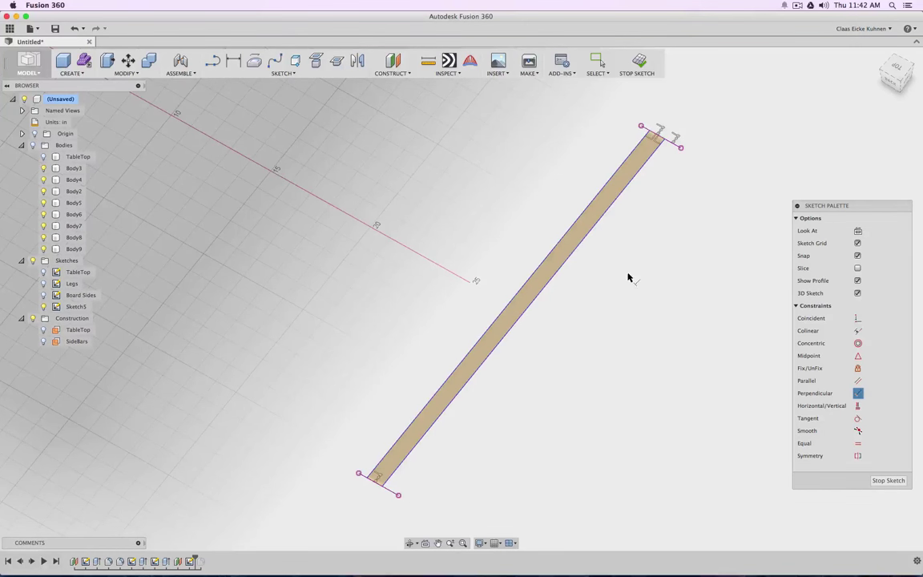
key("Escape")
left_click(586, 251)
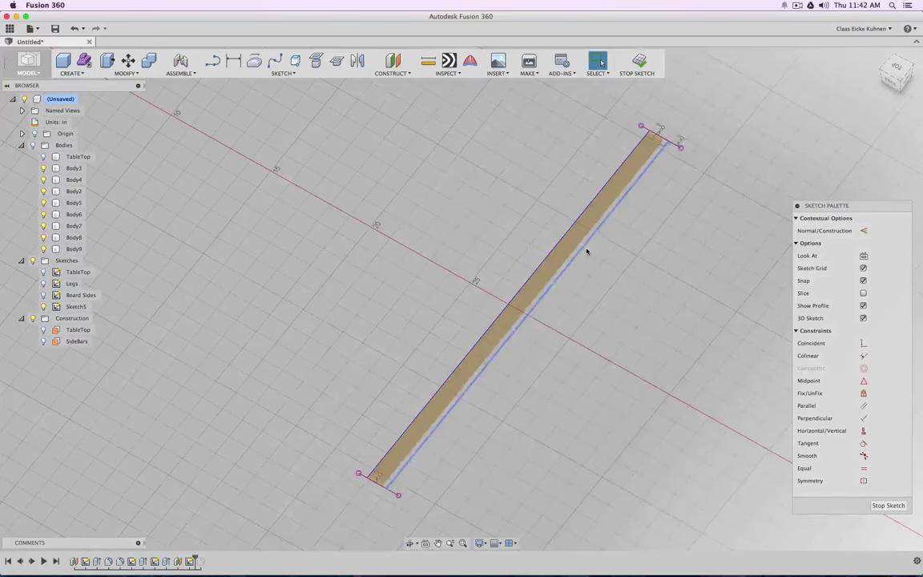
key("x")
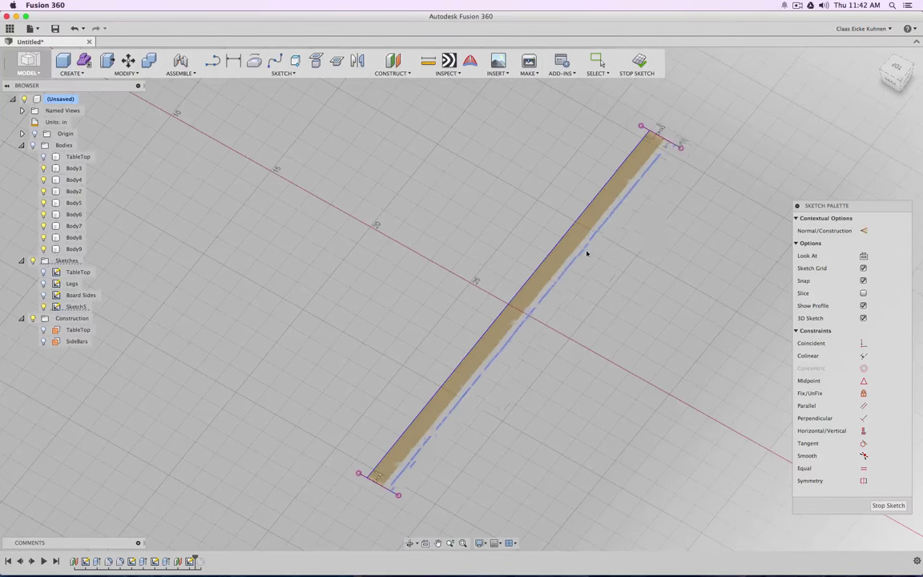
left_click_drag(587, 253, 584, 250)
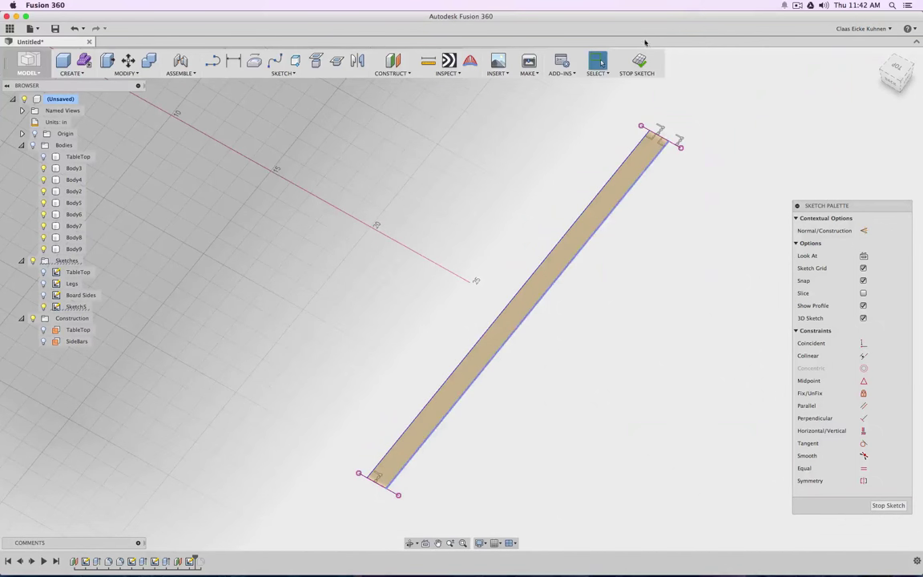
Measure the distance between the two endpoints of the projected leg edge at the bar's far end.
left_click(428, 61)
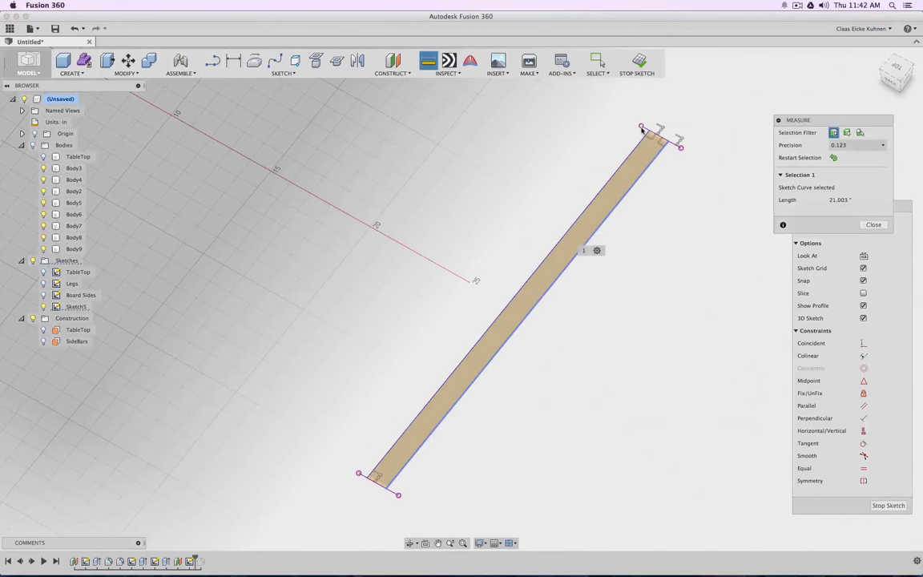
left_click(642, 127)
left_click(681, 147)
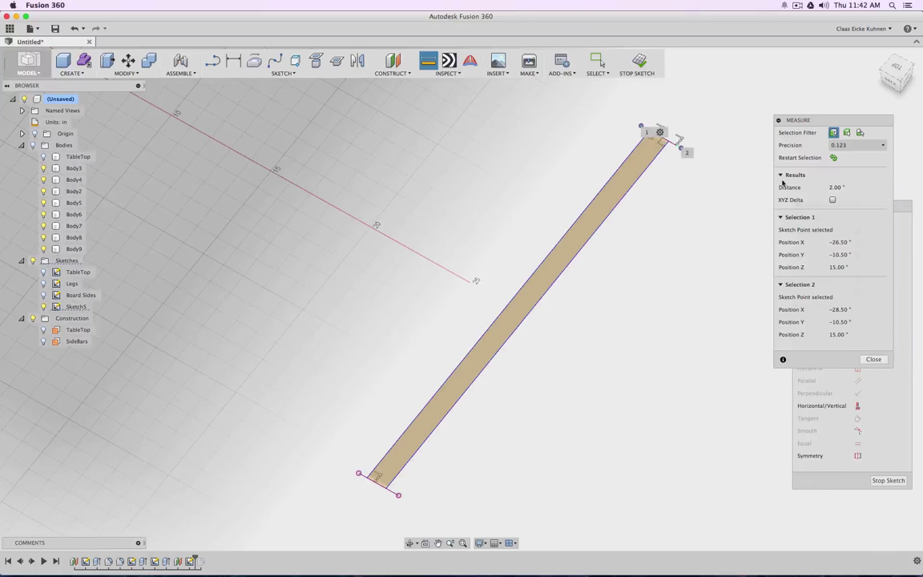
Close the measurement and dimension the distance between the side bar's two long lines as 1 in.
left_click(872, 359)
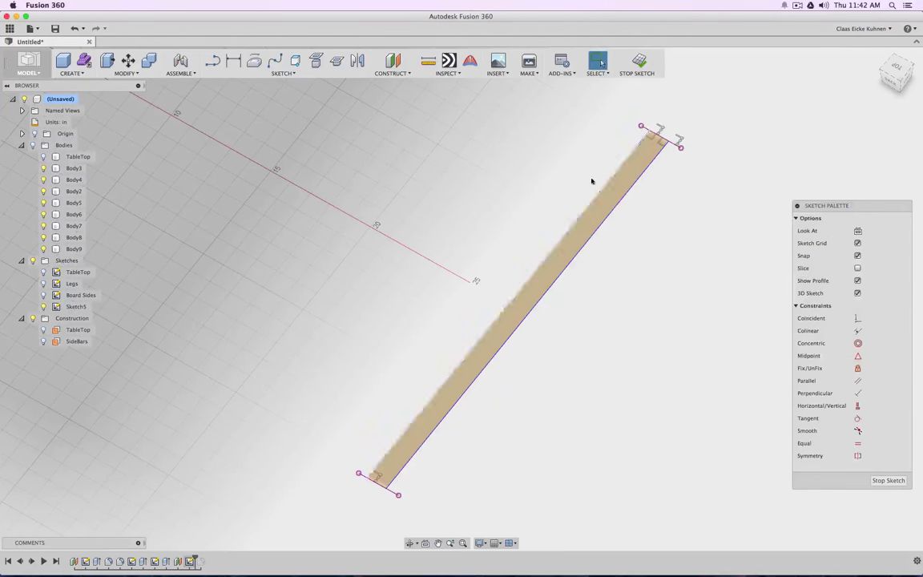
left_click(234, 61)
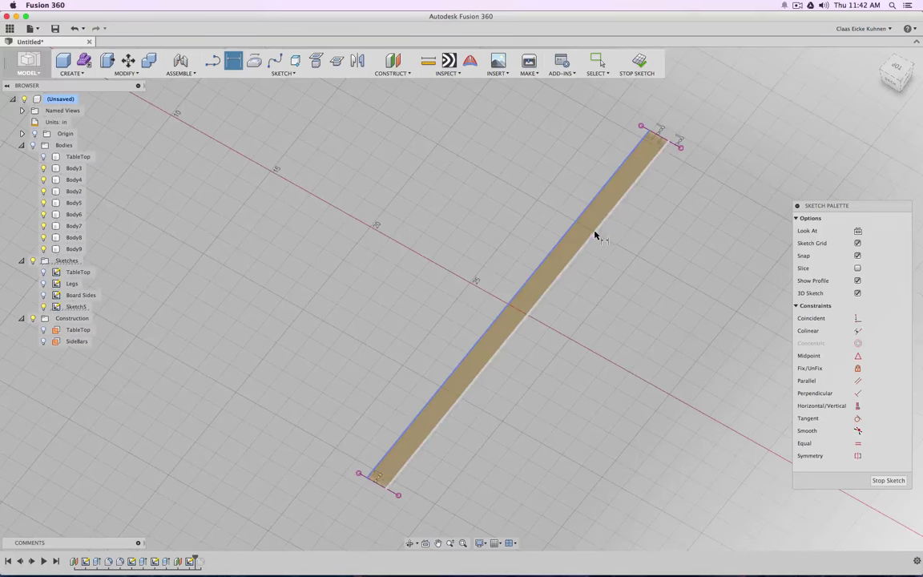
left_click(579, 238)
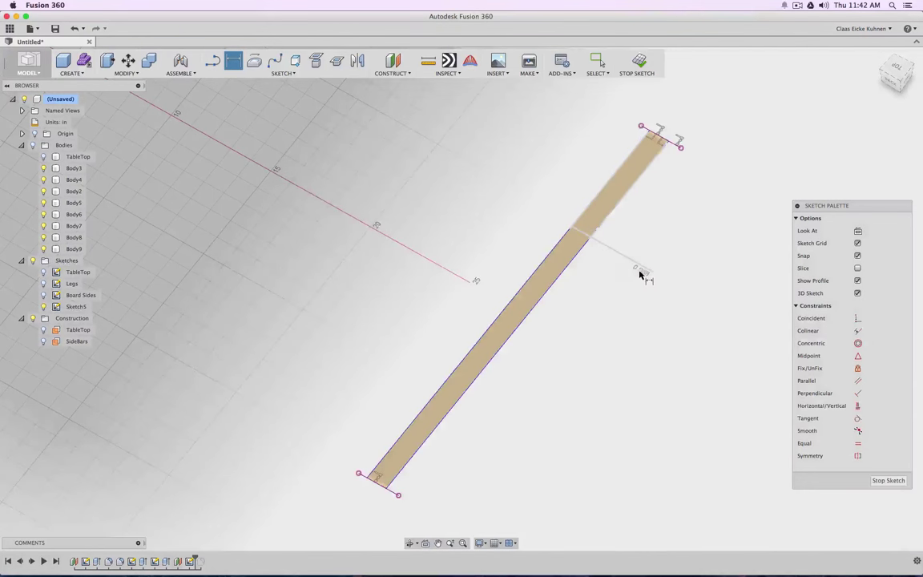
left_click(643, 268)
type("1")
key("Return")
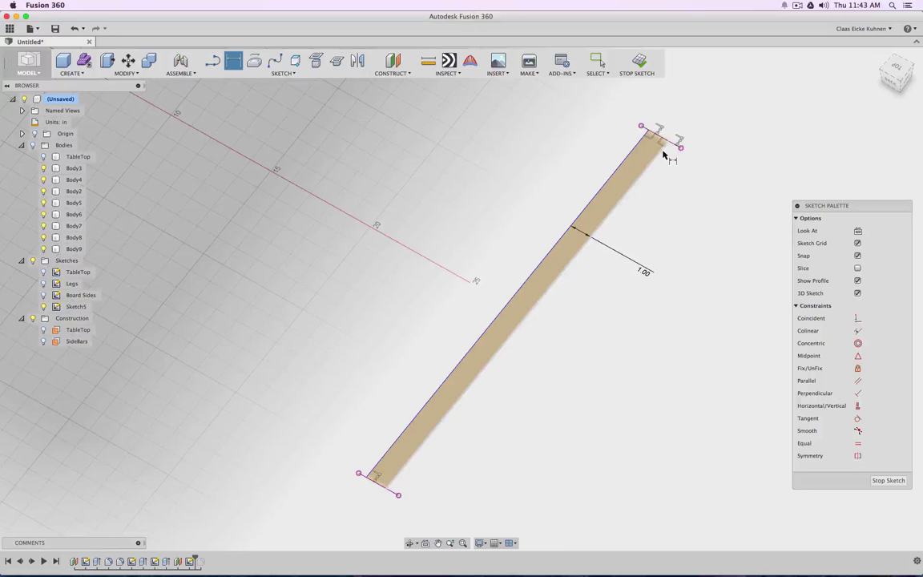
Dimension the gap between the bar's outer long line and the outer endpoint of the projected leg edge as 0.5 in.
left_click(663, 154)
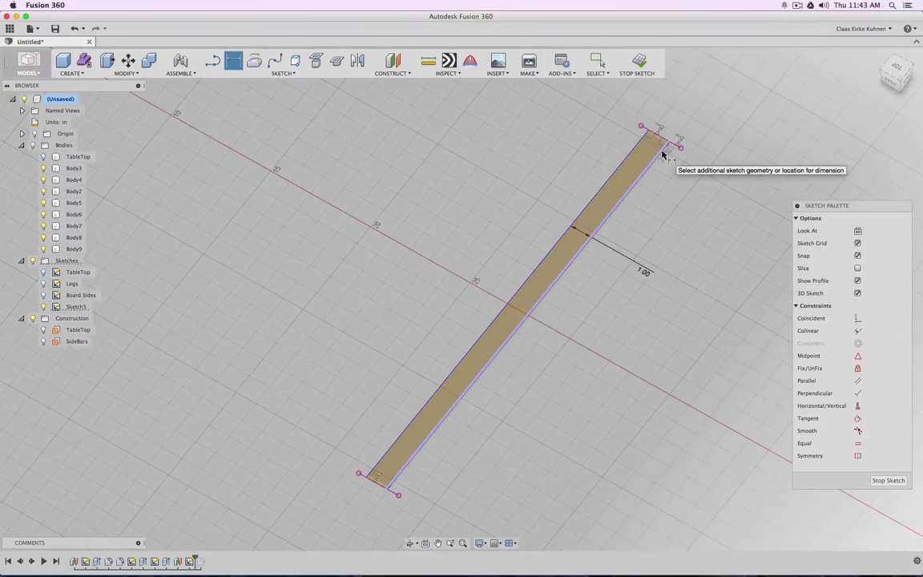
left_click(681, 150)
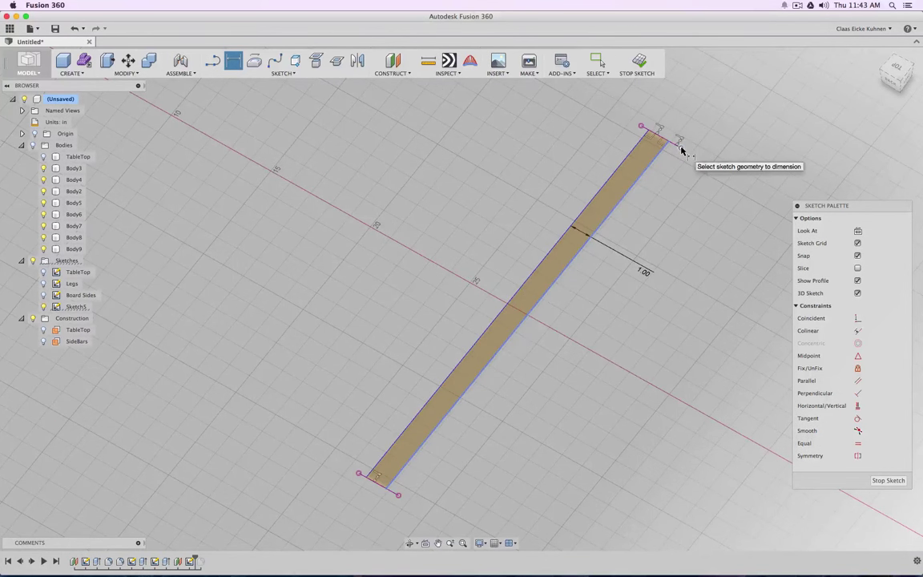
left_click(682, 149)
left_click(707, 127)
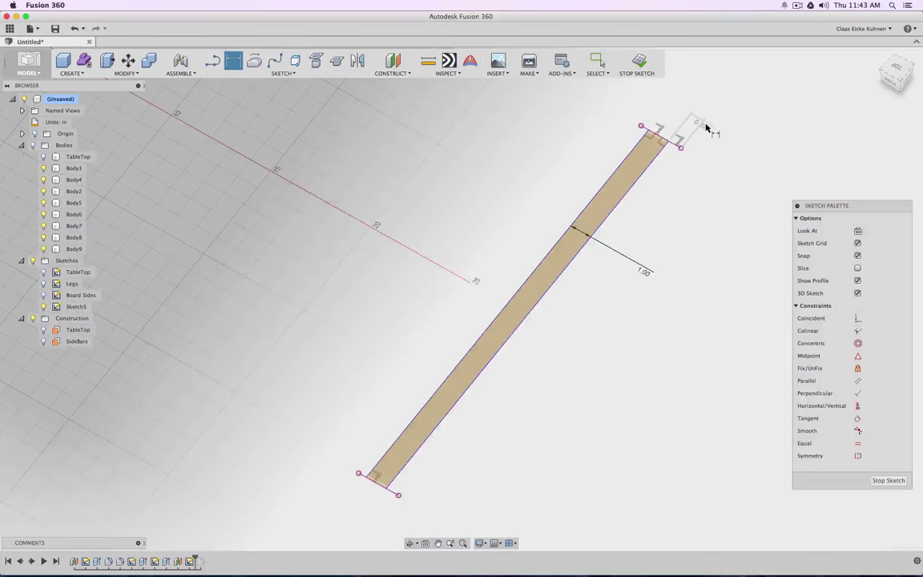
double_click(707, 128)
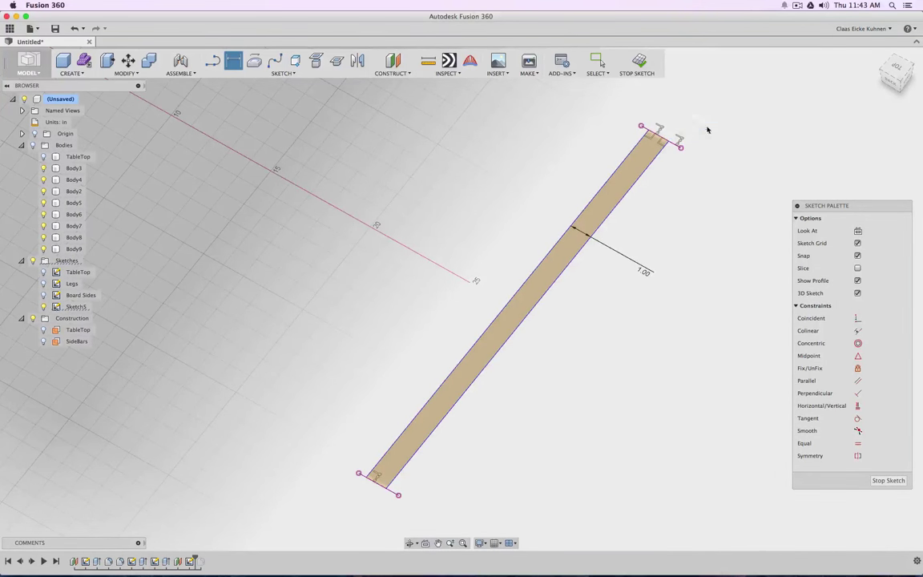
type(".5")
key("Return")
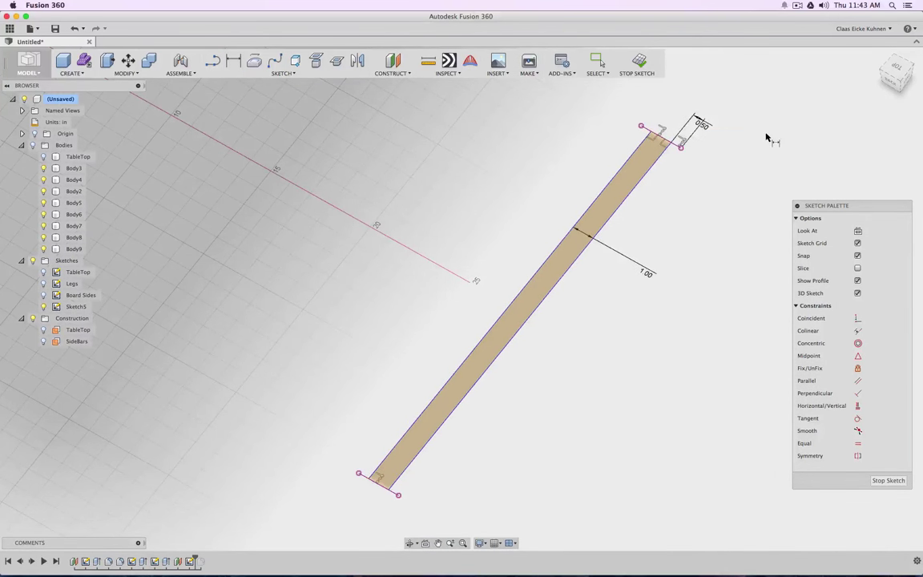
Try to dimension the gap between the bar's inner long line and the inner endpoint of the projected leg edge.
left_click(643, 130)
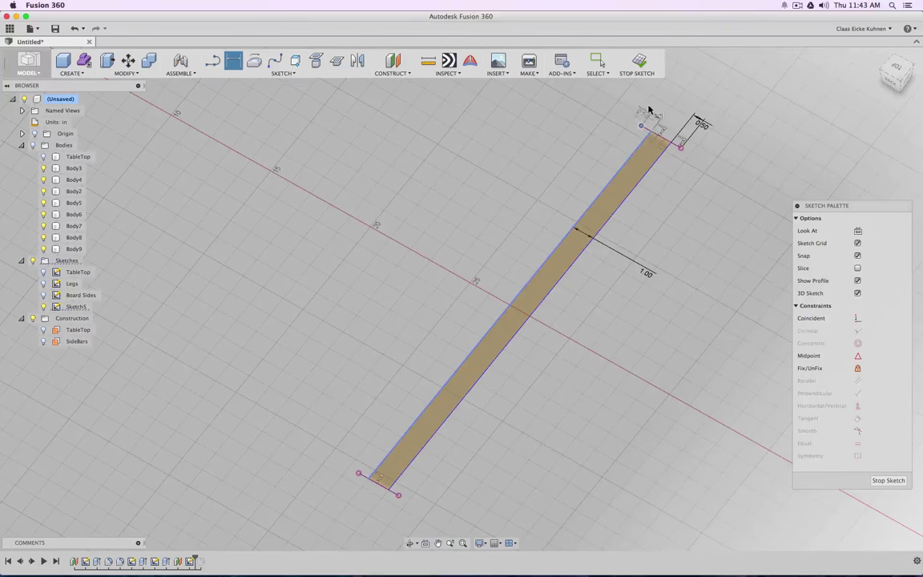
left_click(655, 114)
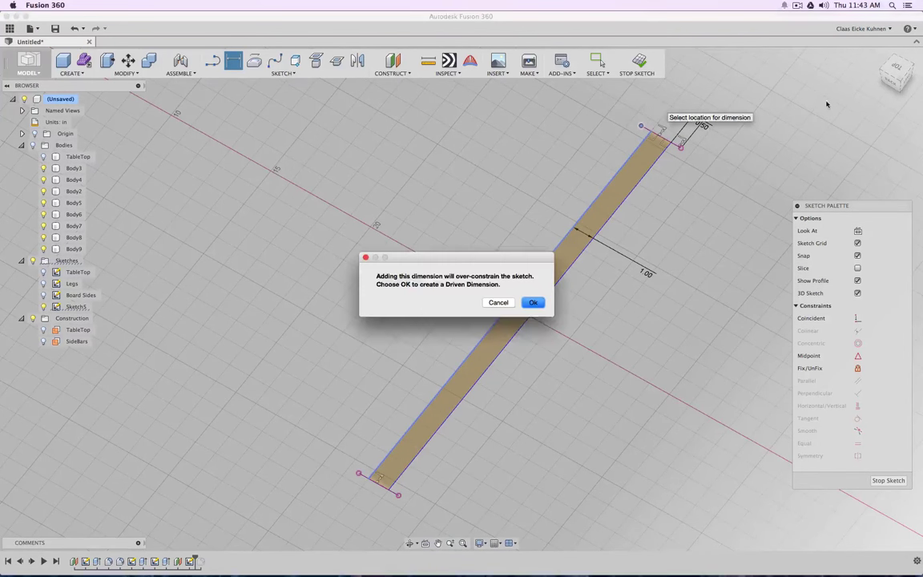
left_click(498, 303)
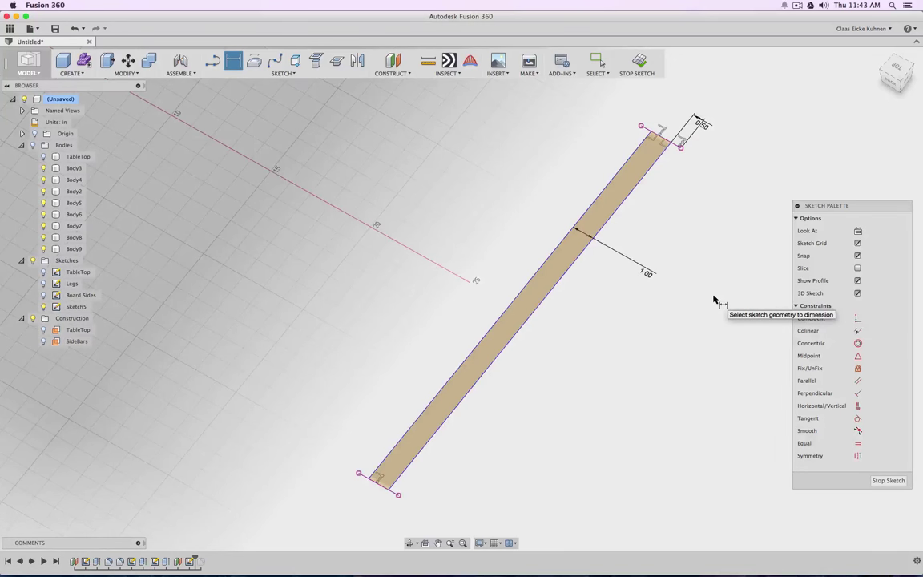
Finish the side bar sketch and show all the table's bodies again.
scroll(699, 248, "down", 3)
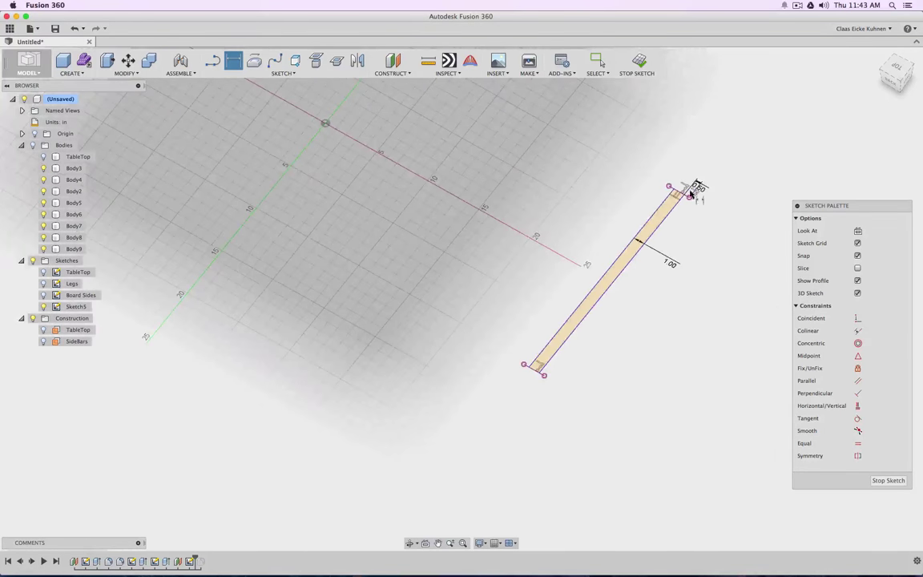
left_click(640, 64)
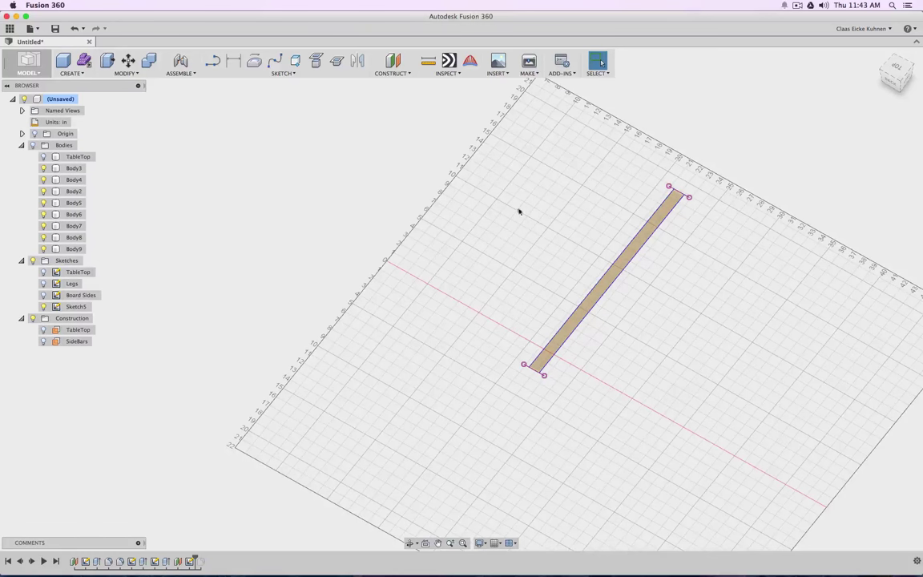
mouse_move(898, 85)
left_mouse_down()
mouse_move(818, 71)
mouse_move(758, 73)
mouse_move(754, 62)
left_mouse_up()
middle_click_drag(767, 59, 791, 121, "shift")
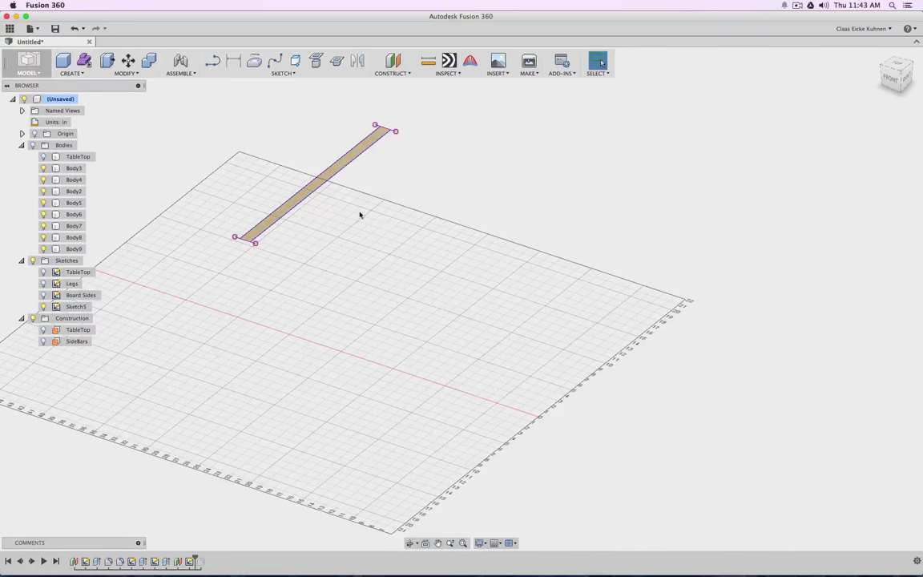
middle_click_drag(394, 183, 452, 218)
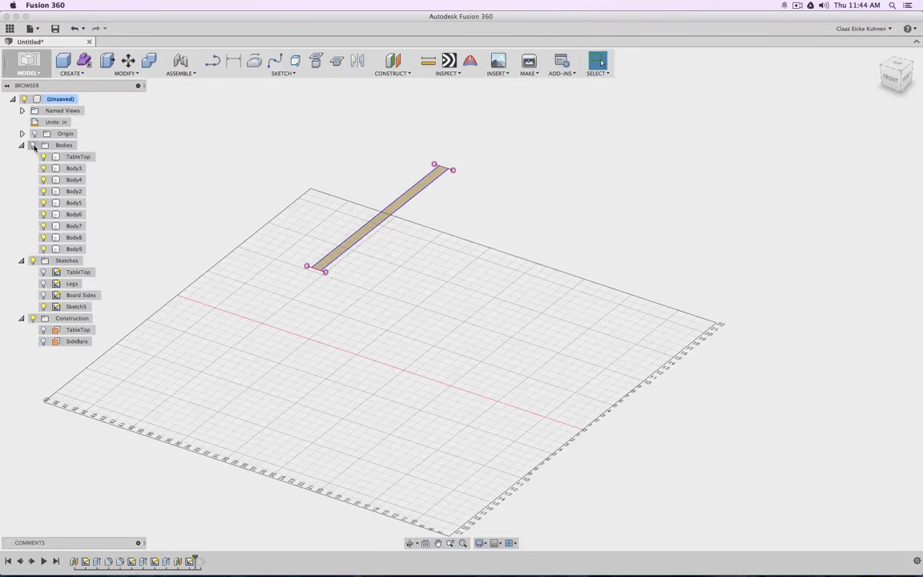
left_click(34, 145)
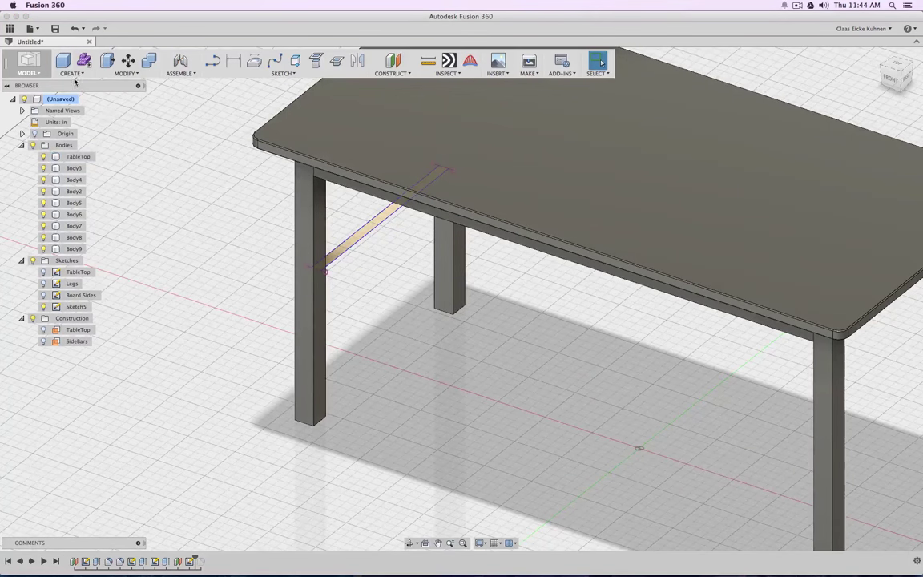
Extrude the side bar profile 3 in upward as a new body.
left_click(77, 74)
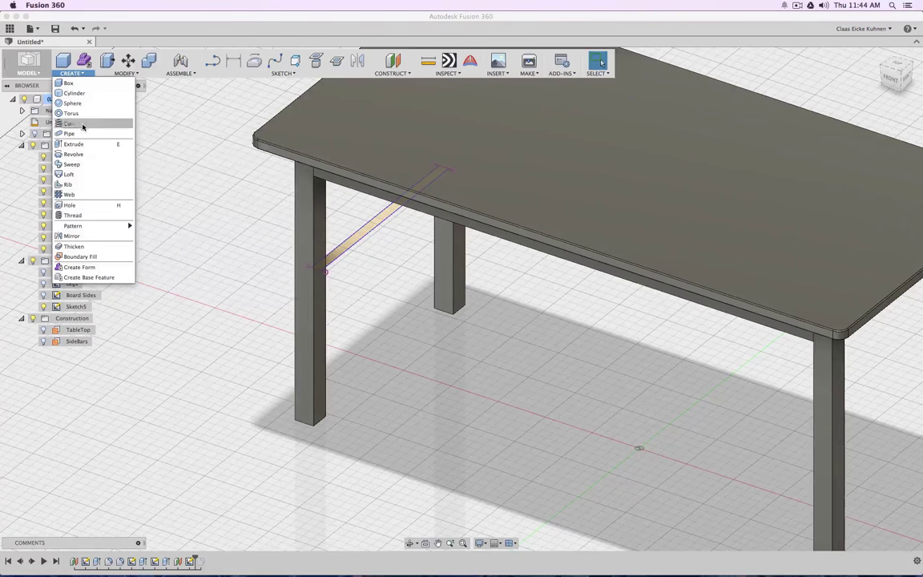
left_click(72, 144)
left_click(375, 223)
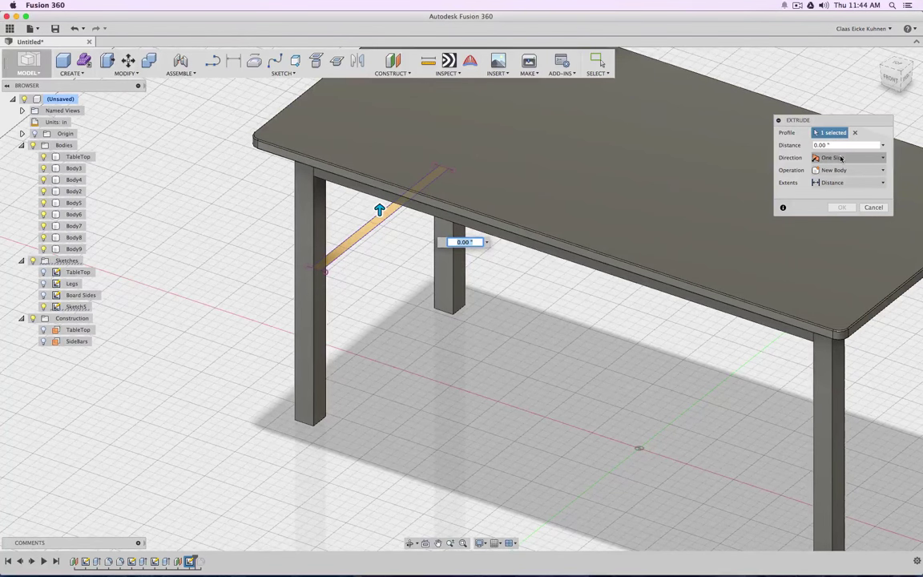
type("3")
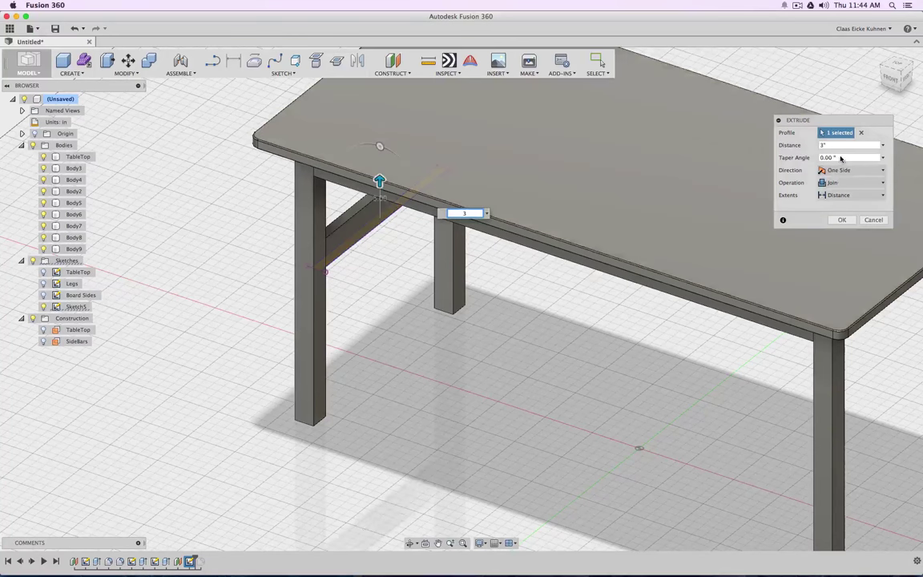
left_click(851, 183)
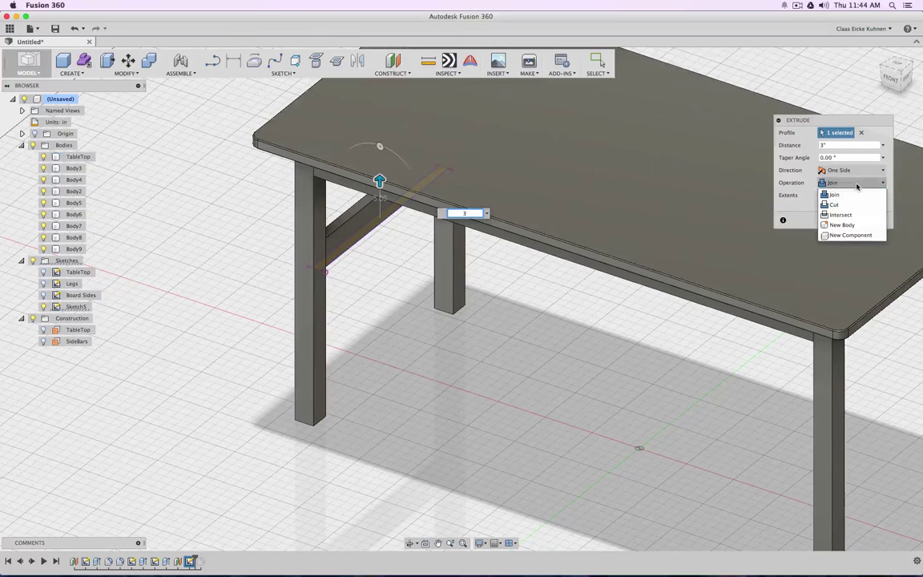
left_click(841, 225)
left_click(841, 222)
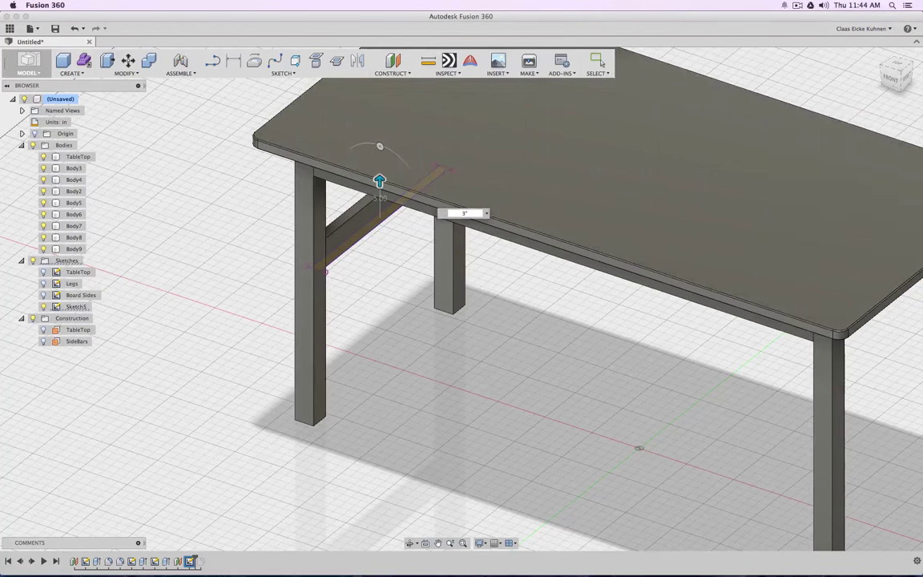
Mirror the side bar body to the opposite short end of the table across the vertical origin plane between the leg pairs.
middle_click_drag(461, 299, 397, 250, "shift")
middle_click_drag(601, 63, 601, 63, "shift")
middle_click_drag(874, 64, 880, 109, "shift")
left_click(640, 296)
scroll(645, 293, "down", 5)
middle_click_drag(645, 293, 511, 267)
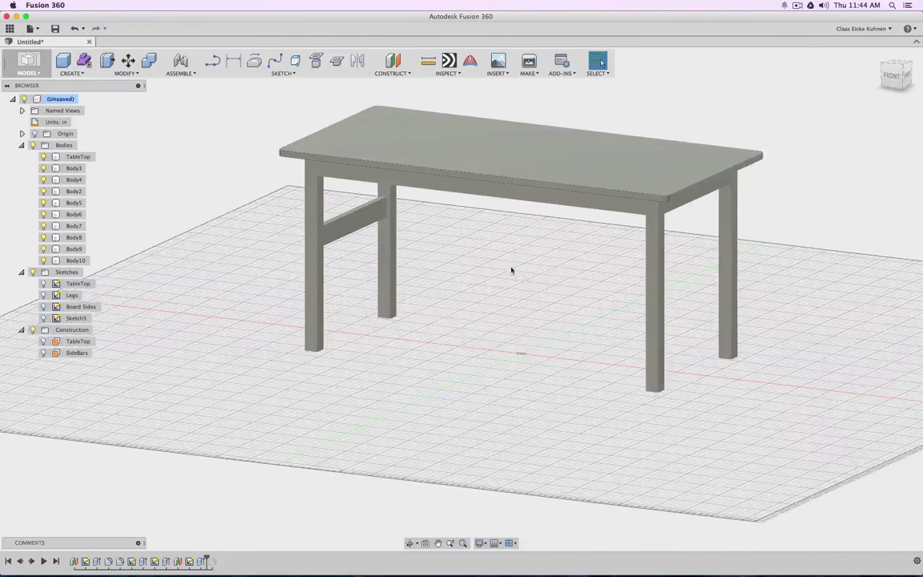
left_click(71, 70)
mouse_move(89, 230)
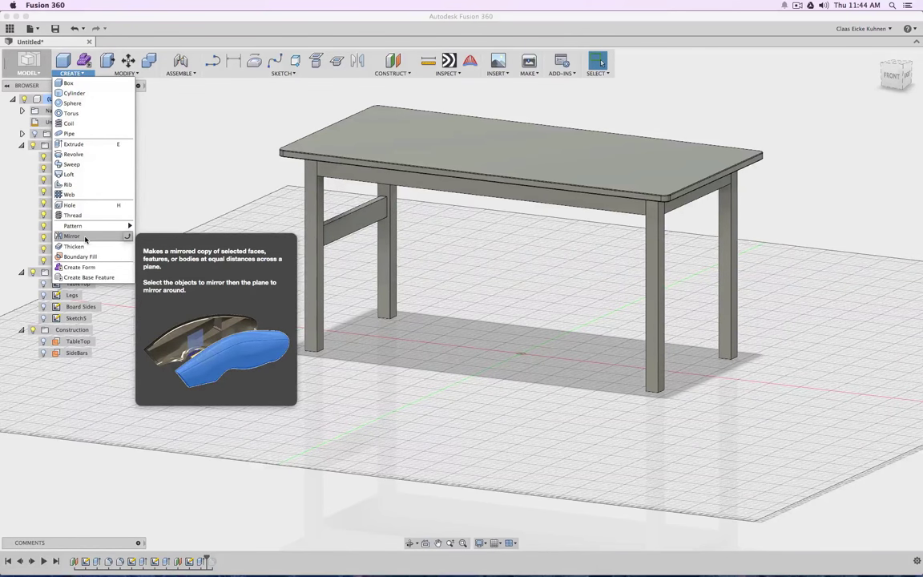
left_click(72, 235)
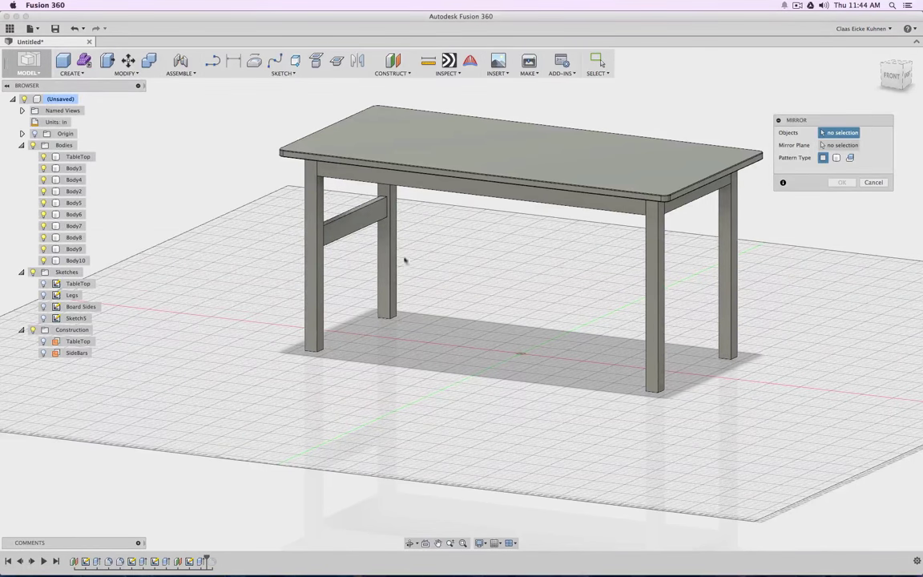
left_click(837, 158)
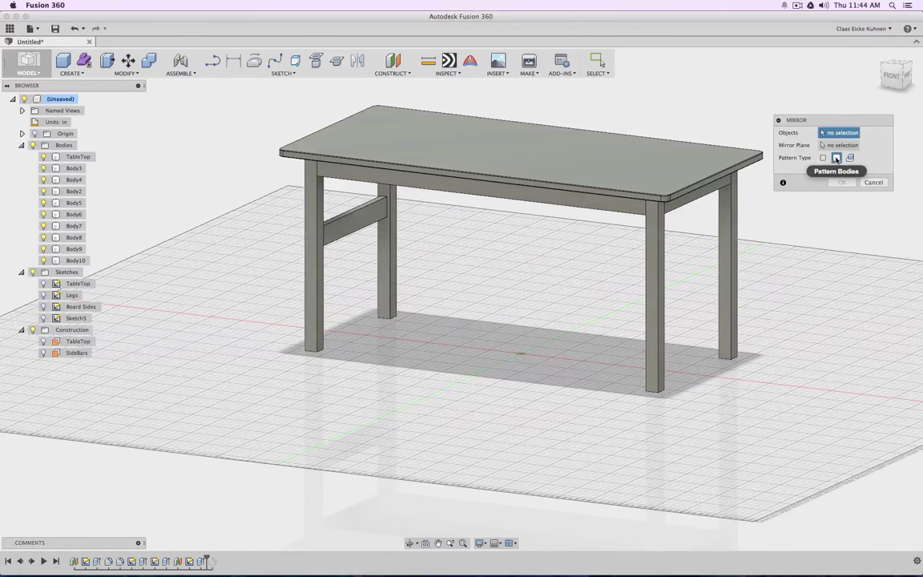
left_click(353, 220)
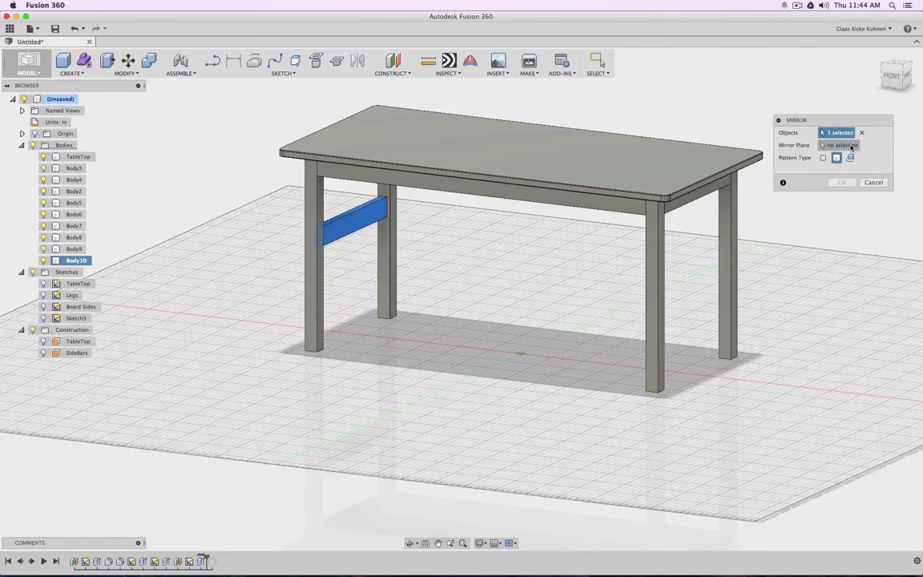
left_click(852, 145)
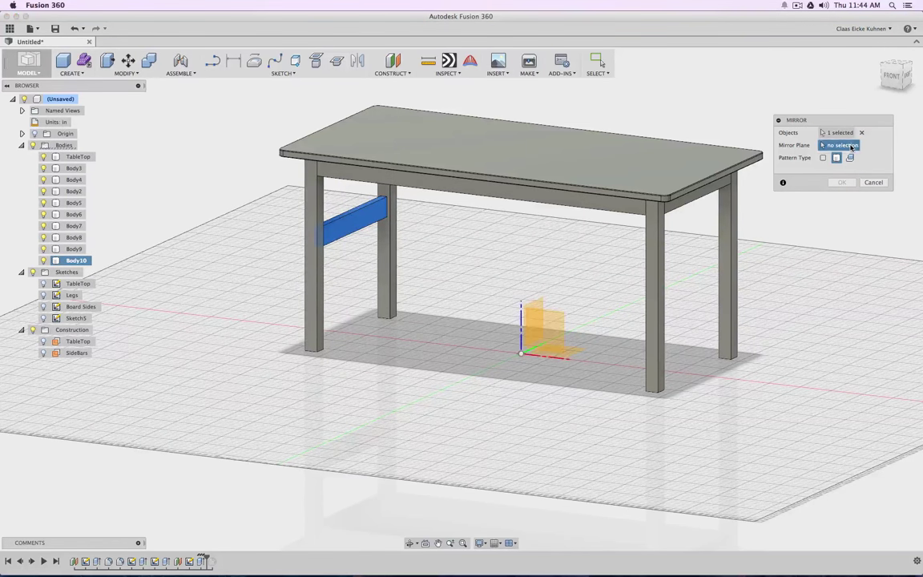
left_click(541, 300)
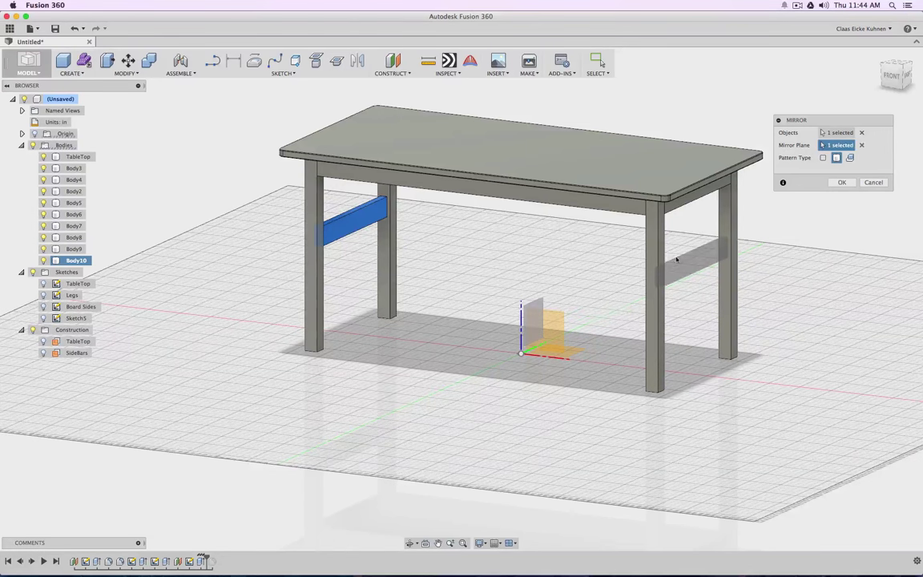
left_click(841, 182)
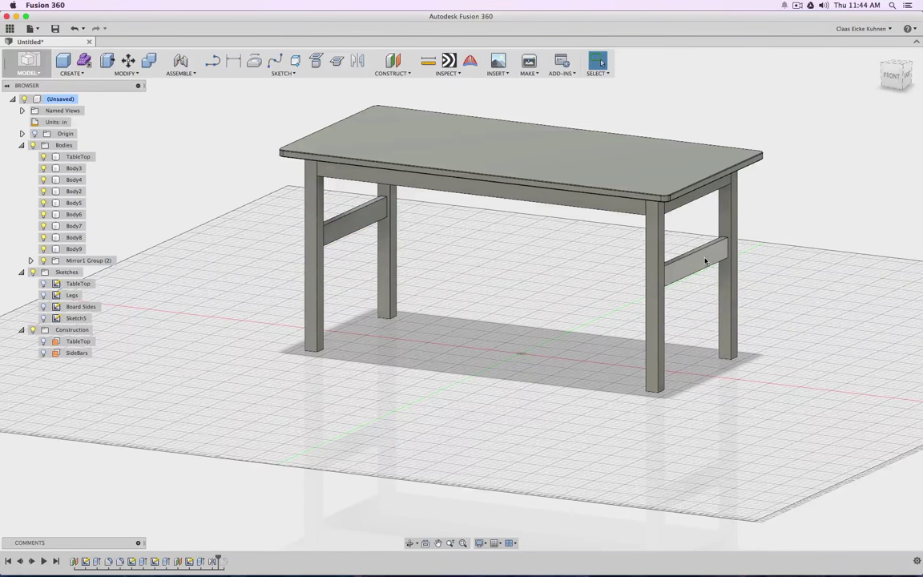
Expand the mirror's body group to review the two side bars and delete the mirror feature from the timeline.
left_click(214, 563)
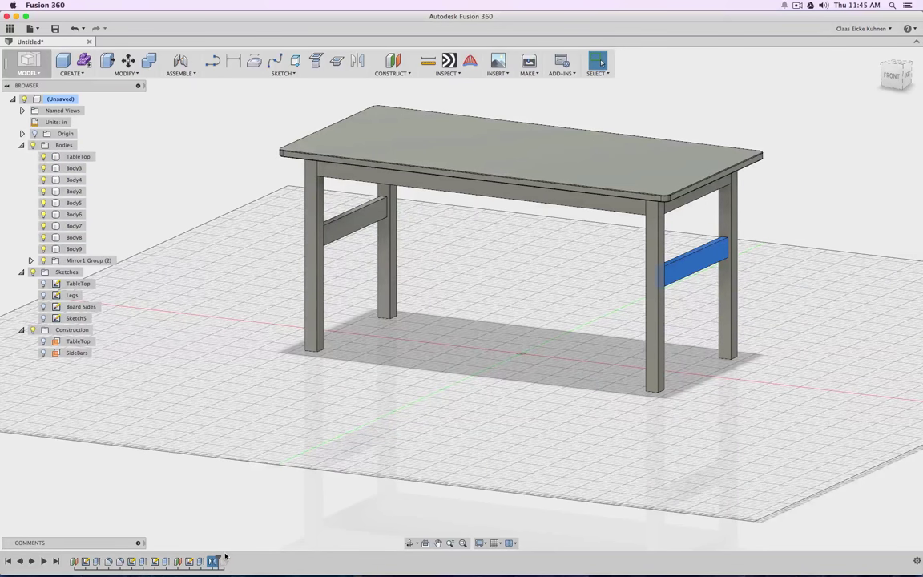
left_click(30, 260)
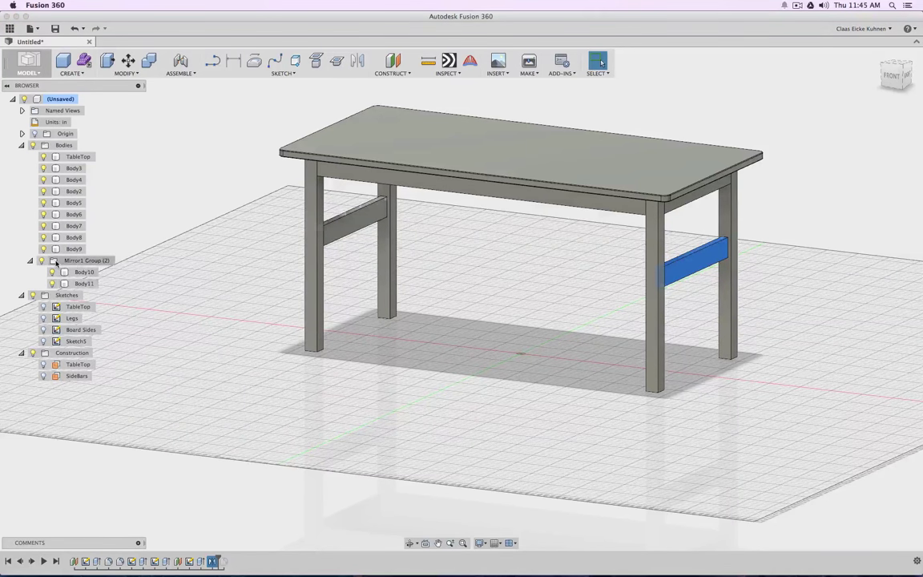
left_click(74, 261)
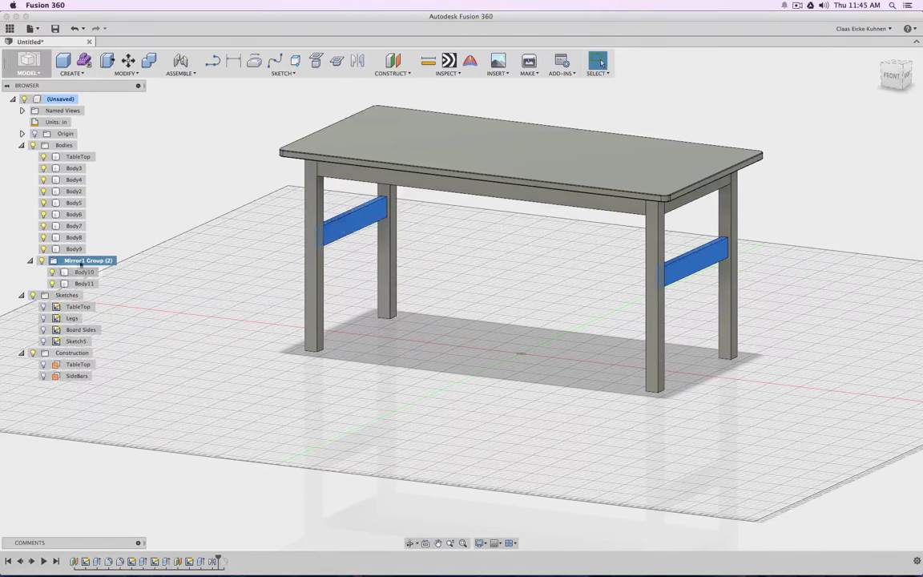
left_click(213, 562)
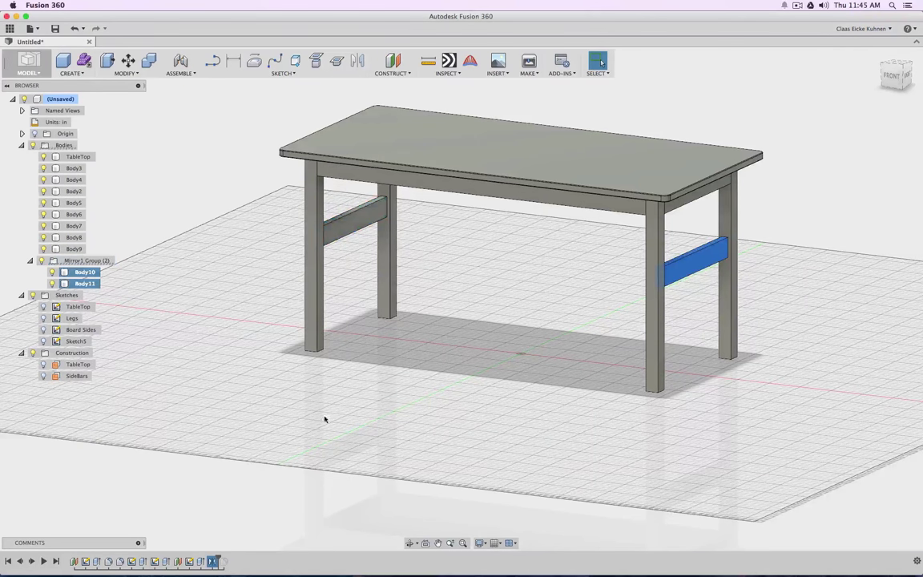
key("Delete")
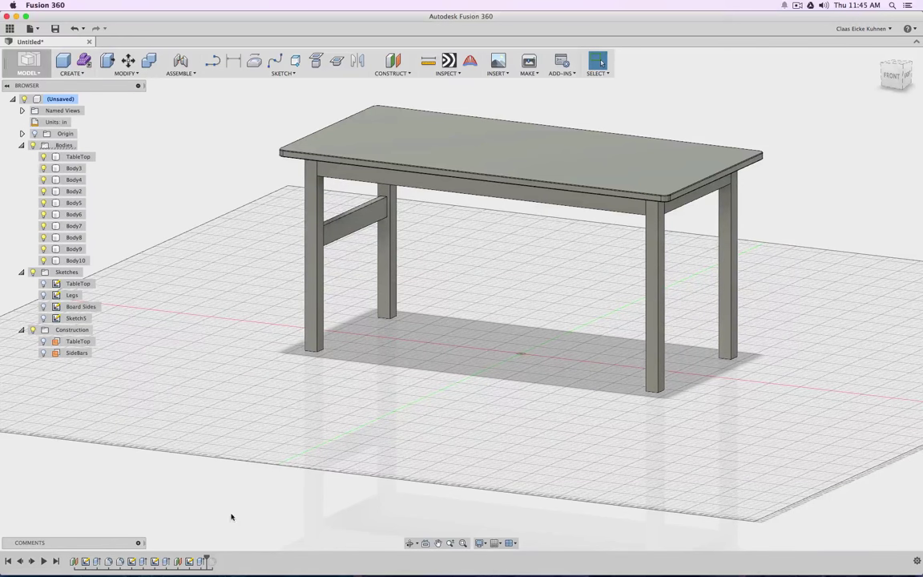
Reopen the side bar sketch and draw a line about 11 in long from the origin along the table's short direction.
right_click(189, 561)
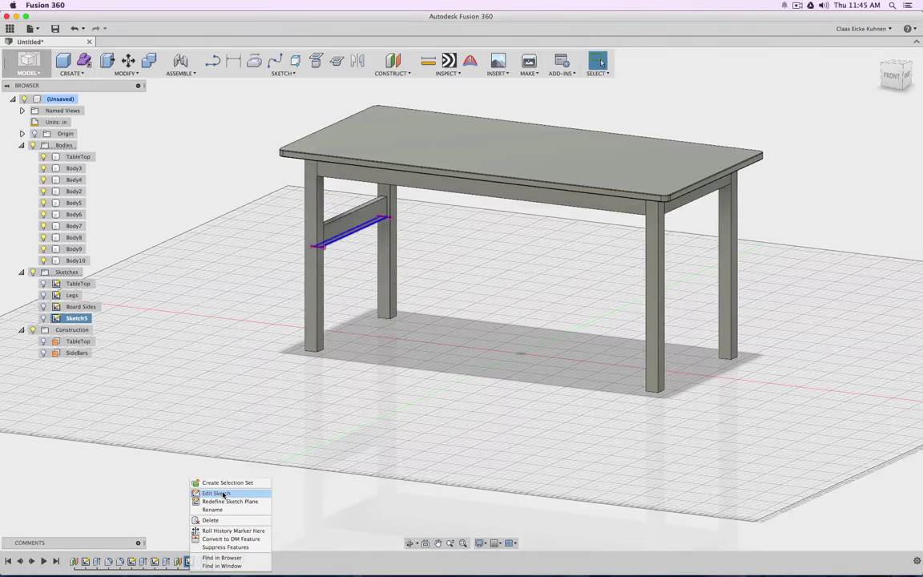
left_click(217, 493)
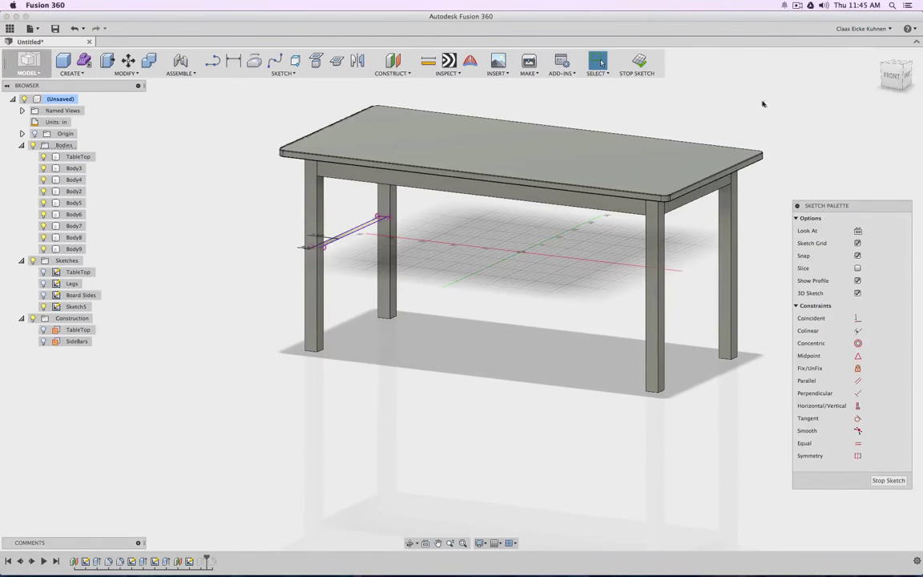
left_click_drag(897, 75, 896, 85)
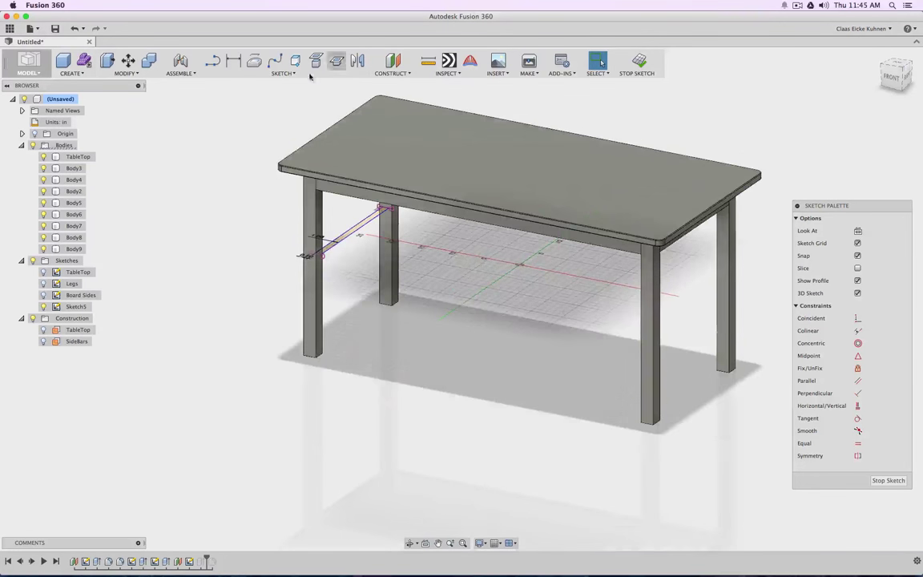
left_click(213, 62)
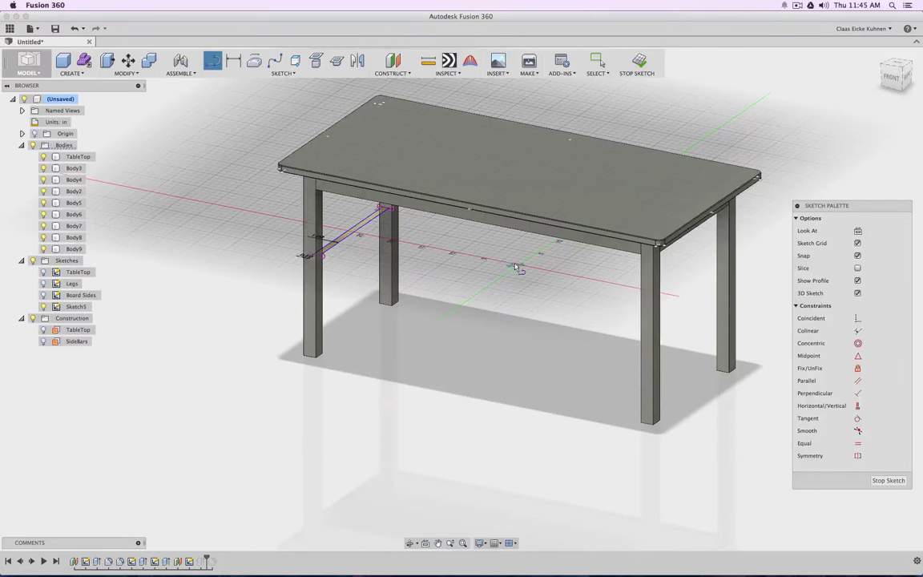
left_click(519, 266)
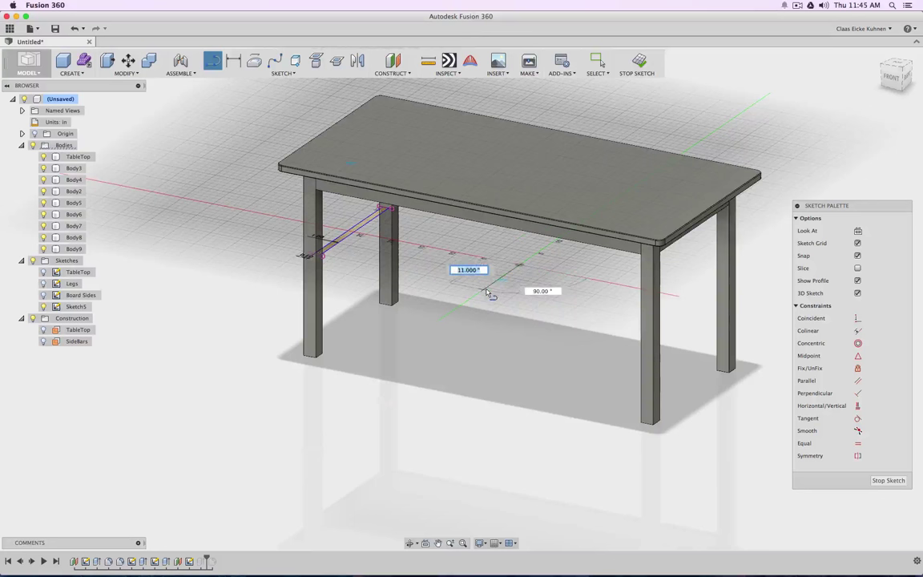
left_click(484, 288)
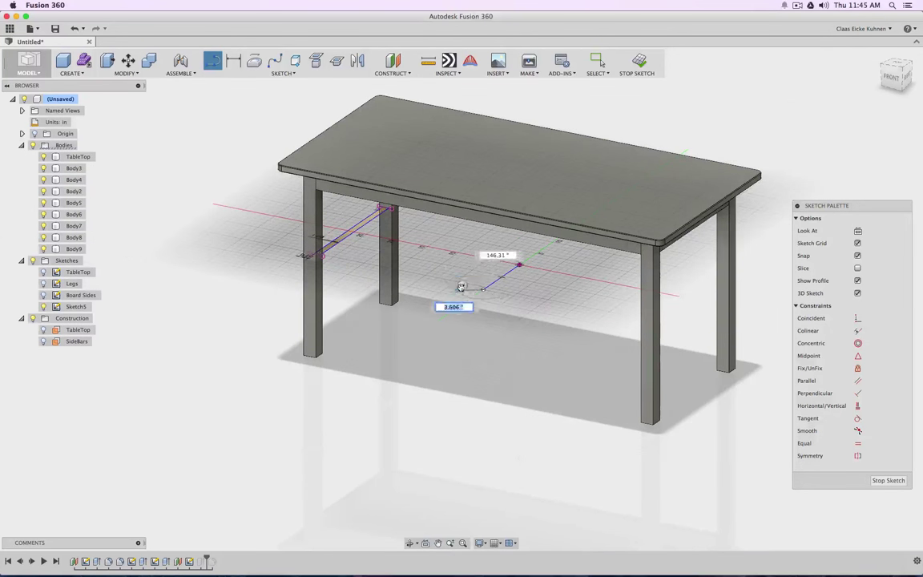
key("Escape")
Apply a Horizontal/Vertical constraint to the centre line and convert it to a construction line.
left_click(864, 396)
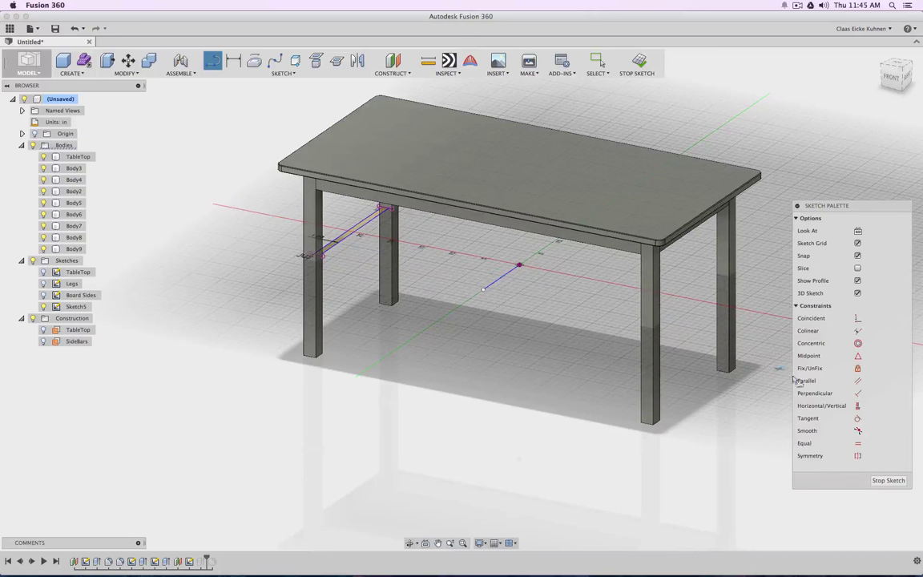
left_click(858, 405)
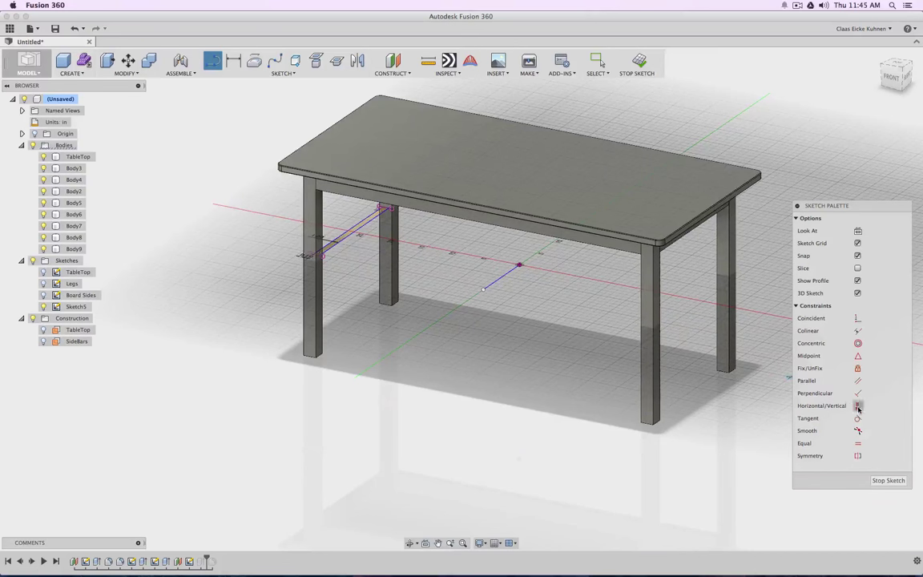
left_click(499, 278)
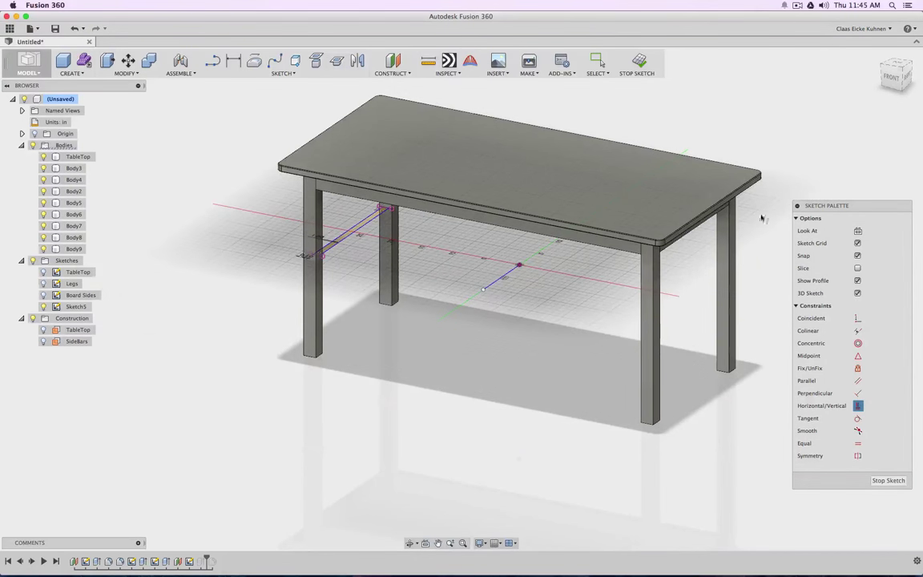
left_click(487, 286)
left_click(819, 228)
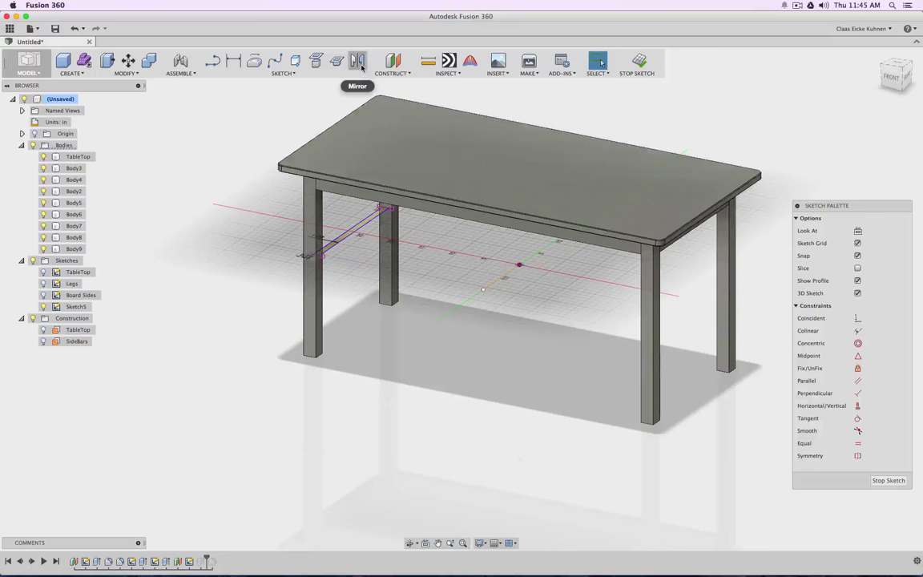
Set up a sketch mirror of the side bar profile's two long lines using the construction line as mirror line.
left_click(282, 73)
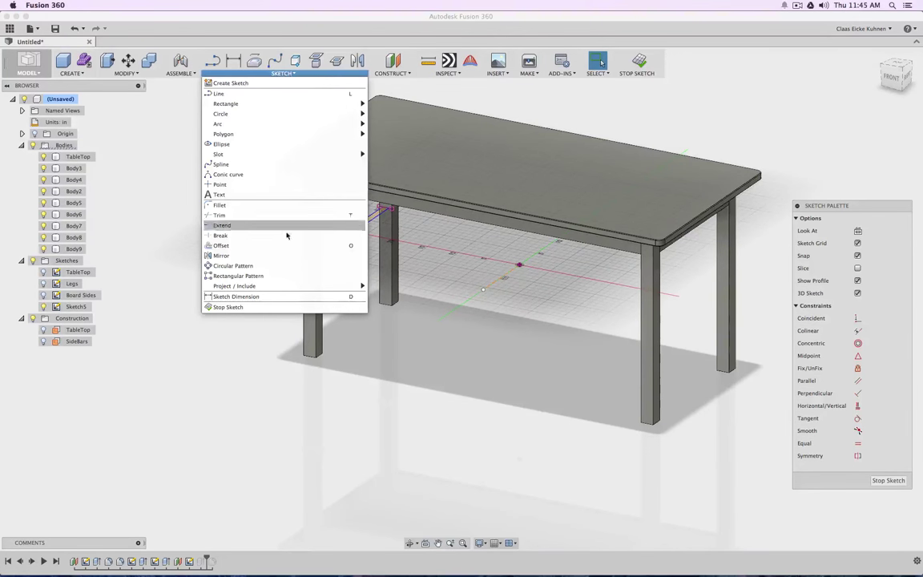
left_click(275, 257)
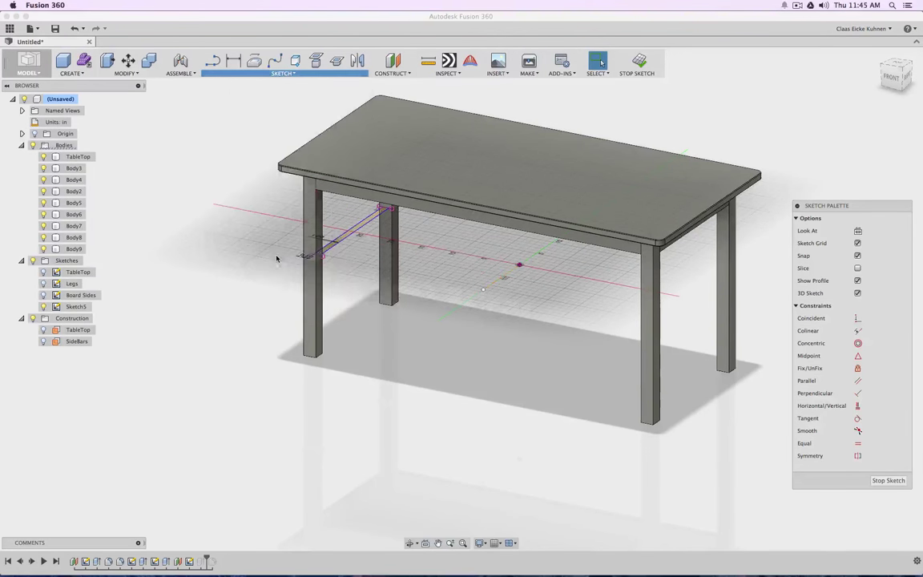
left_click(352, 231)
left_click(358, 232)
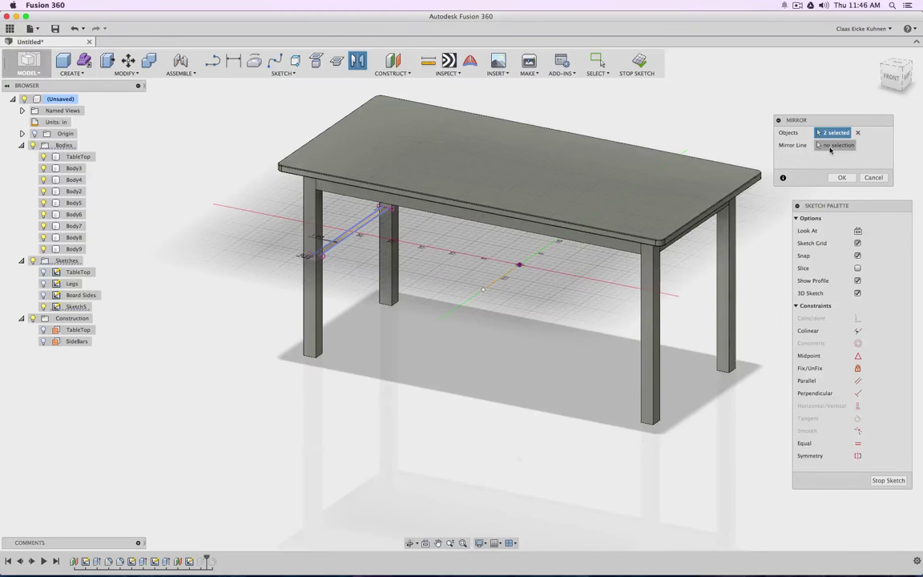
left_click(830, 147)
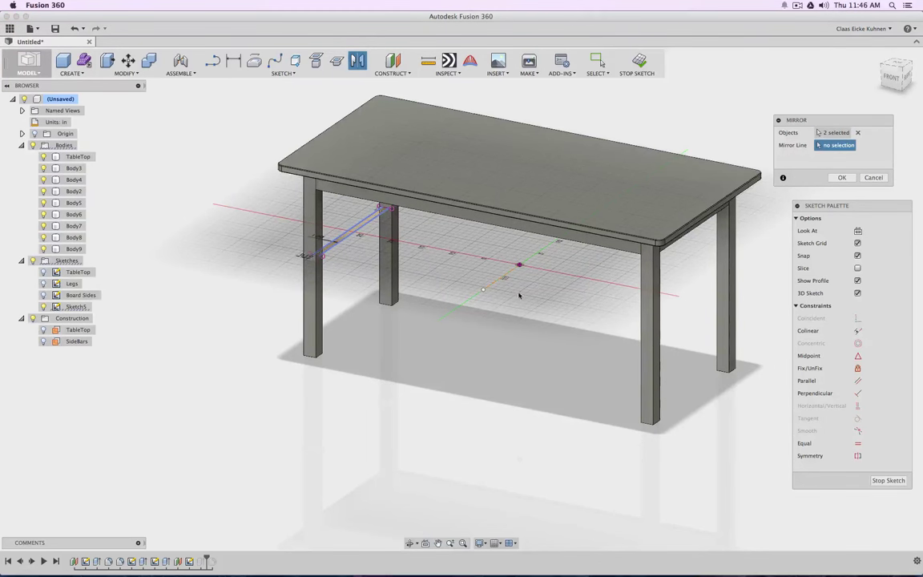
left_click(494, 285)
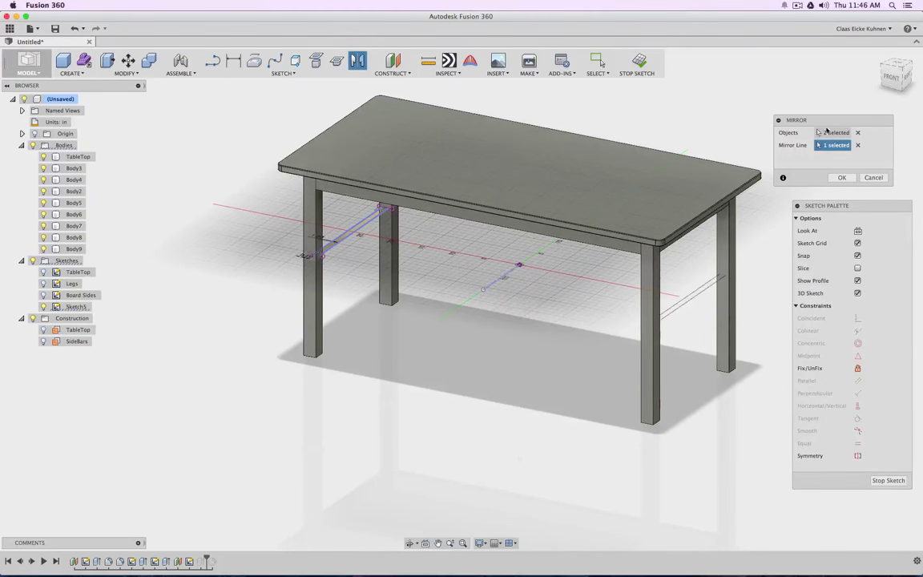
Add the profile's two short end lines to the mirror, complete it and finish the sketch.
left_click(830, 134)
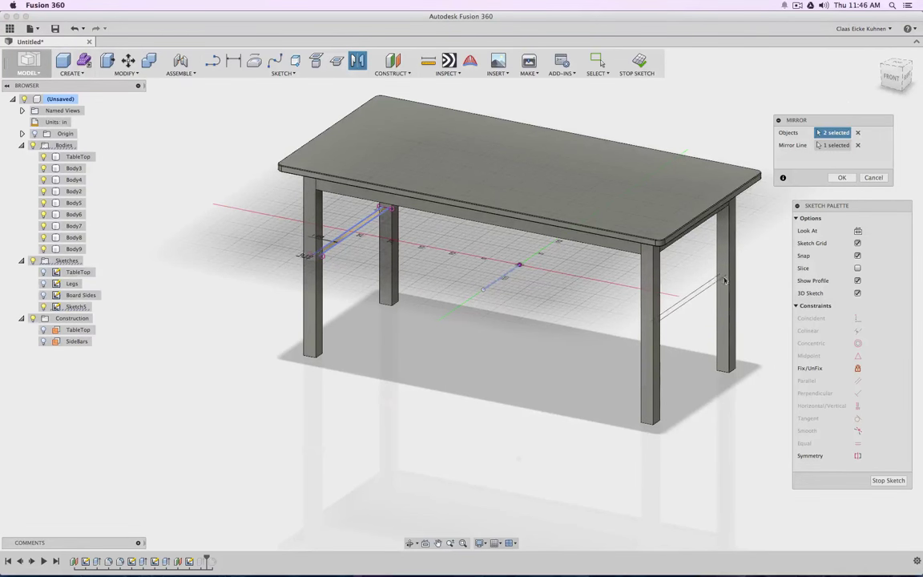
scroll(355, 223, "up", 5)
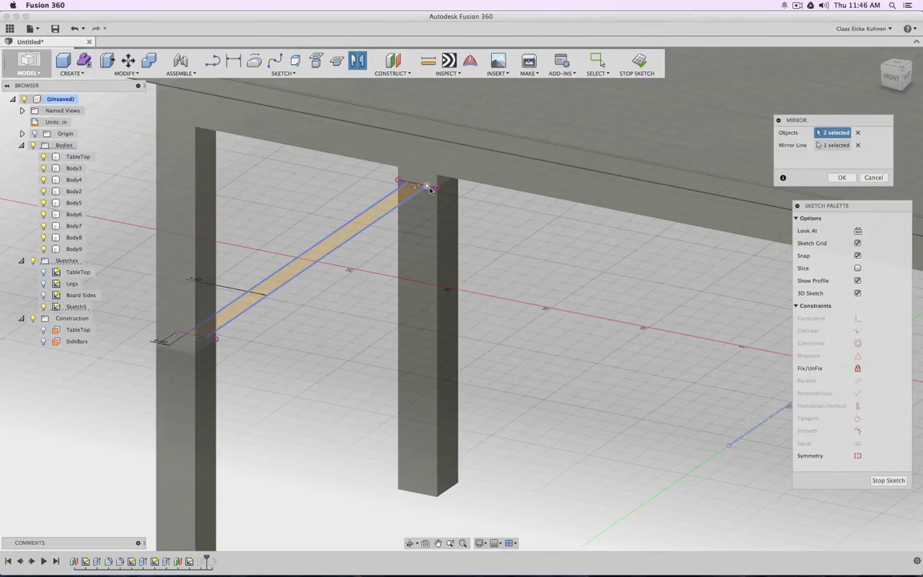
left_click(429, 190)
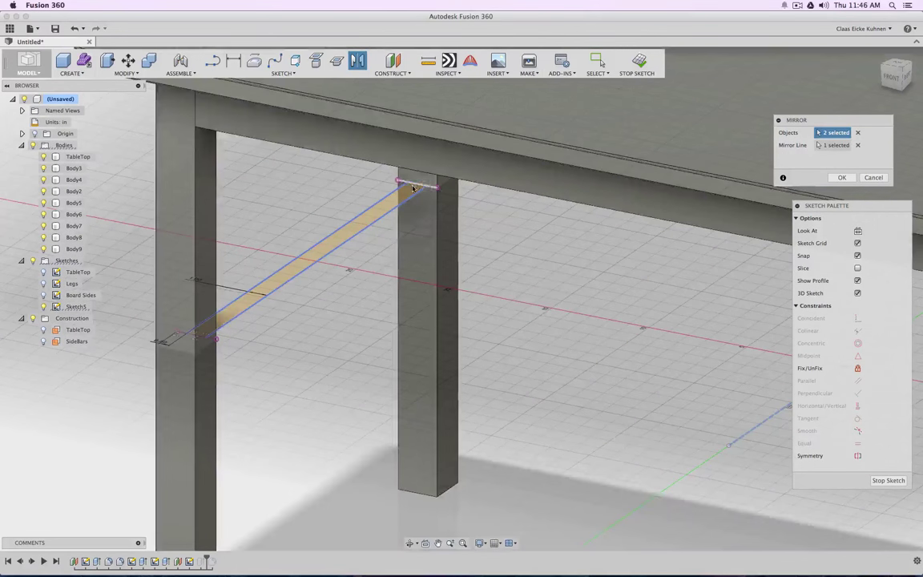
scroll(429, 189, "up", 5)
scroll(424, 215, "down", 5)
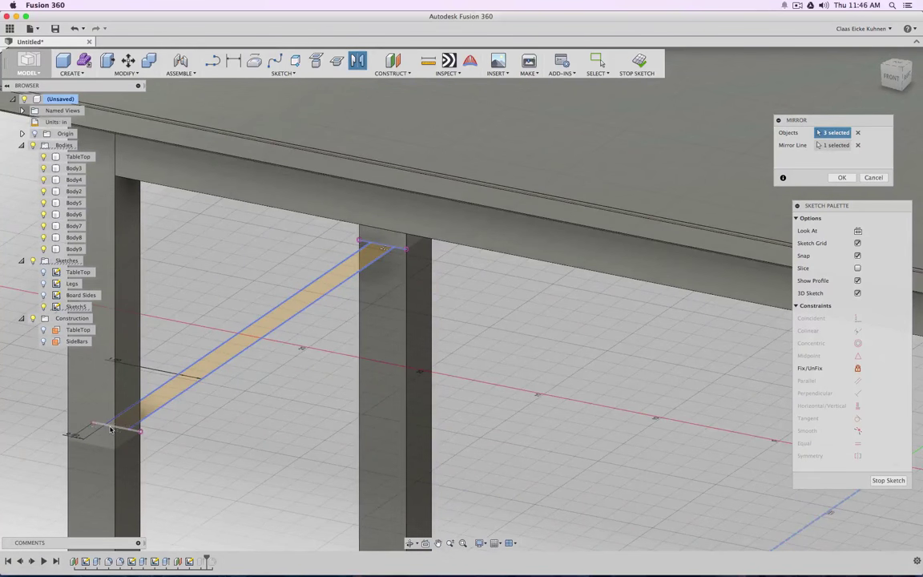
left_click(109, 427)
scroll(517, 379, "up", 5)
scroll(517, 379, "down", 8)
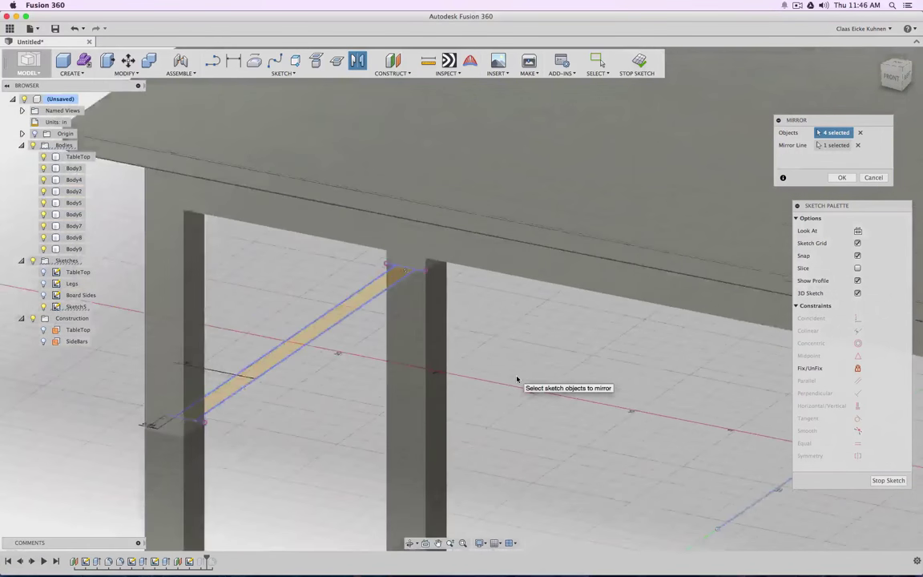
middle_click_drag(587, 393, 301, 340)
scroll(538, 388, "down", 3)
middle_click_drag(557, 385, 350, 352)
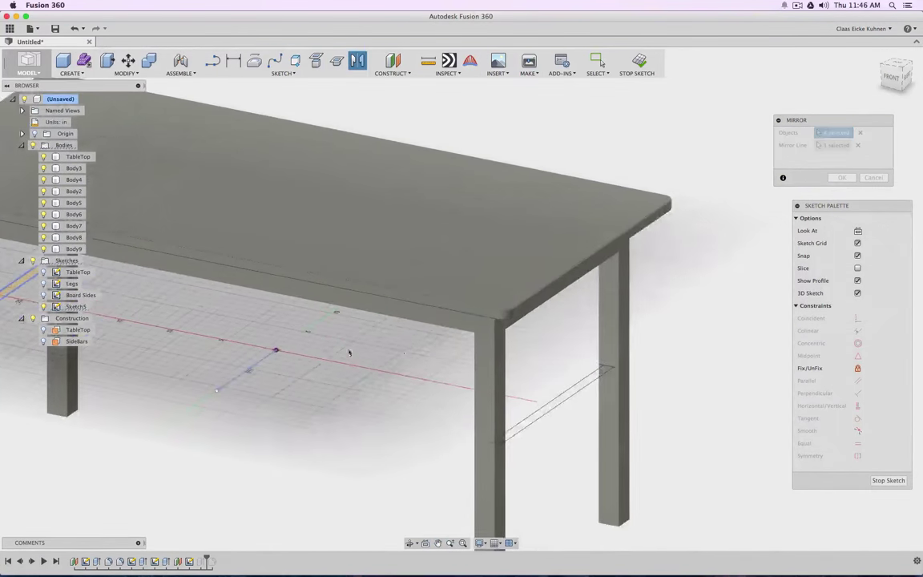
scroll(576, 369, "up", 3)
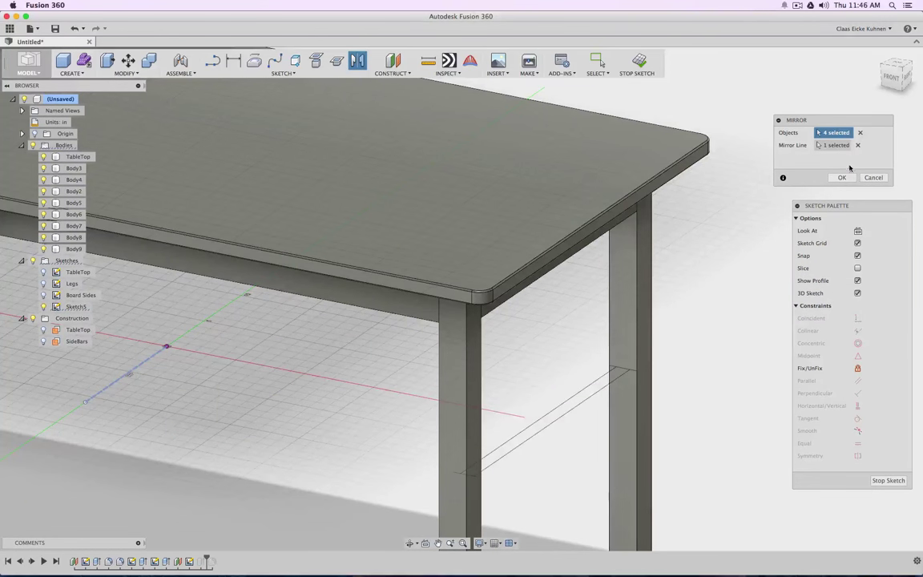
key("Return")
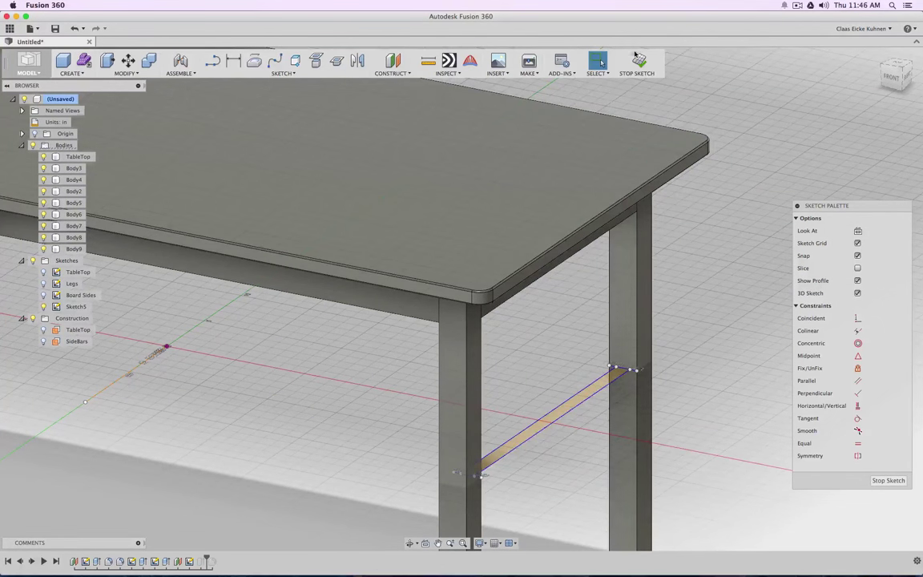
left_click(637, 63)
Show the side bar sketch in the model and rename it Side Bars.
scroll(403, 351, "down", 6)
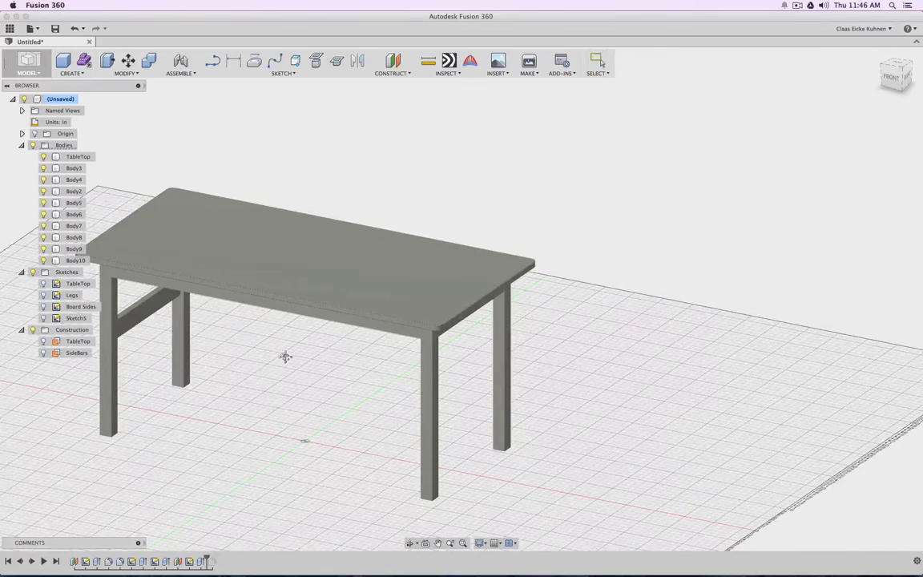
middle_click_drag(285, 357, 432, 275)
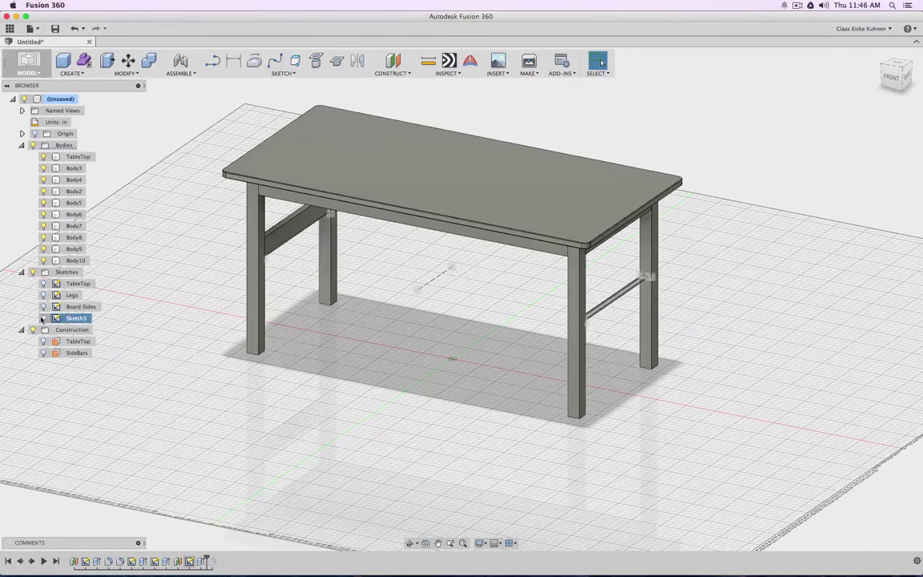
left_click(77, 322)
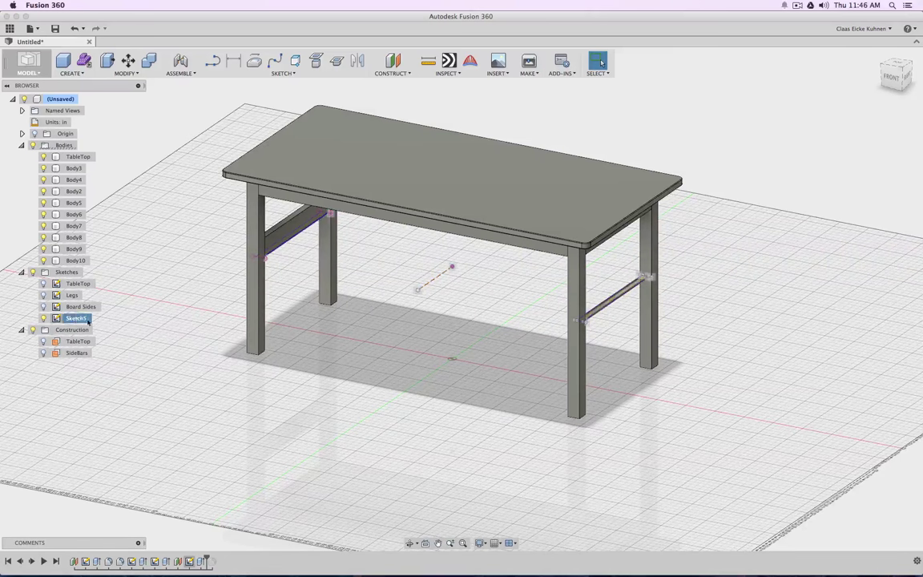
double_click(80, 320)
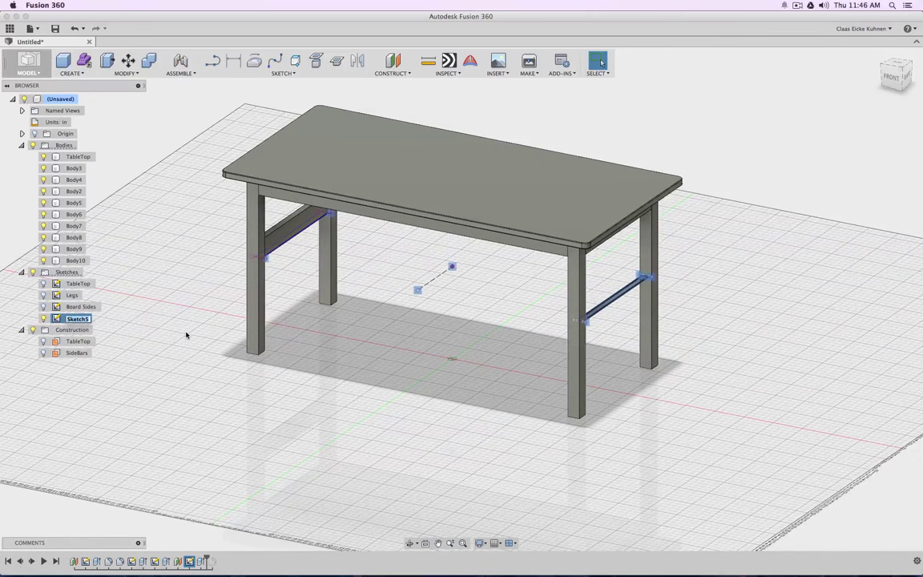
type("Side Bars")
key("Return")
left_click(209, 409)
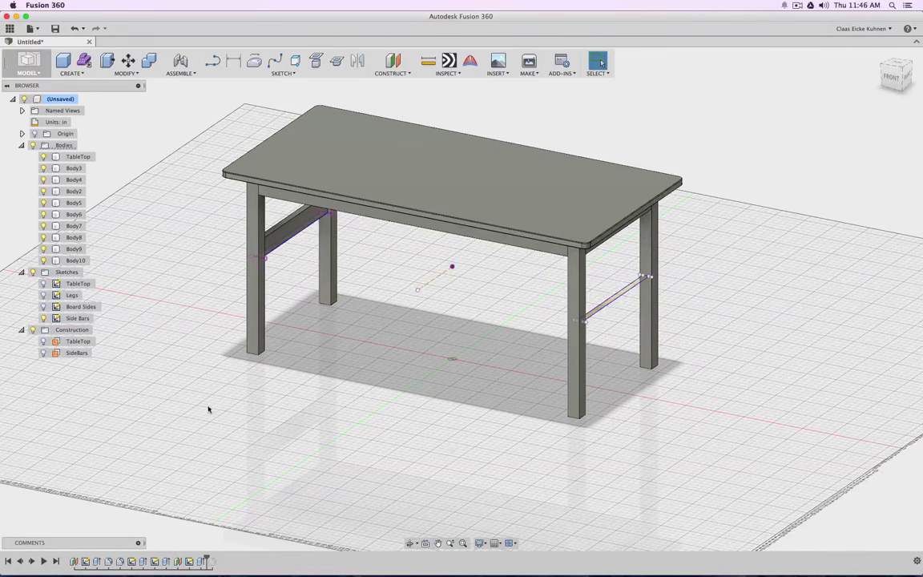
Edit the side bar extrusion to include the mirrored profile at the opposite short end.
left_click(202, 562)
right_click(202, 561)
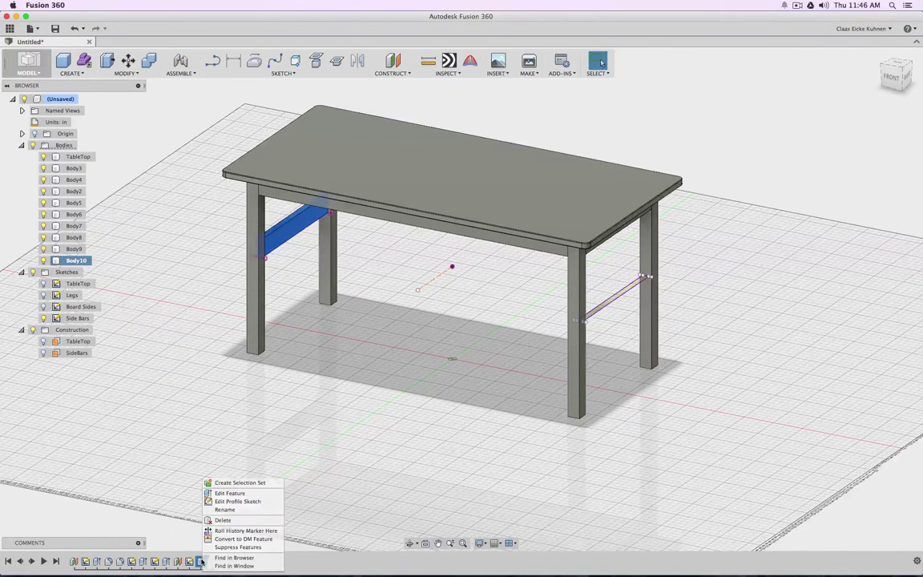
left_click(232, 493)
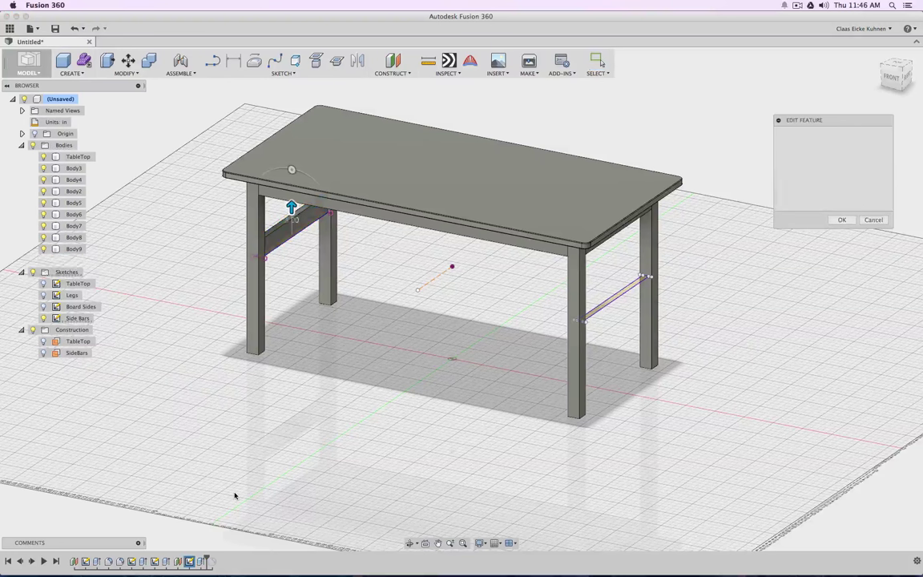
left_click(618, 296)
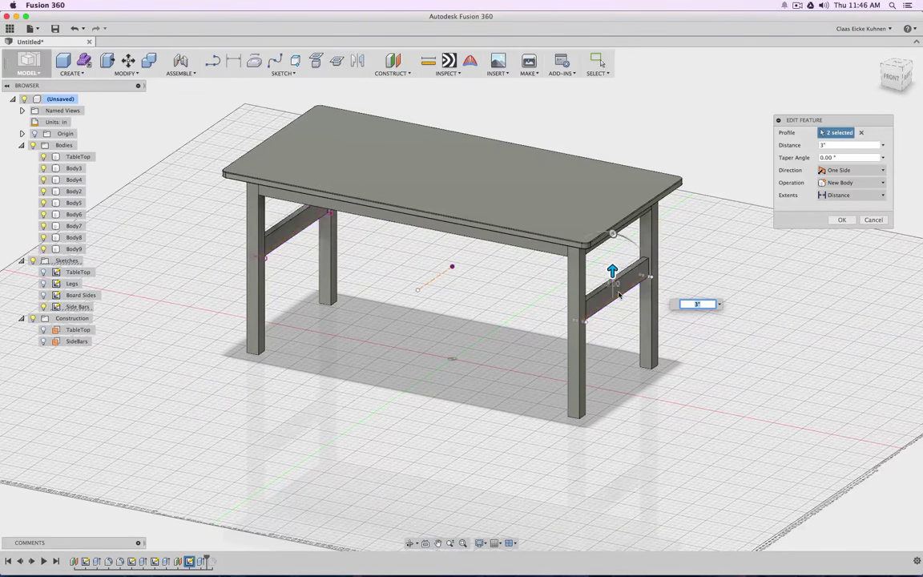
left_click(844, 220)
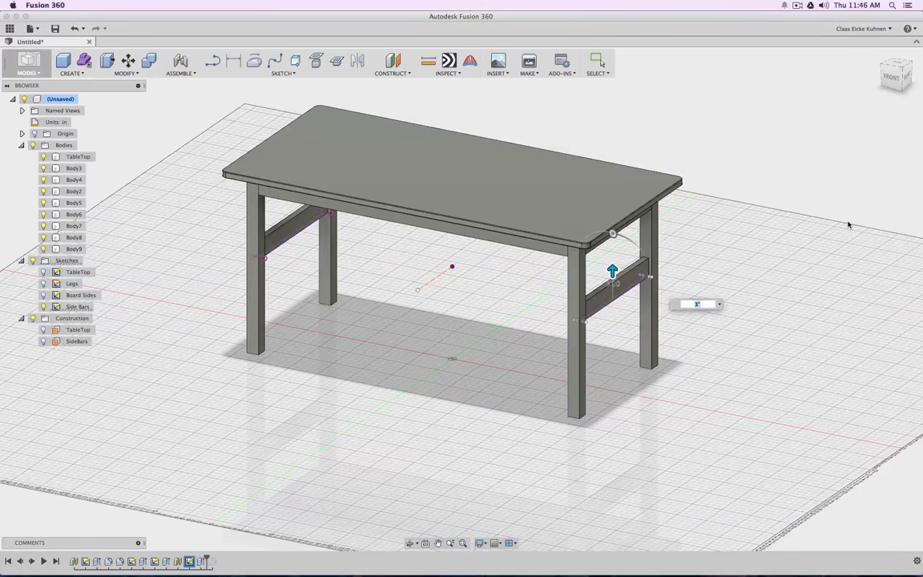
Review the side bar extrusion's settings and roll the history marker to the end of the timeline.
right_click(202, 561)
left_click(223, 496)
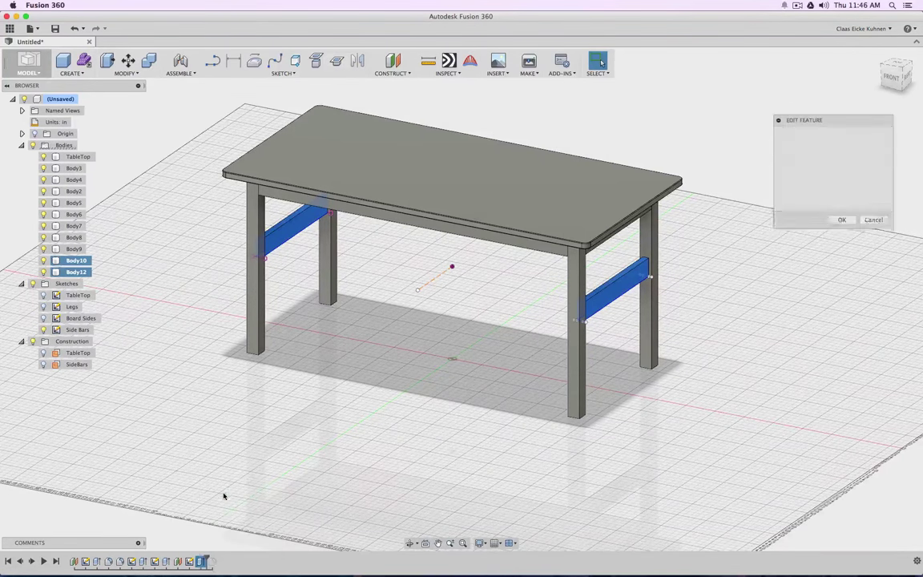
left_click(842, 221)
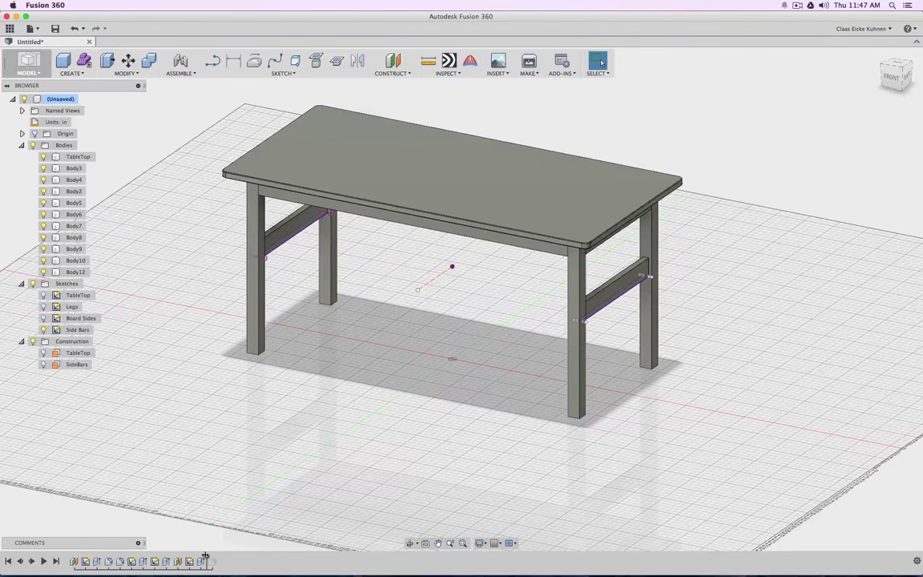
left_click_drag(205, 556, 220, 560)
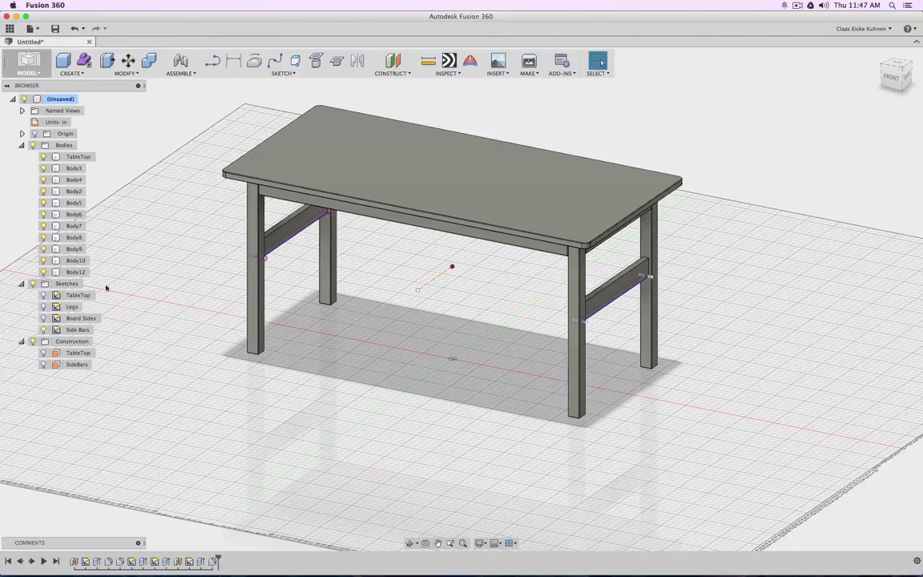
Hide the TableTop body and inspect the edges of the exposed legs, side boards and lower side bars.
left_click(74, 157)
key("v")
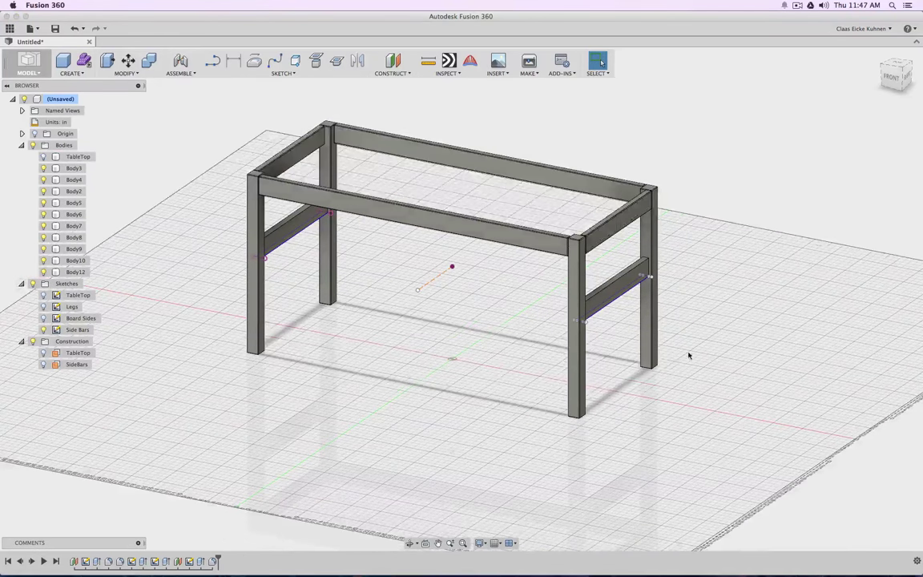
scroll(670, 337, "up", 5)
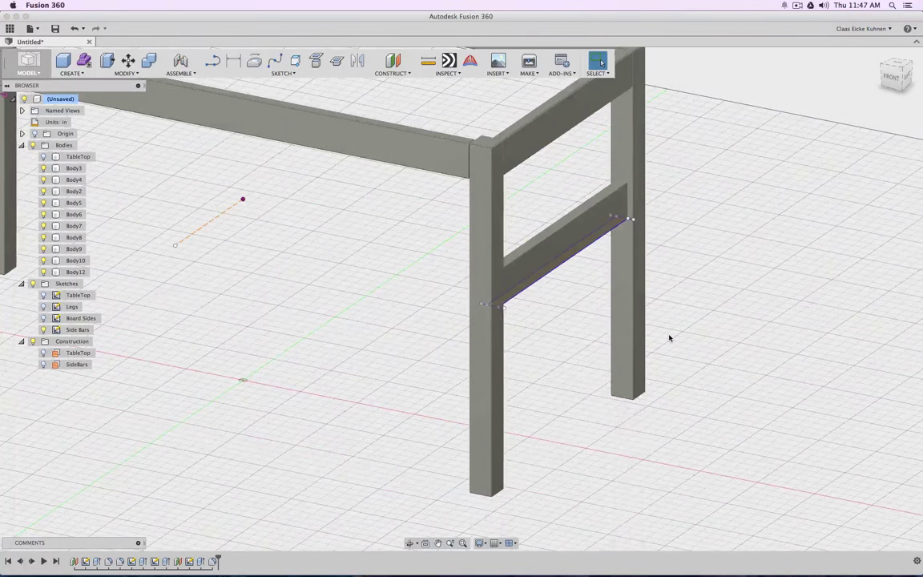
left_click(580, 221)
left_click(306, 336)
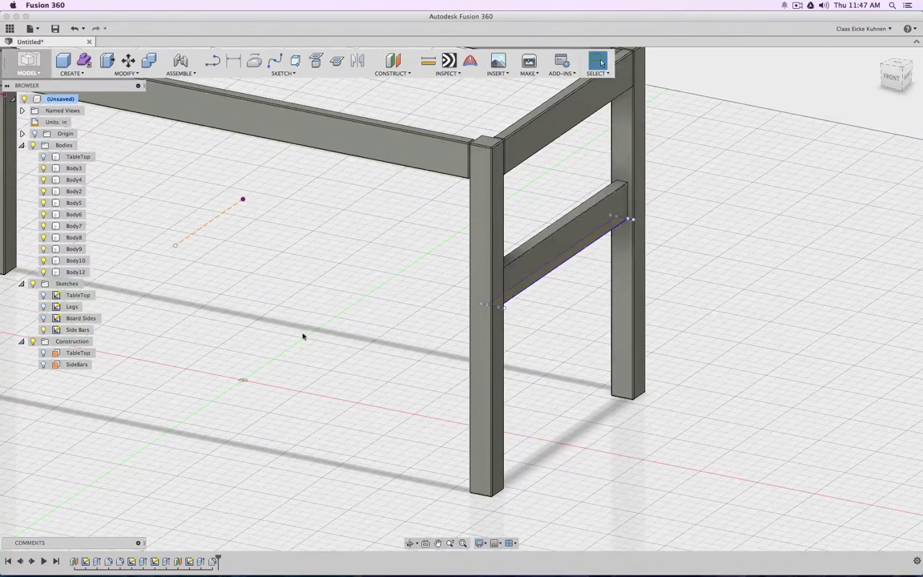
scroll(233, 335, "down", 10)
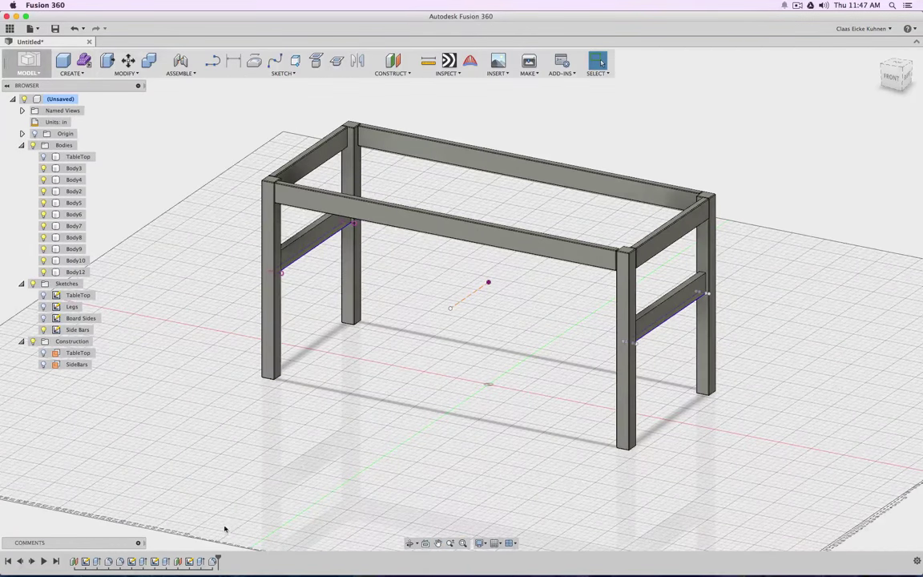
Edit the frame's fillet to cover all edges of the legs, side boards and lower side bars with a 0.1 in radius.
left_click(213, 561)
right_click(213, 561)
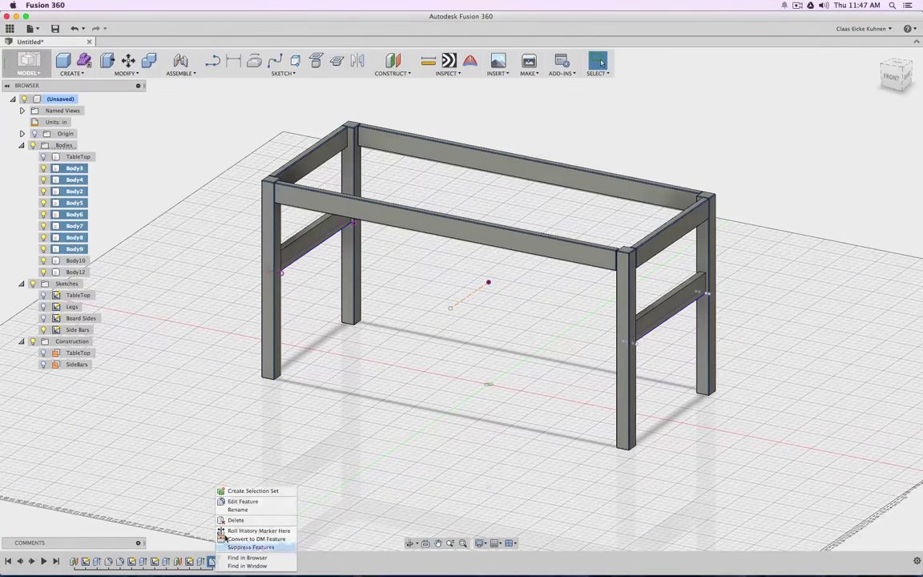
left_click(251, 502)
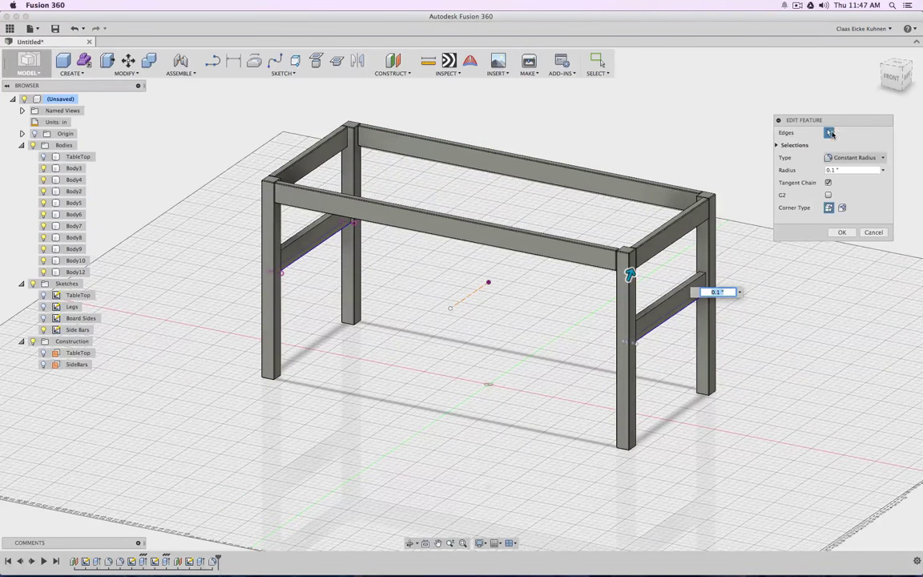
left_click(777, 145)
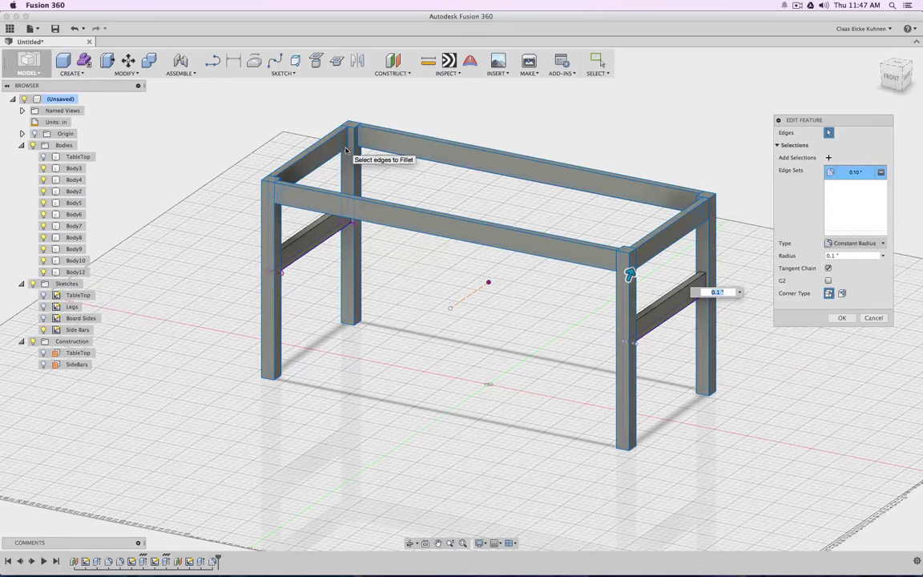
left_click_drag(200, 95, 762, 504)
left_click_drag(760, 387, 763, 386)
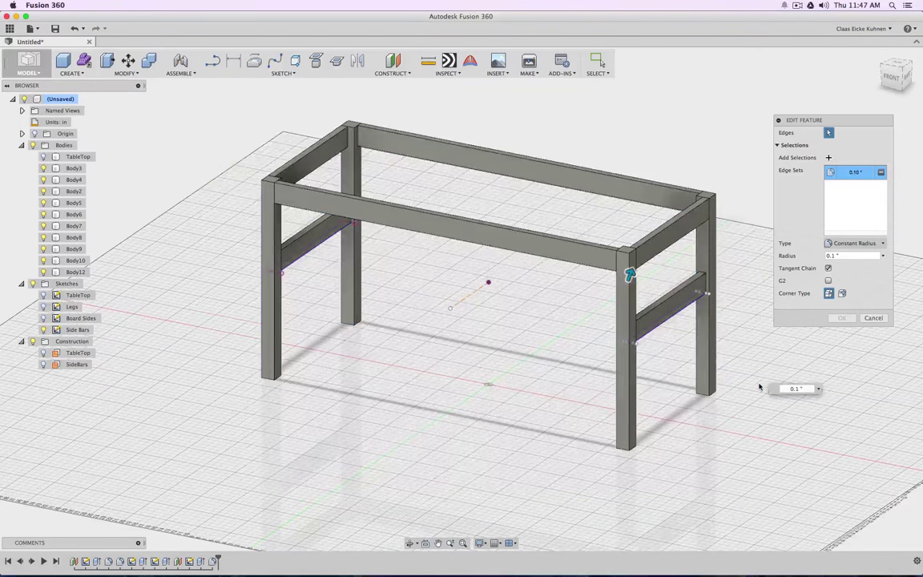
left_click_drag(763, 484, 211, 105)
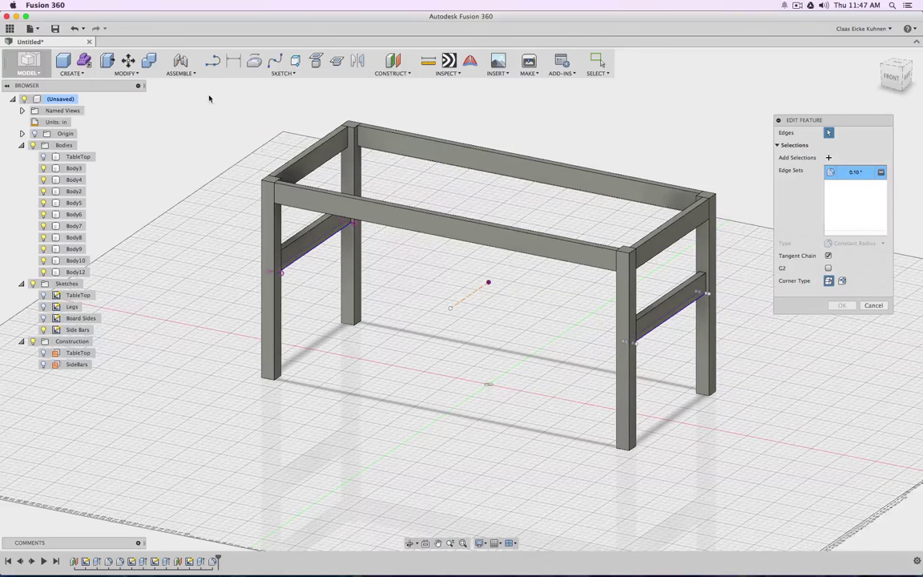
left_click_drag(209, 97, 752, 470)
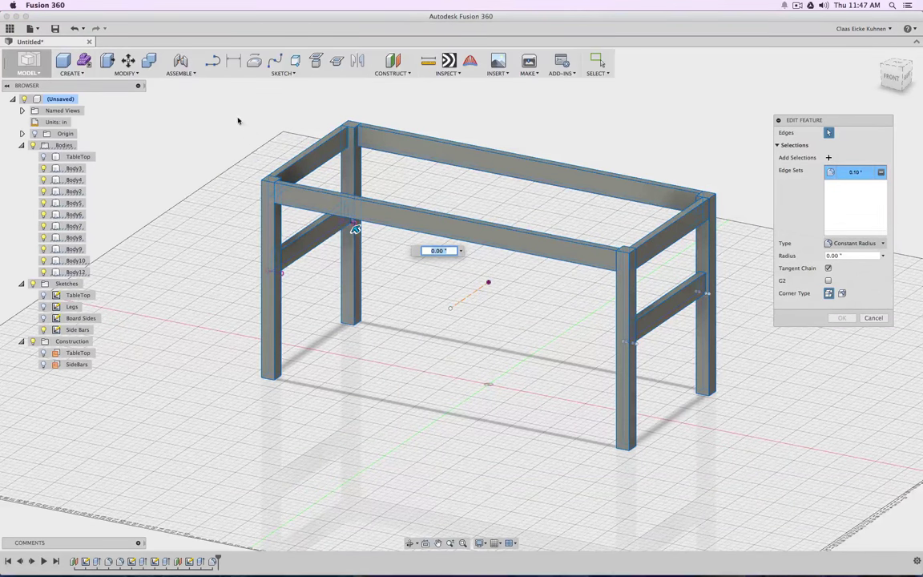
left_click_drag(213, 93, 752, 508)
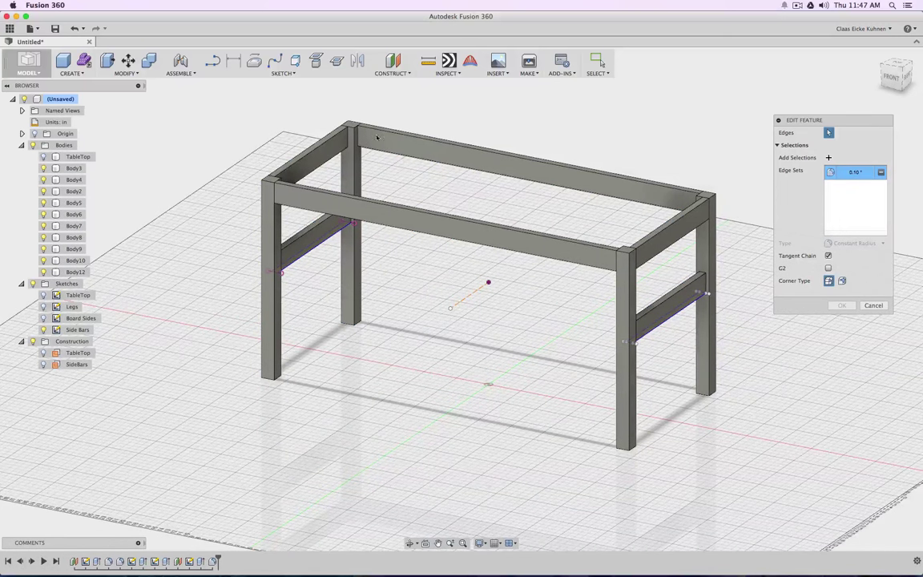
left_click_drag(202, 92, 746, 507)
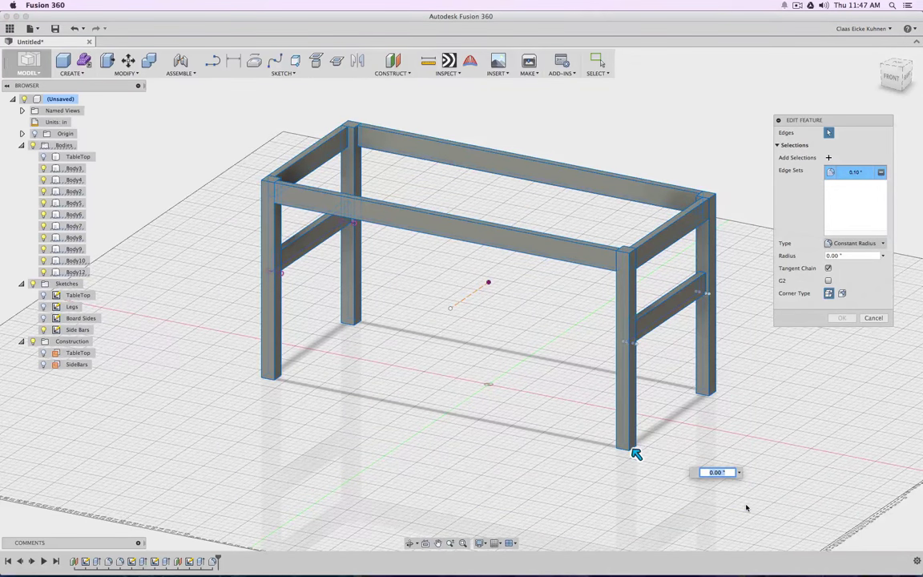
type(".1")
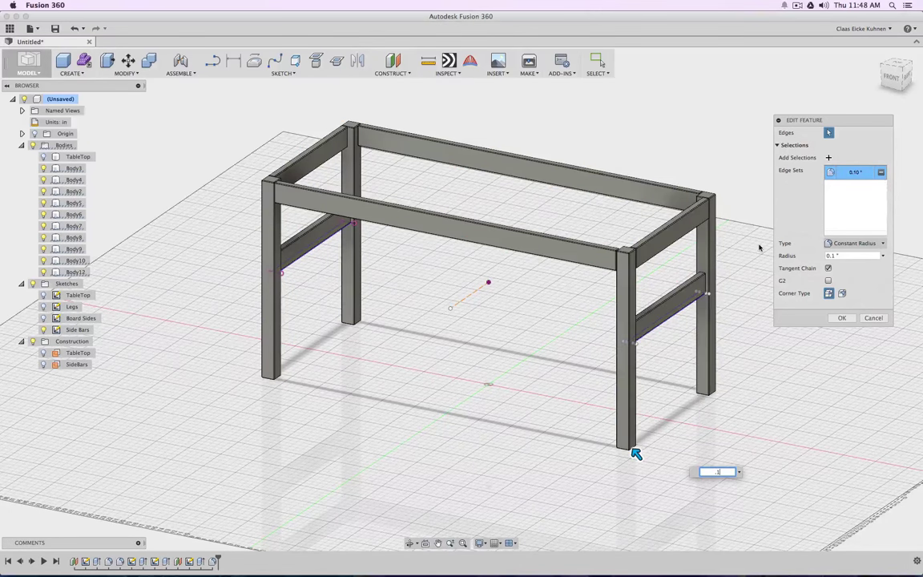
left_click(834, 318)
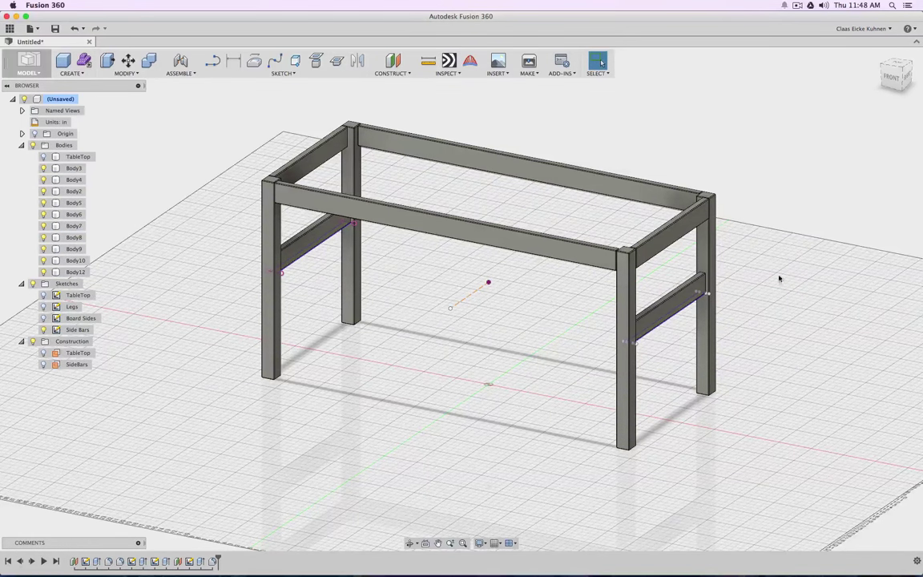
Hide all sketches and show the TableTop body in the model.
scroll(746, 260, "up", 5)
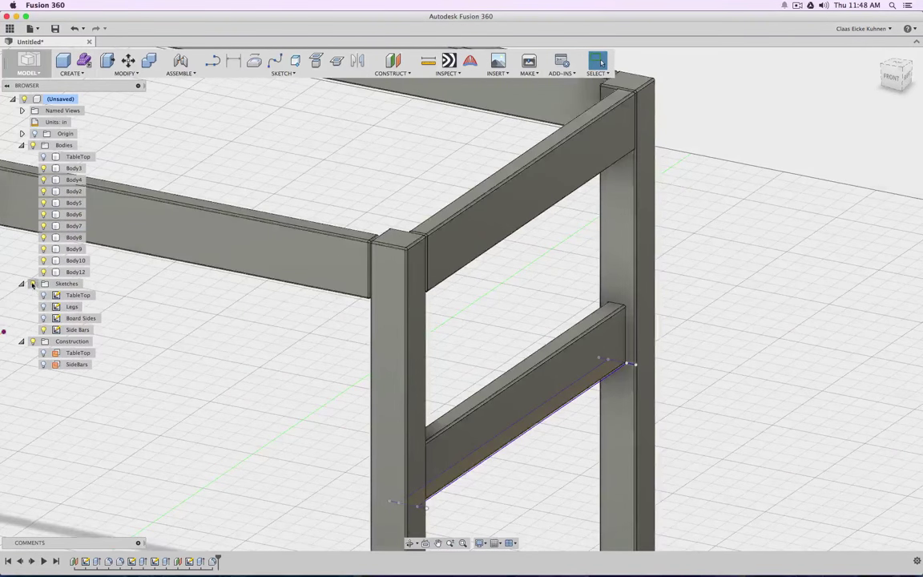
left_click(43, 157)
scroll(276, 388, "down", 6)
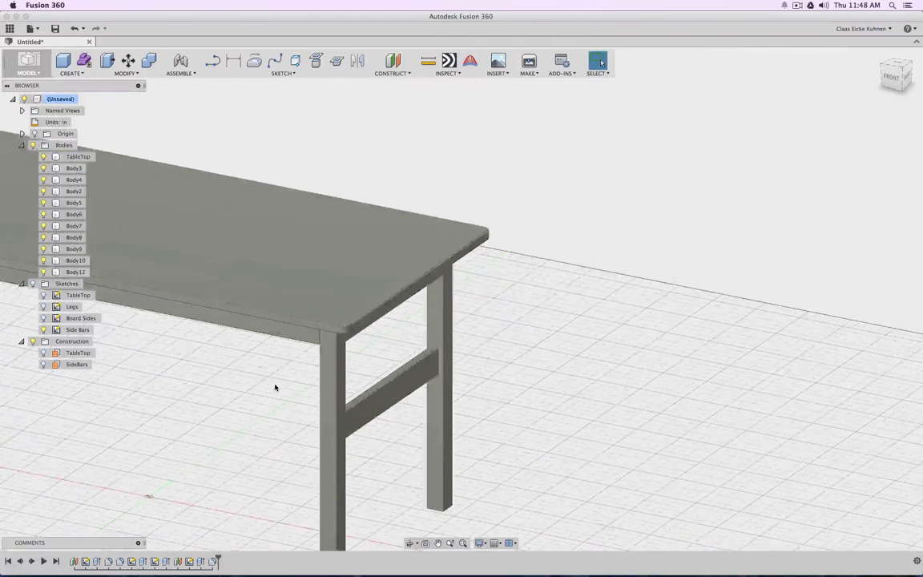
Examine the complete table from the front, from angled views of both sides and from above.
left_click(889, 89)
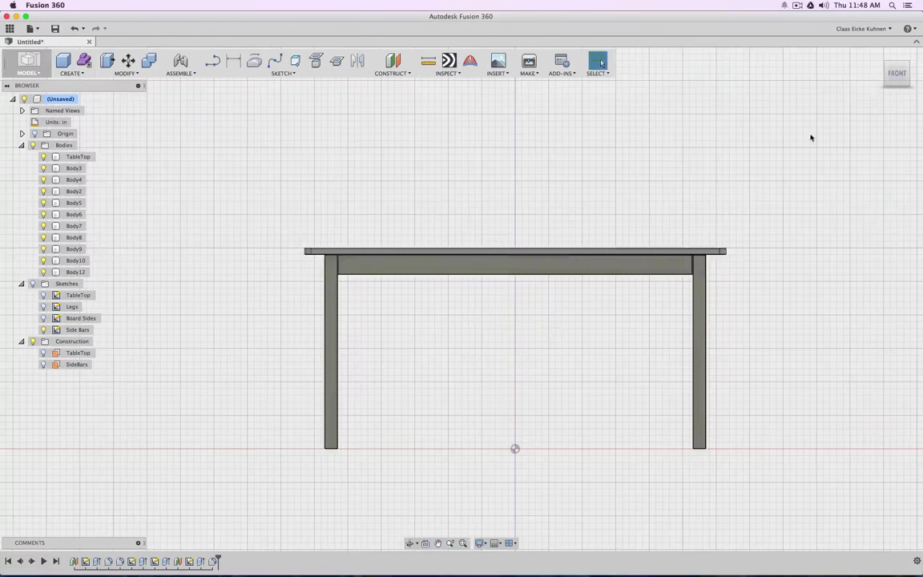
left_click_drag(913, 81, 920, 86)
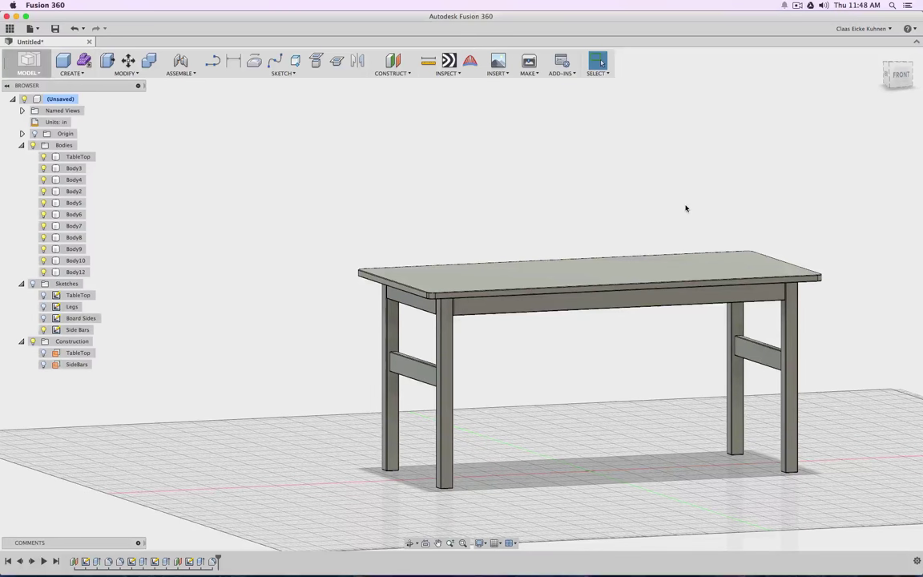
left_click(905, 75)
left_click(906, 77)
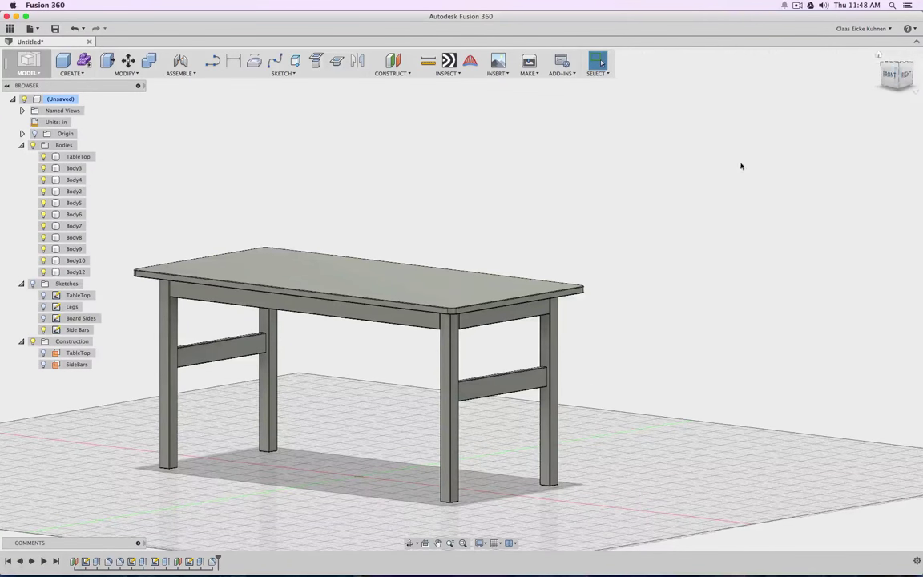
mouse_move(609, 265)
middle_mouse_down()
mouse_move(681, 253)
mouse_move(712, 237)
middle_mouse_up()
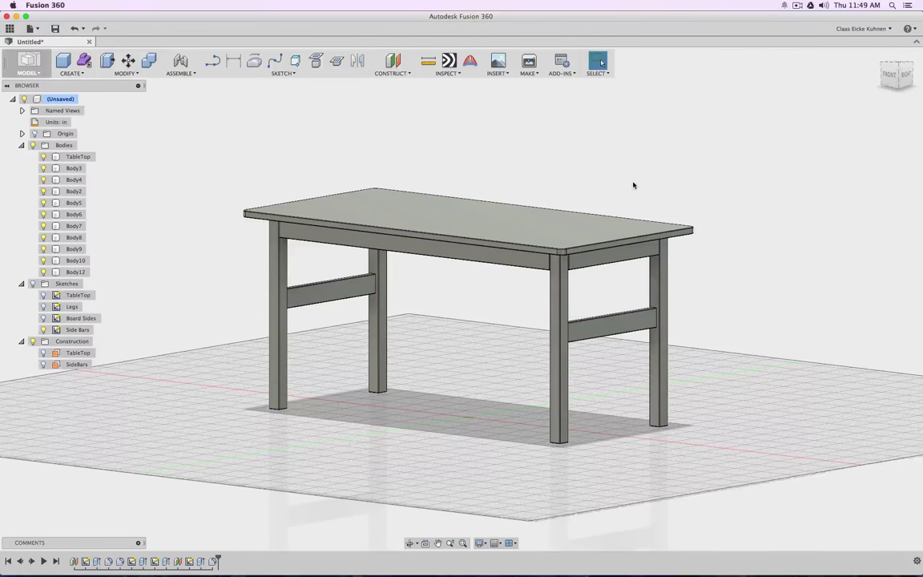
left_click(888, 75)
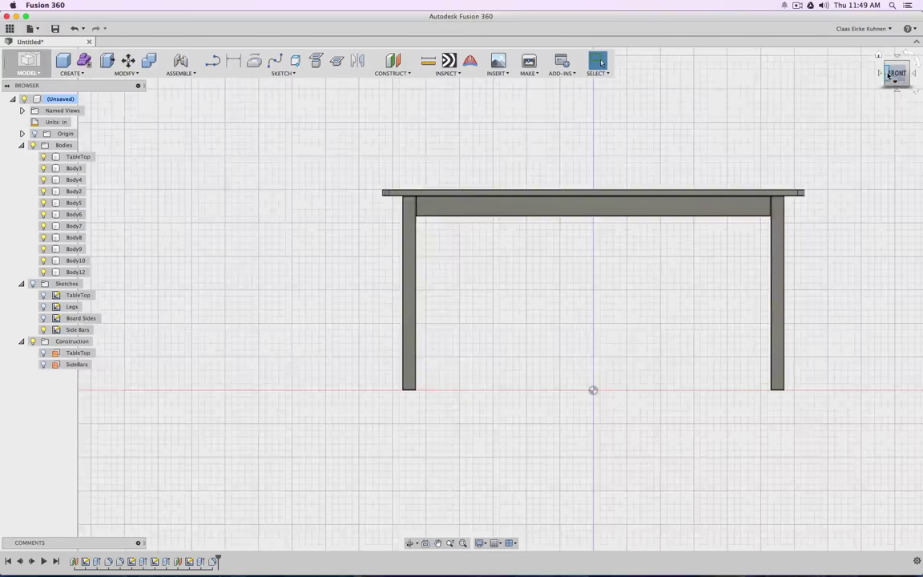
left_click(898, 67)
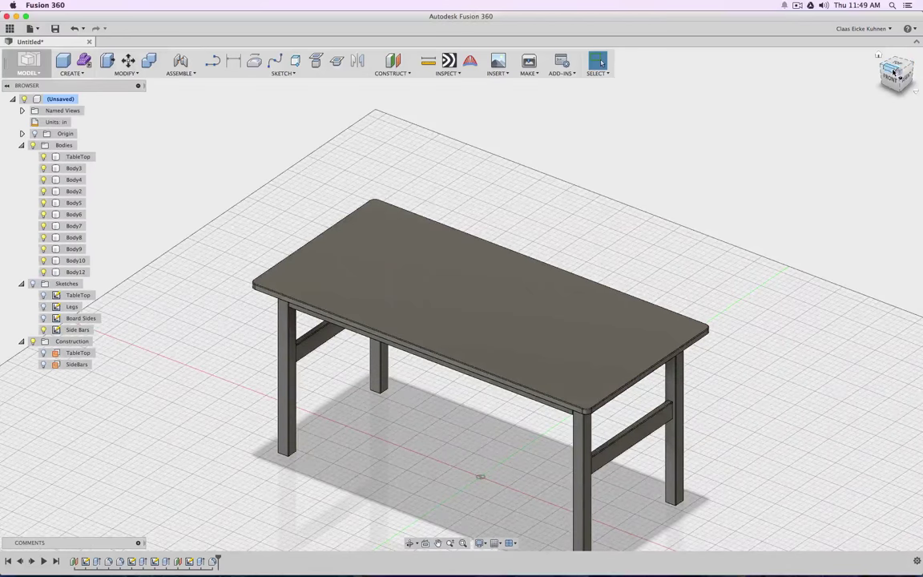
left_click(892, 72)
middle_click_drag(823, 296, 649, 237)
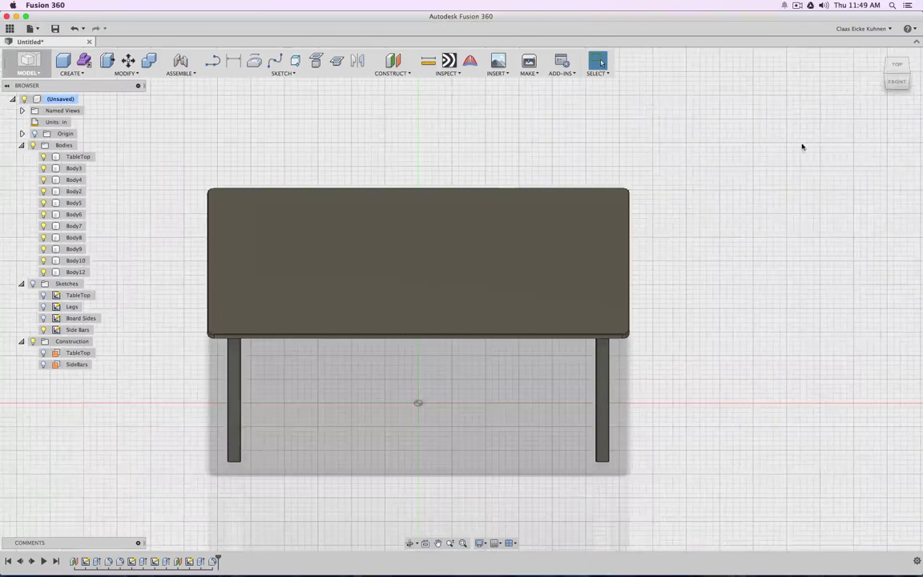
left_click(897, 81)
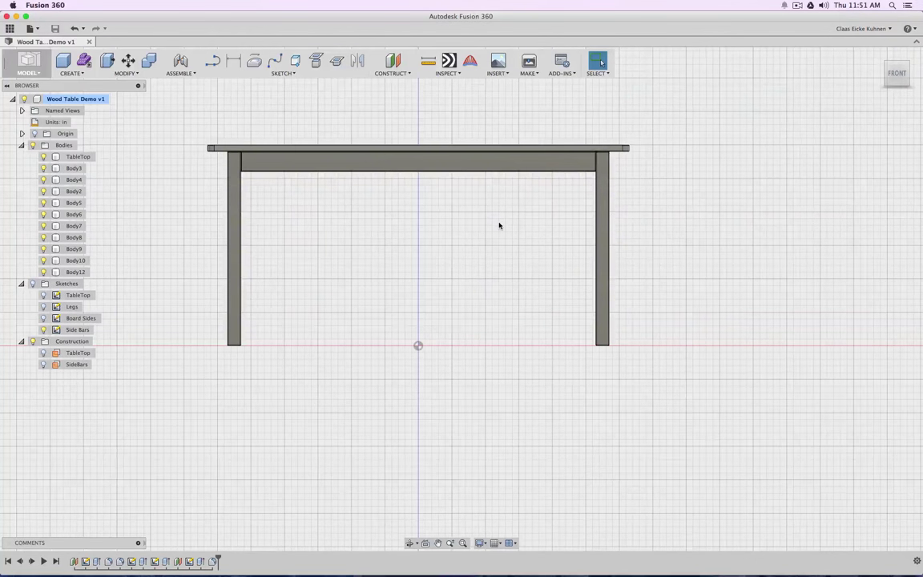
Review the name and project options for saving a copy of the design, and leave them without saving.
left_click(39, 31)
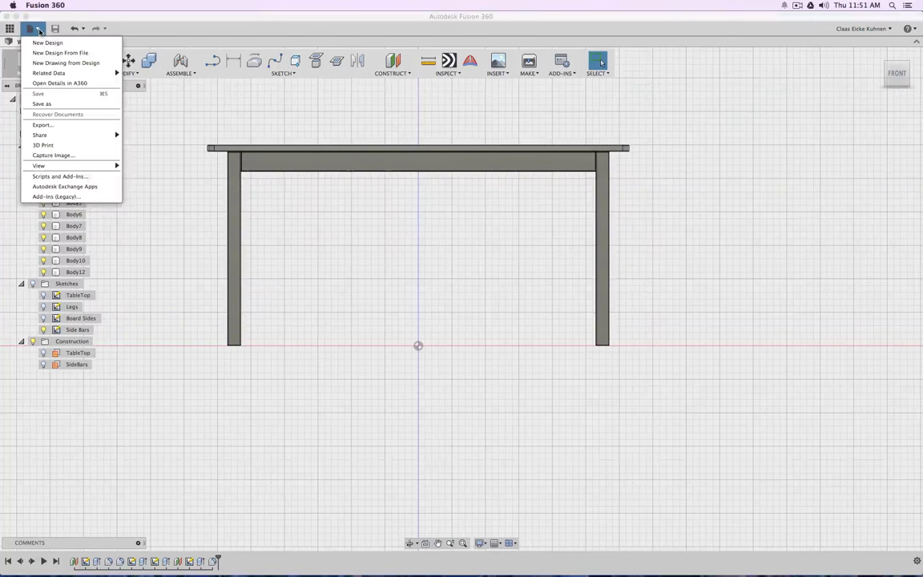
left_click(42, 104)
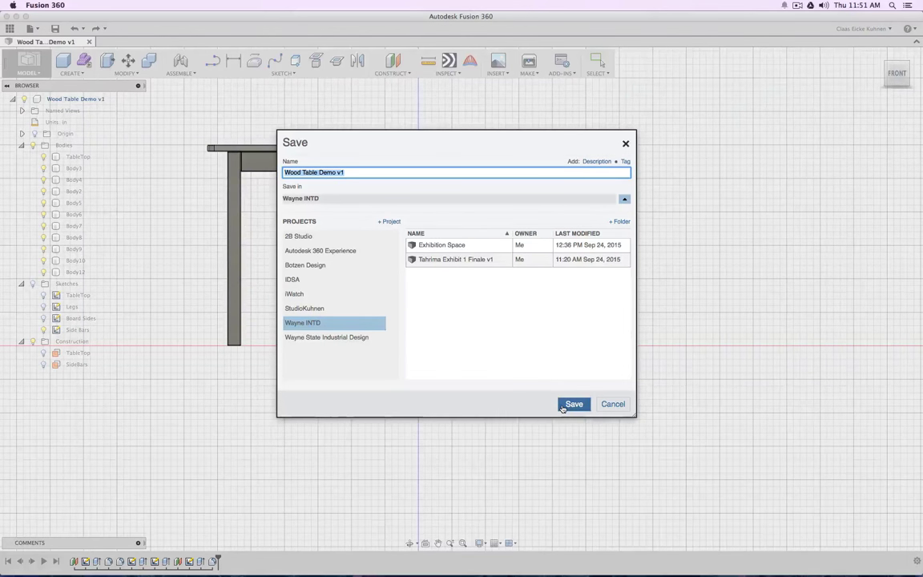
left_click(626, 145)
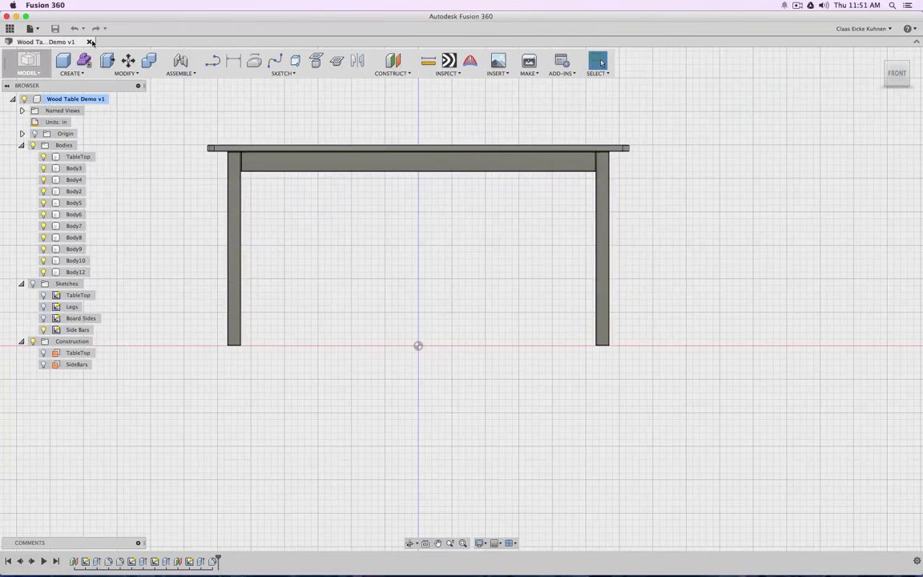
Close the design, reopen Wood Table Demo from the Wayne INTD project and show it in the home view.
left_click(90, 42)
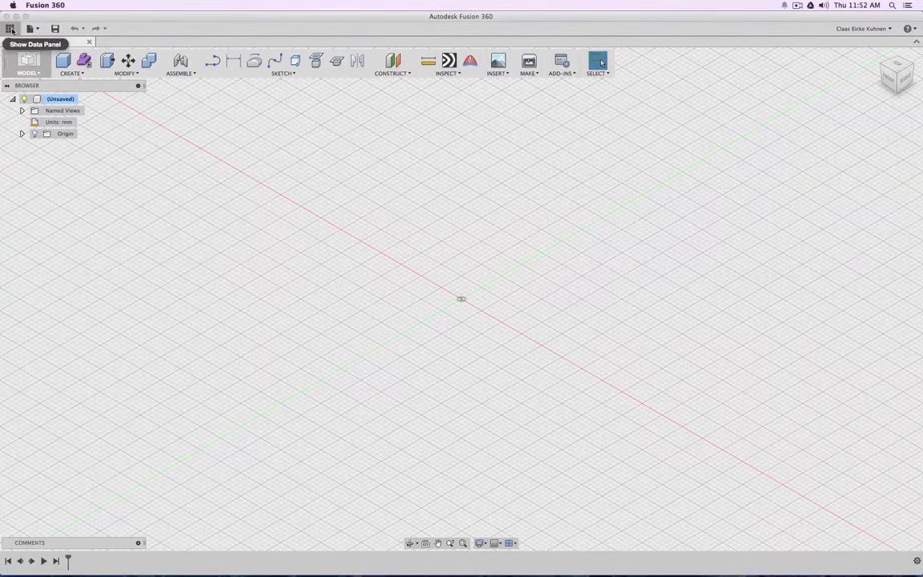
left_click(10, 29)
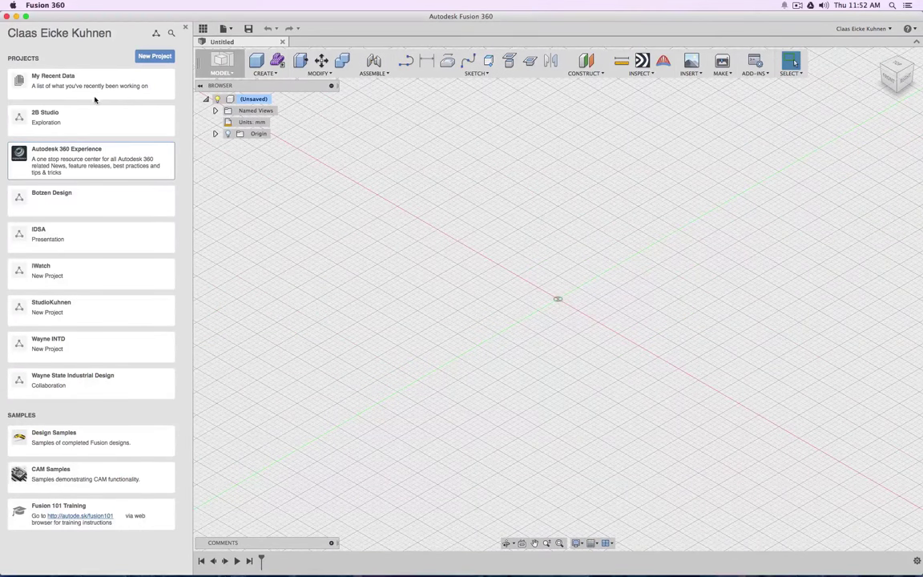
left_click(74, 348)
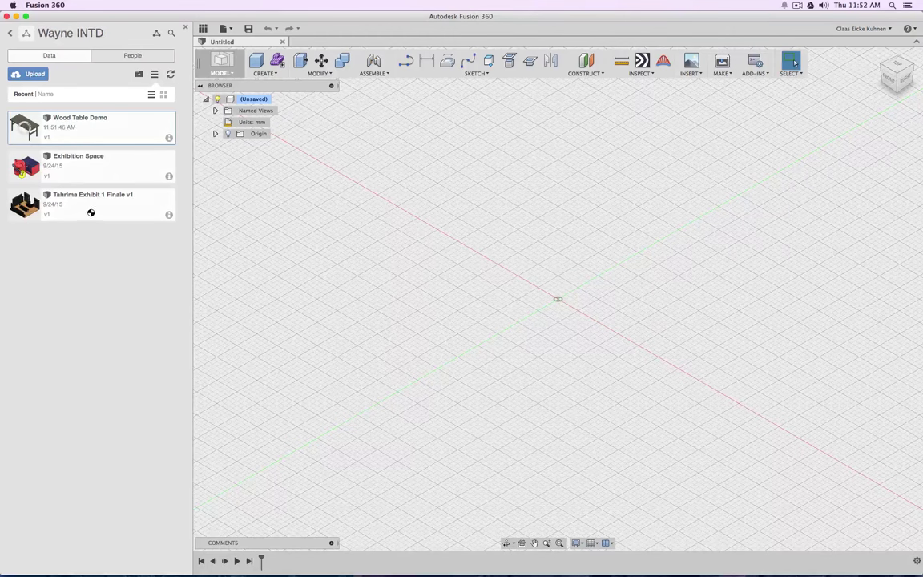
double_click(133, 112)
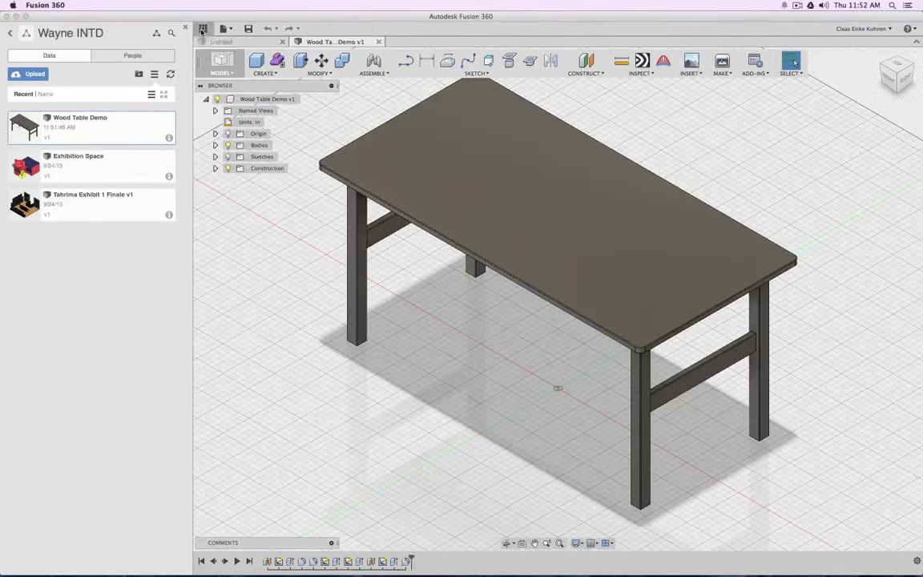
left_click(202, 28)
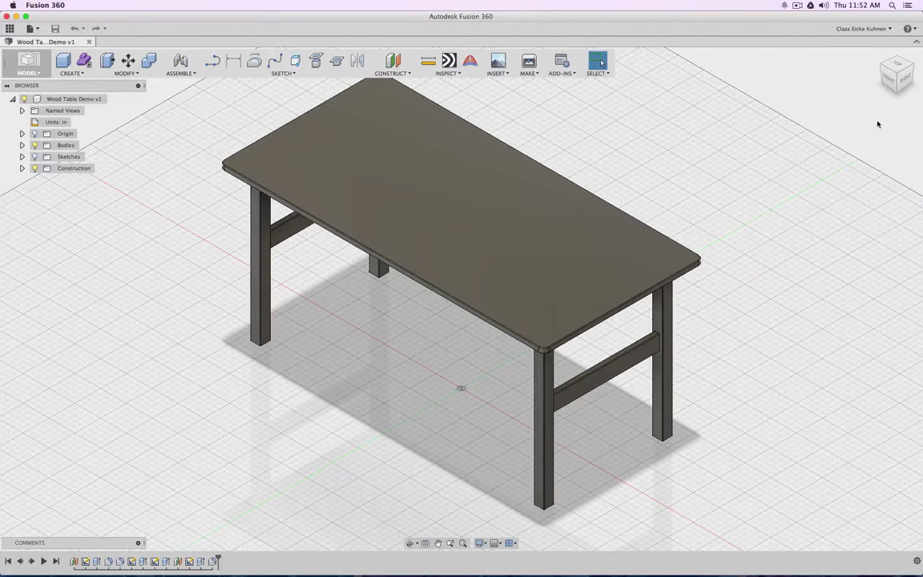
left_click(892, 78)
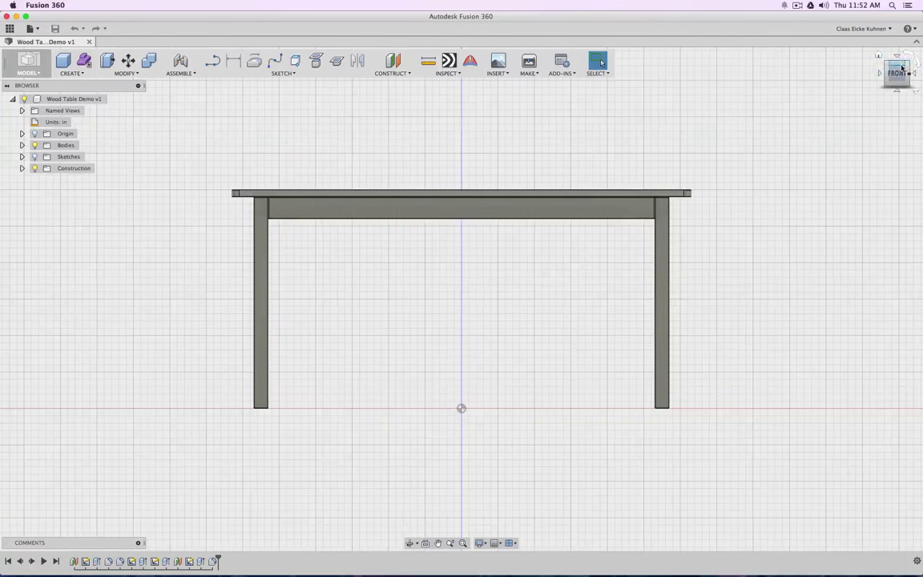
left_click(880, 55)
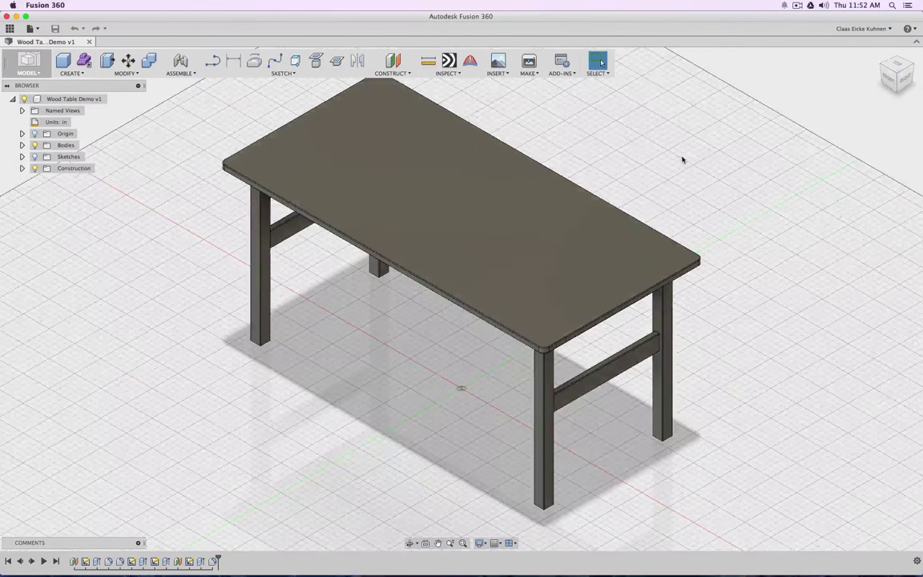